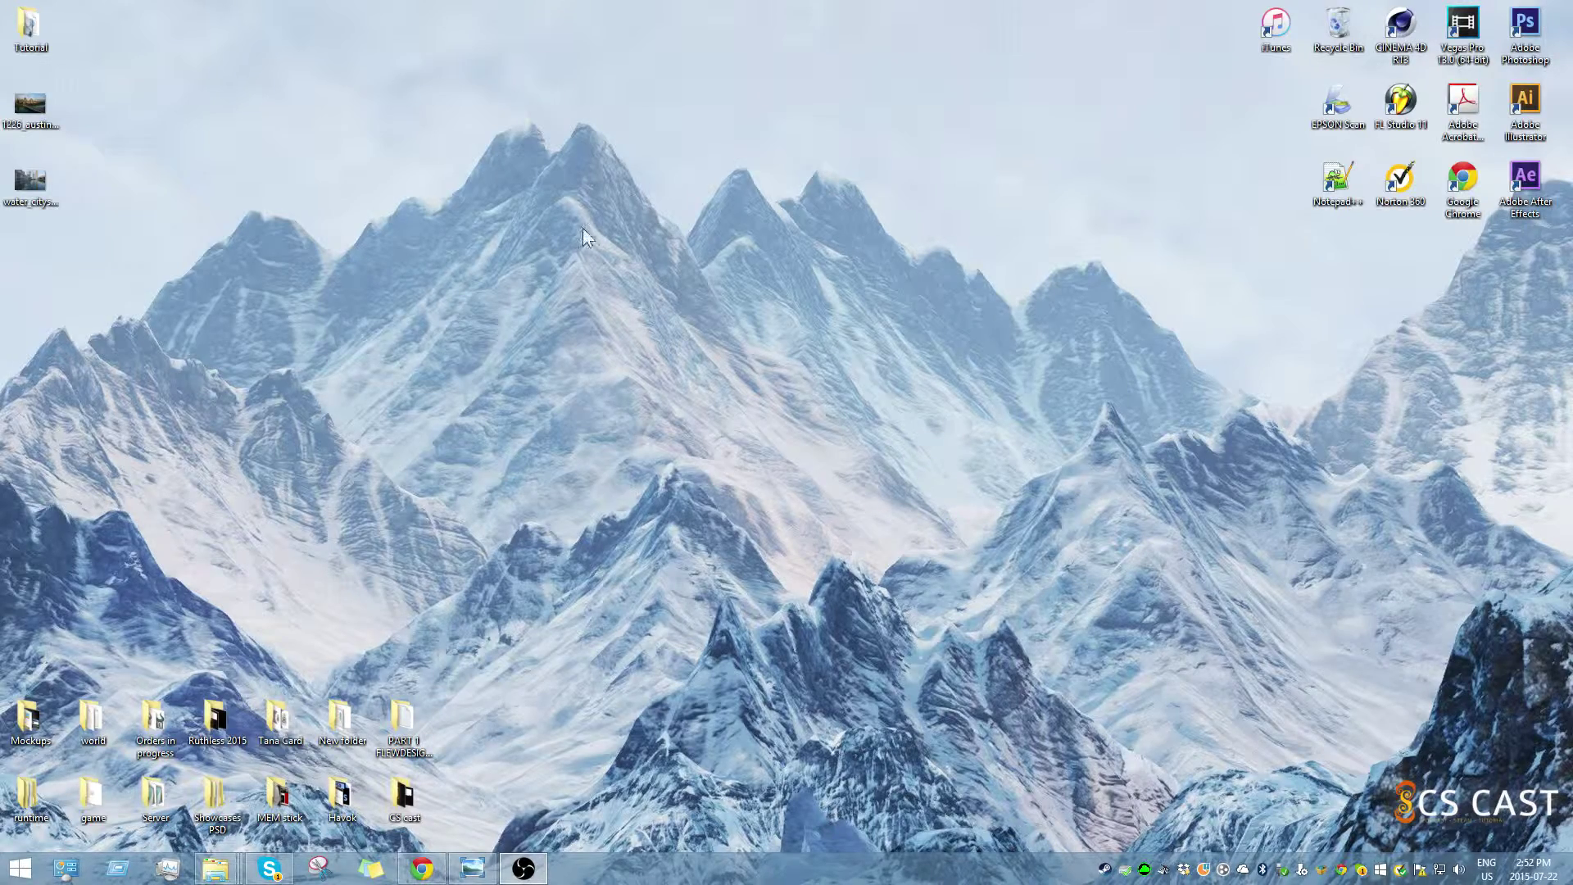
Open the Austin and water cityscape wallpapers and inspect the vehicles and pedestrian on the Austin bridge up close.
double_click(41, 118)
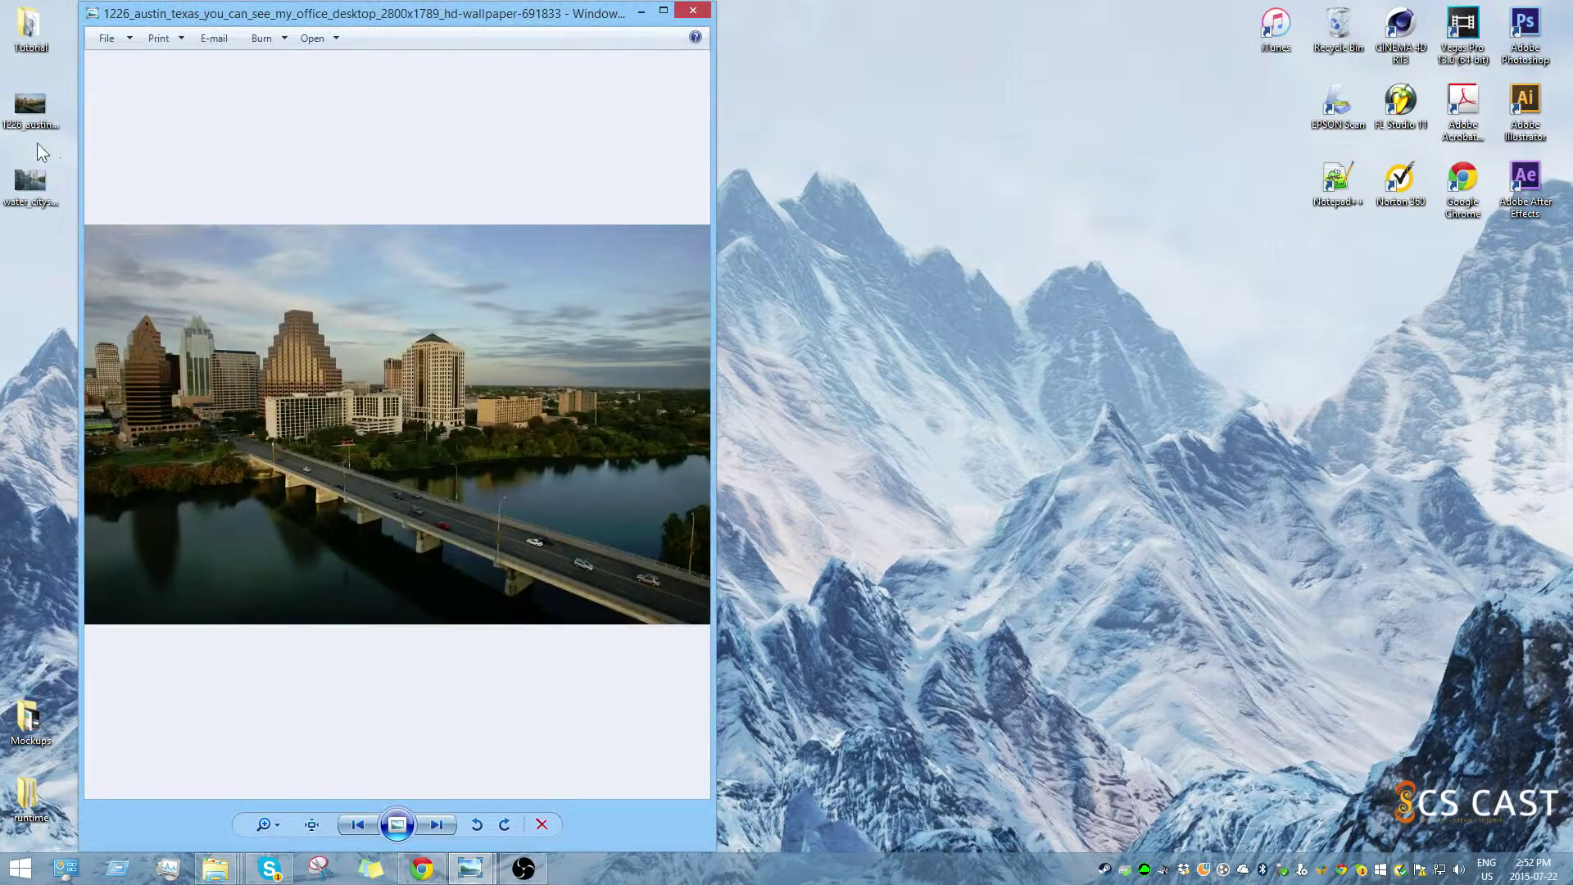
double_click(31, 182)
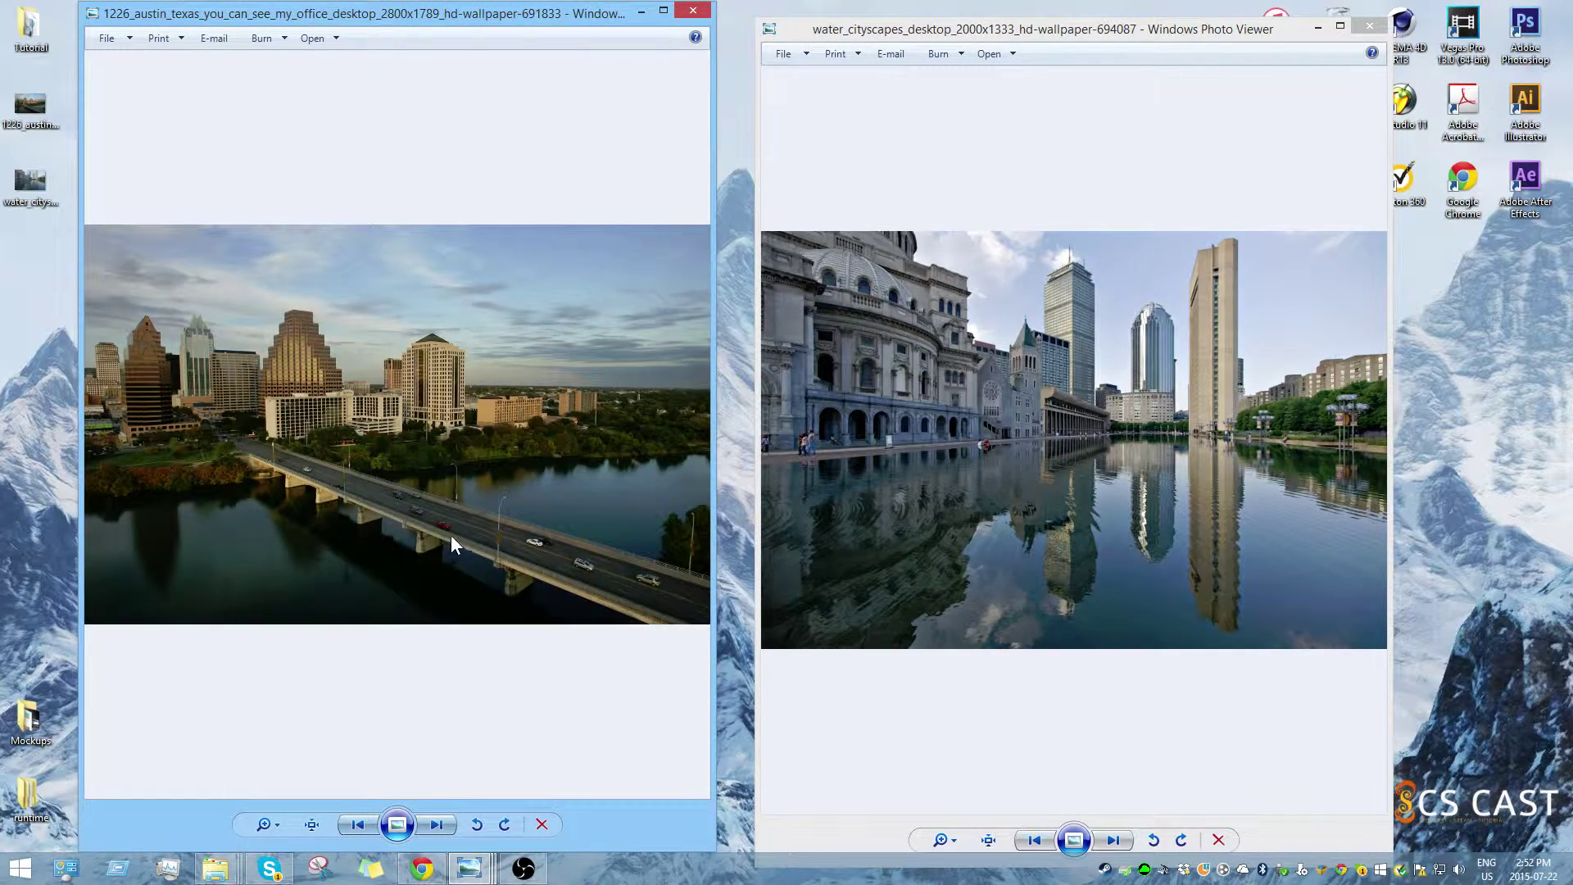
scroll(451, 534, up, 5)
drag(481, 589, 360, 445)
scroll(510, 564, up, 3)
drag(510, 564, 290, 506)
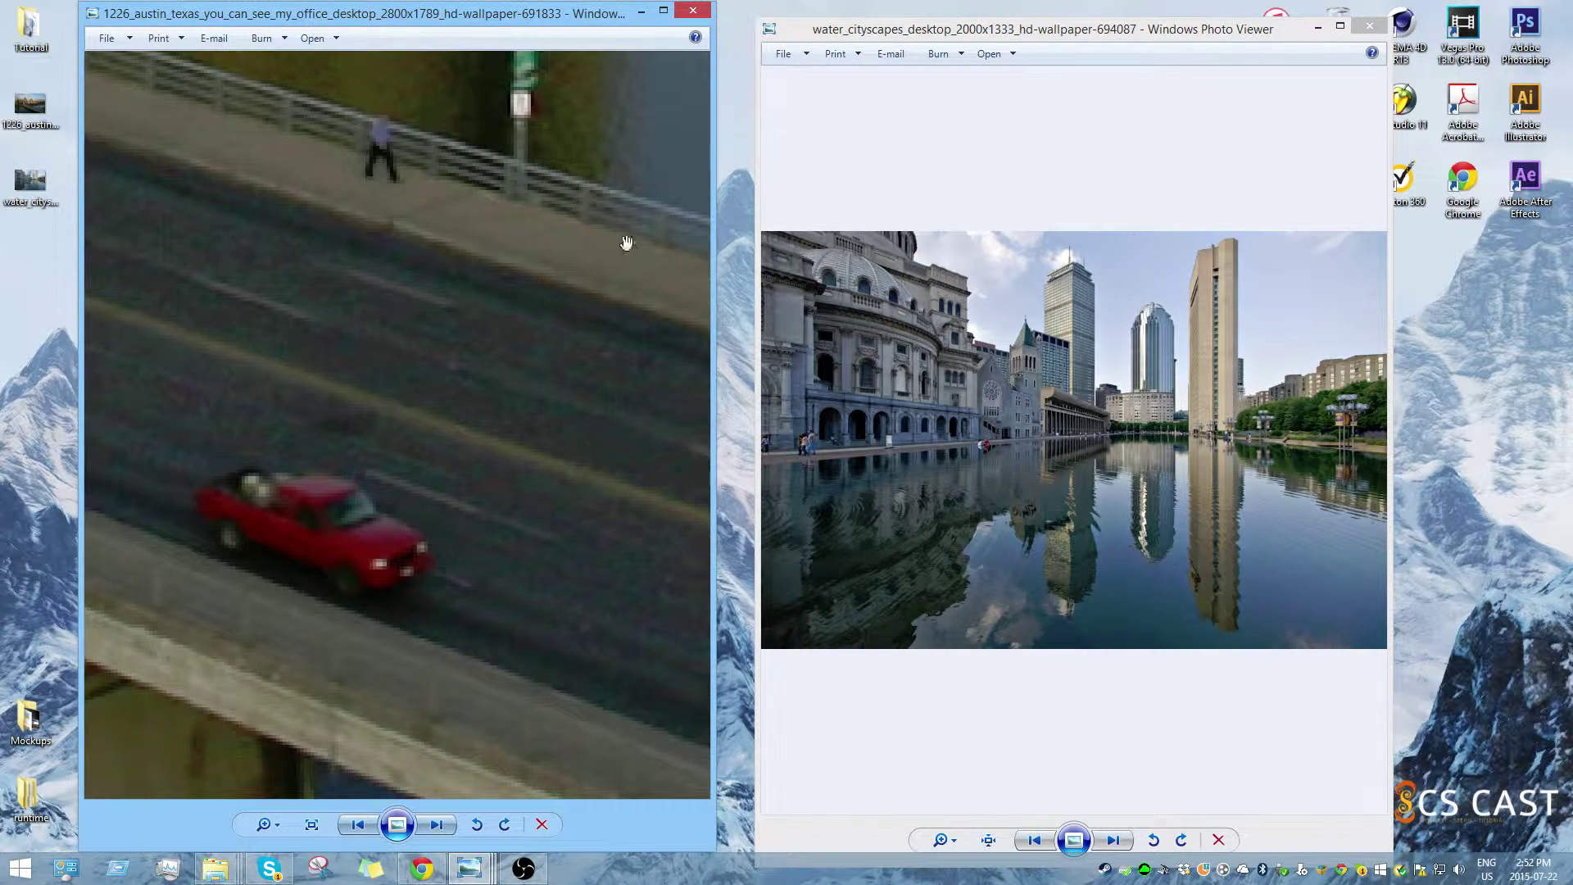
Inspect the people sitting by the water in the cityscape wallpaper, and close both image windows.
click(938, 433)
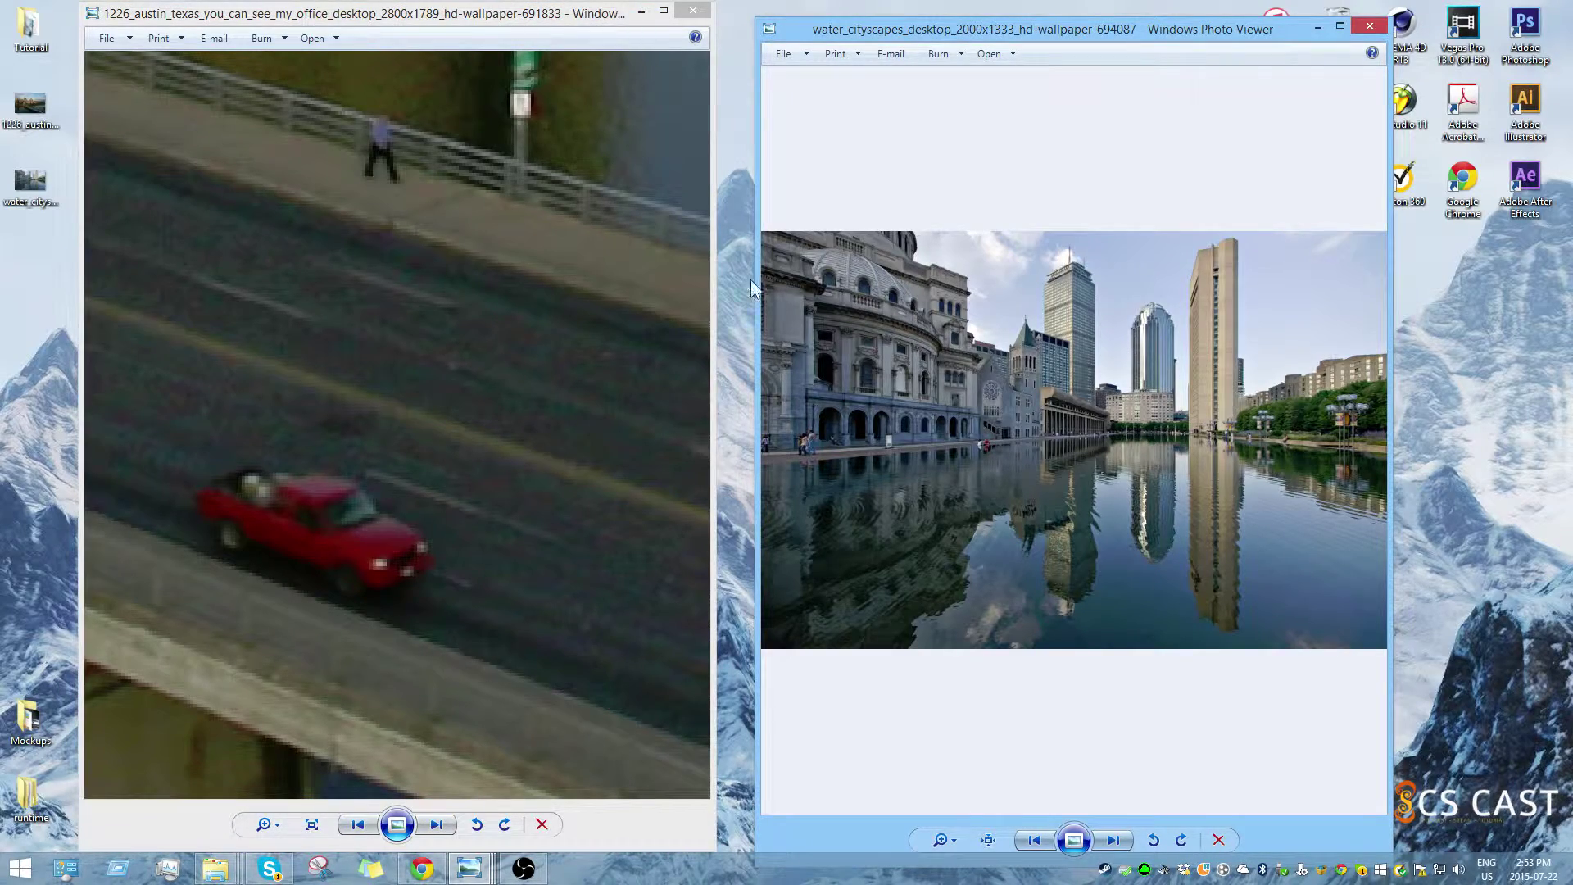
scroll(1016, 464, up, 3)
drag(835, 381, 991, 390)
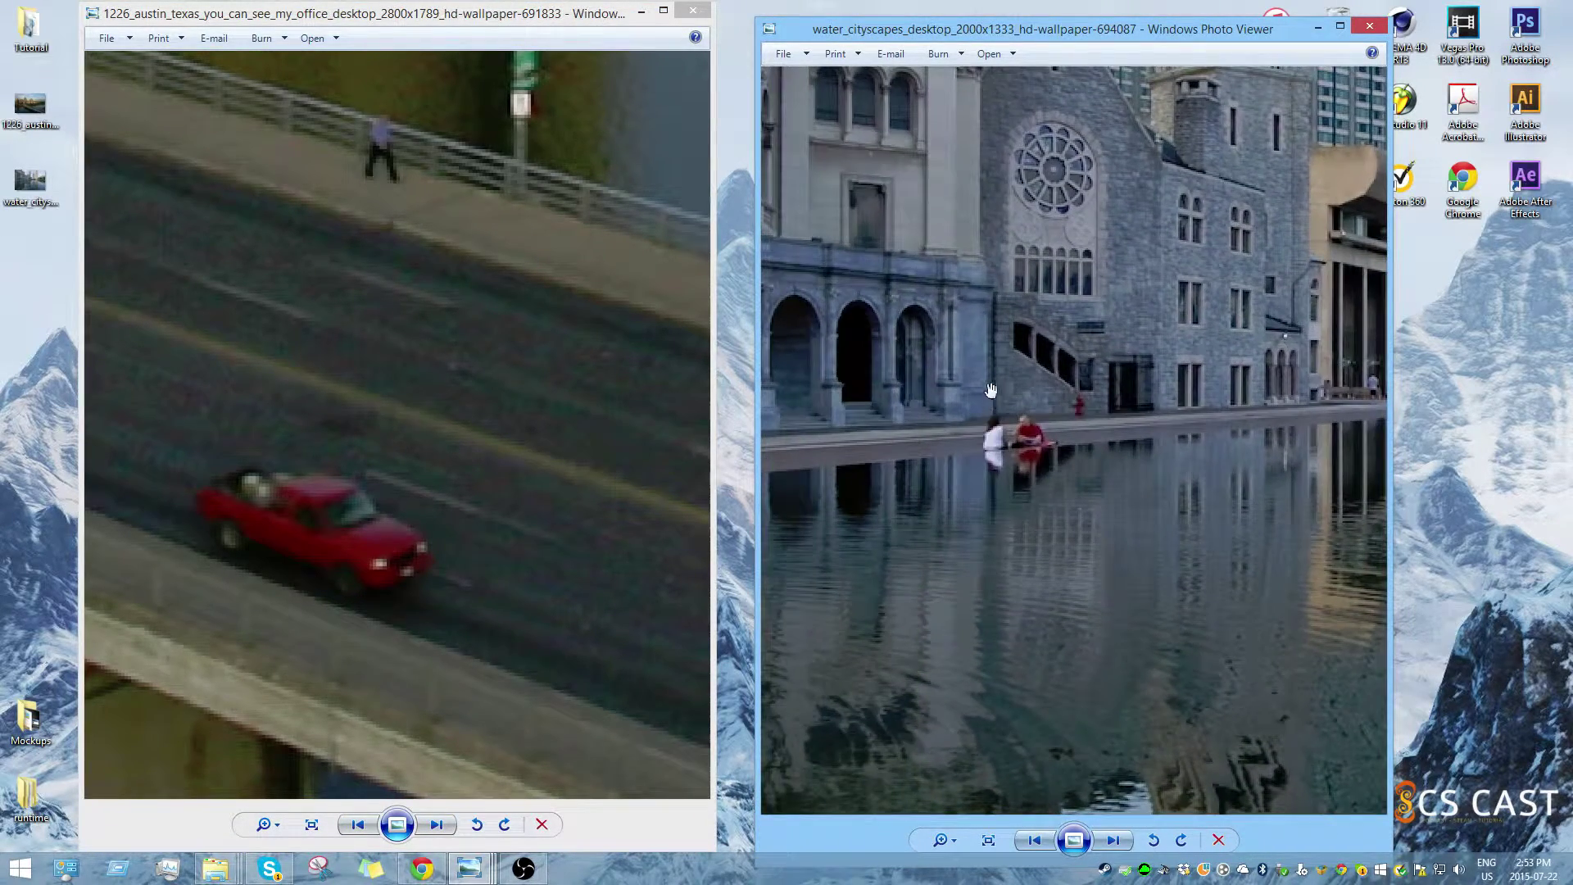
scroll(967, 431, down, 5)
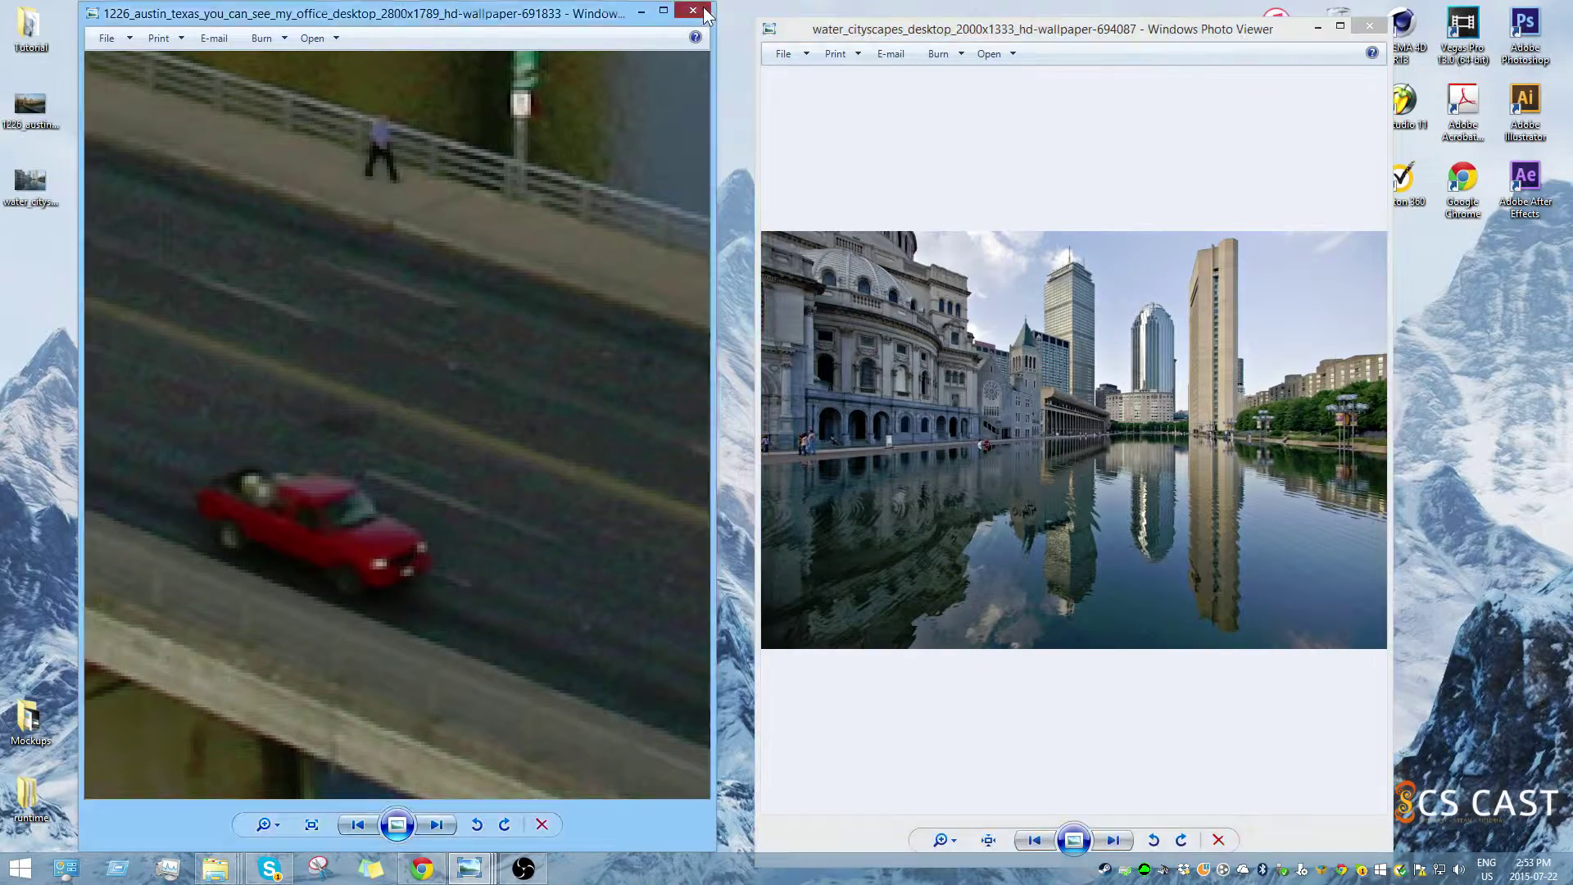
click(693, 10)
click(1369, 25)
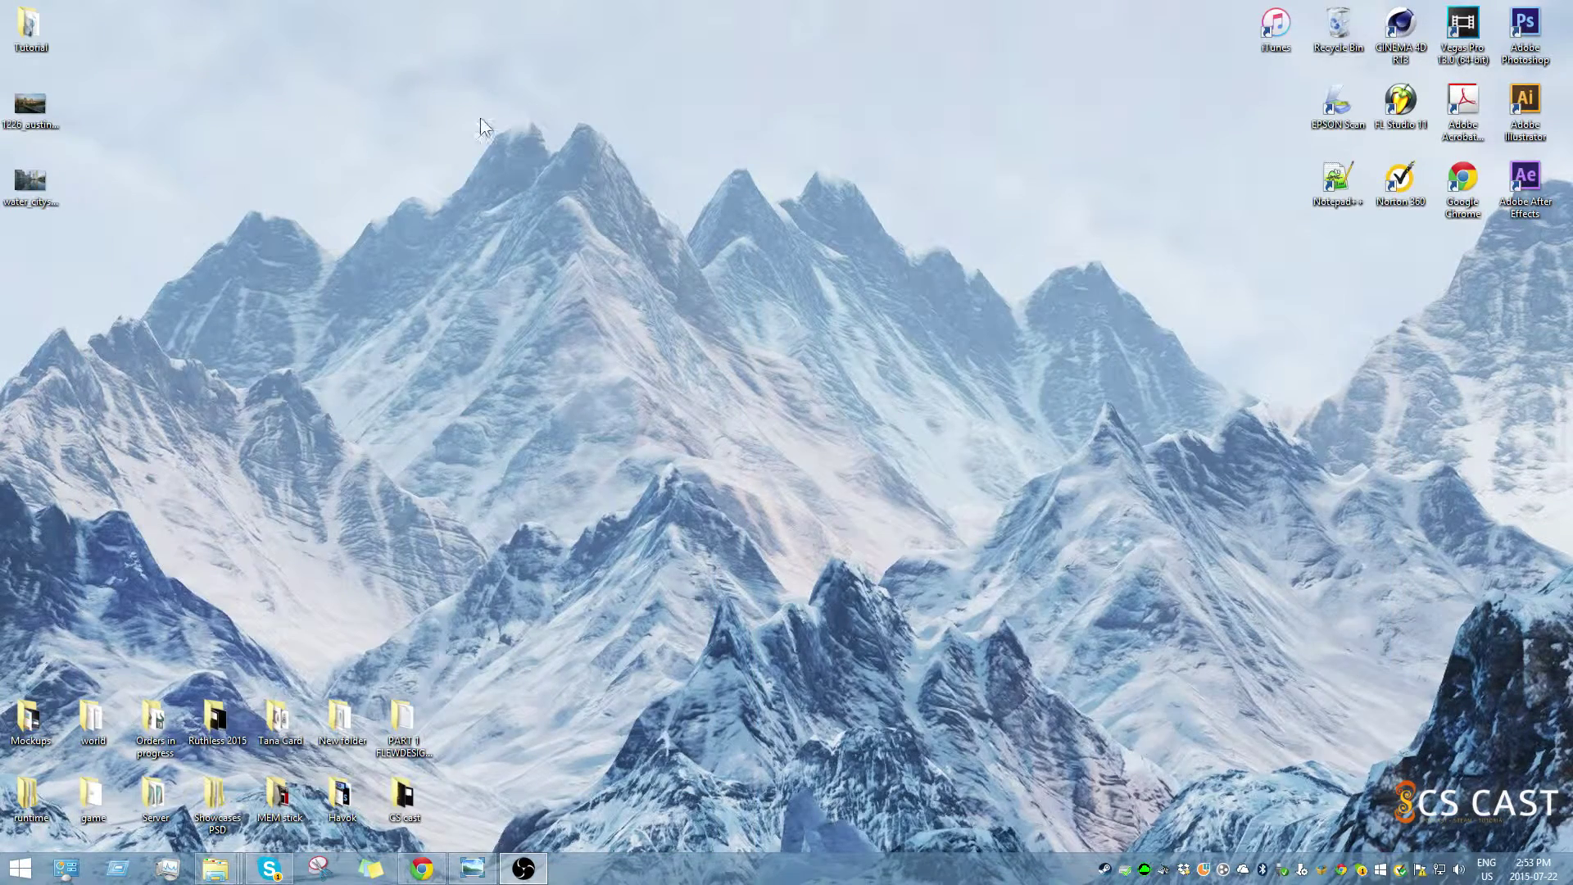
Open the Austin wallpaper in Photoshop and name the new empty layer above the background Car 1.
drag(31, 103, 1528, 33)
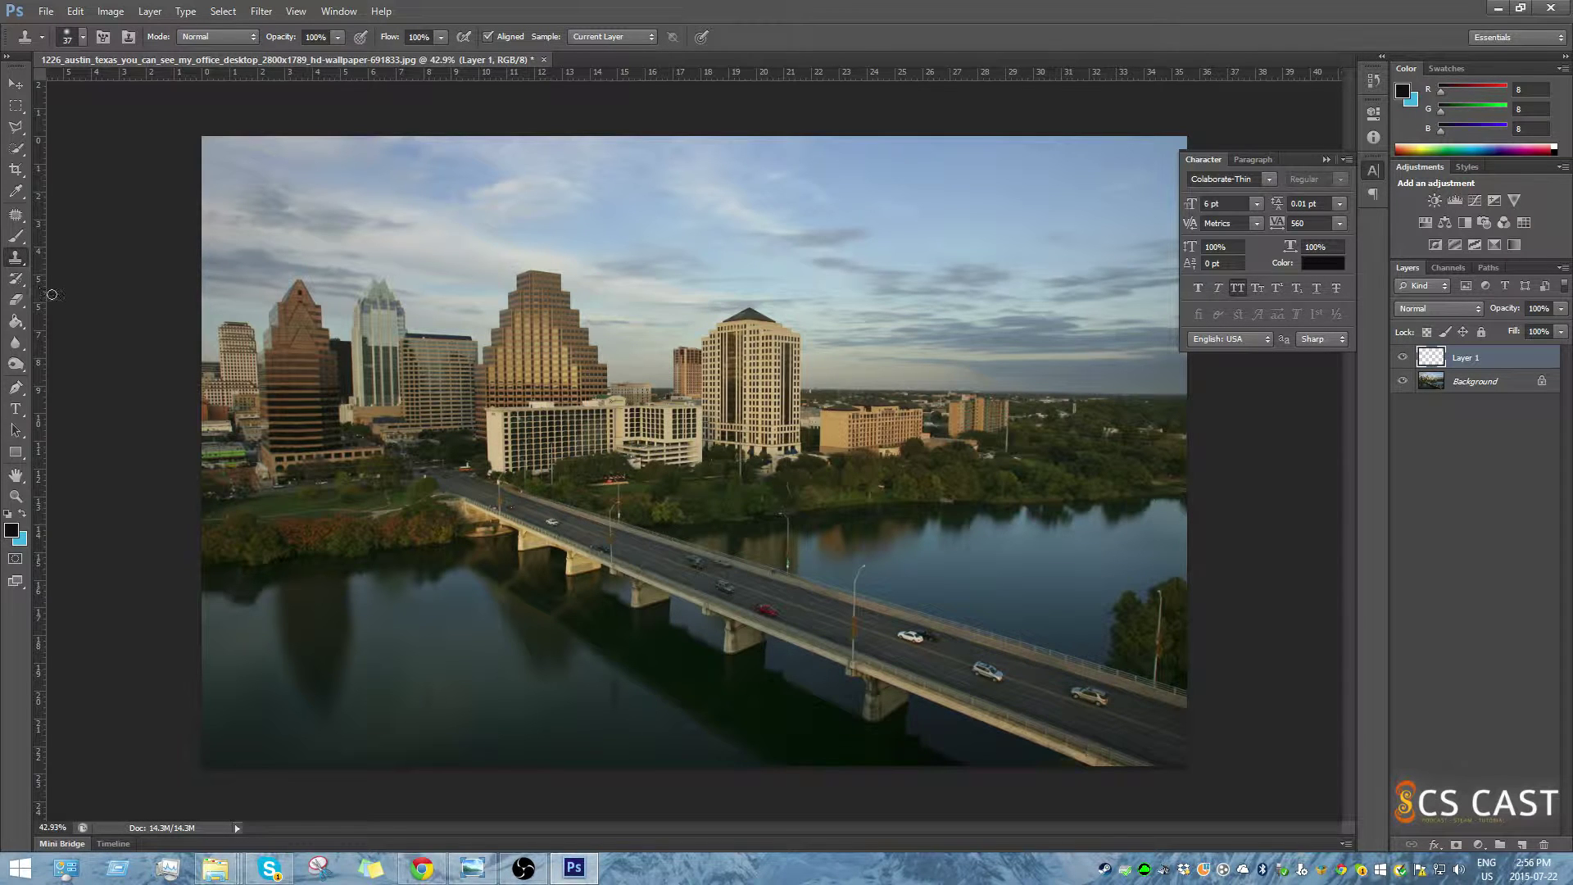
drag(783, 623, 820, 620)
text(1)
key(Return)
Set the Clone Stamp to sample from Current & Below, so that the bridge photo can be cloned onto the Car 1 layer.
scroll(878, 674, up, 8)
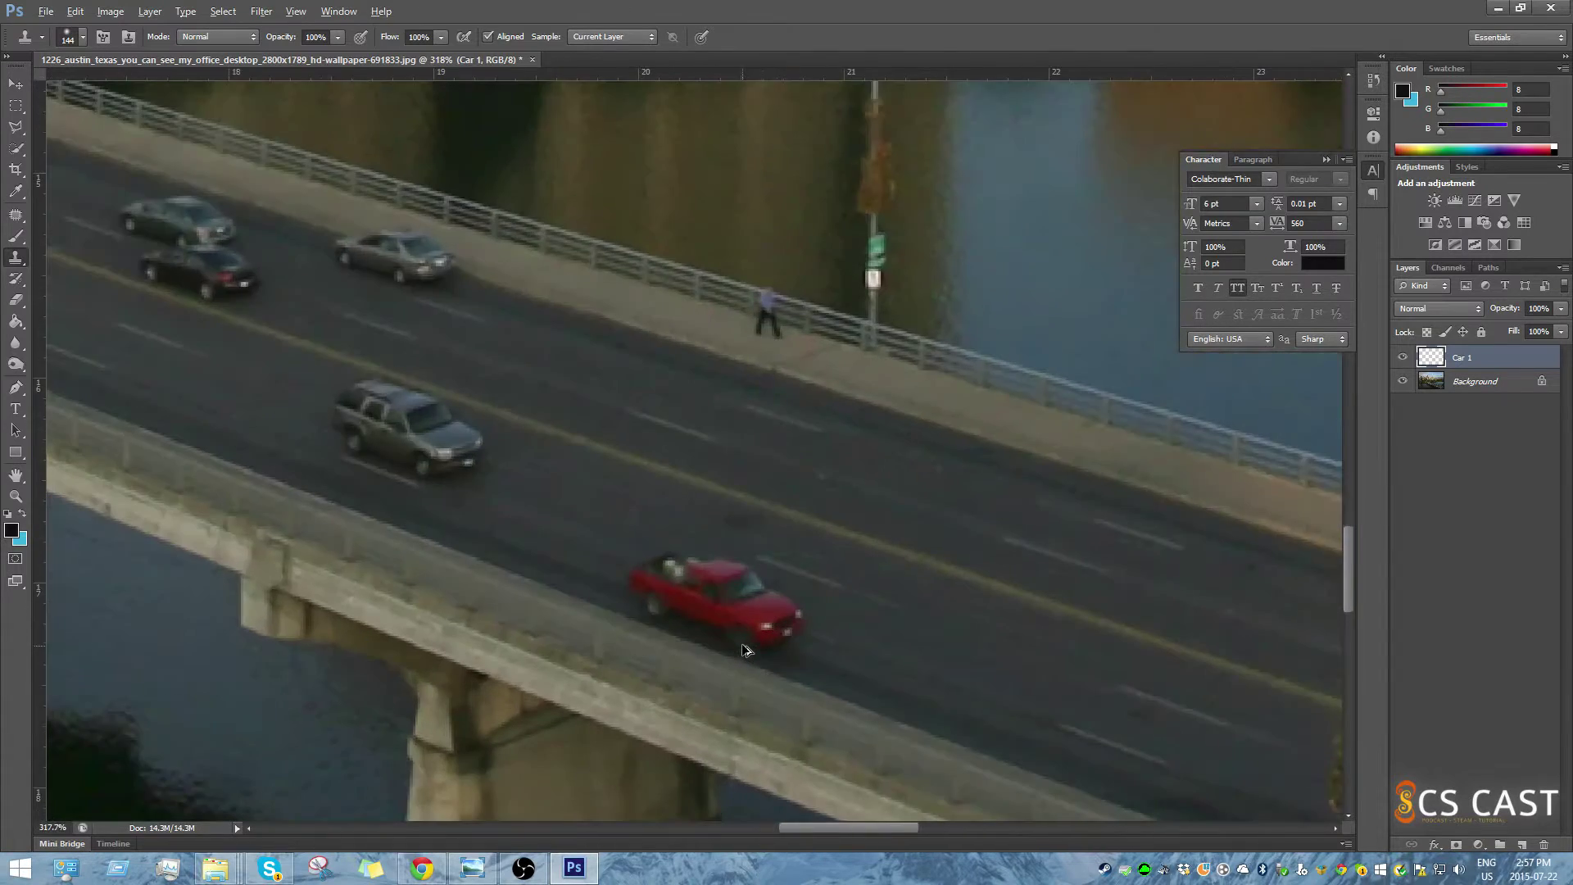
scroll(1138, 662, down, 3)
scroll(937, 636, up, 2)
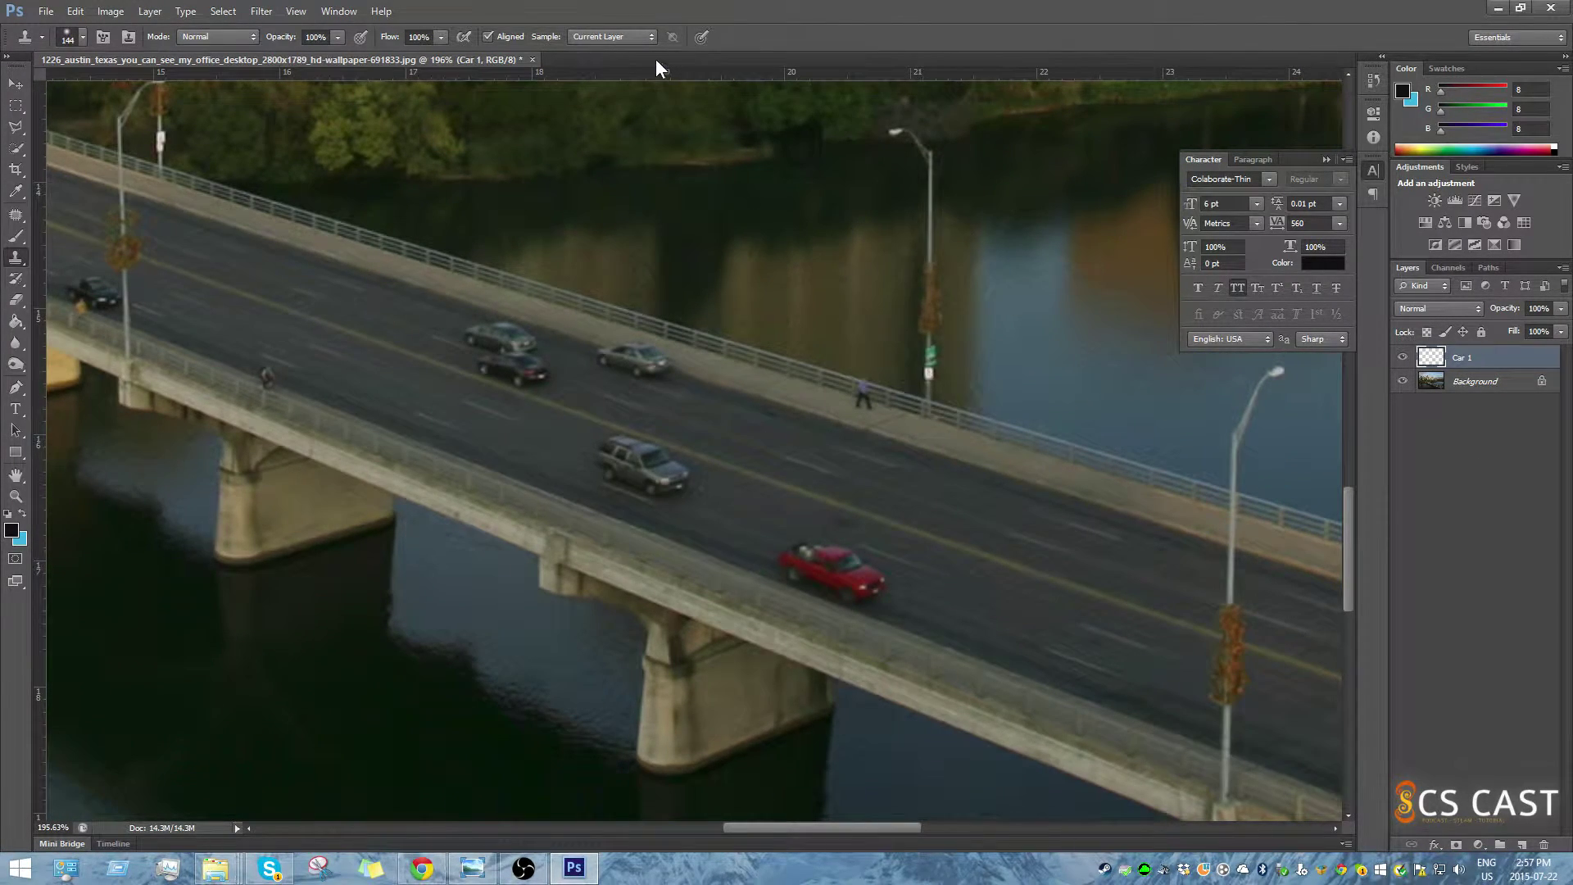
click(652, 36)
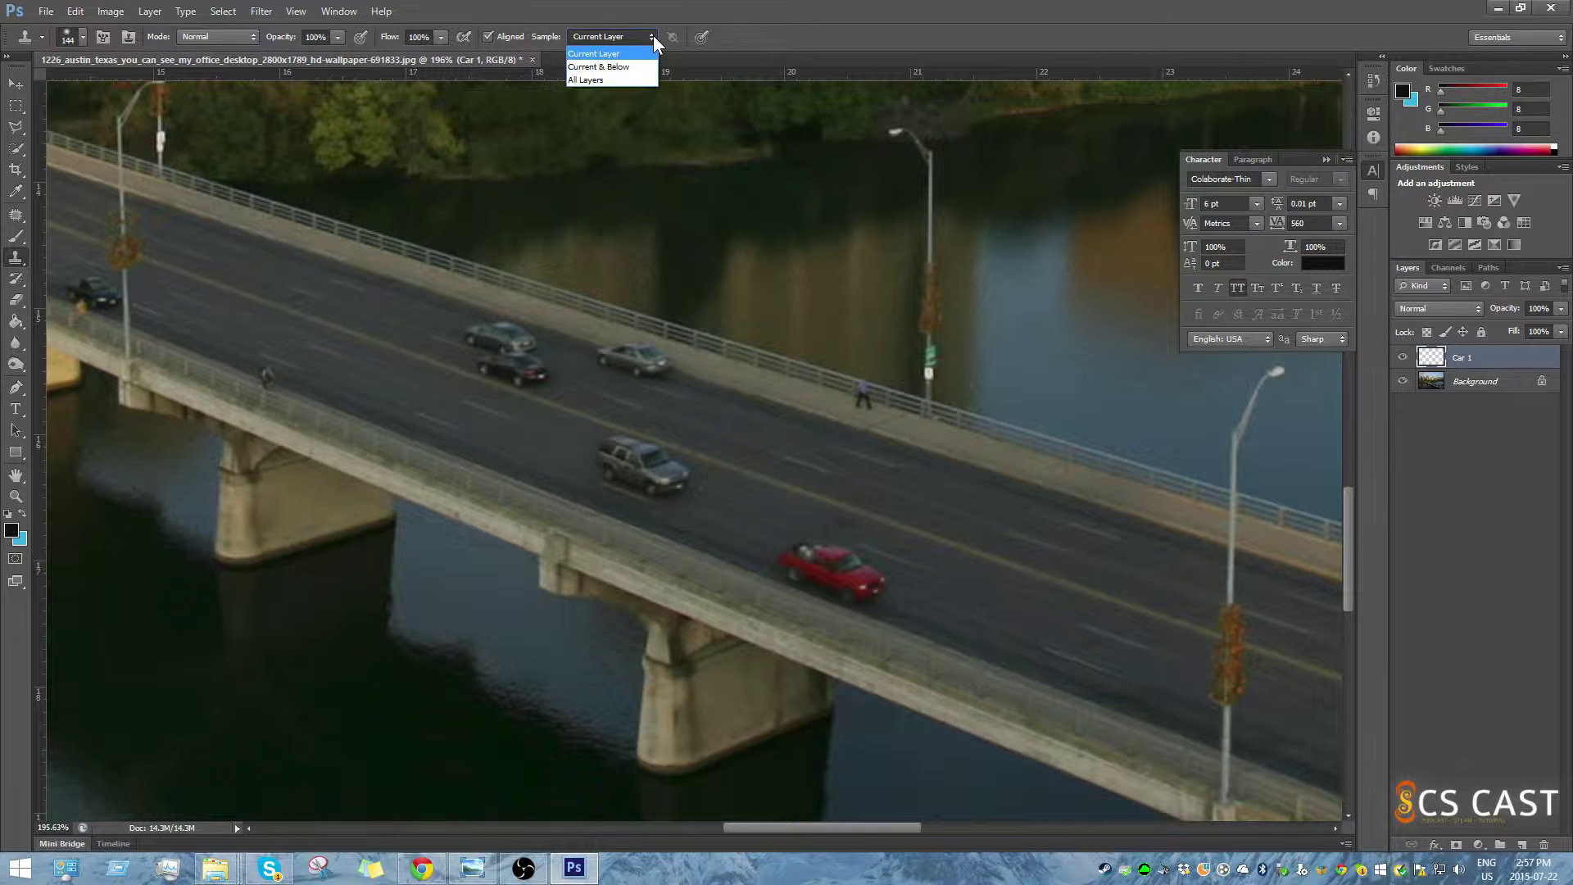
click(611, 70)
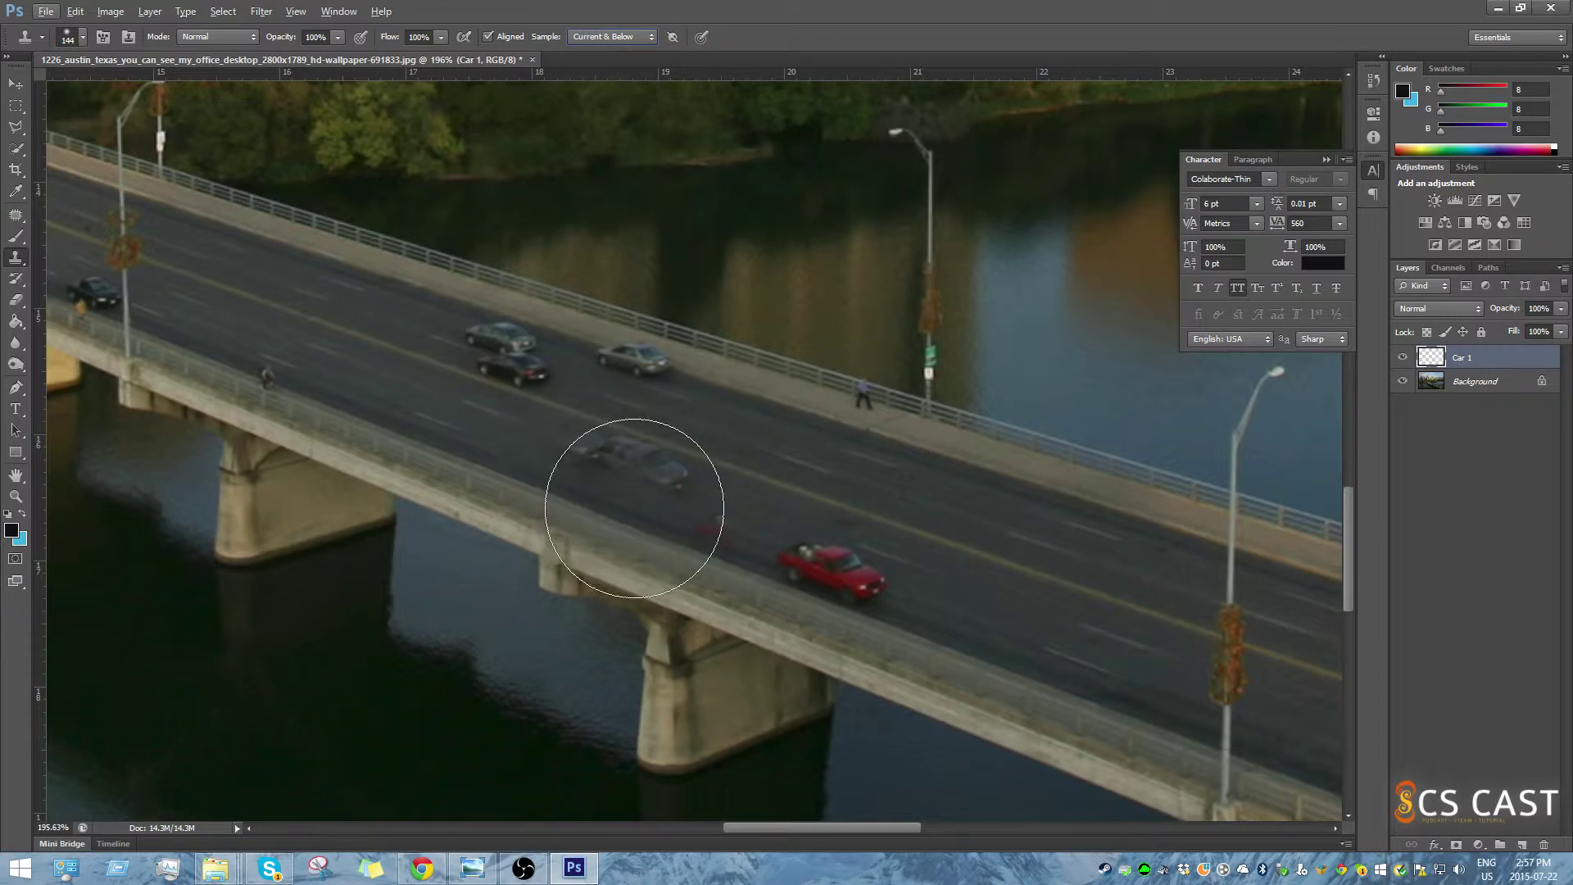
Reduce the Clone Stamp brush size to 61 px to suit the red pickup on the bridge.
click(635, 508)
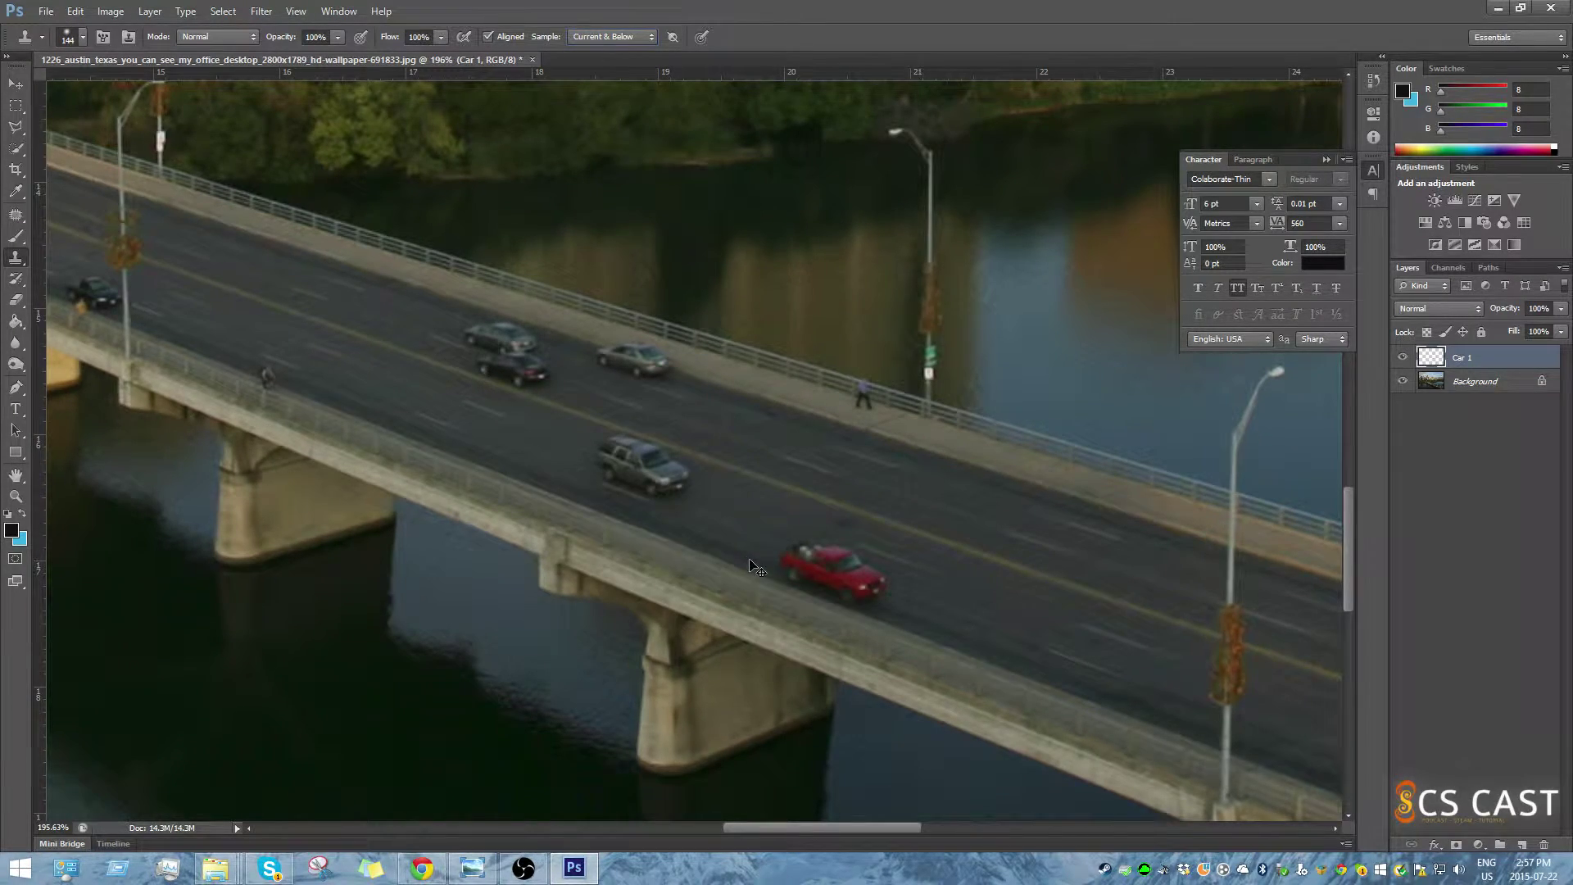
scroll(751, 562, up, 4)
scroll(770, 549, down, 2)
scroll(671, 548, up, 1)
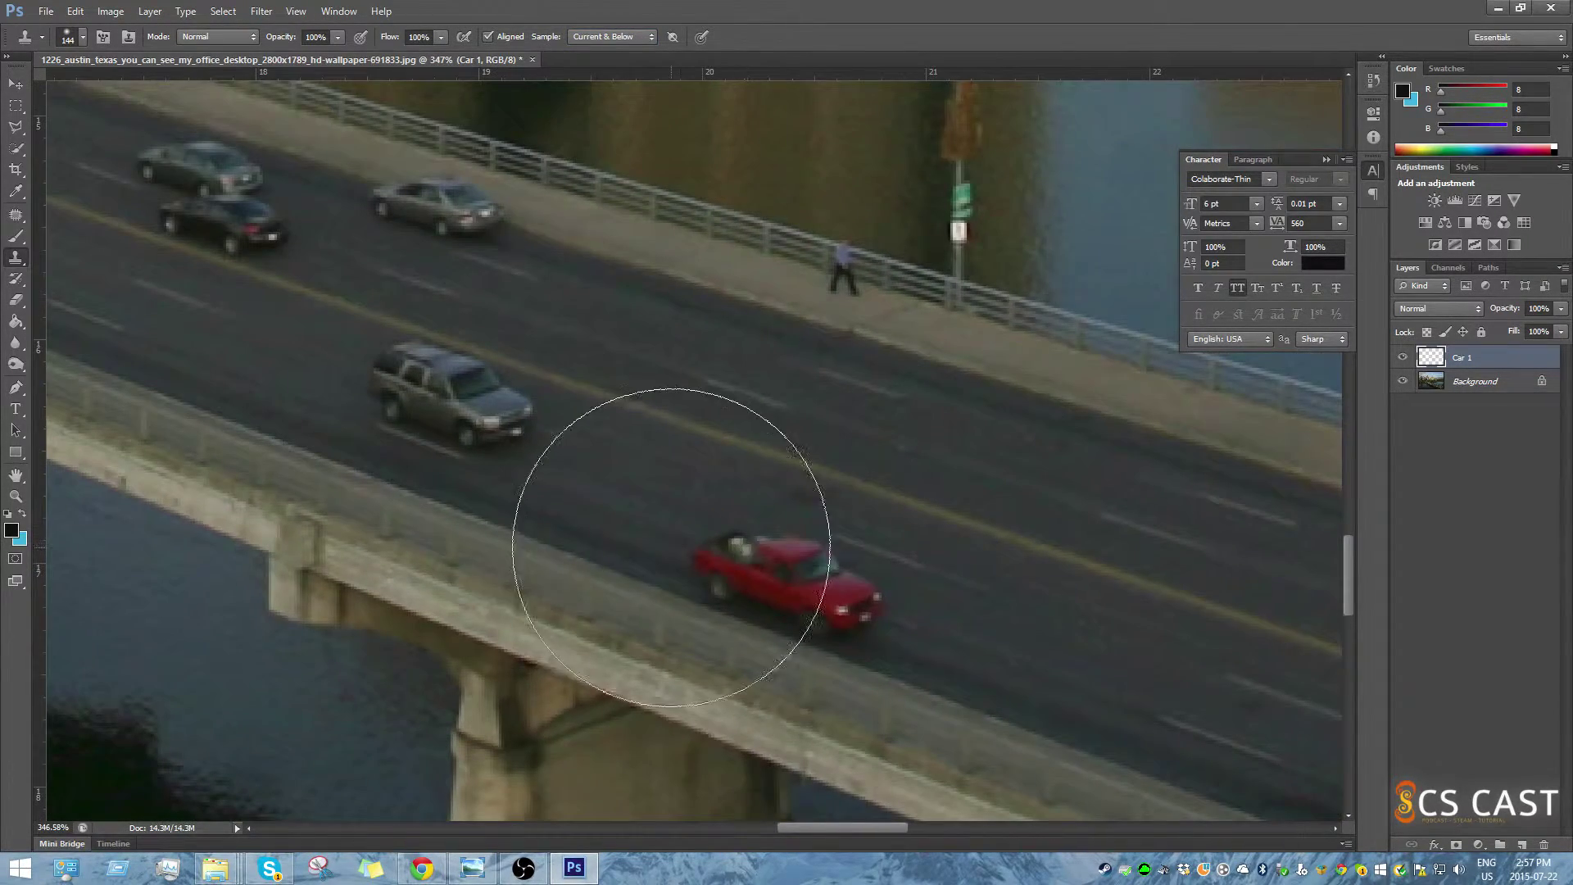
mouse_move(649, 551)
mouse_down()
mouse_move(730, 544)
mouse_move(667, 554)
mouse_move(687, 548)
mouse_up()
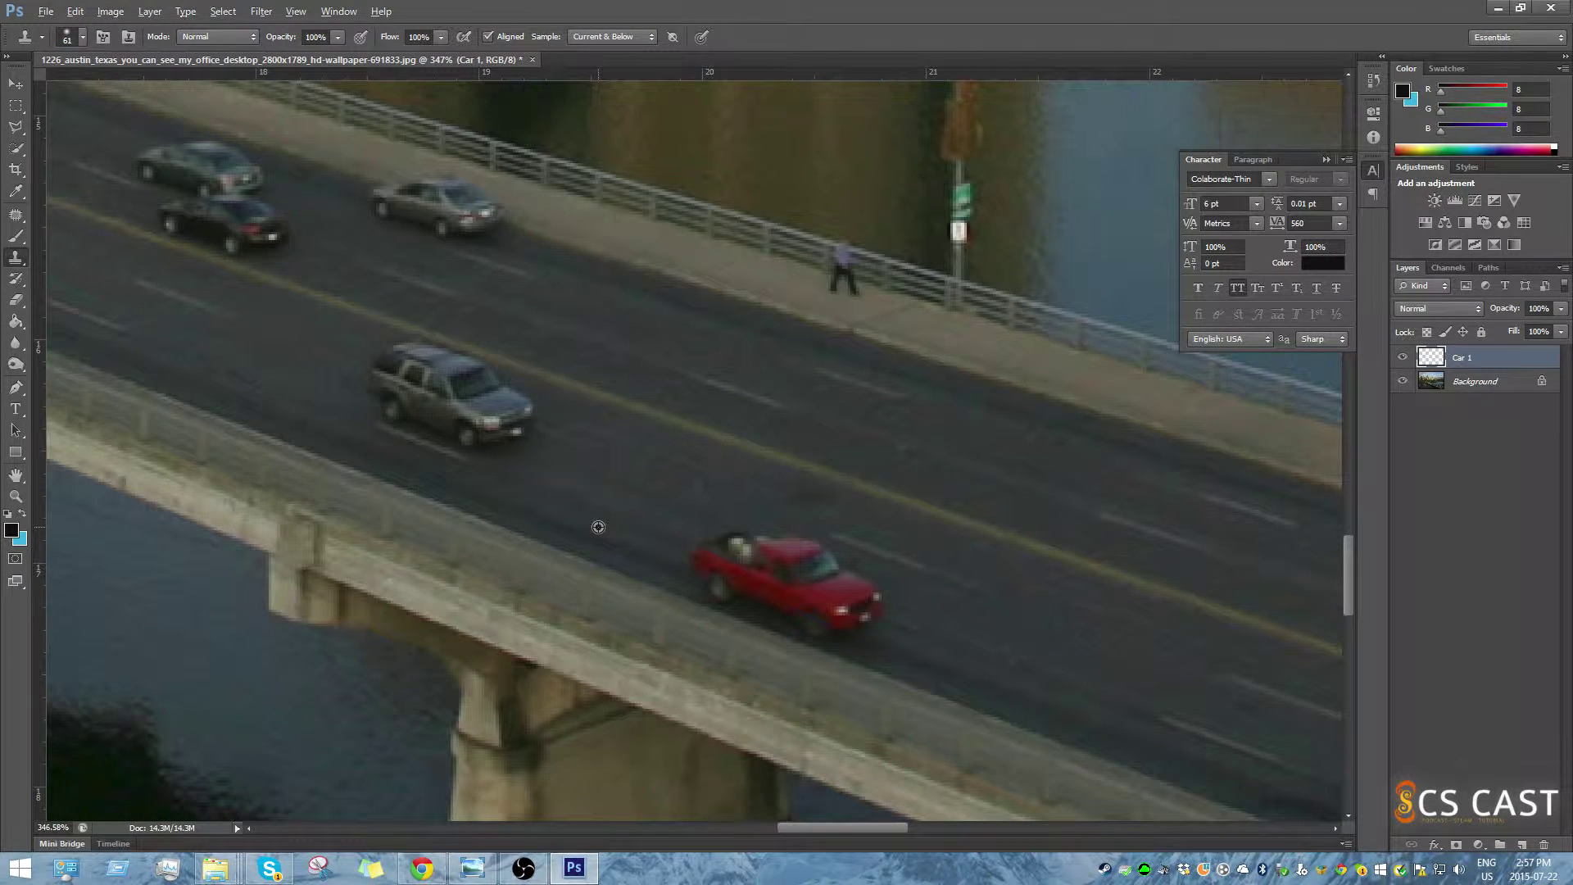
Sample clean asphalt behind the red pickup and clone it over the whole vehicle with a soft brush.
alt+click(598, 526)
drag(642, 555, 721, 578)
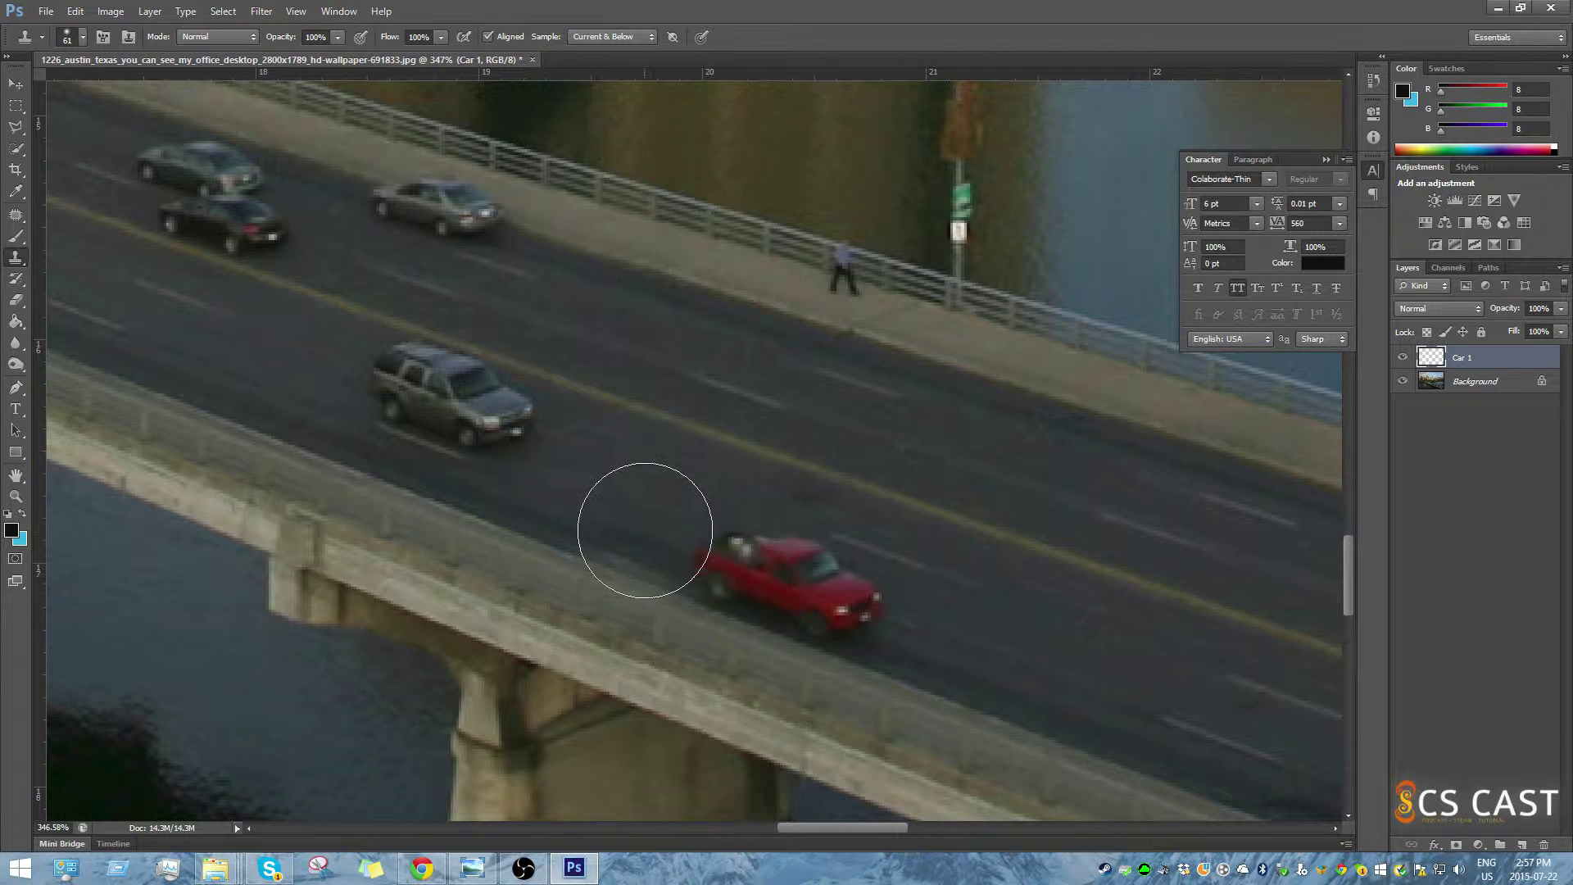
right_click(682, 539)
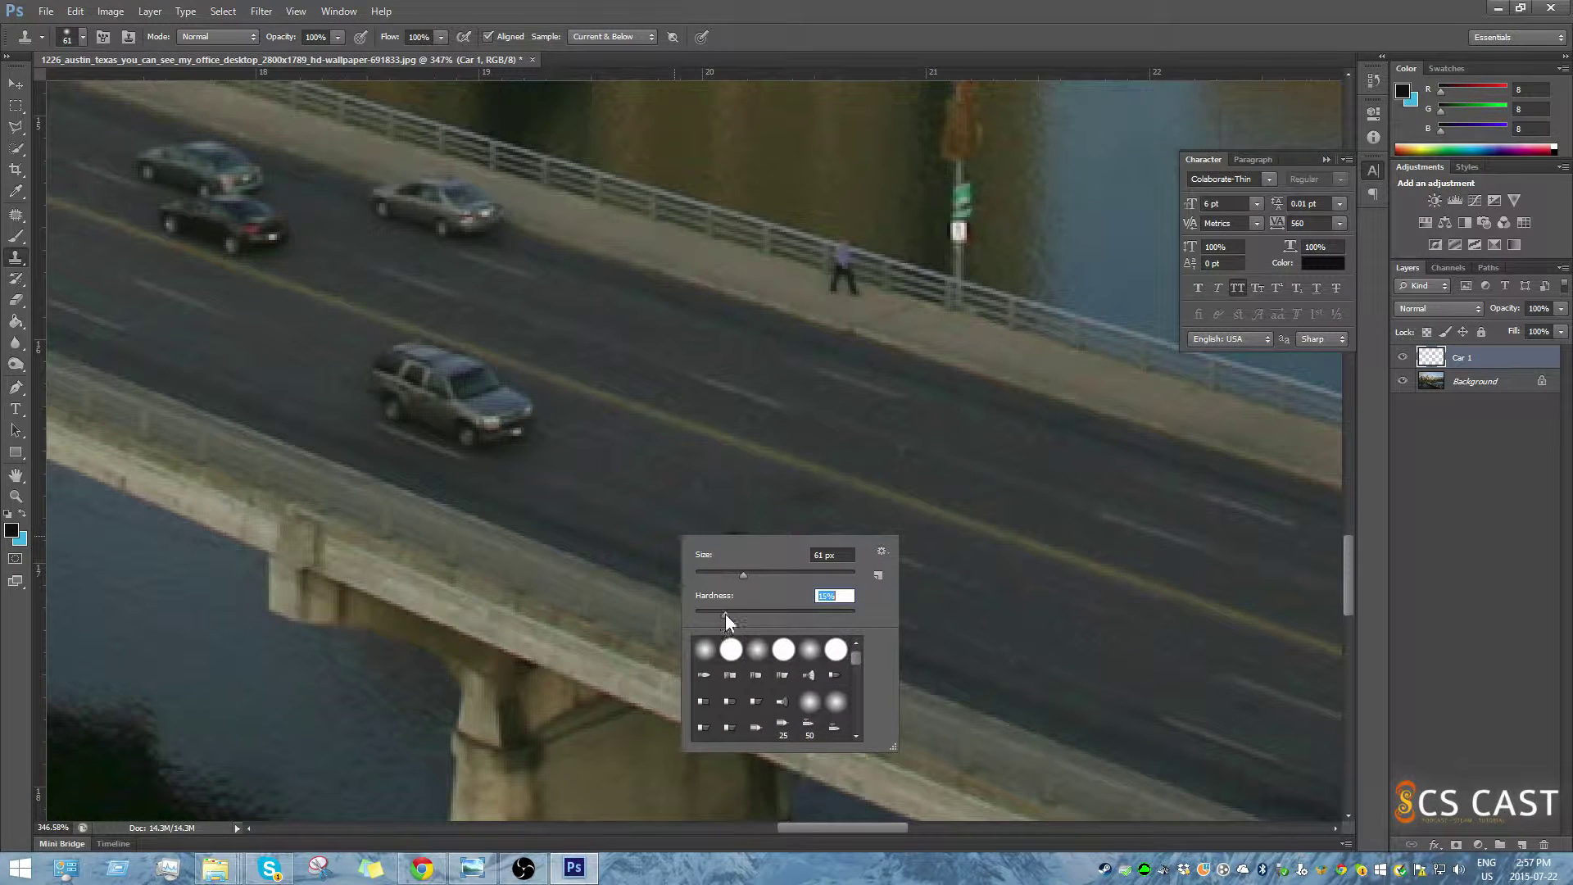
mouse_move(659, 558)
mouse_down()
mouse_move(684, 582)
mouse_move(720, 569)
mouse_move(811, 617)
mouse_up()
scroll(681, 575, down, 4)
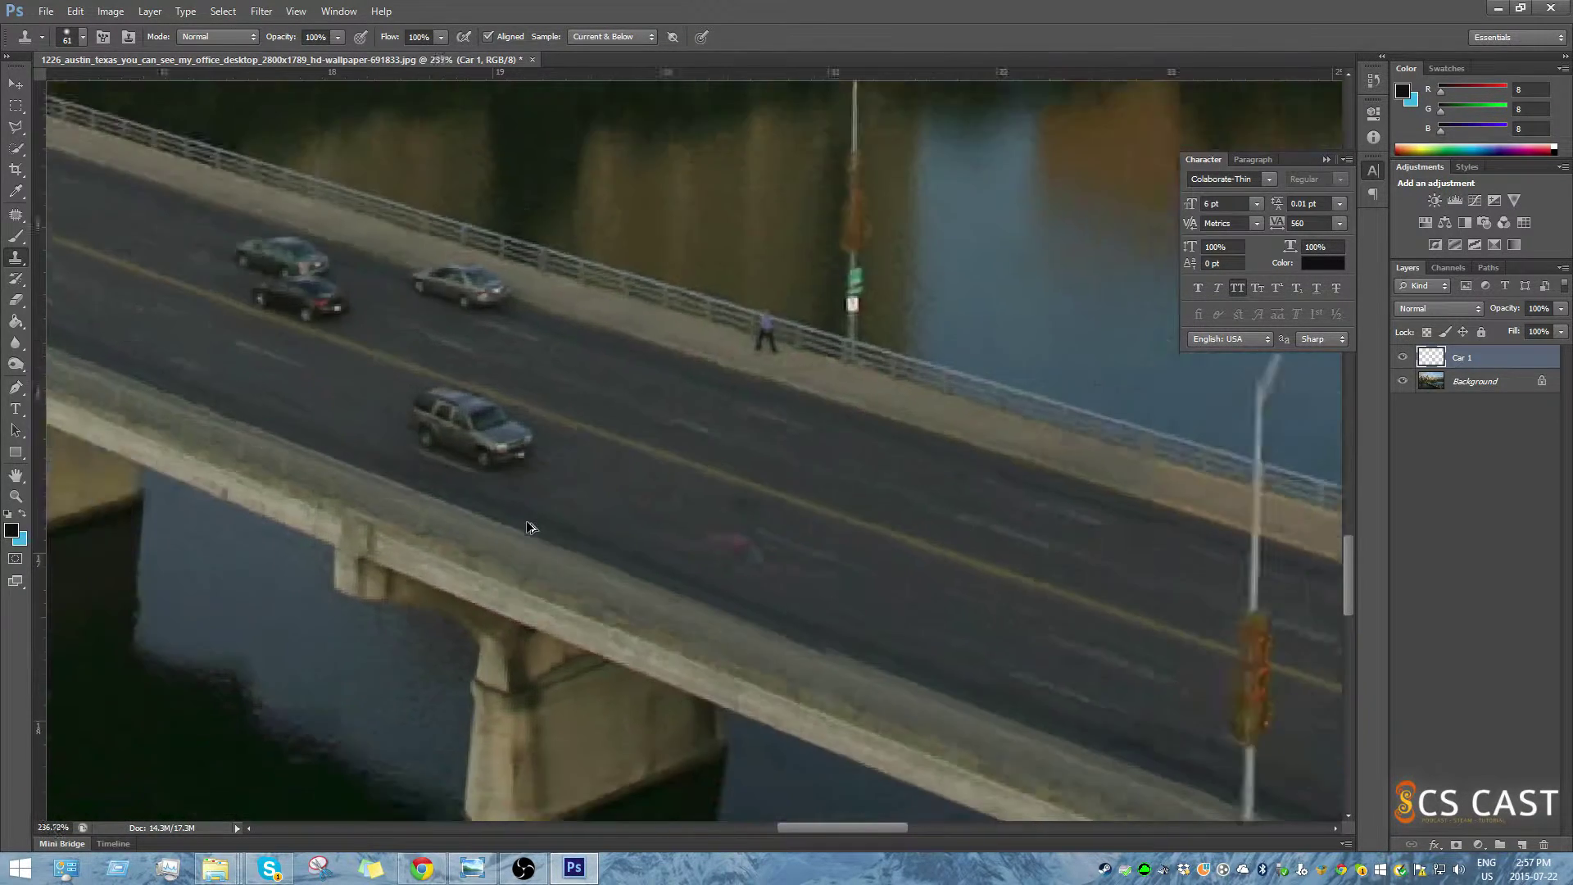
Clone asphalt and lane-line texture over the remaining traces at the front of the removed red pickup.
scroll(907, 627, down, 3)
scroll(795, 593, up, 5)
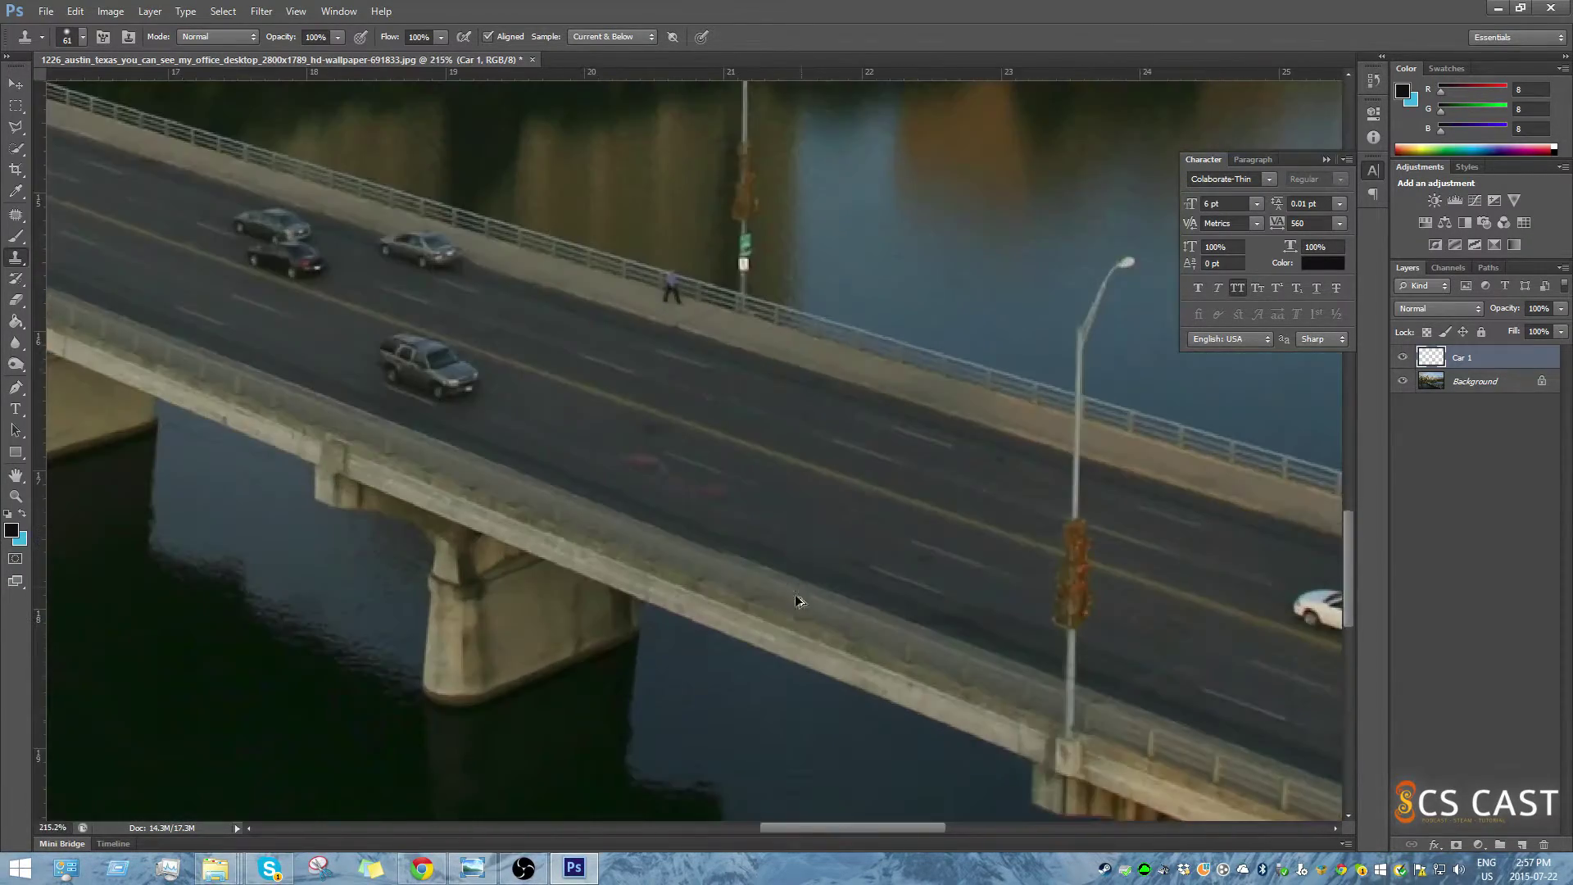
click(748, 552)
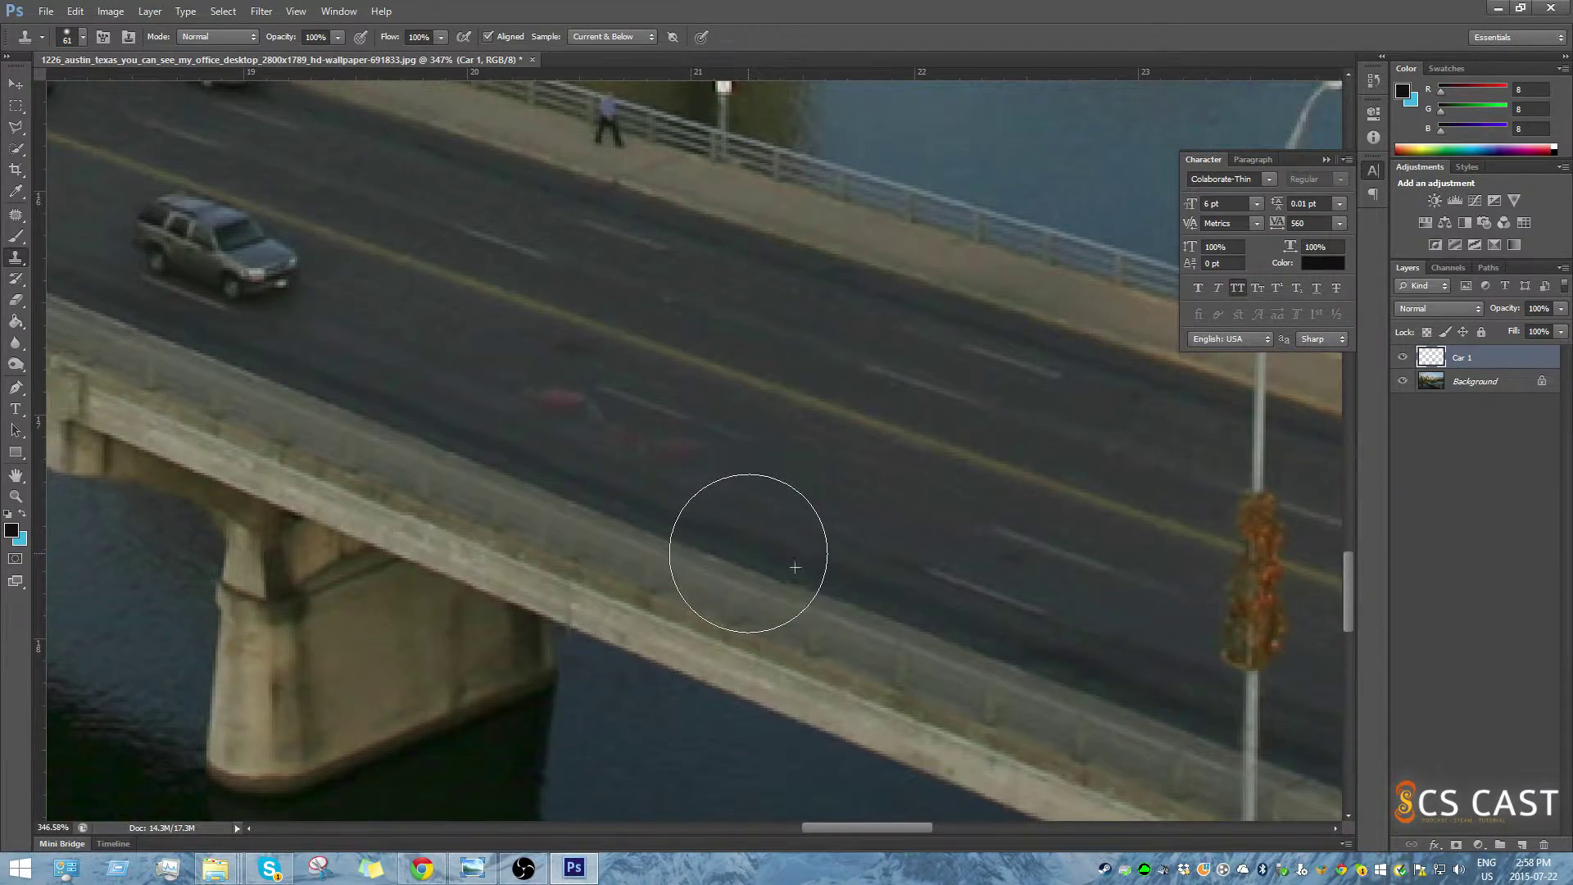
scroll(1026, 544, down, 12)
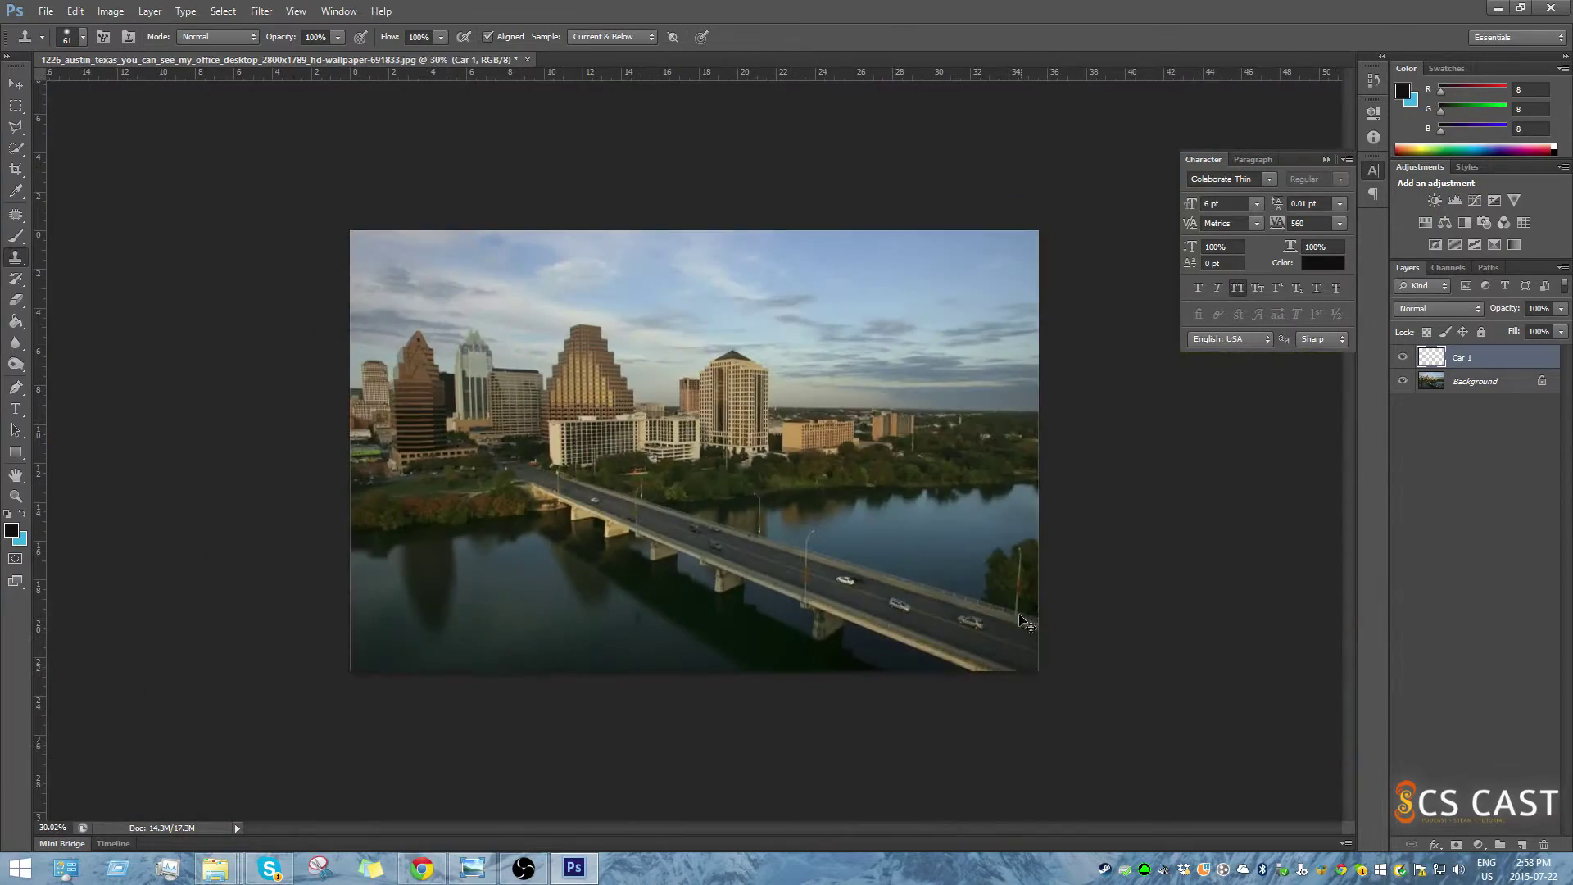
scroll(1025, 622, up, 10)
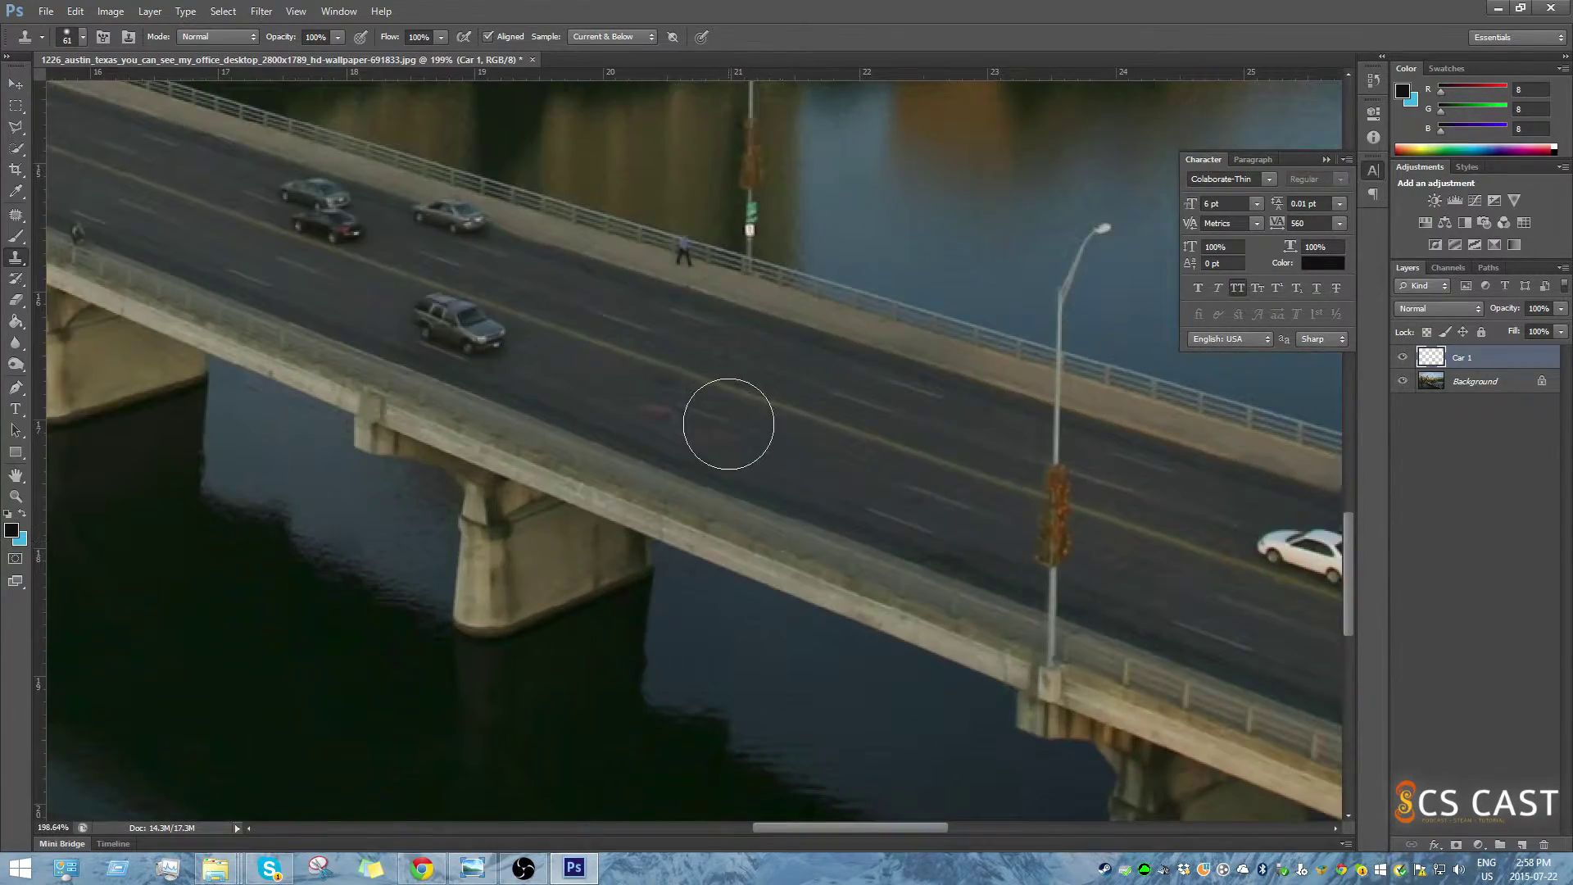
scroll(623, 421, up, 3)
scroll(938, 564, up, 2)
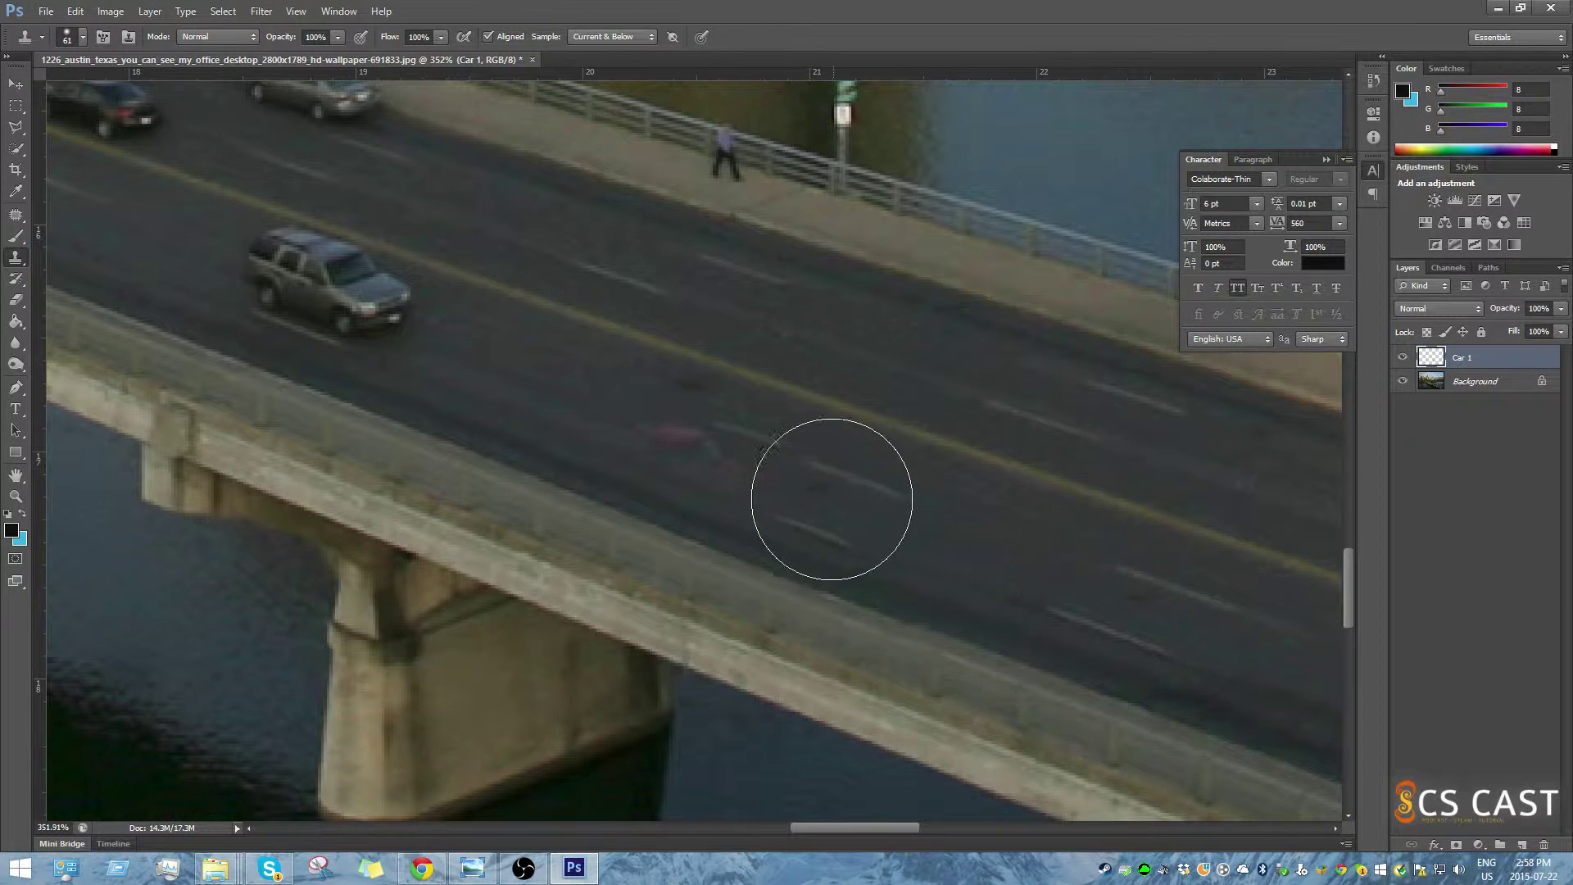
click(782, 475)
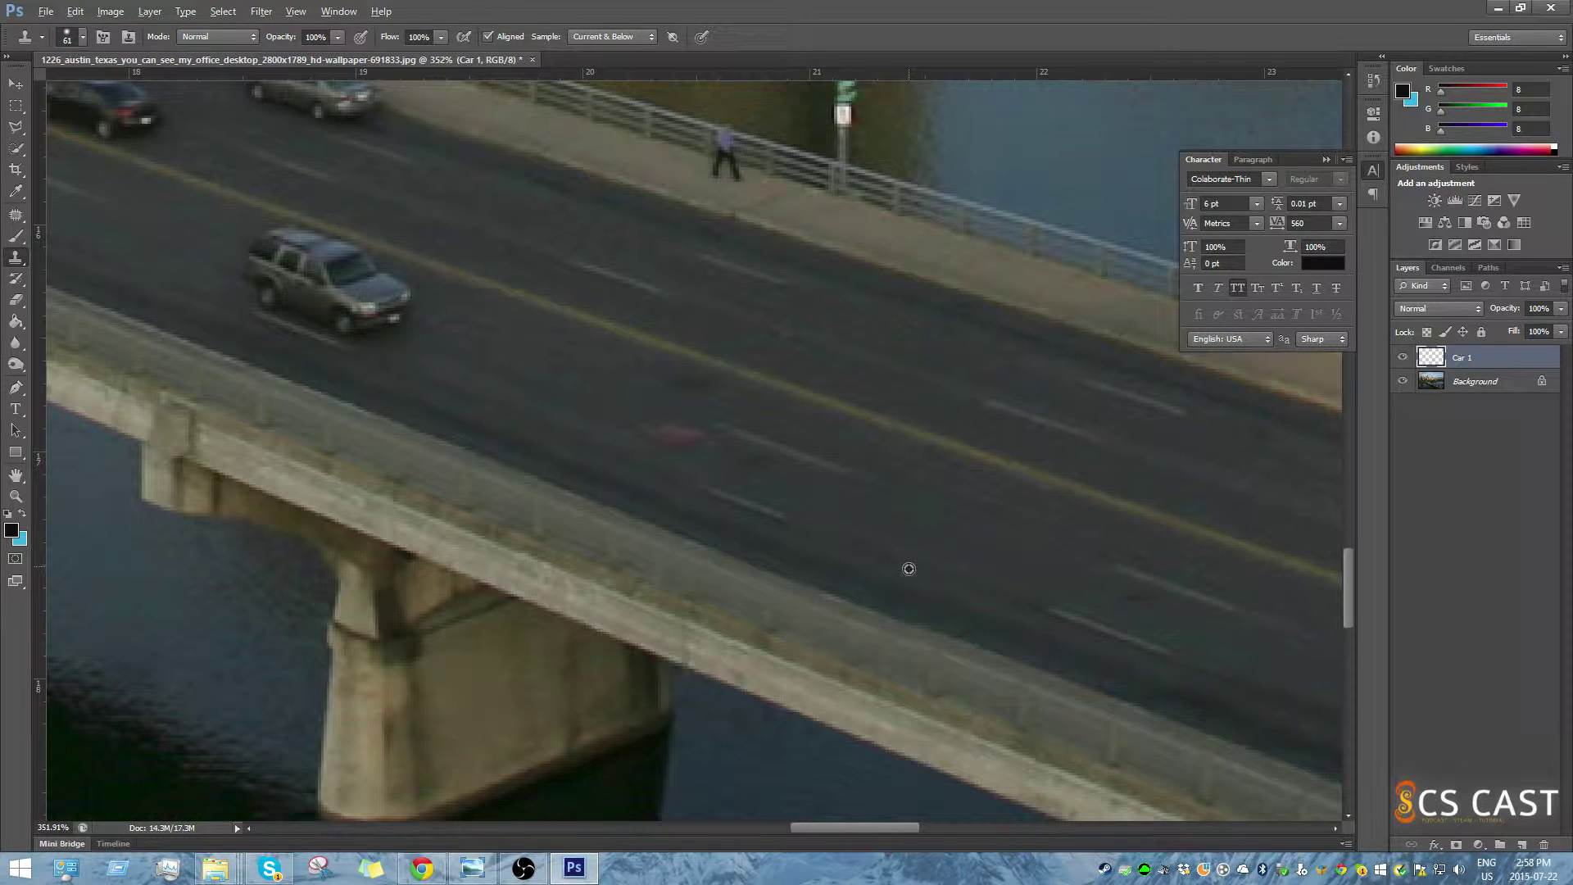
Clone out the stray lane dash and the last reddish smudge of the pickup with a smaller brush, up to 28 px.
drag(861, 562, 832, 542)
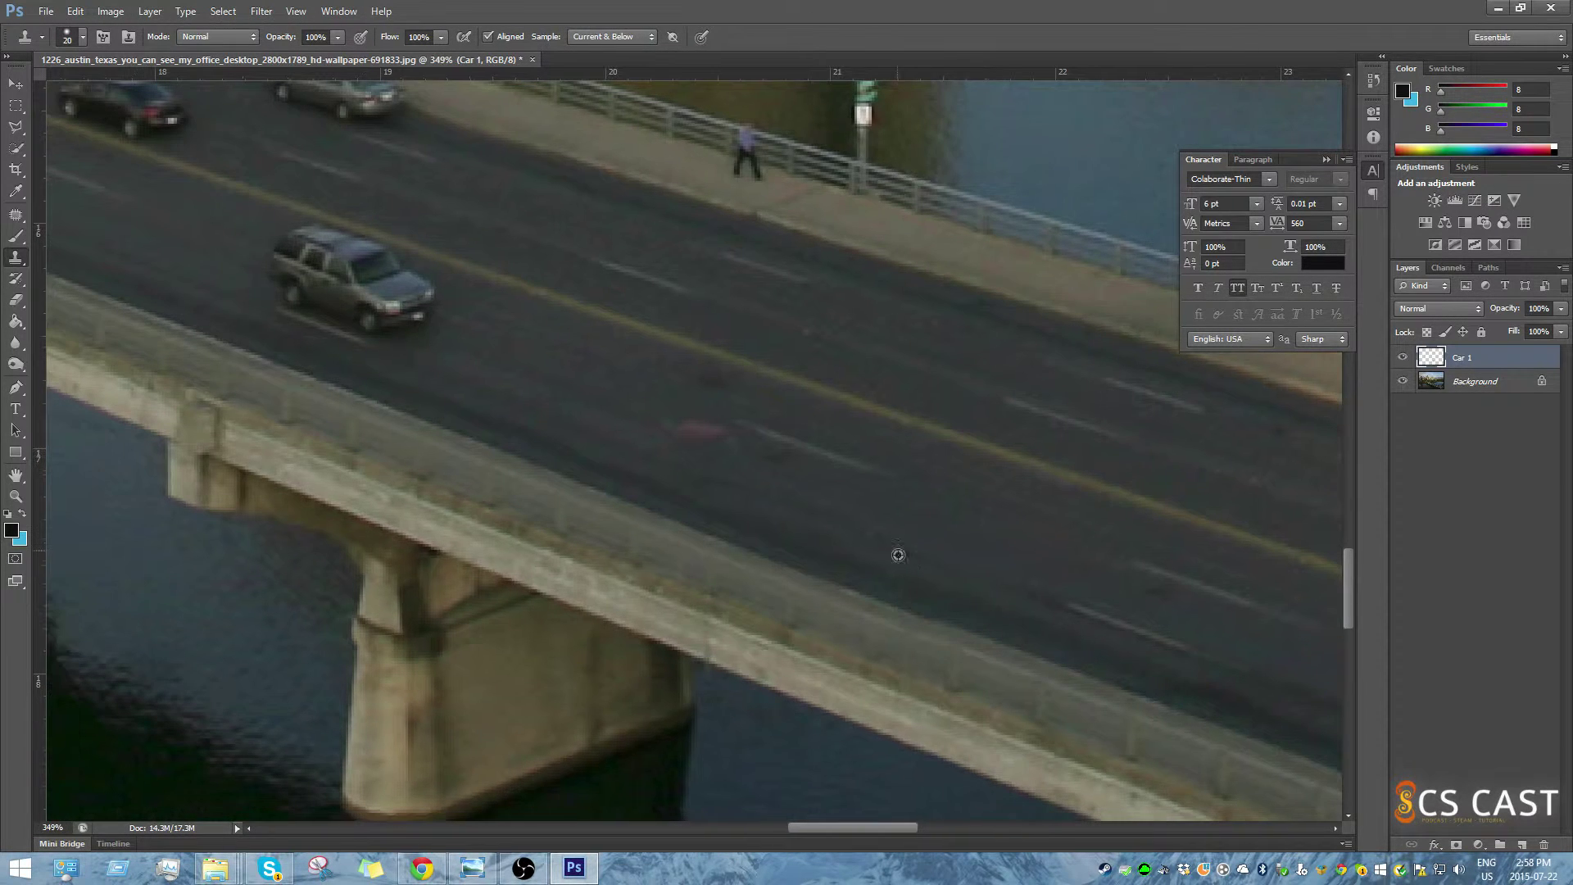
drag(895, 551, 917, 552)
click(711, 454)
key(ctrl+0)
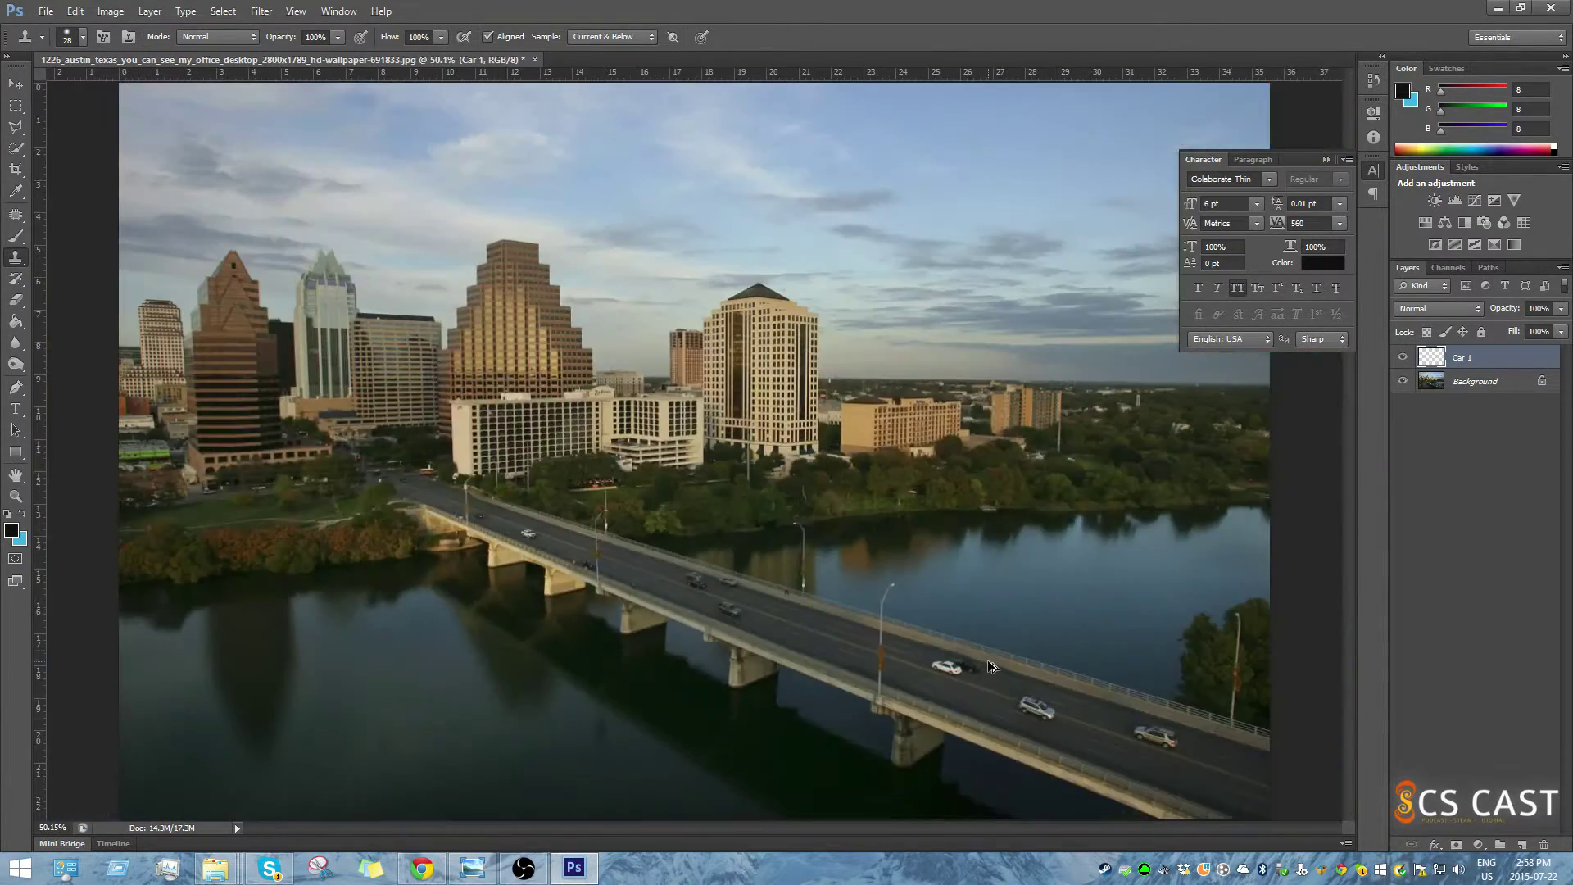
scroll(1029, 731, down, 2)
Clone road surface over the grey SUV in the near lanes of the bridge with a brush of about 41 px.
scroll(1030, 730, up, 8)
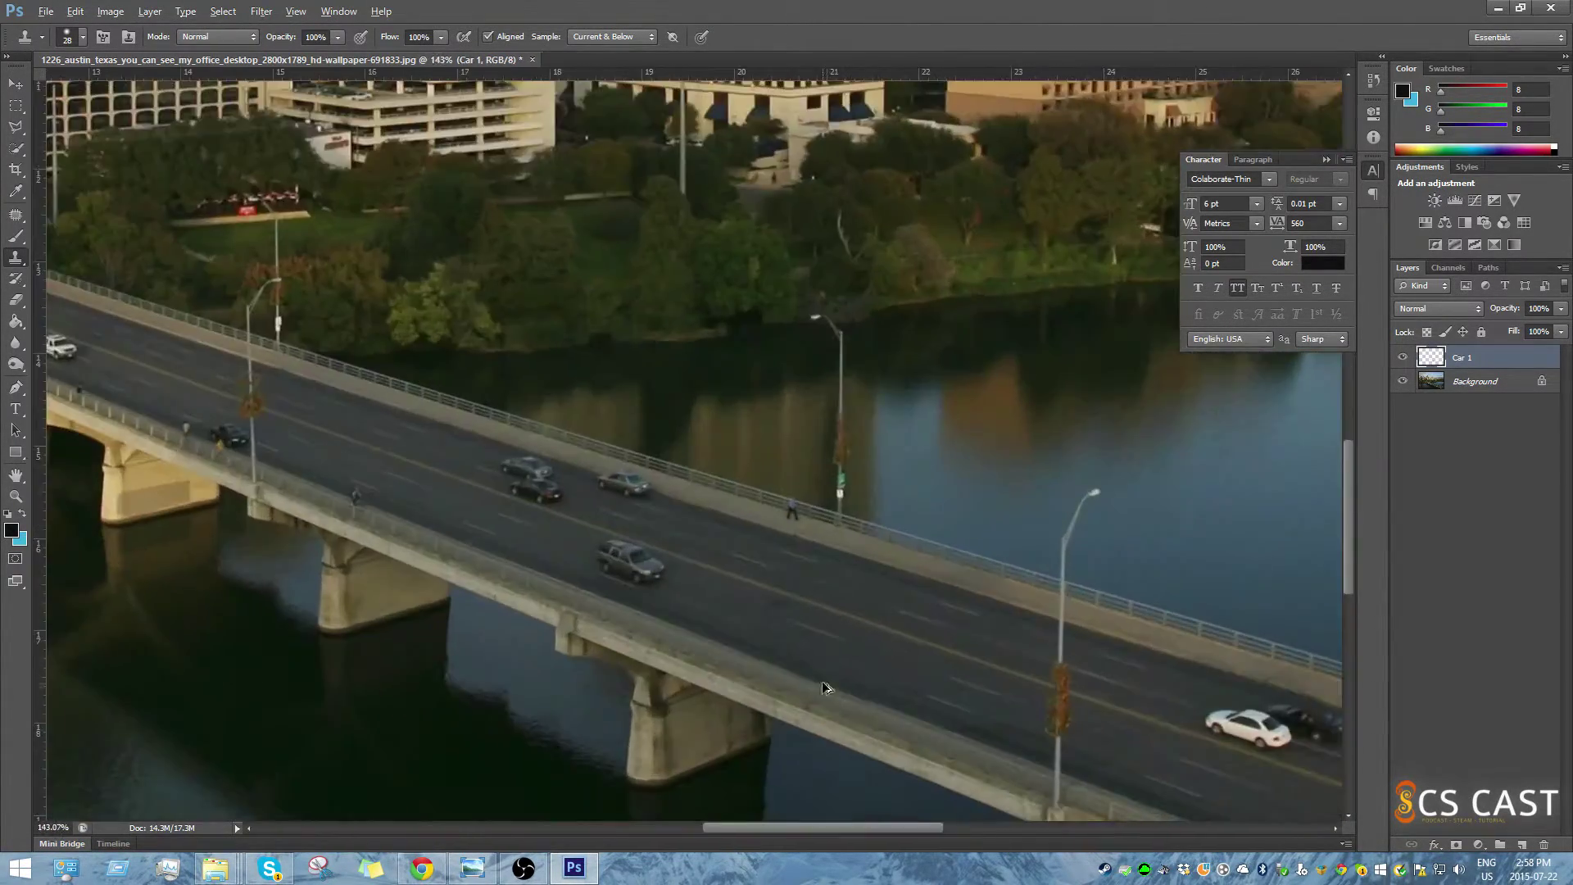
scroll(752, 604, up, 5)
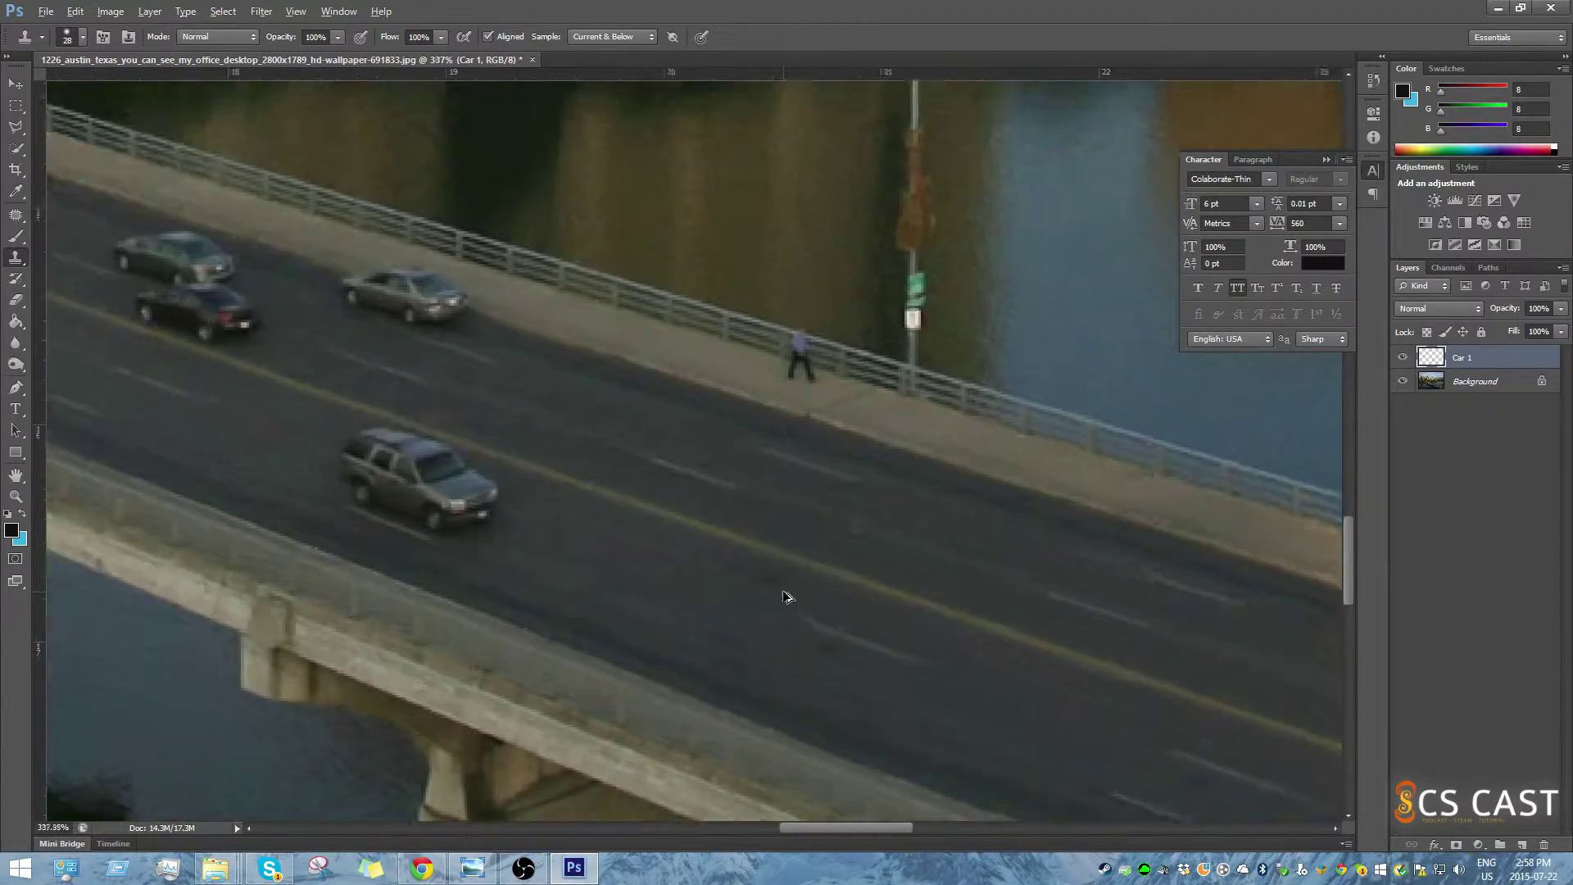
scroll(665, 587, down, 2)
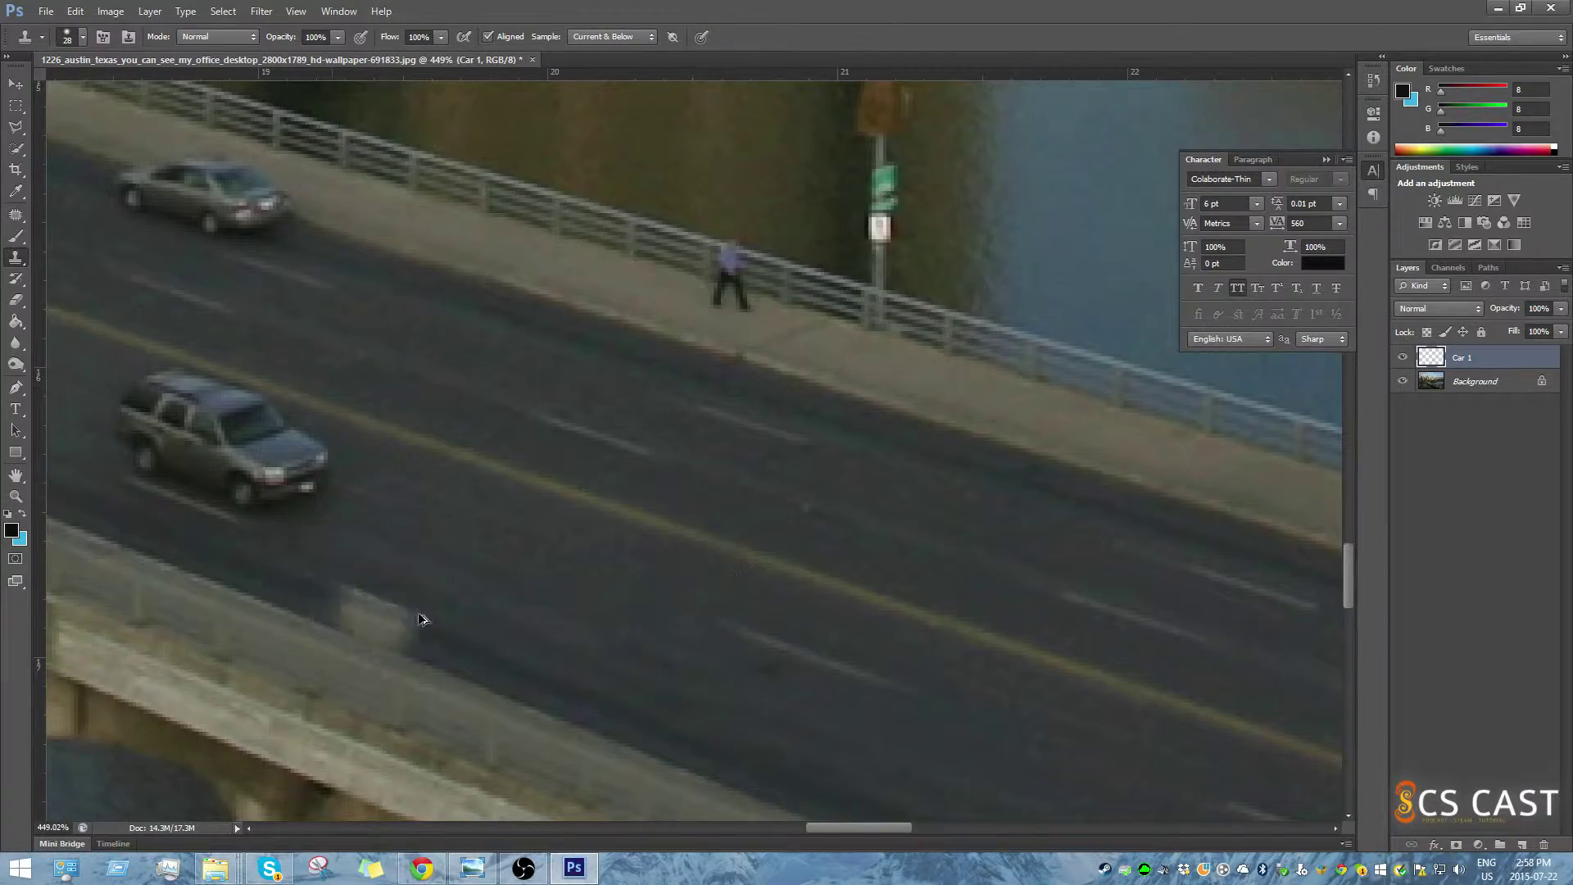
scroll(558, 648, down, 5)
scroll(666, 674, down, 2)
scroll(628, 670, up, 5)
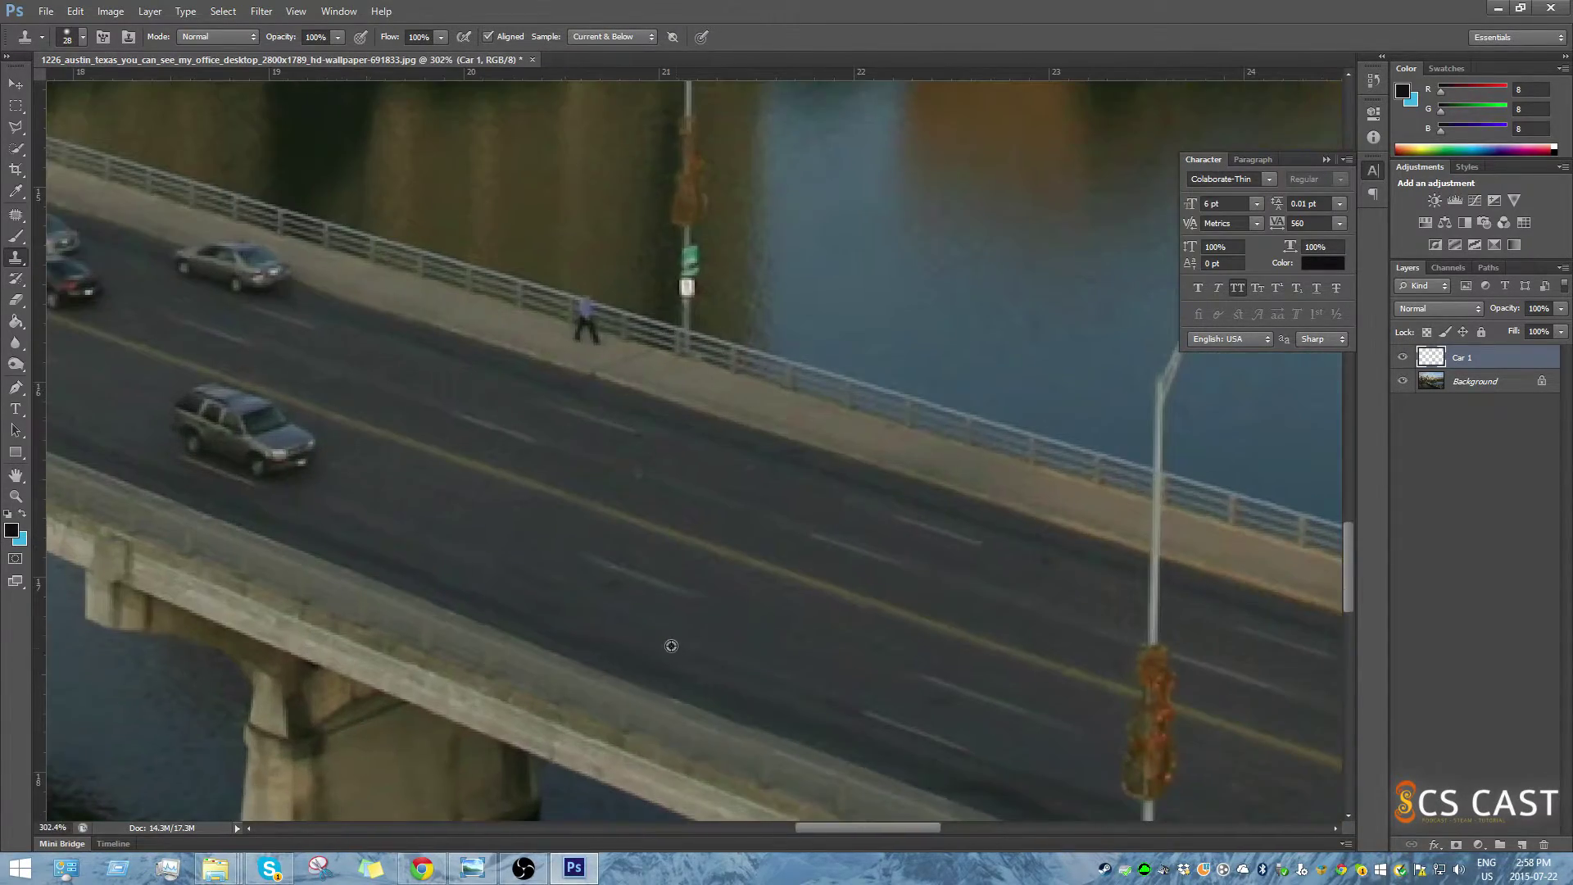
scroll(599, 606, down, 8)
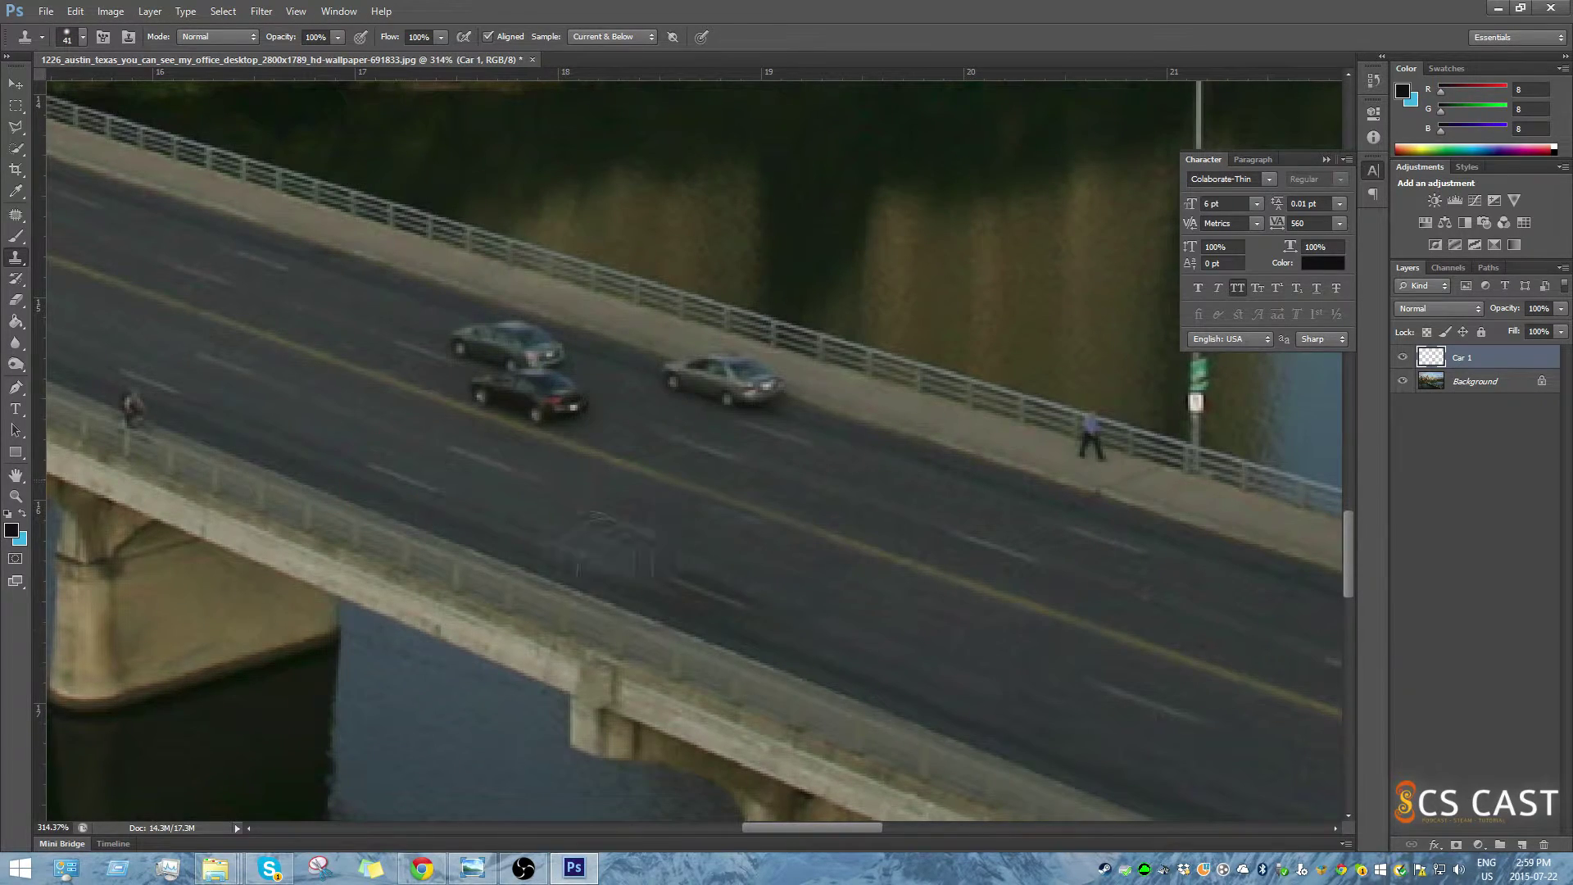
scroll(702, 586, down, 2)
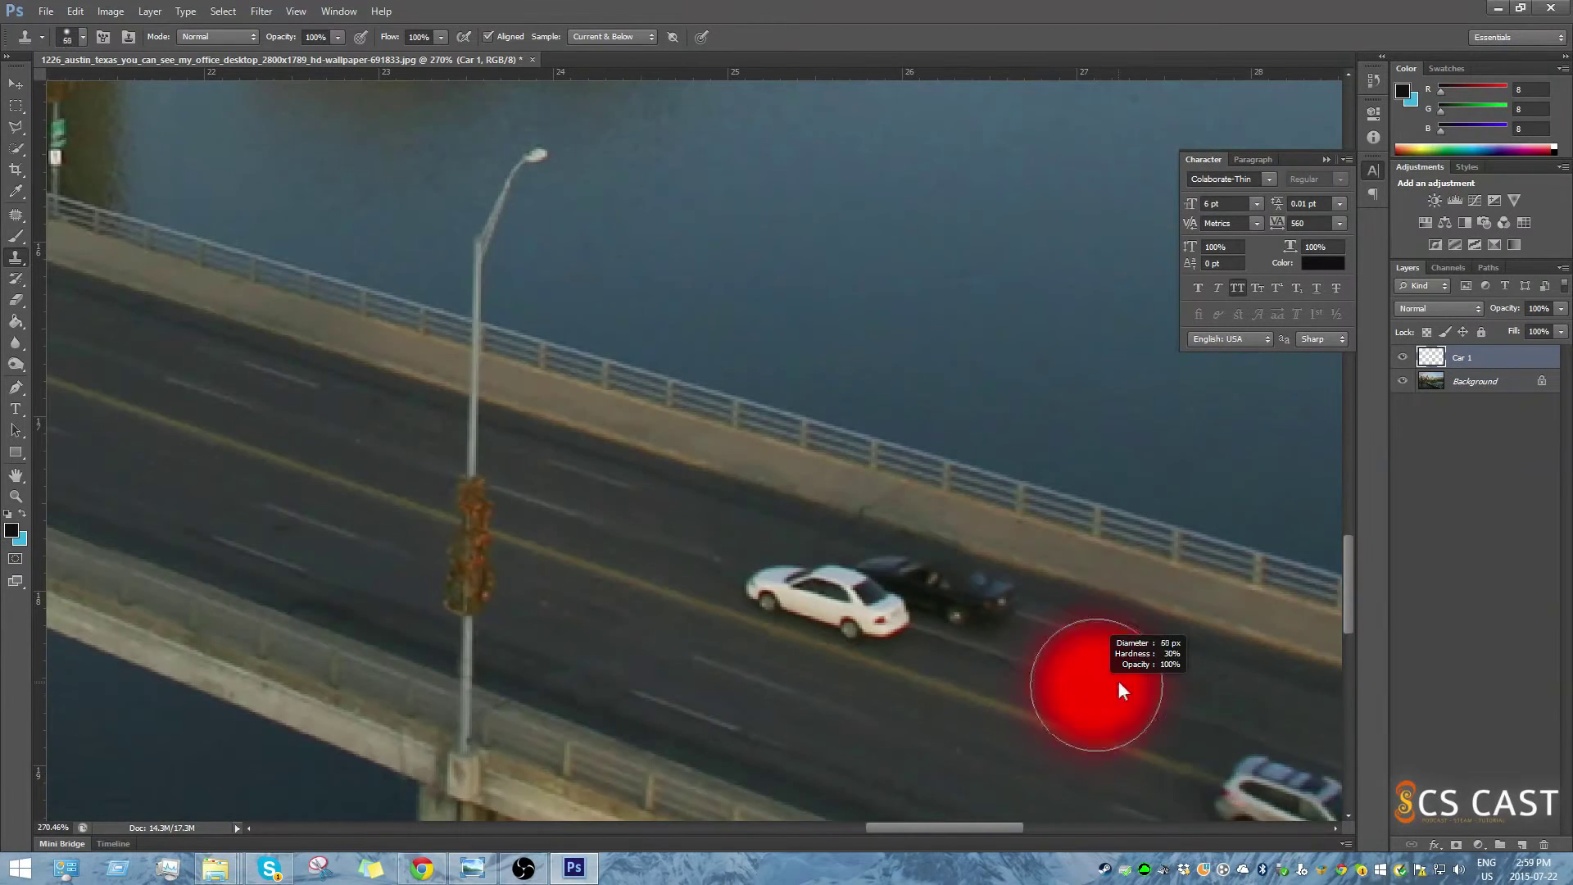
Clone road surface over the white sedan and the black car beside it with a brush of about 103 px.
mouse_move(1121, 689)
mouse_down()
mouse_move(1000, 625)
mouse_move(1054, 685)
mouse_move(931, 562)
mouse_move(885, 732)
mouse_up()
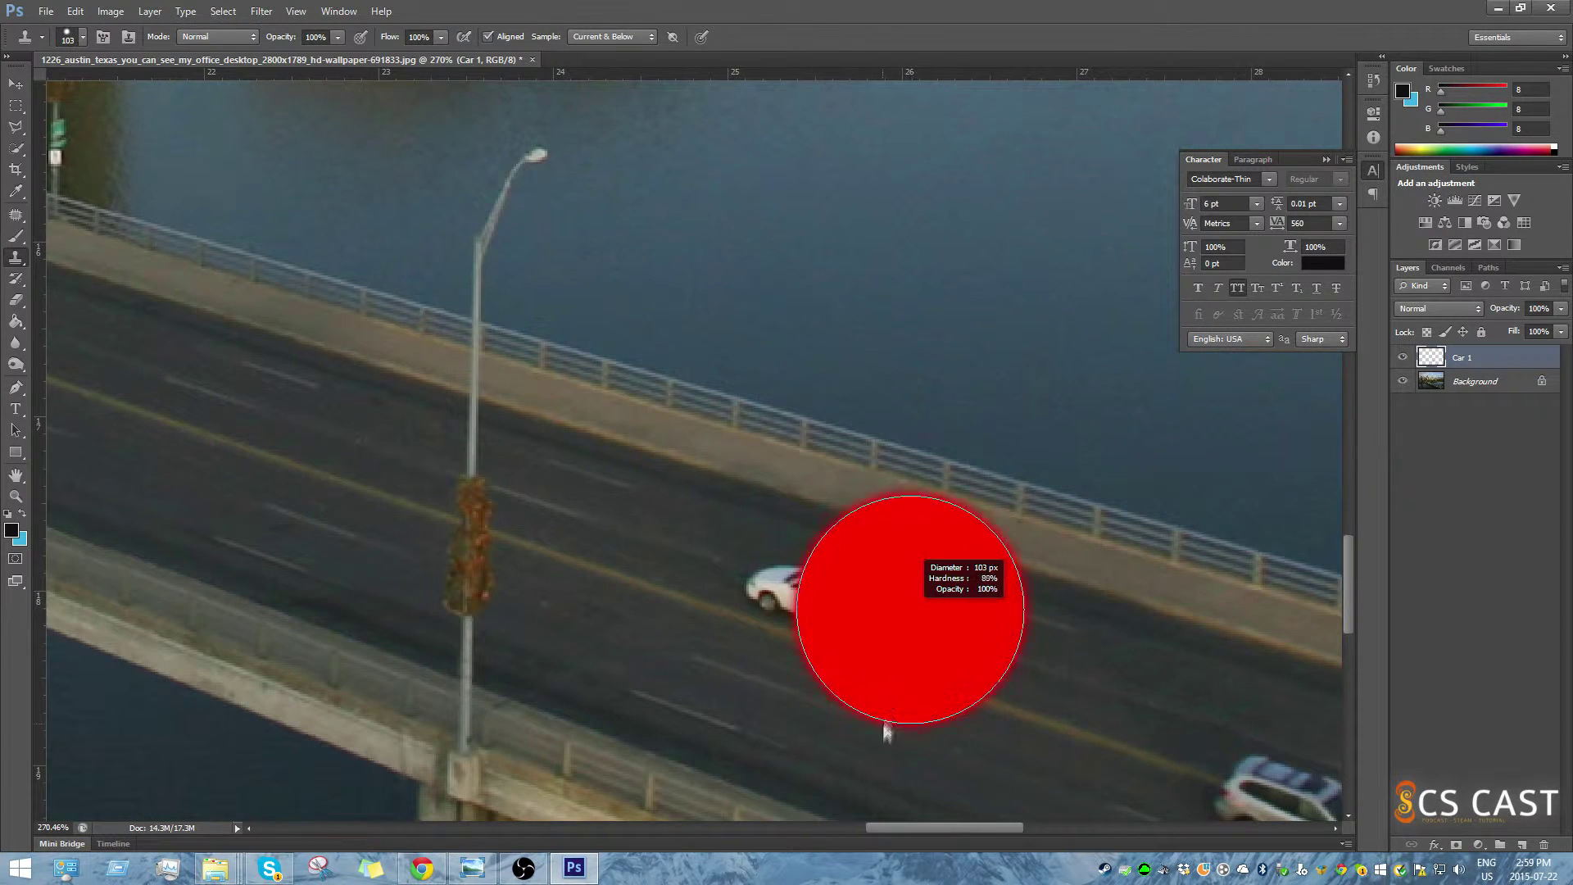
drag(819, 599, 725, 606)
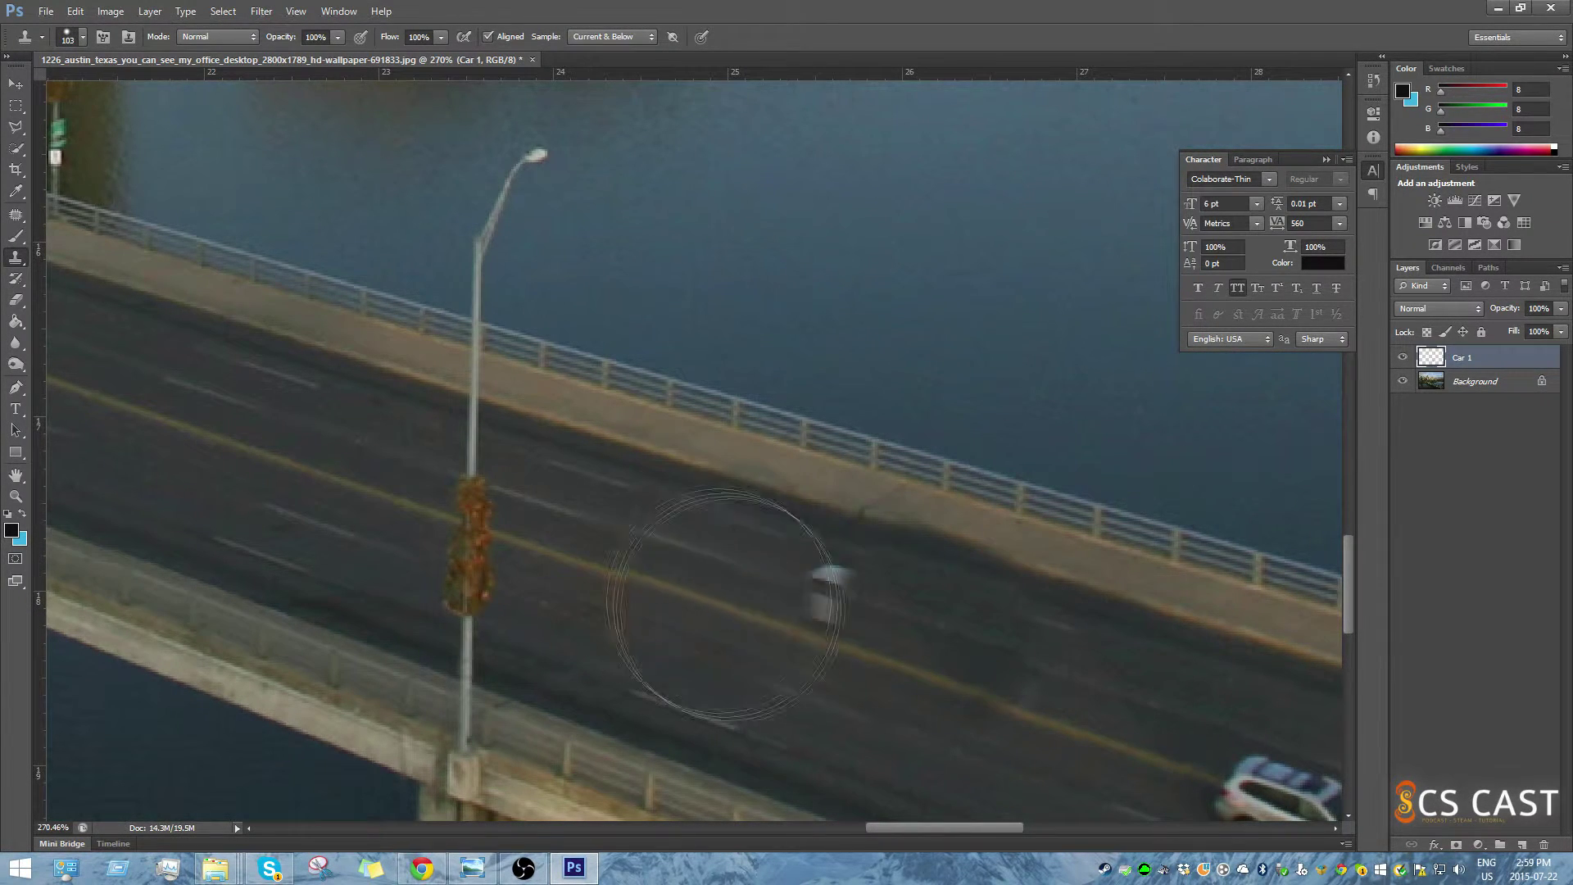
drag(807, 683, 615, 642)
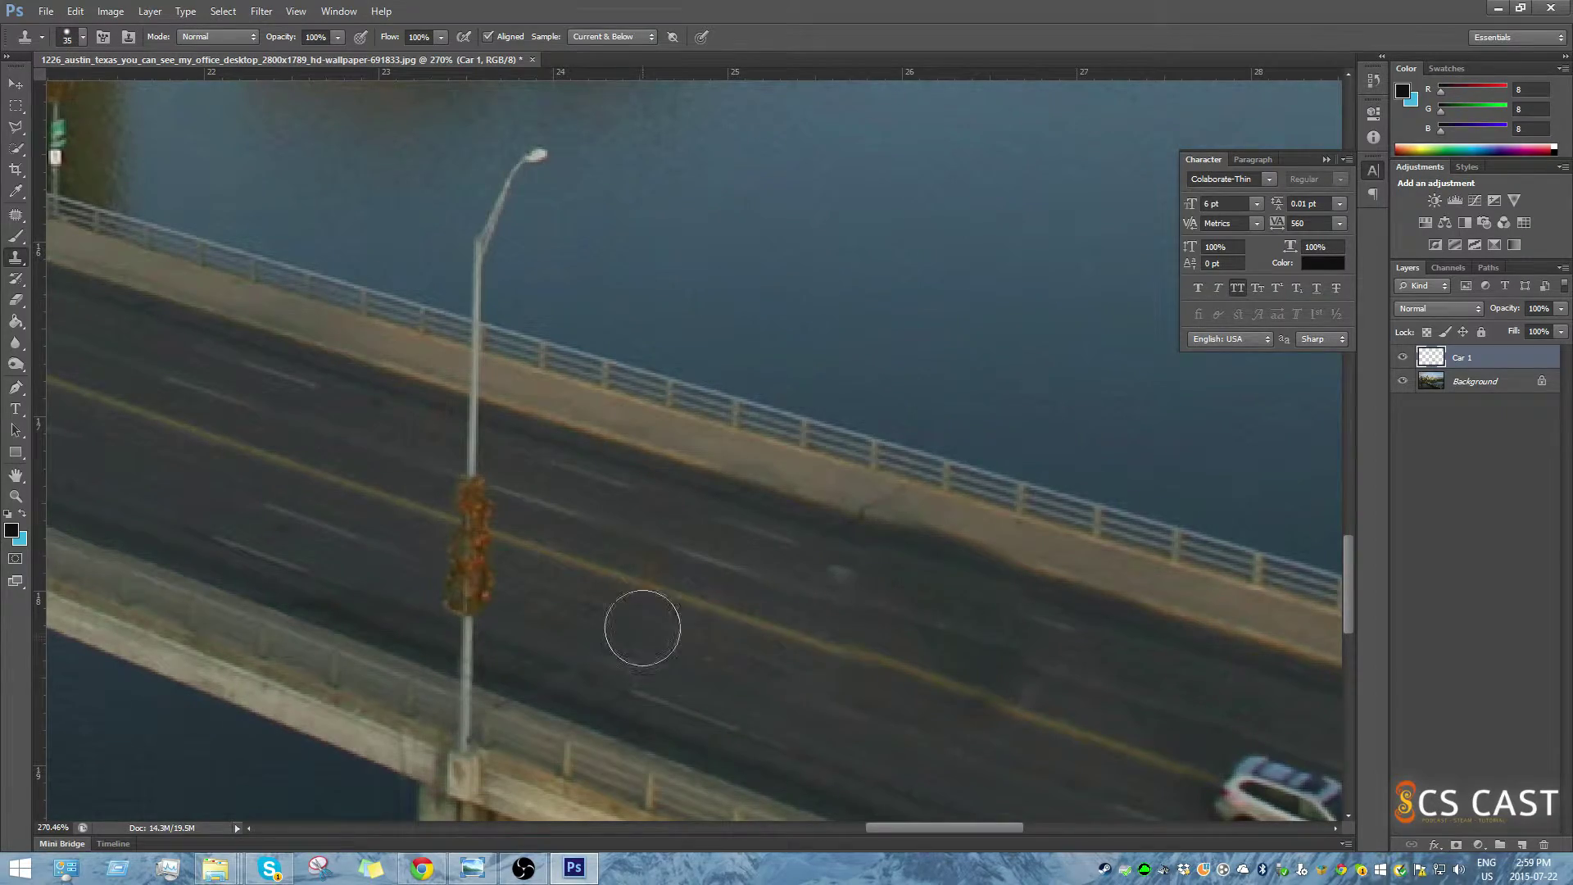
Clone out the two cars' leftover smudges and rebuild the yellow centre line and curb edge with a smaller brush, down to 25 px.
mouse_move(664, 533)
mouse_down()
mouse_move(695, 591)
mouse_move(585, 573)
mouse_move(644, 490)
mouse_up()
drag(620, 605, 670, 693)
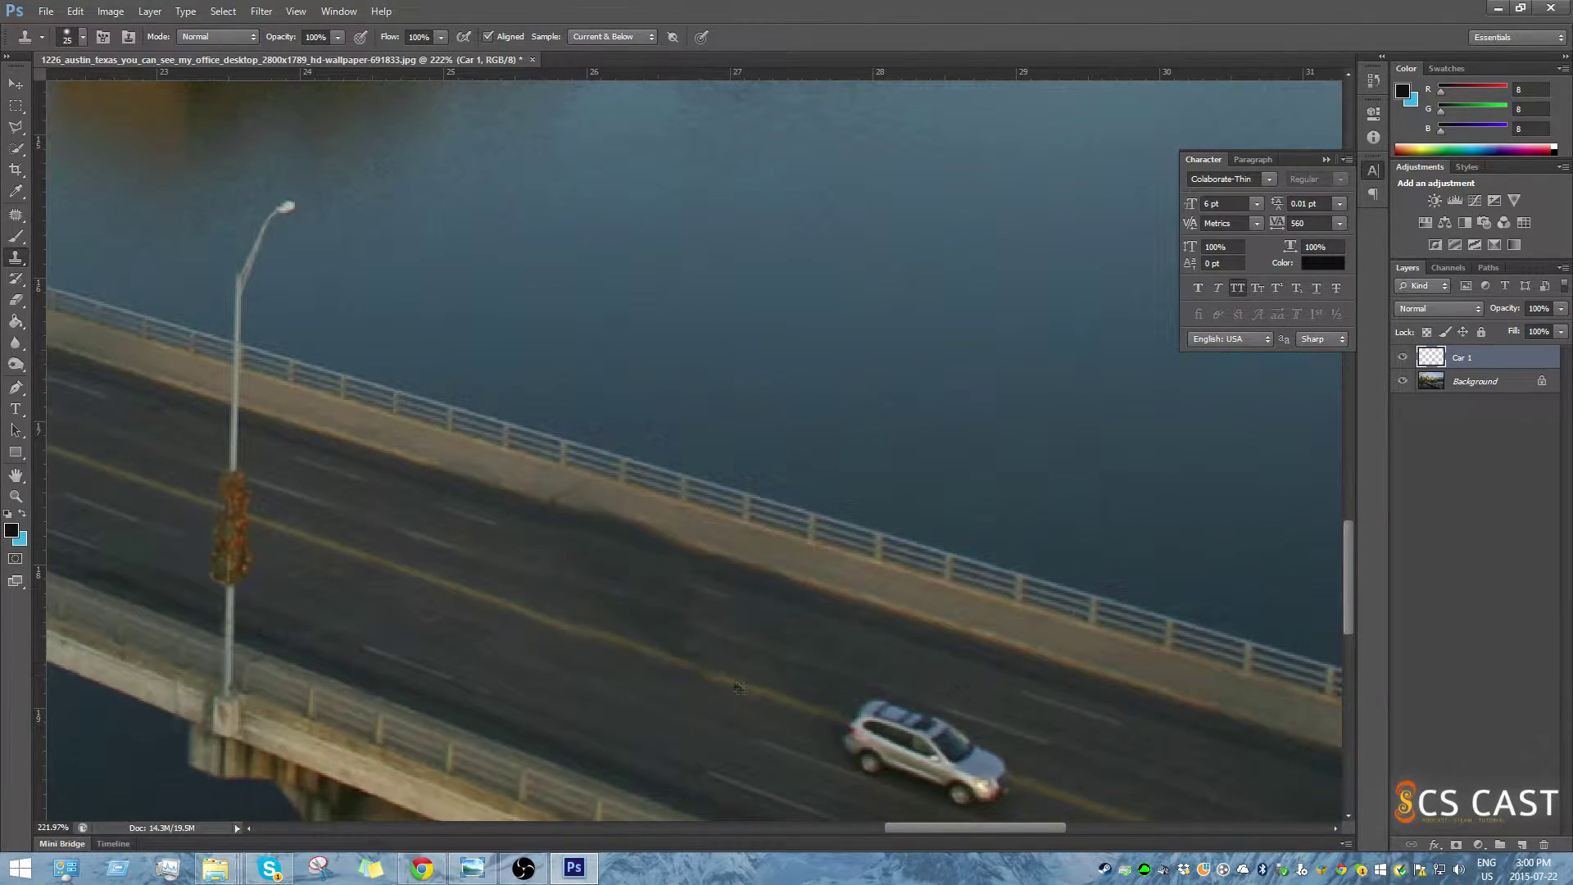
alt+click(537, 621)
drag(680, 672, 700, 677)
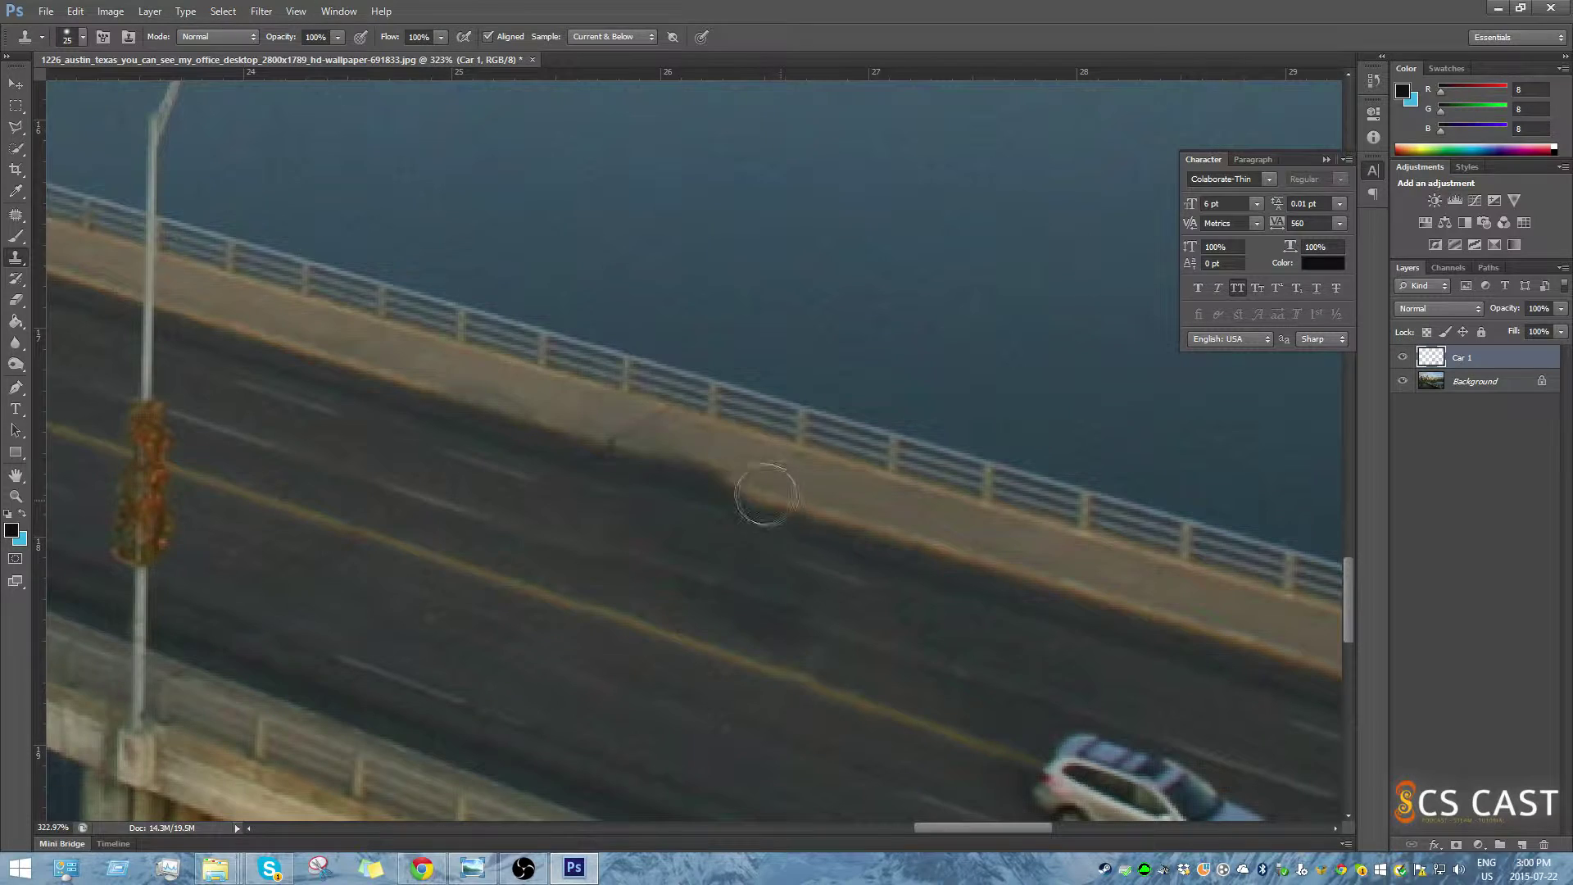
drag(766, 496, 453, 396)
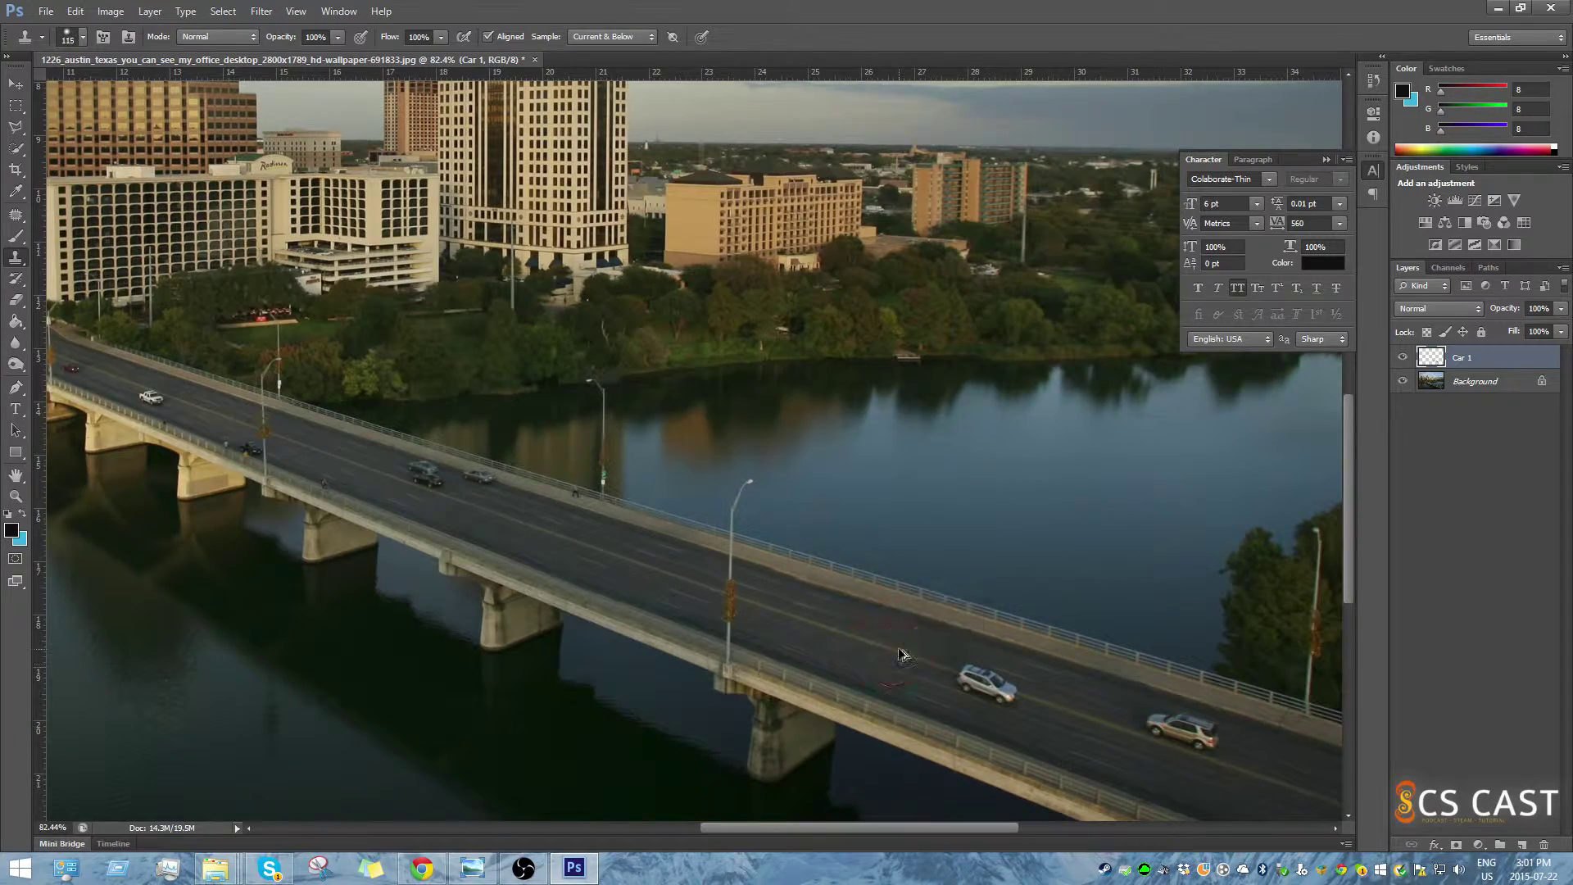
Sample clean asphalt behind the silver SUV and clone it over the vehicle with a brush of about 120 px.
alt+click(895, 643)
drag(958, 668, 973, 677)
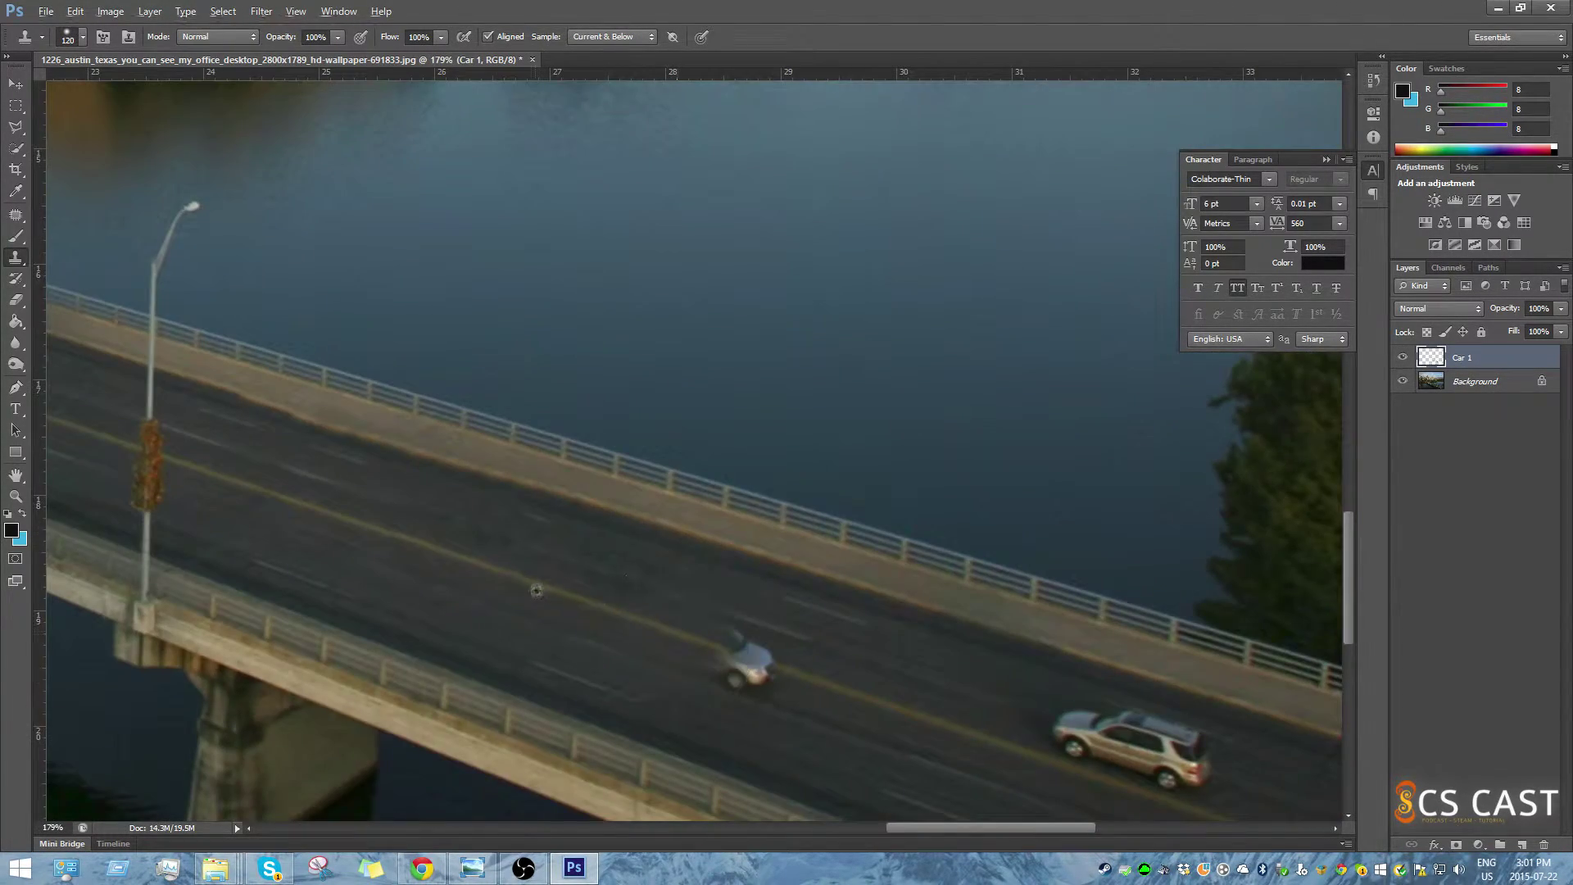
click(745, 662)
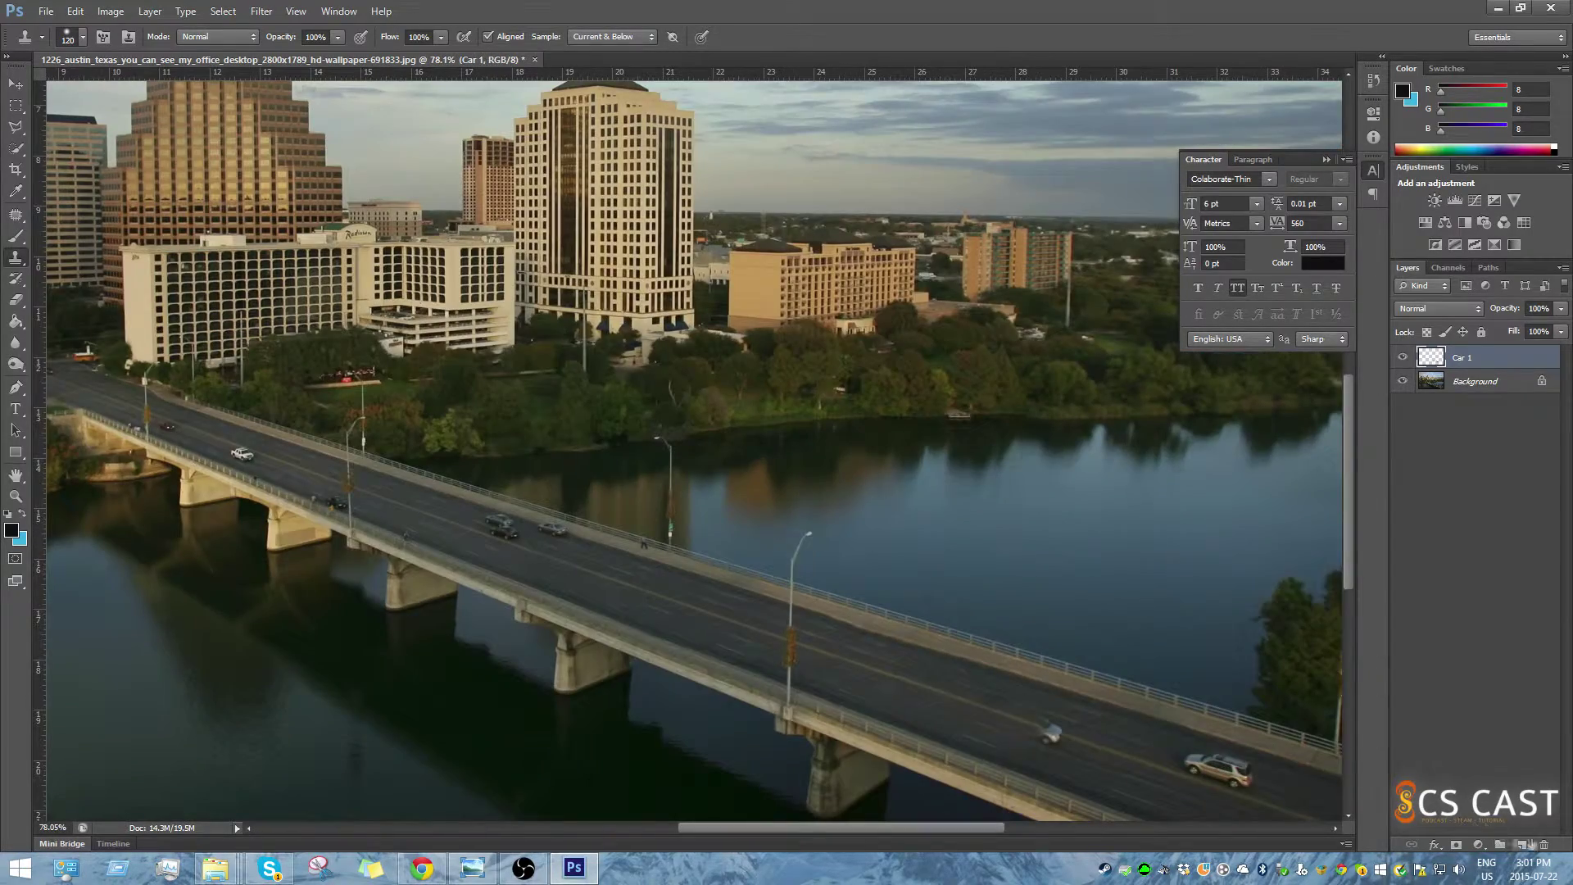
Add a new empty layer and clone road surface over the dark car by the lamp post and the red car near the far bridge end.
key(ctrl+shift+alt+n)
drag(993, 722, 1040, 727)
click(150, 11)
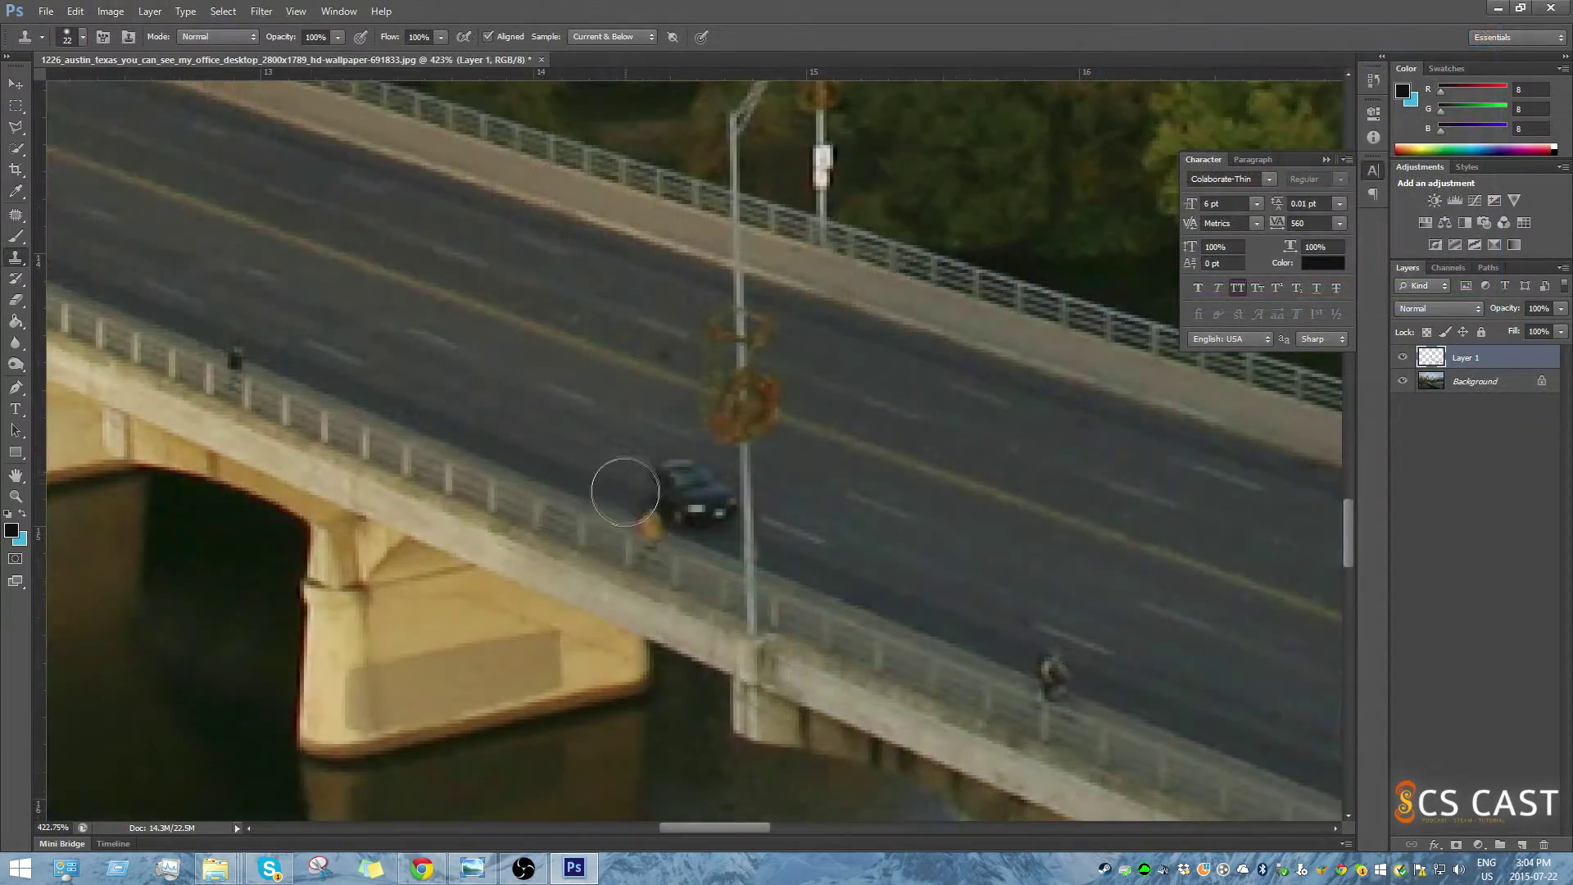
mouse_move(625, 492)
mouse_down()
mouse_move(684, 519)
mouse_move(655, 475)
mouse_move(710, 504)
mouse_up()
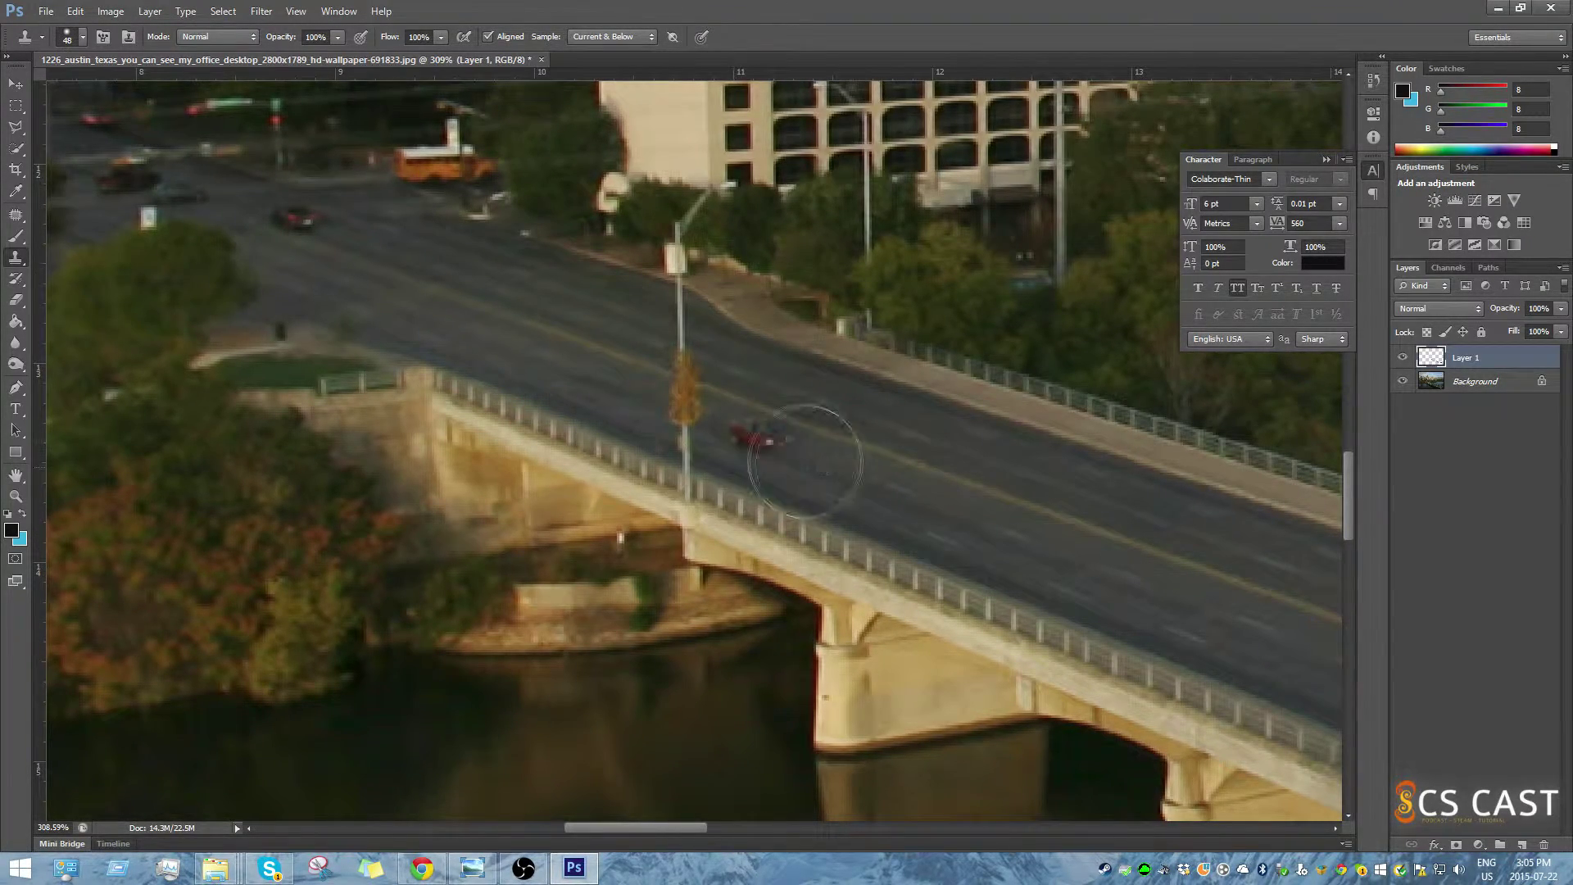
drag(808, 450, 755, 439)
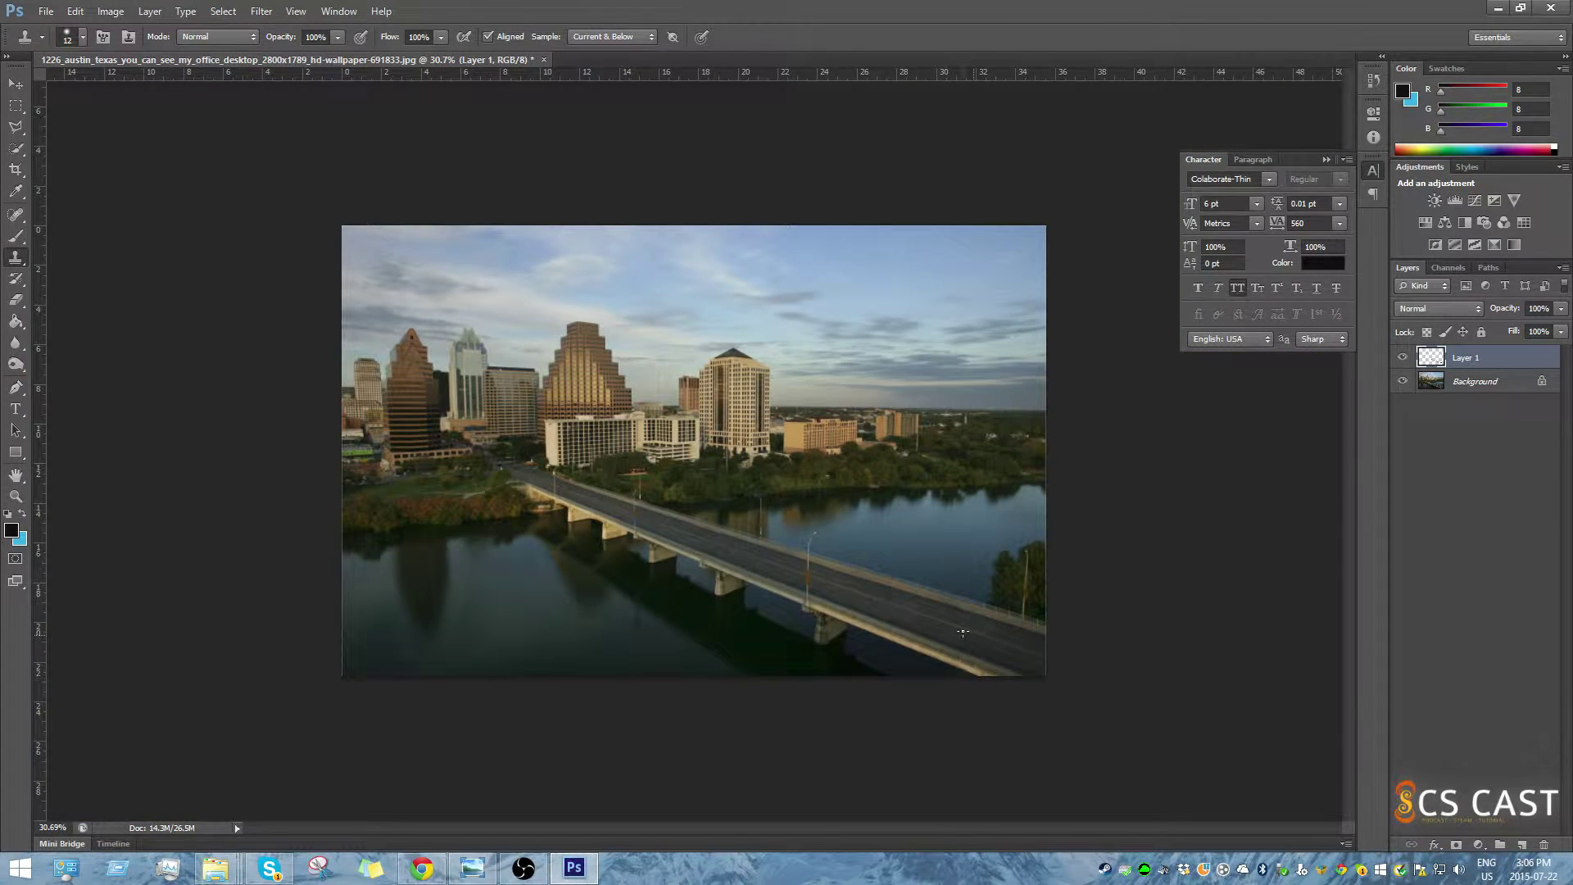
Heal the uneven asphalt around the yellow line at the near end of the bridge with a 68 px content-aware Spot Healing Brush.
scroll(1034, 662, up, 5)
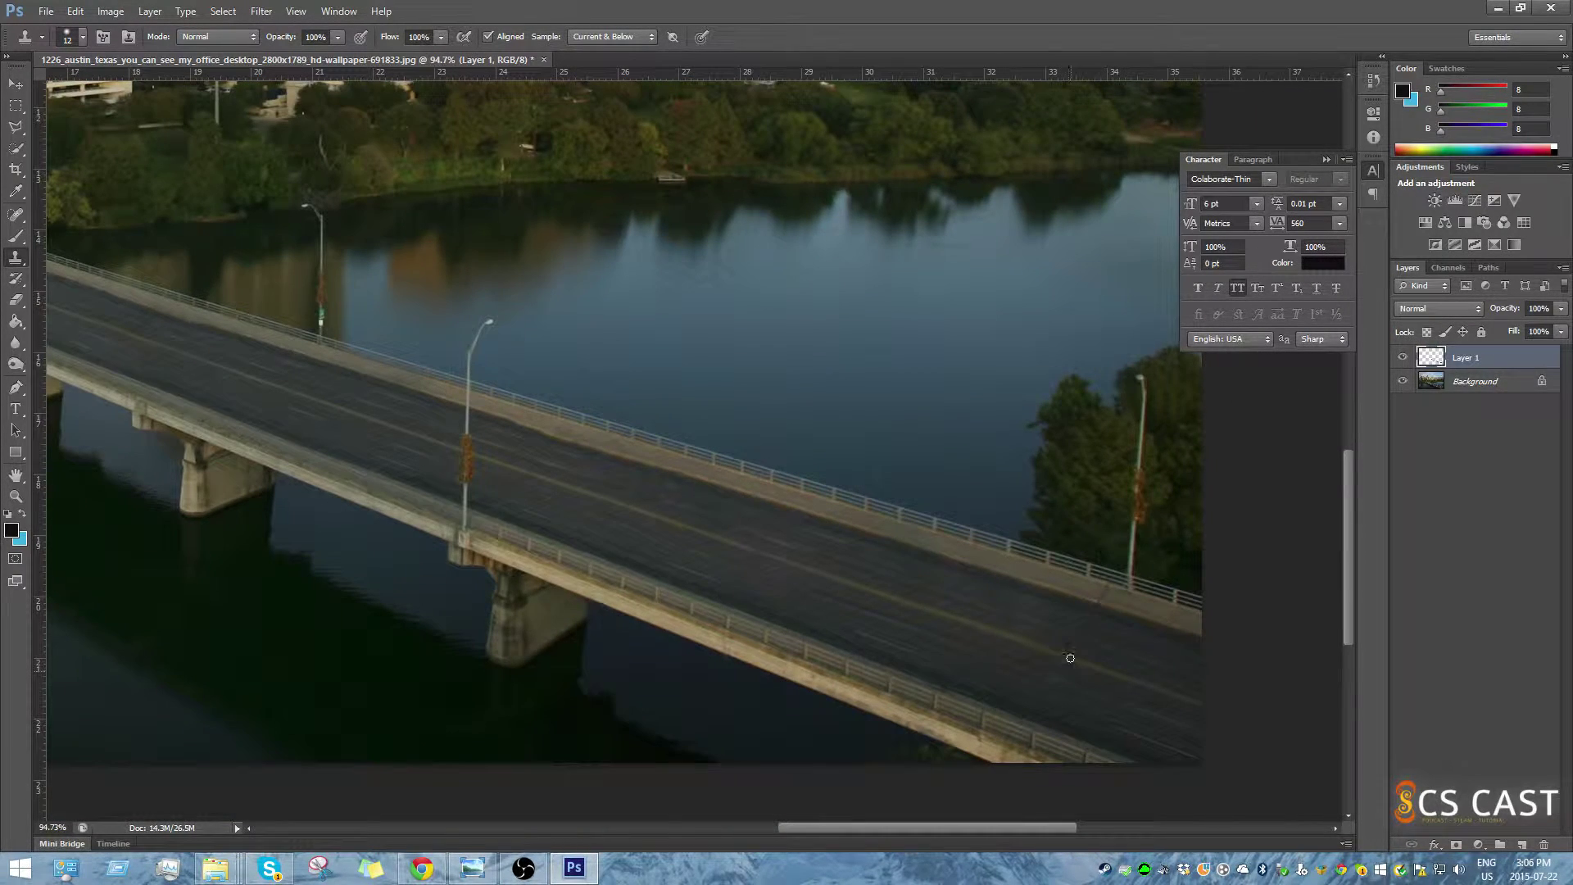
scroll(955, 556, down, 2)
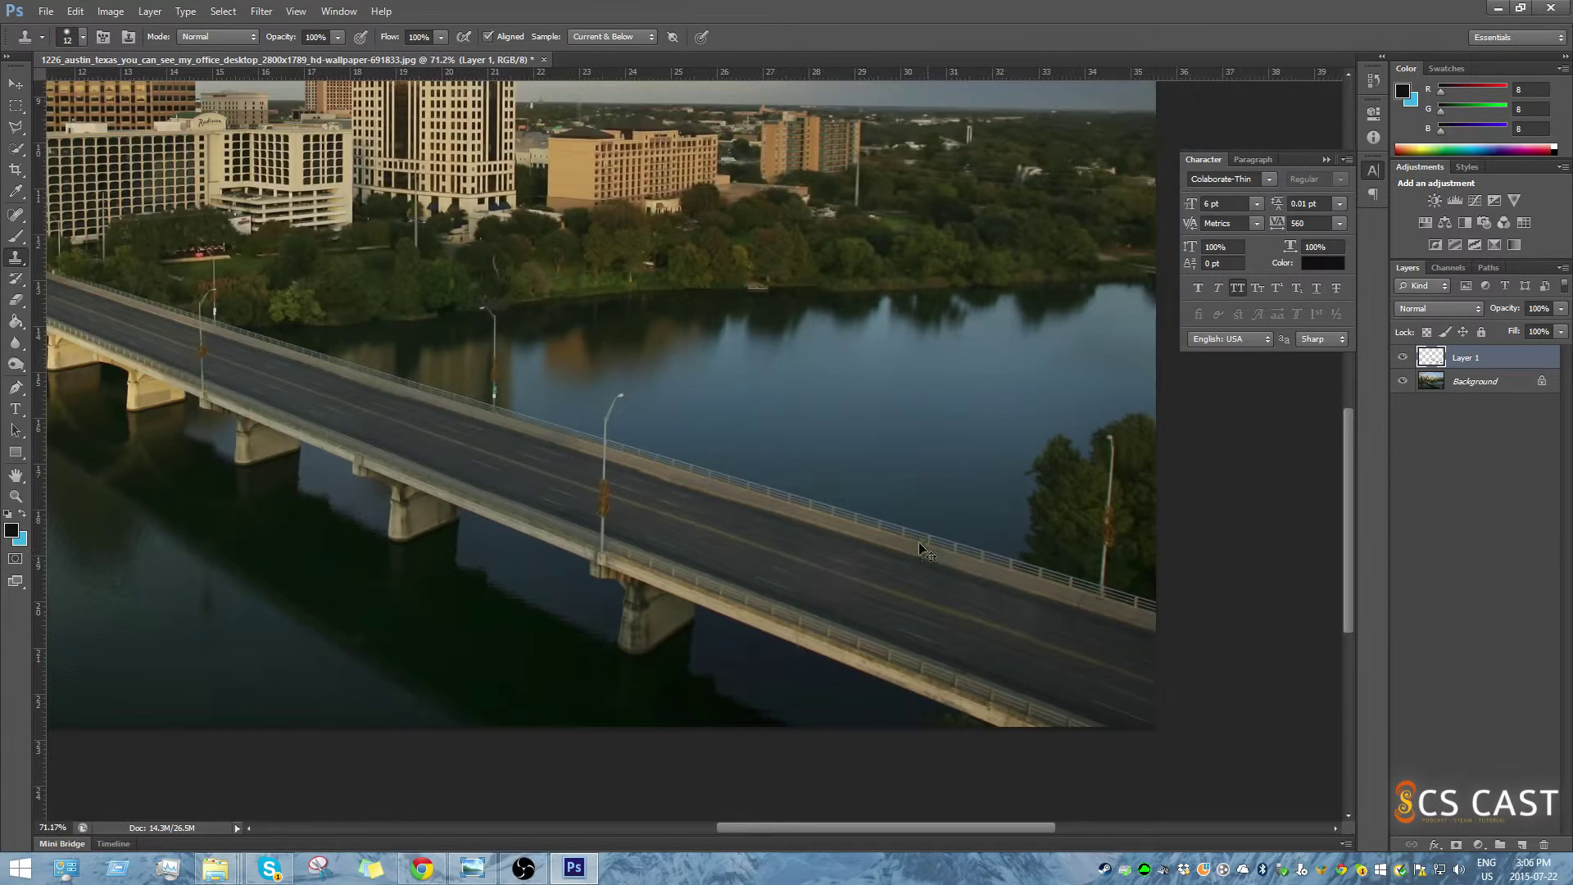
drag(26, 213, 66, 216)
scroll(900, 558, up, 2)
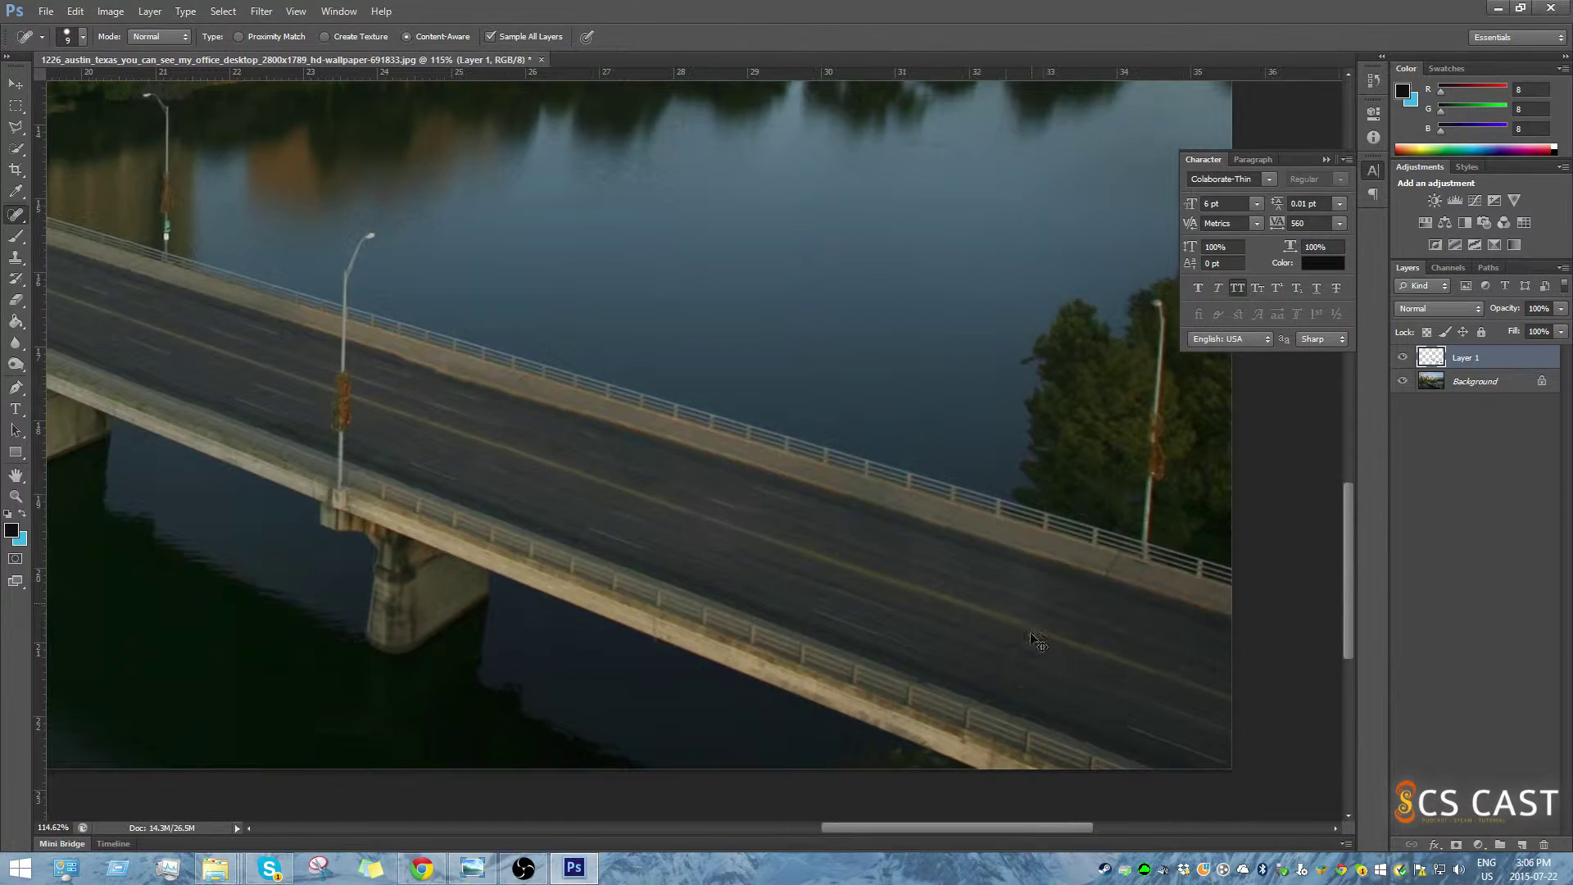
drag(1036, 607, 1064, 618)
click(1016, 595)
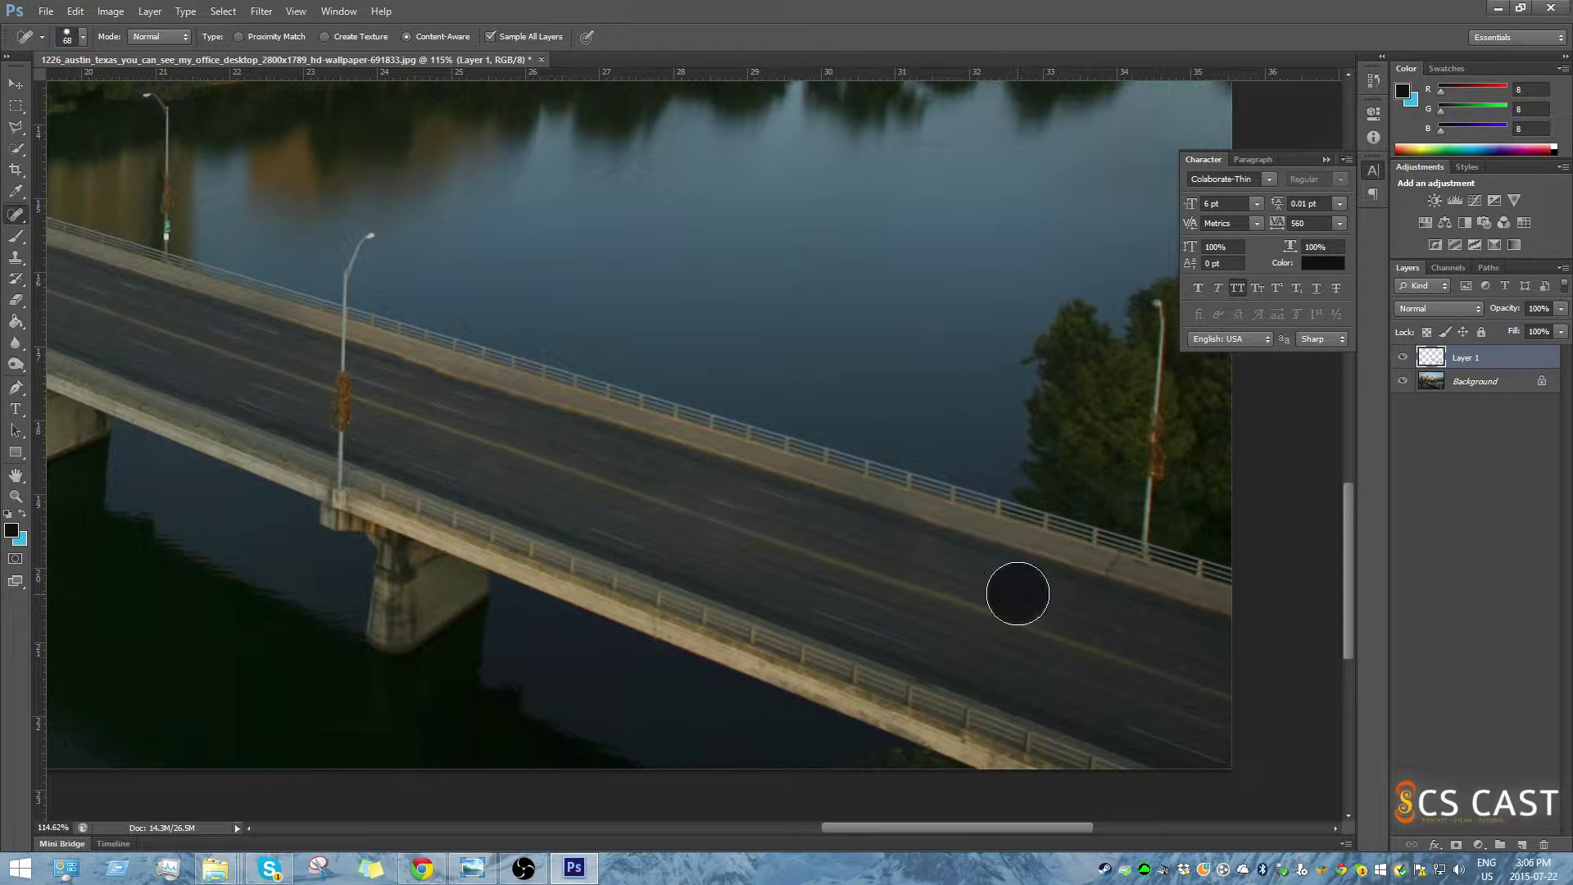
scroll(1124, 680, down, 2)
click(1046, 626)
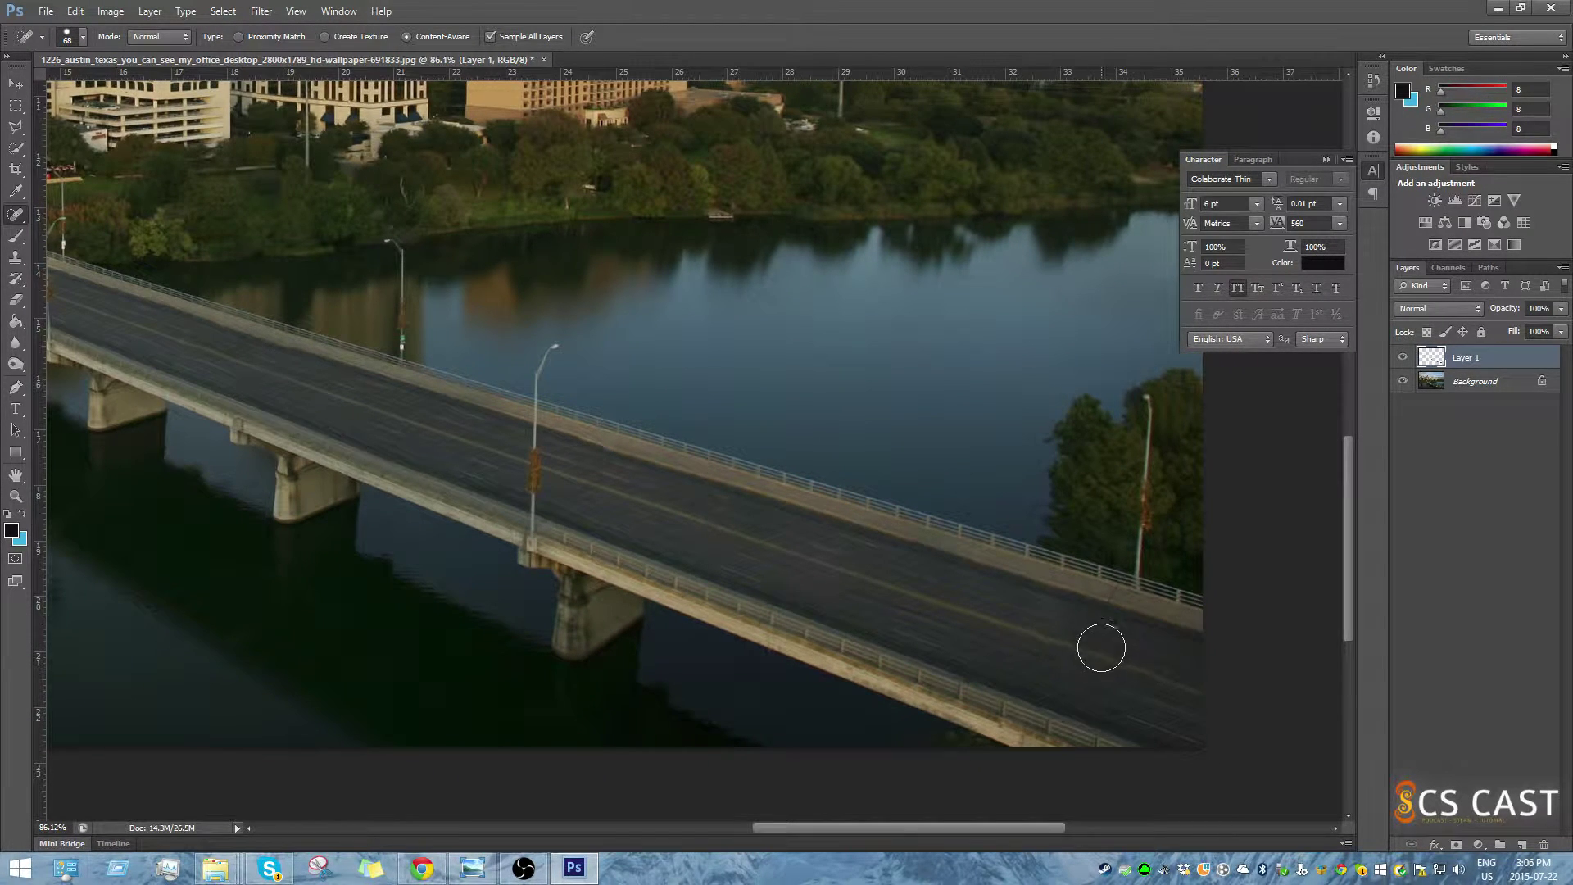
Heal the tiny dark spot between the yellow line and the lane dash beside the far lamp post with a 6 px brush.
scroll(1204, 628, down, 3)
scroll(475, 484, up, 5)
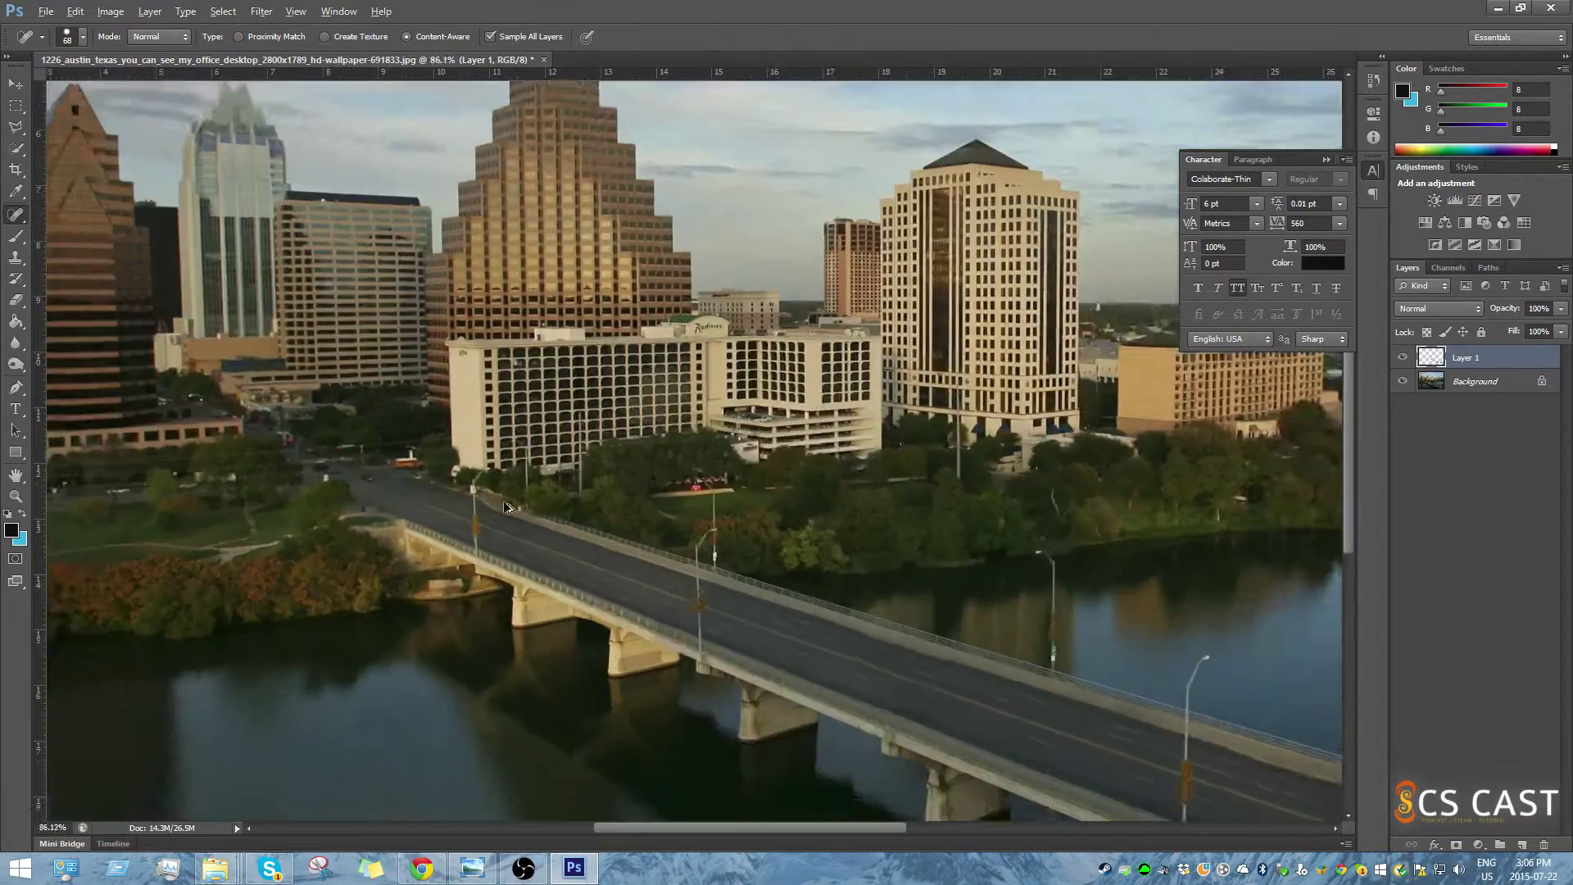
scroll(1089, 680, up, 3)
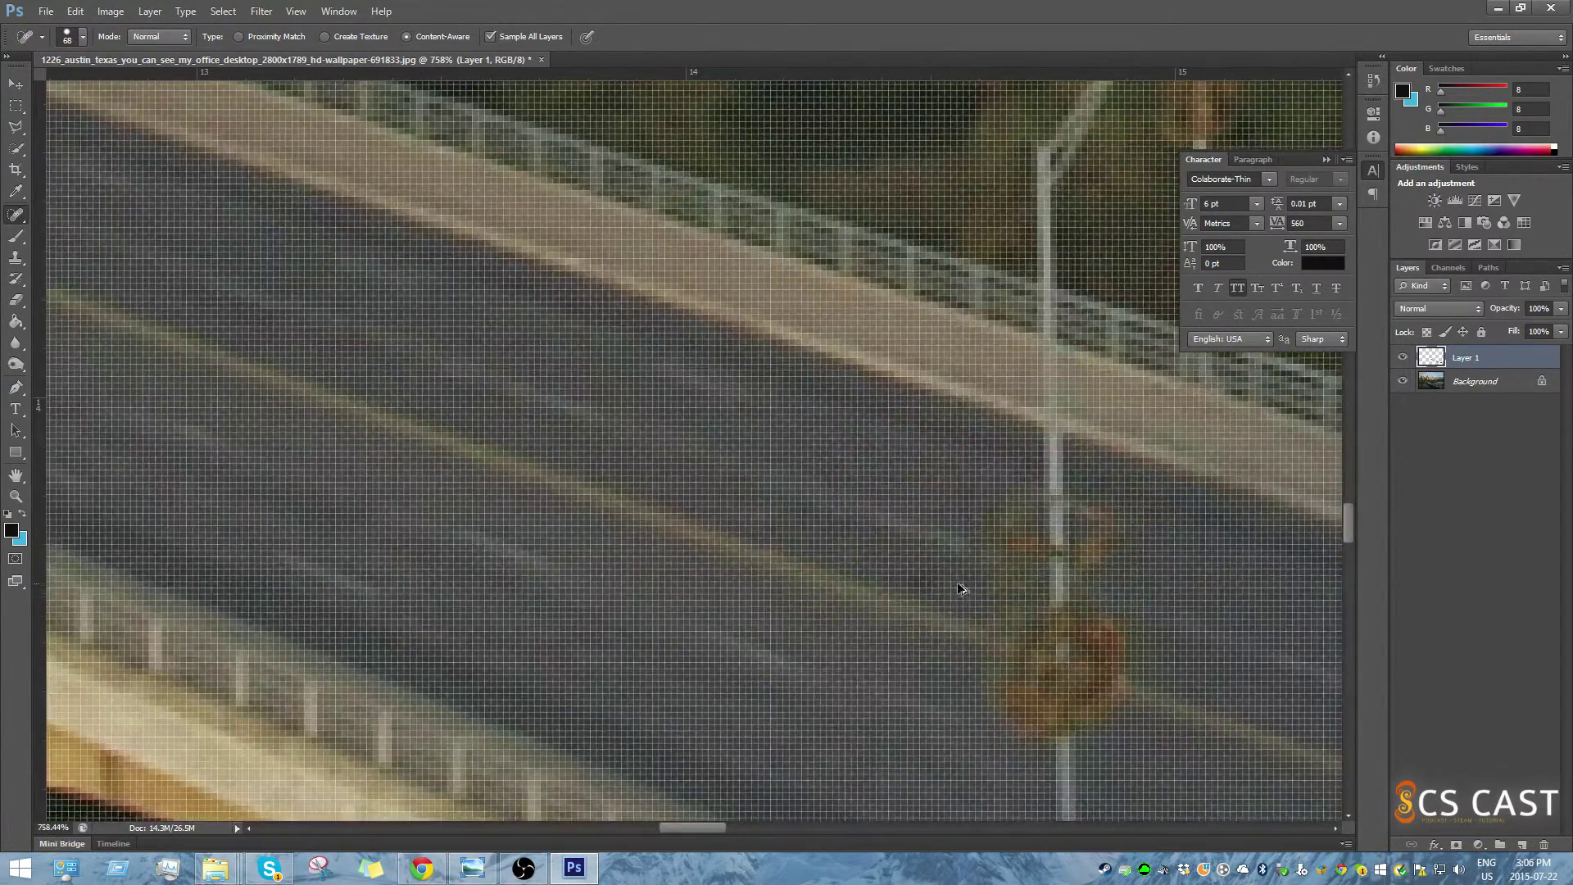
scroll(909, 606, up, 4)
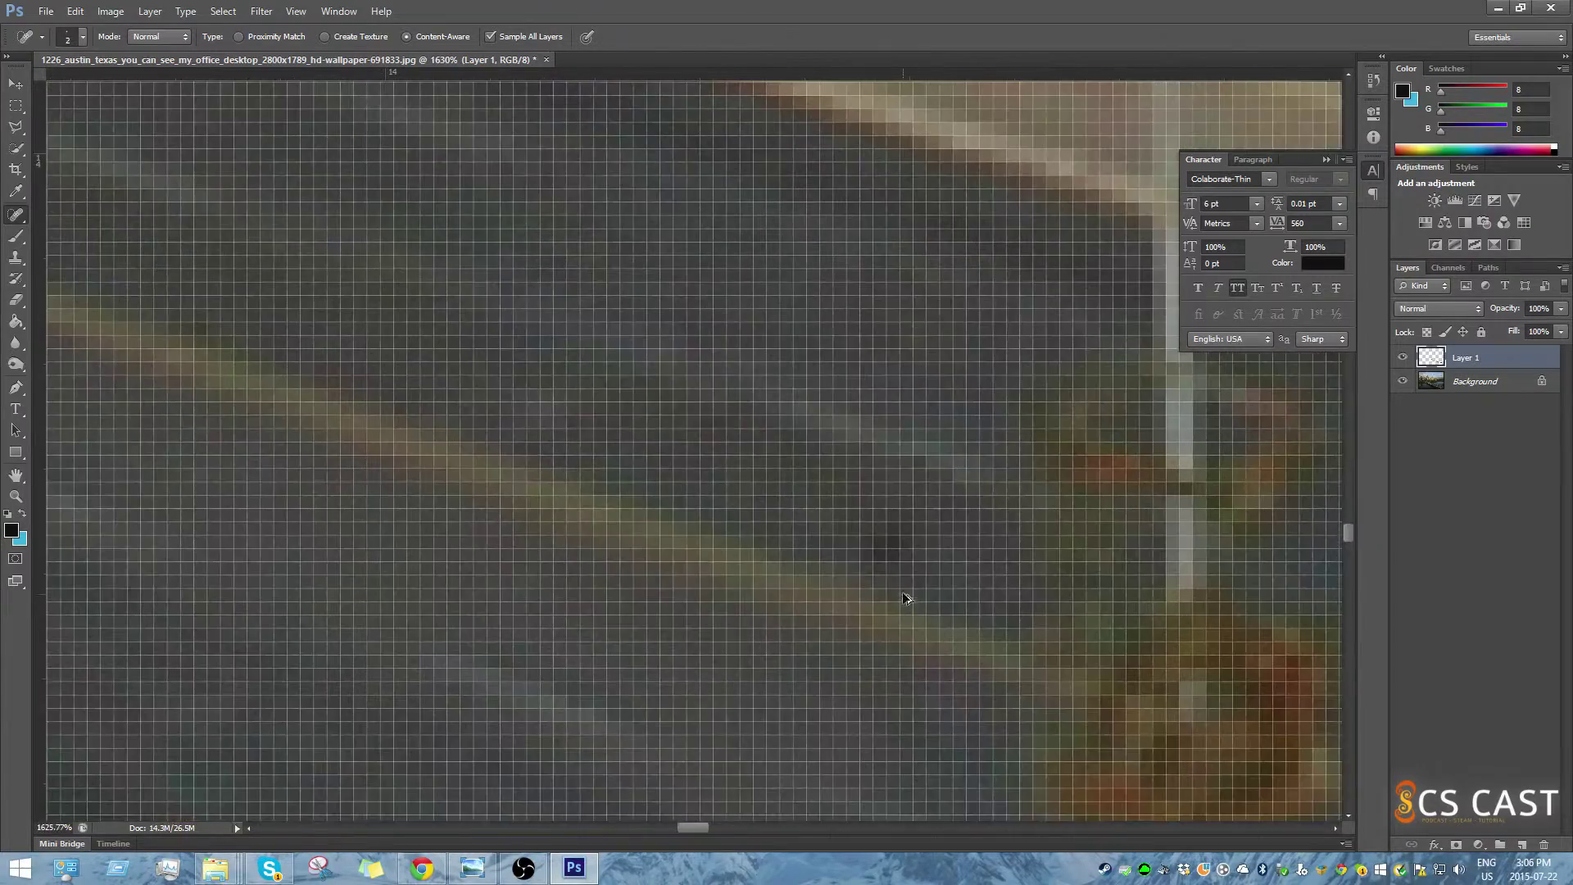
drag(921, 564, 948, 557)
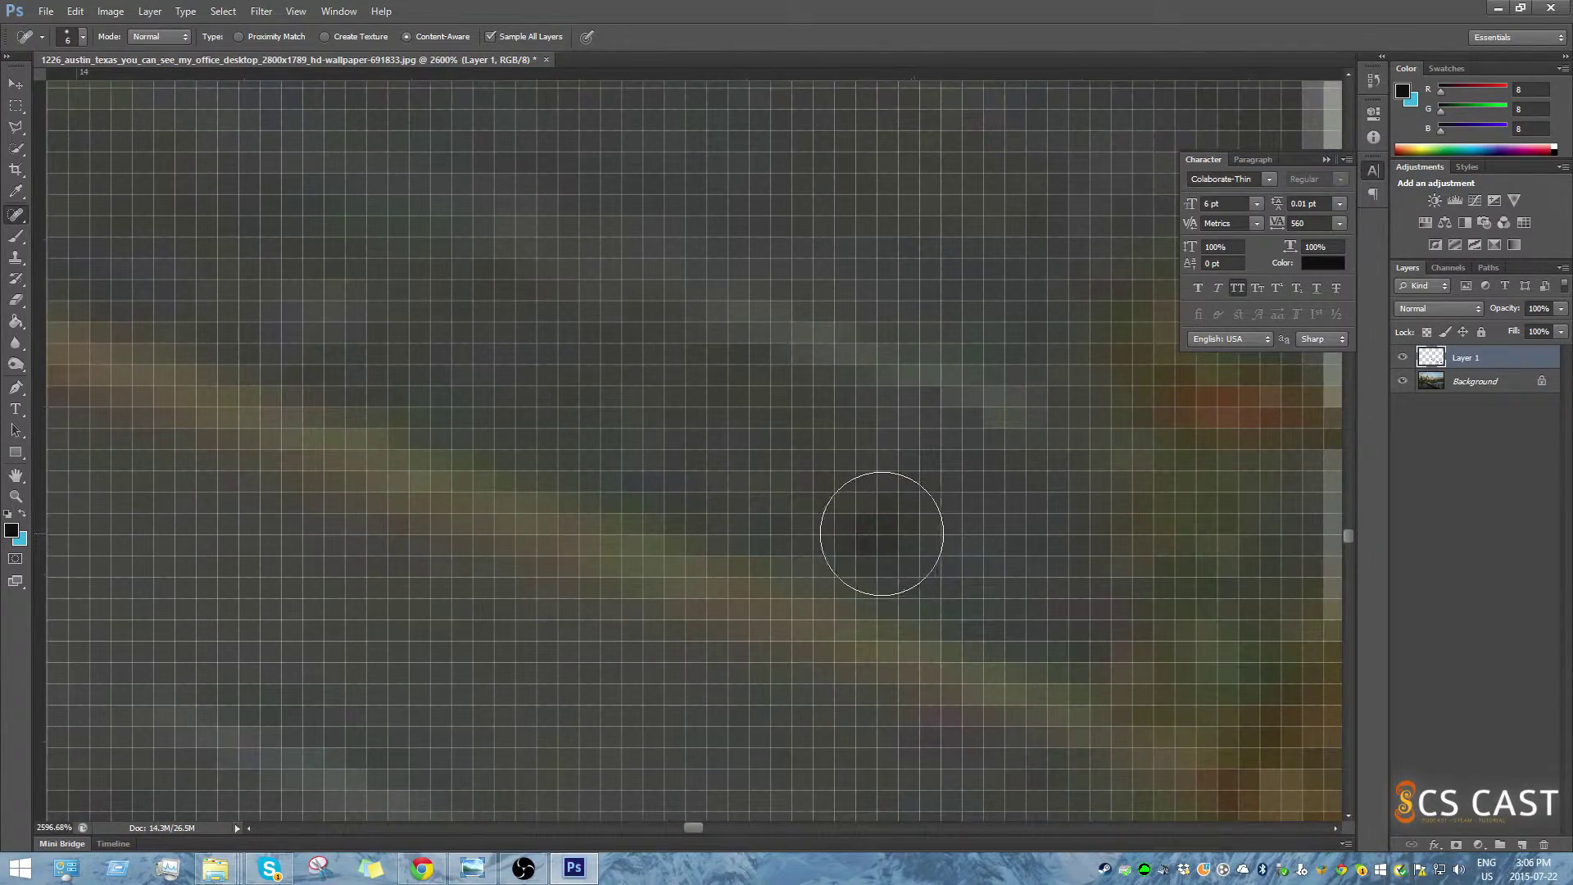
scroll(1015, 579, down, 4)
scroll(1014, 579, down, 3)
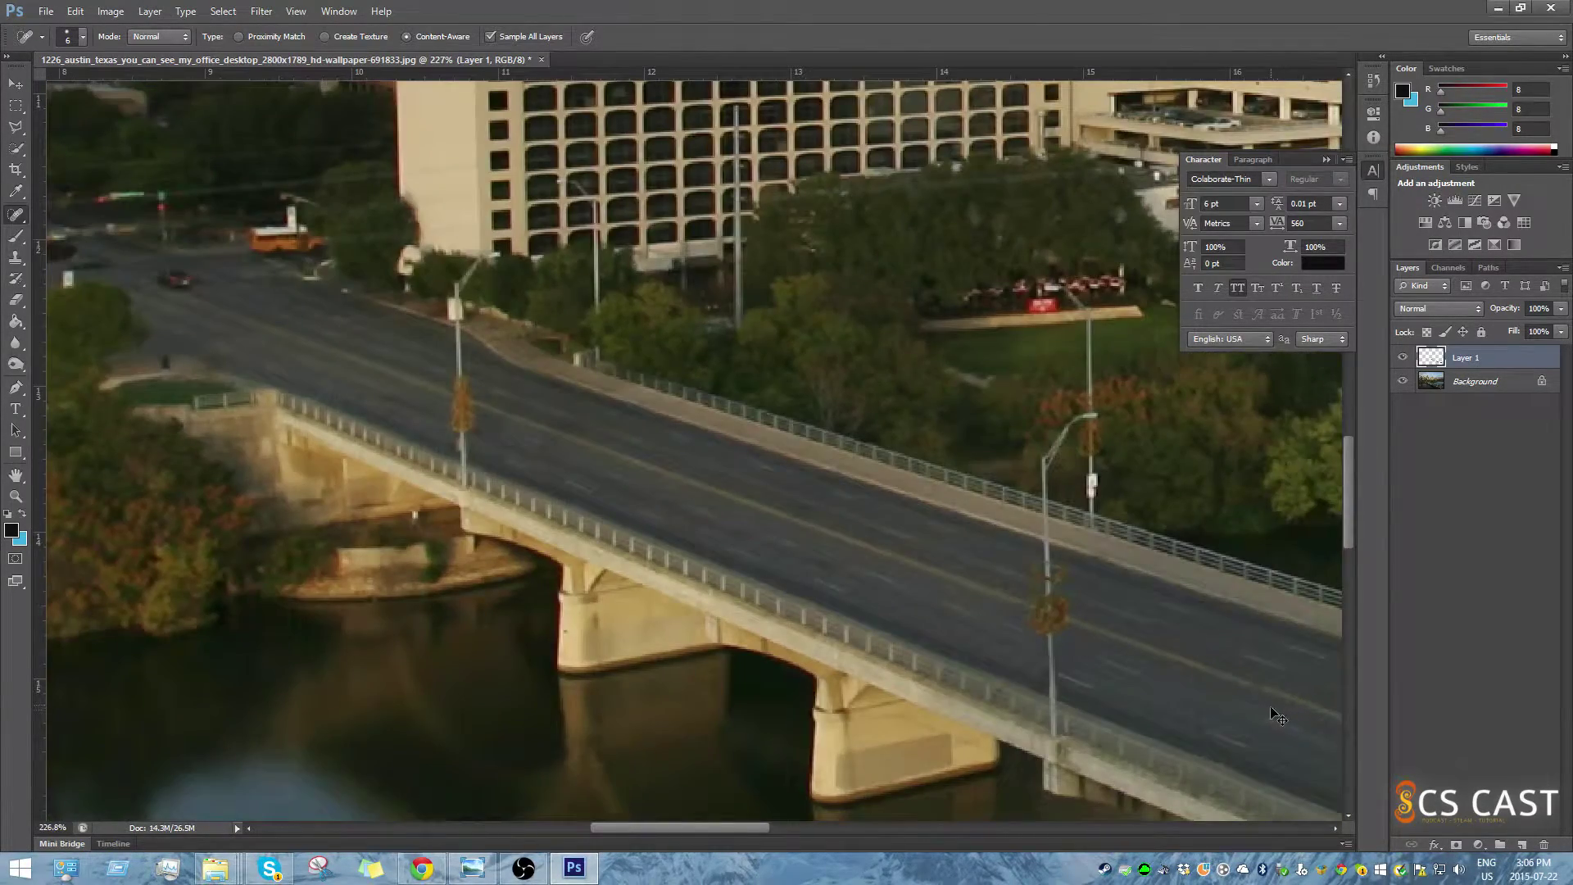
Outline the small red car near the intersection with the Patch tool, replace it with clean road on Layer 0, and deselect.
scroll(1278, 719, down, 4)
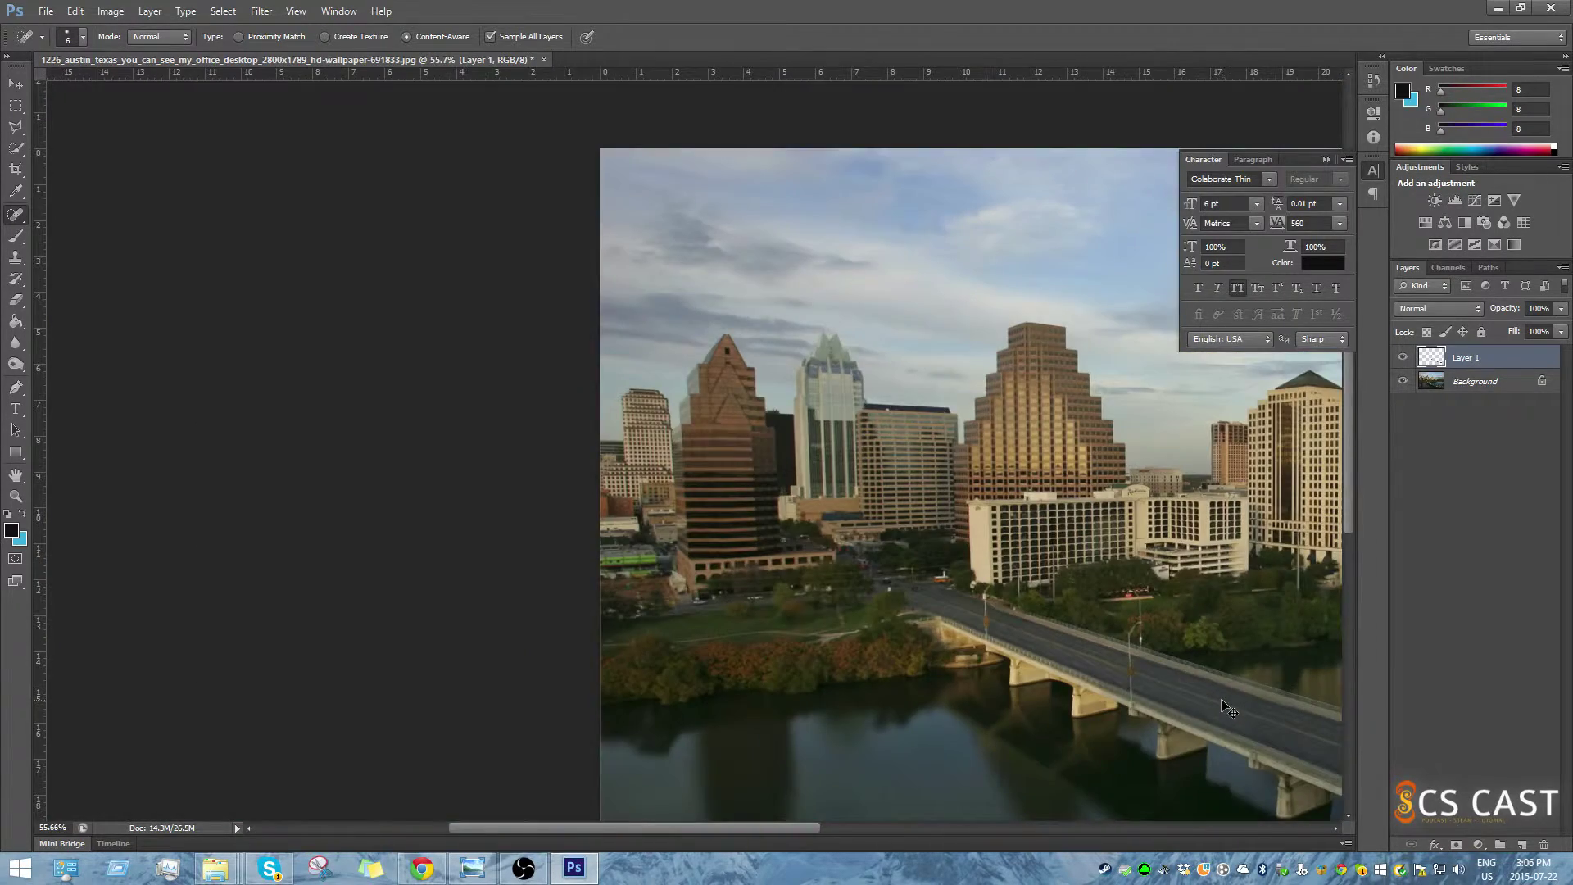
scroll(981, 693, up, 3)
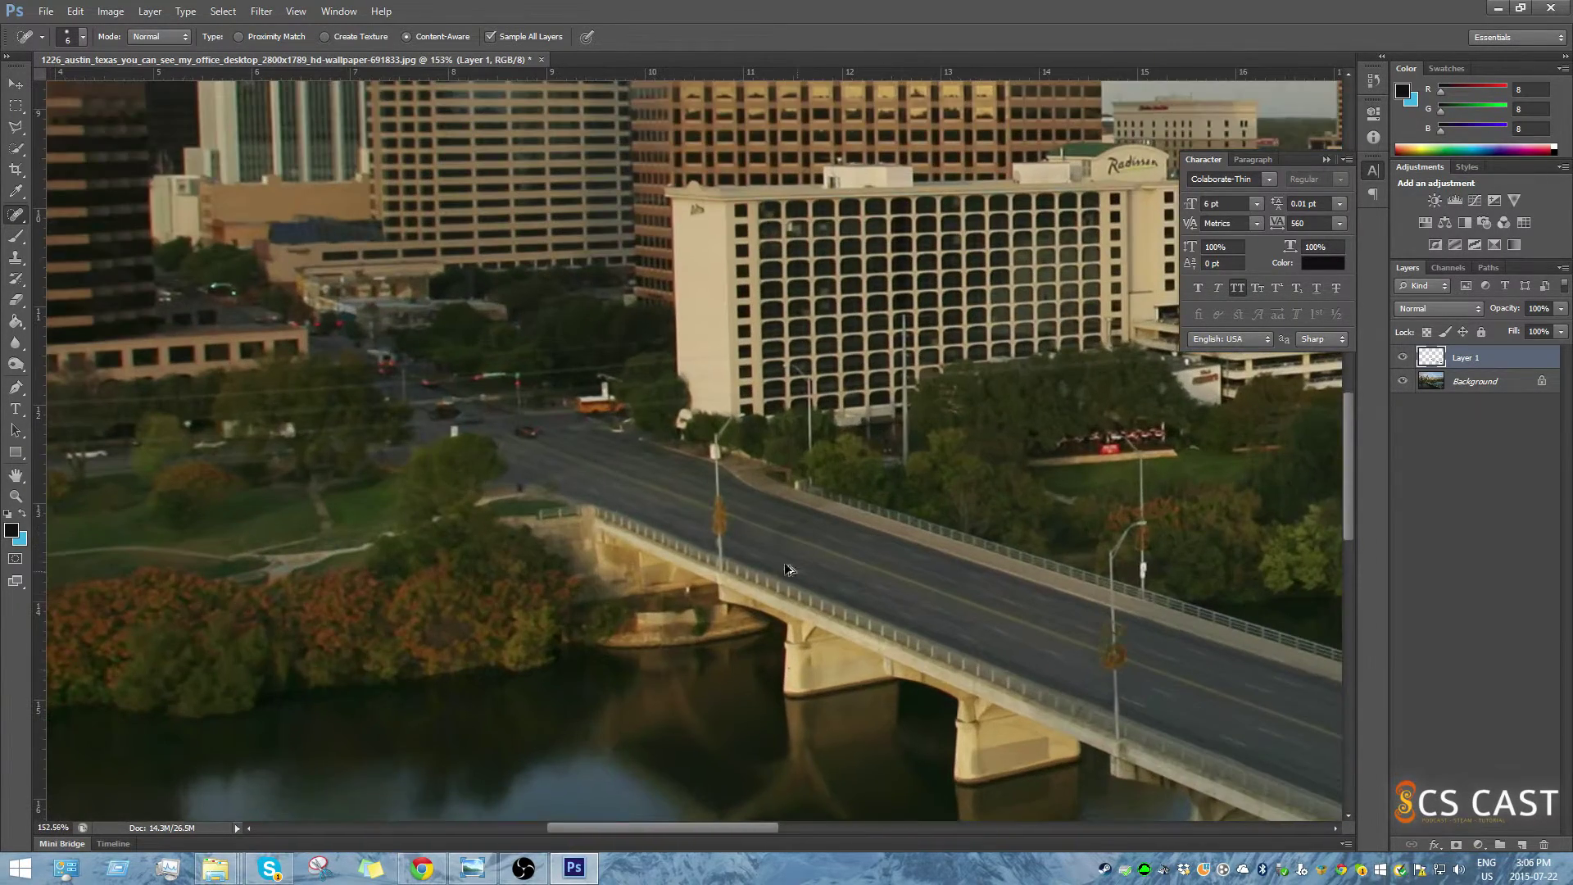
click(17, 213)
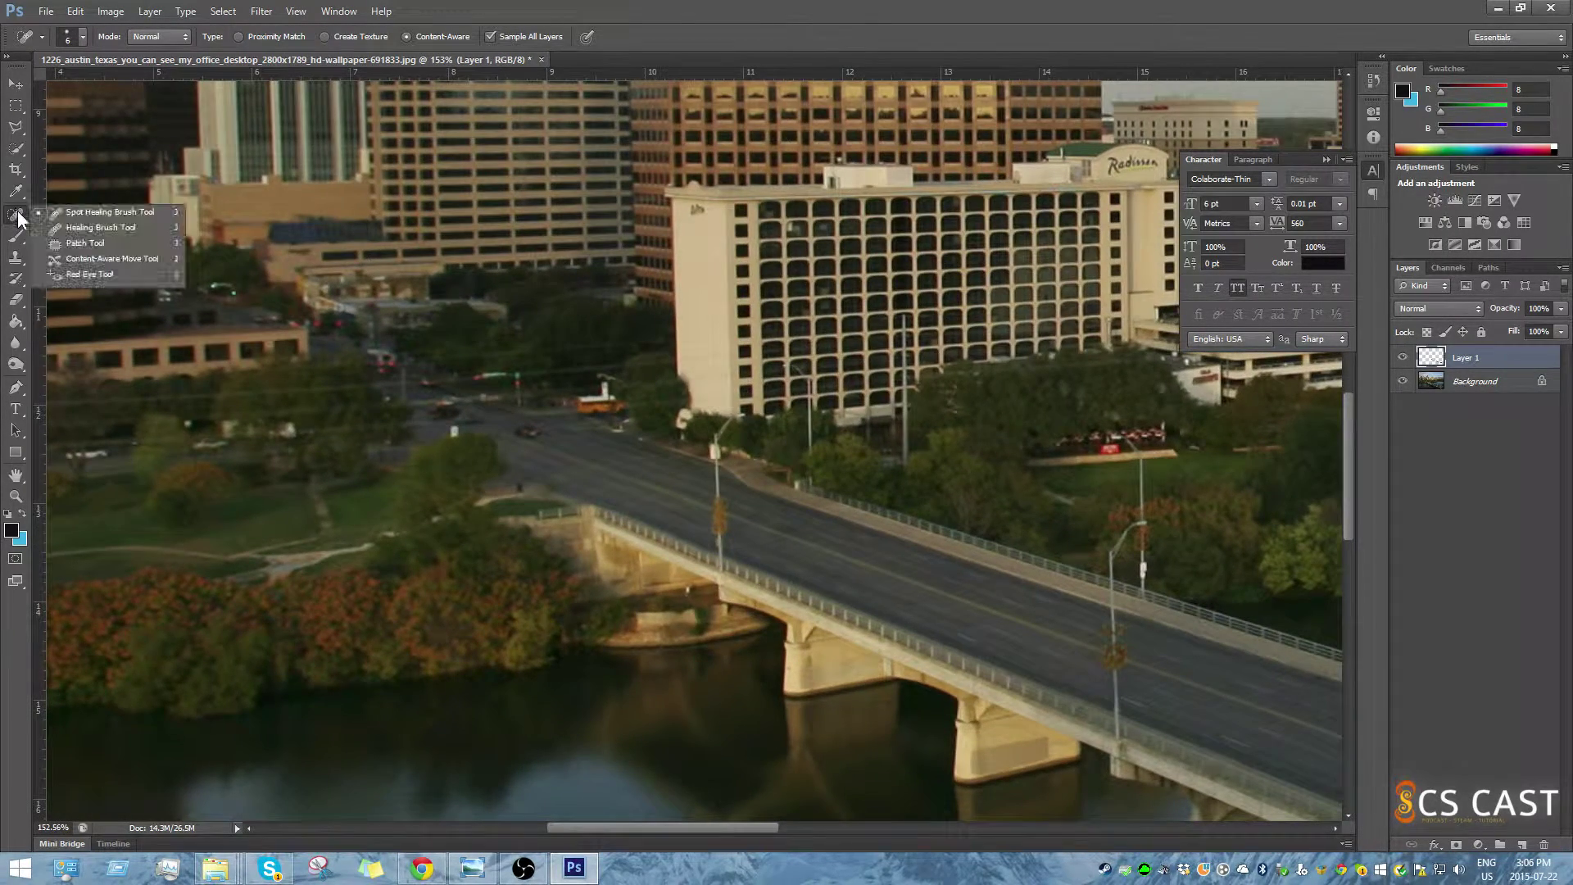
click(80, 243)
scroll(529, 431, up, 3)
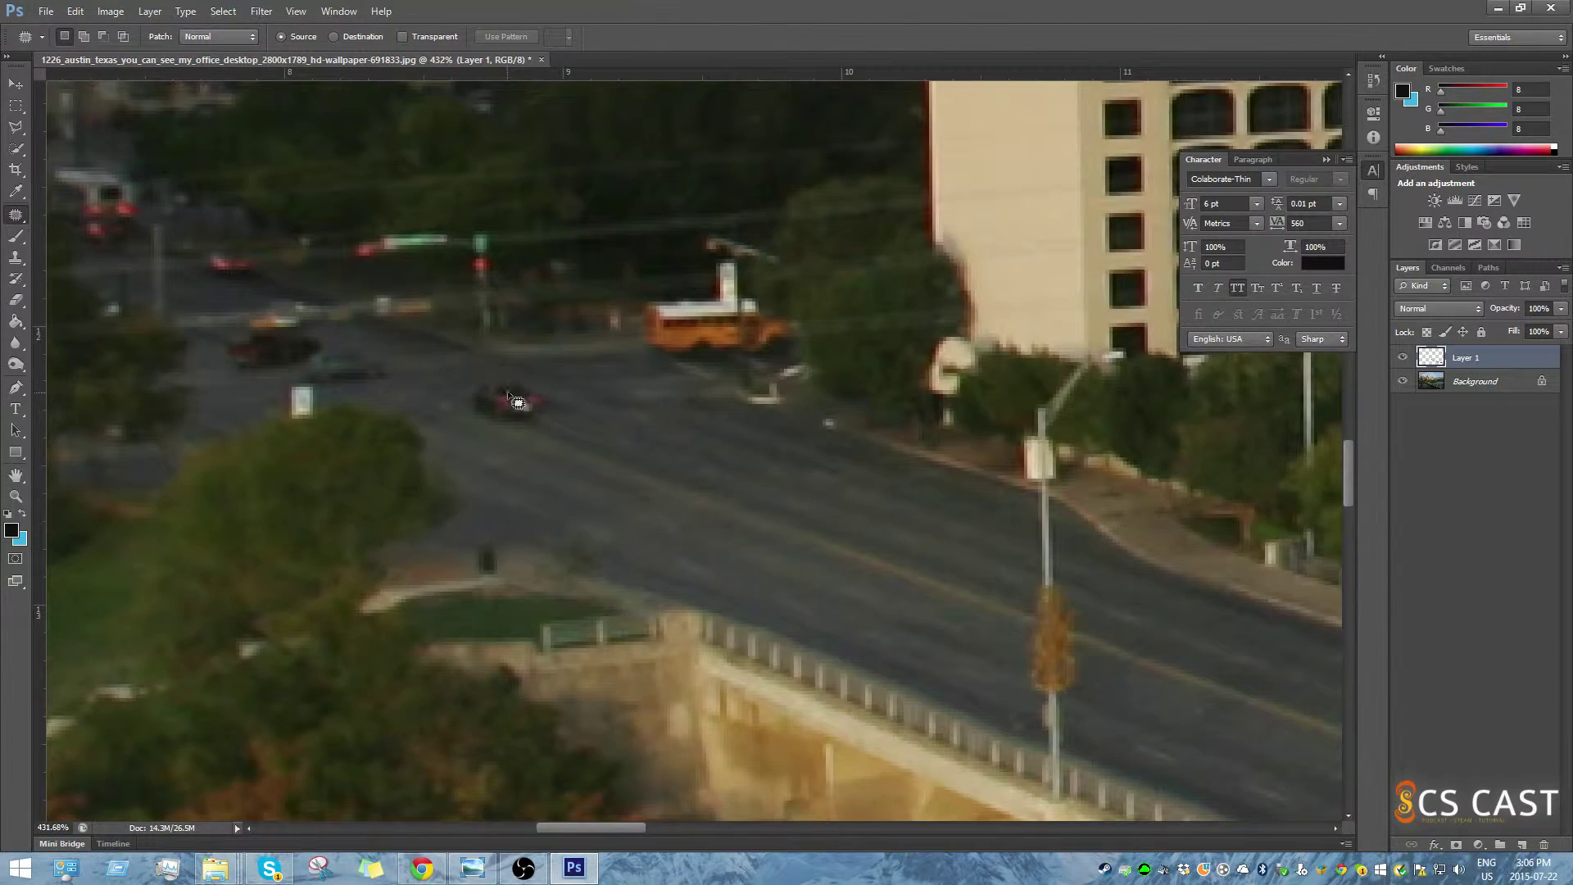
mouse_move(497, 383)
mouse_down()
mouse_move(562, 434)
mouse_move(565, 406)
mouse_move(604, 440)
mouse_up()
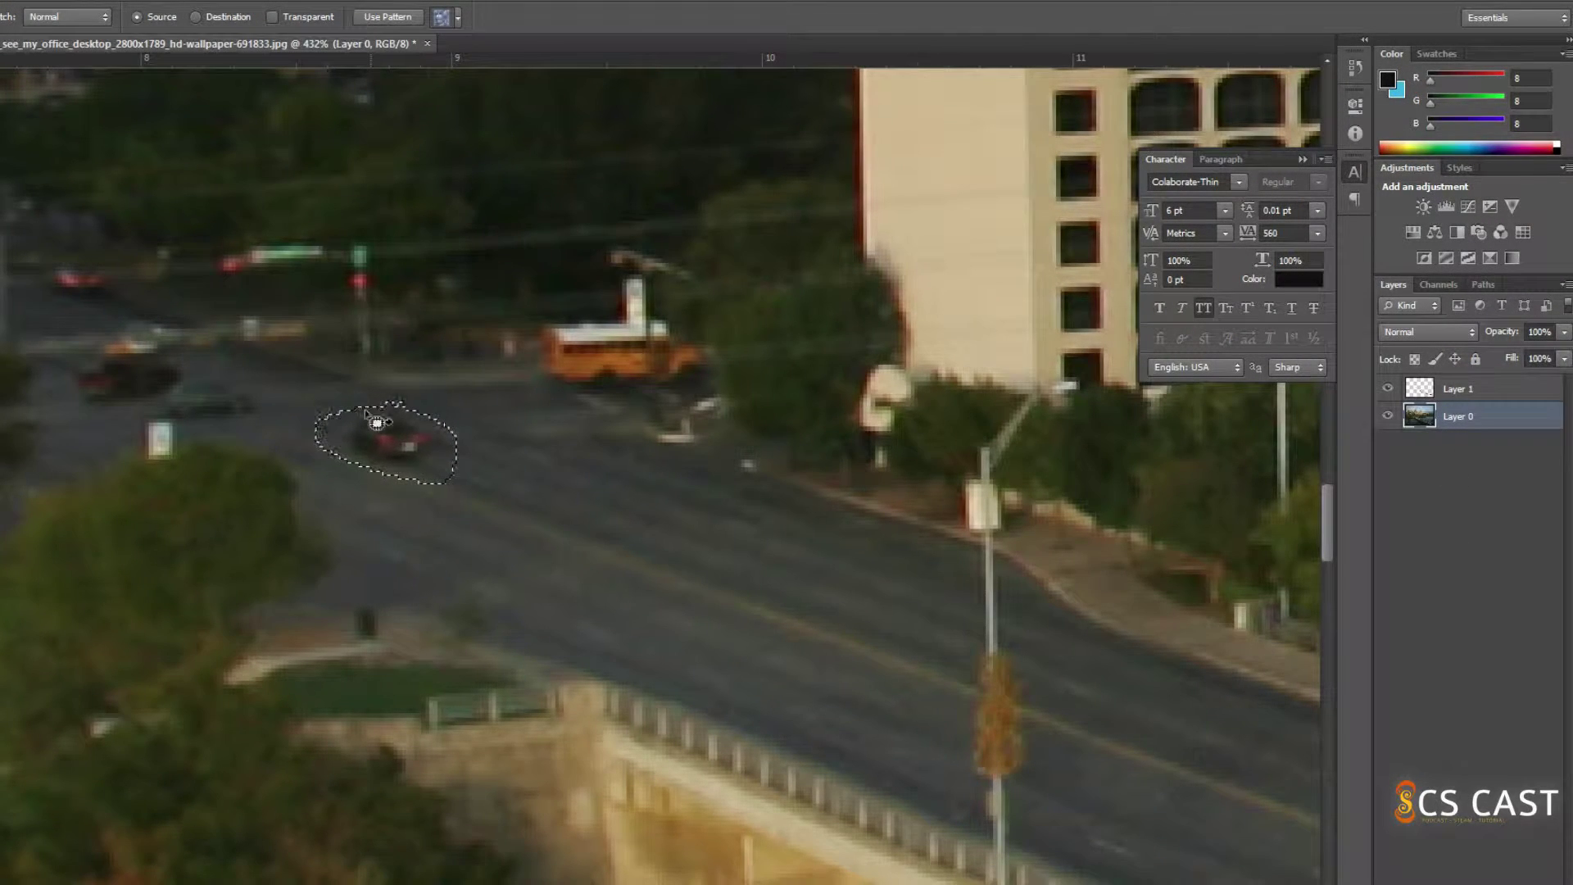
drag(397, 442, 525, 501)
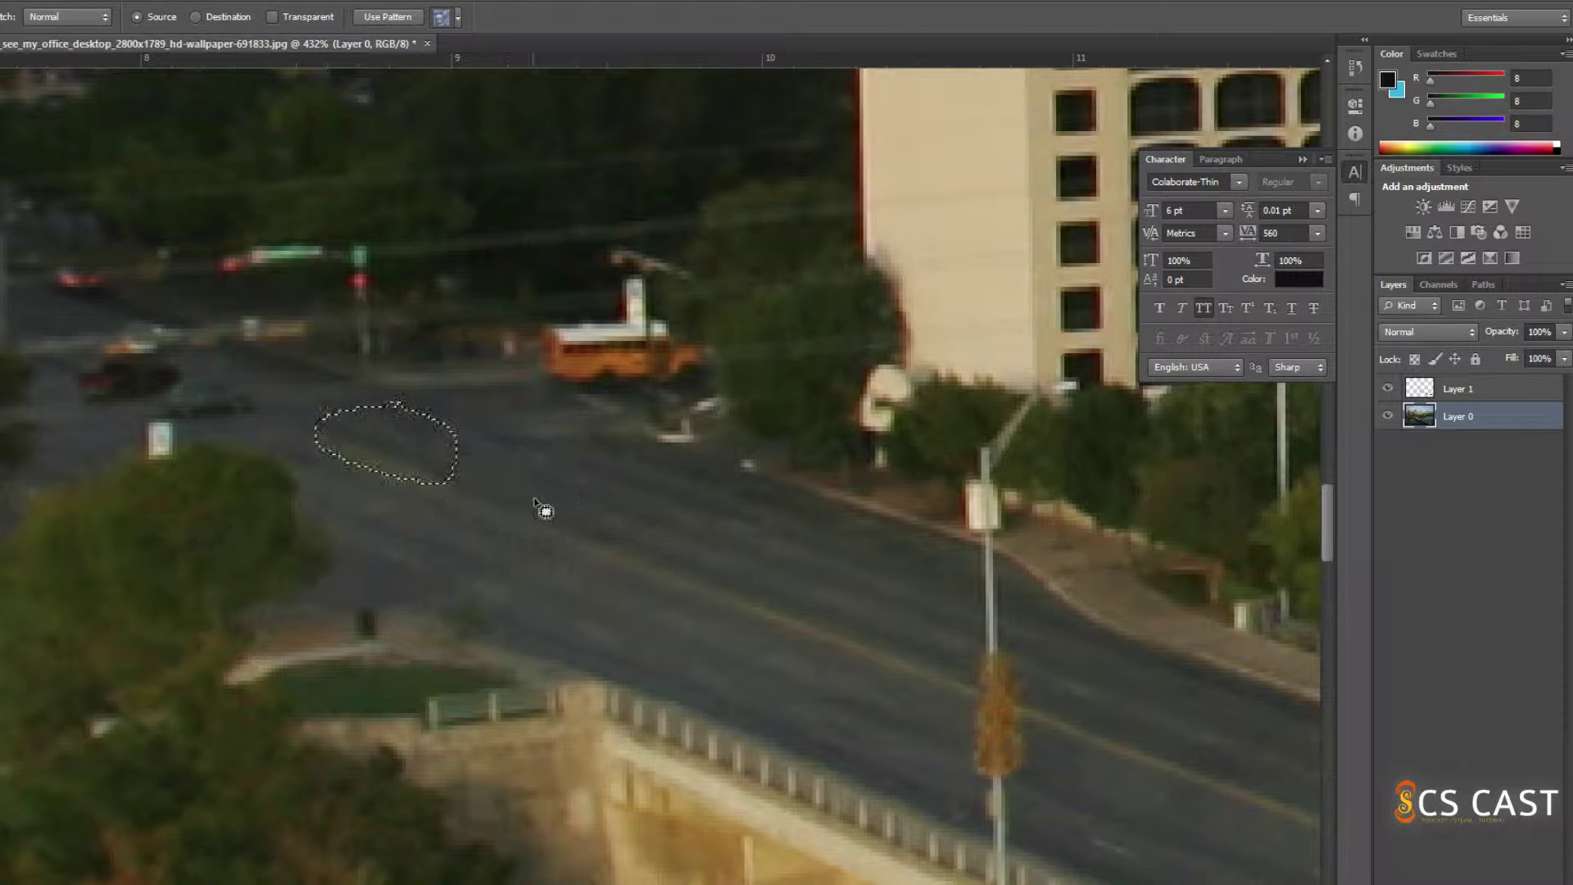
key(ctrl+d)
Patch the road area where the red car stood with cleaner asphalt from closer to the bridge, and clear the selection.
scroll(574, 504, down, 3)
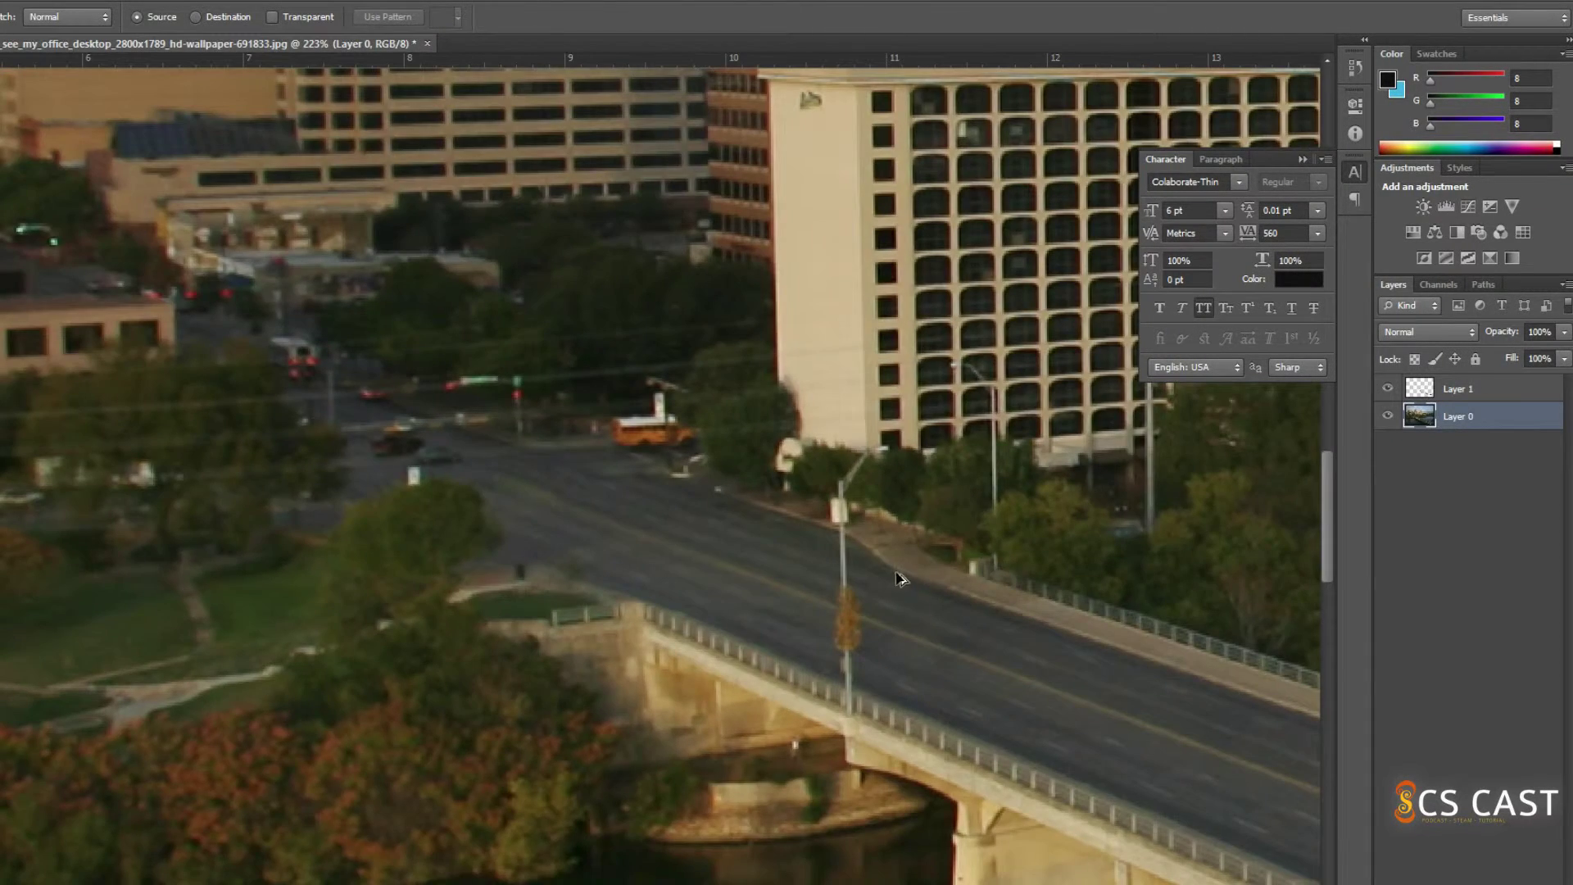
scroll(902, 579, down, 2)
scroll(721, 552, up, 2)
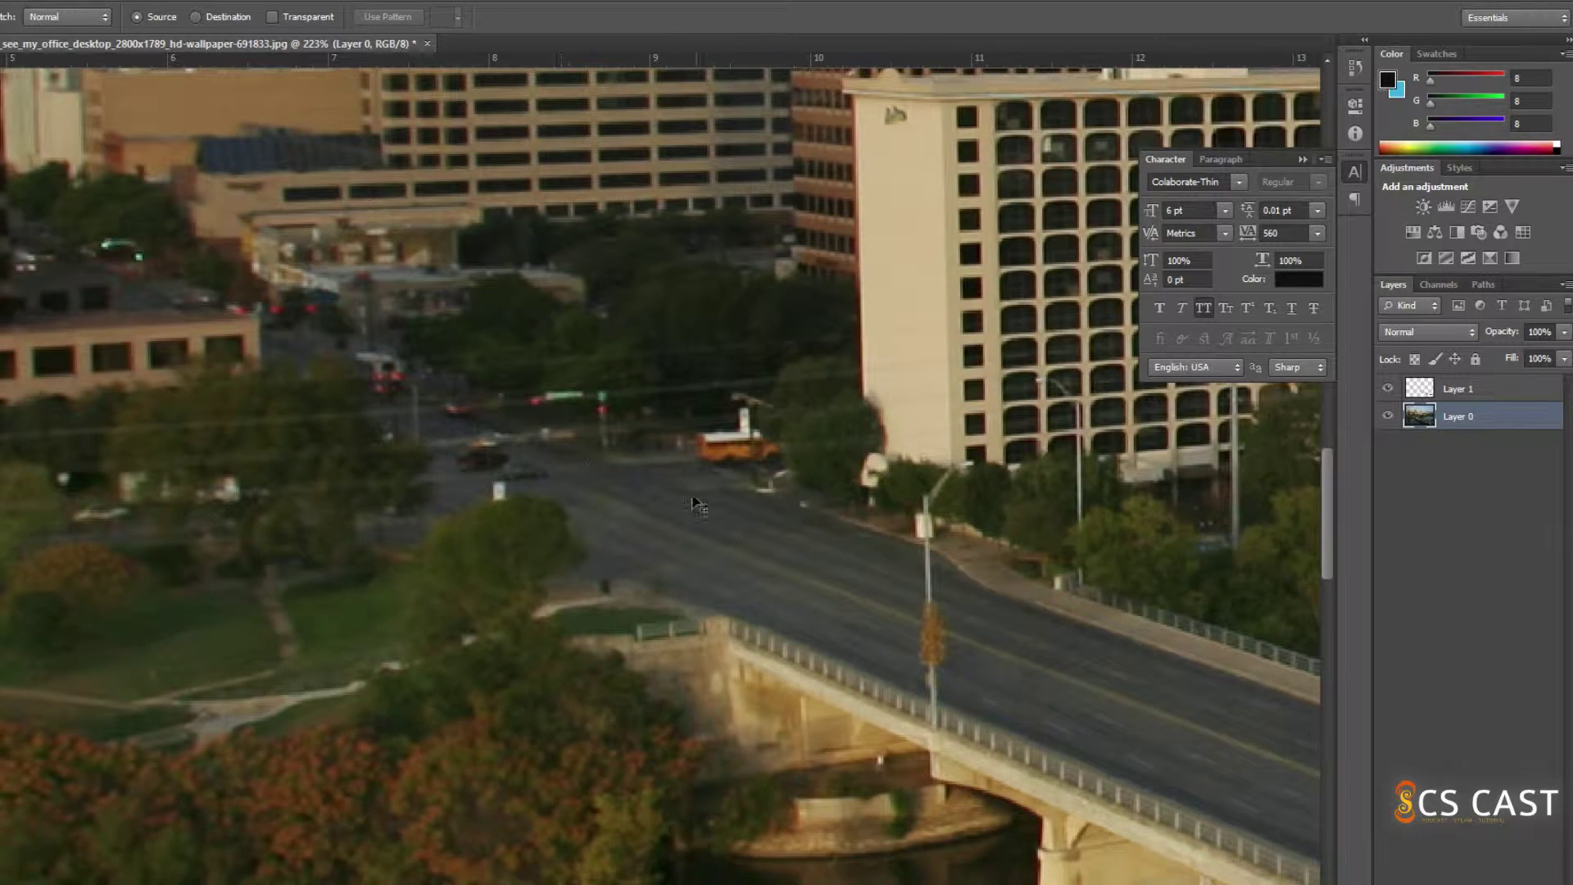
mouse_move(582, 471)
mouse_down()
mouse_move(656, 513)
mouse_move(359, 426)
mouse_up()
scroll(771, 533, up, 3)
key(ctrl+d)
mouse_move(548, 428)
mouse_down()
mouse_move(473, 448)
mouse_move(488, 501)
mouse_move(611, 533)
mouse_move(648, 448)
mouse_move(547, 418)
mouse_up()
drag(647, 525, 760, 562)
key(ctrl+d)
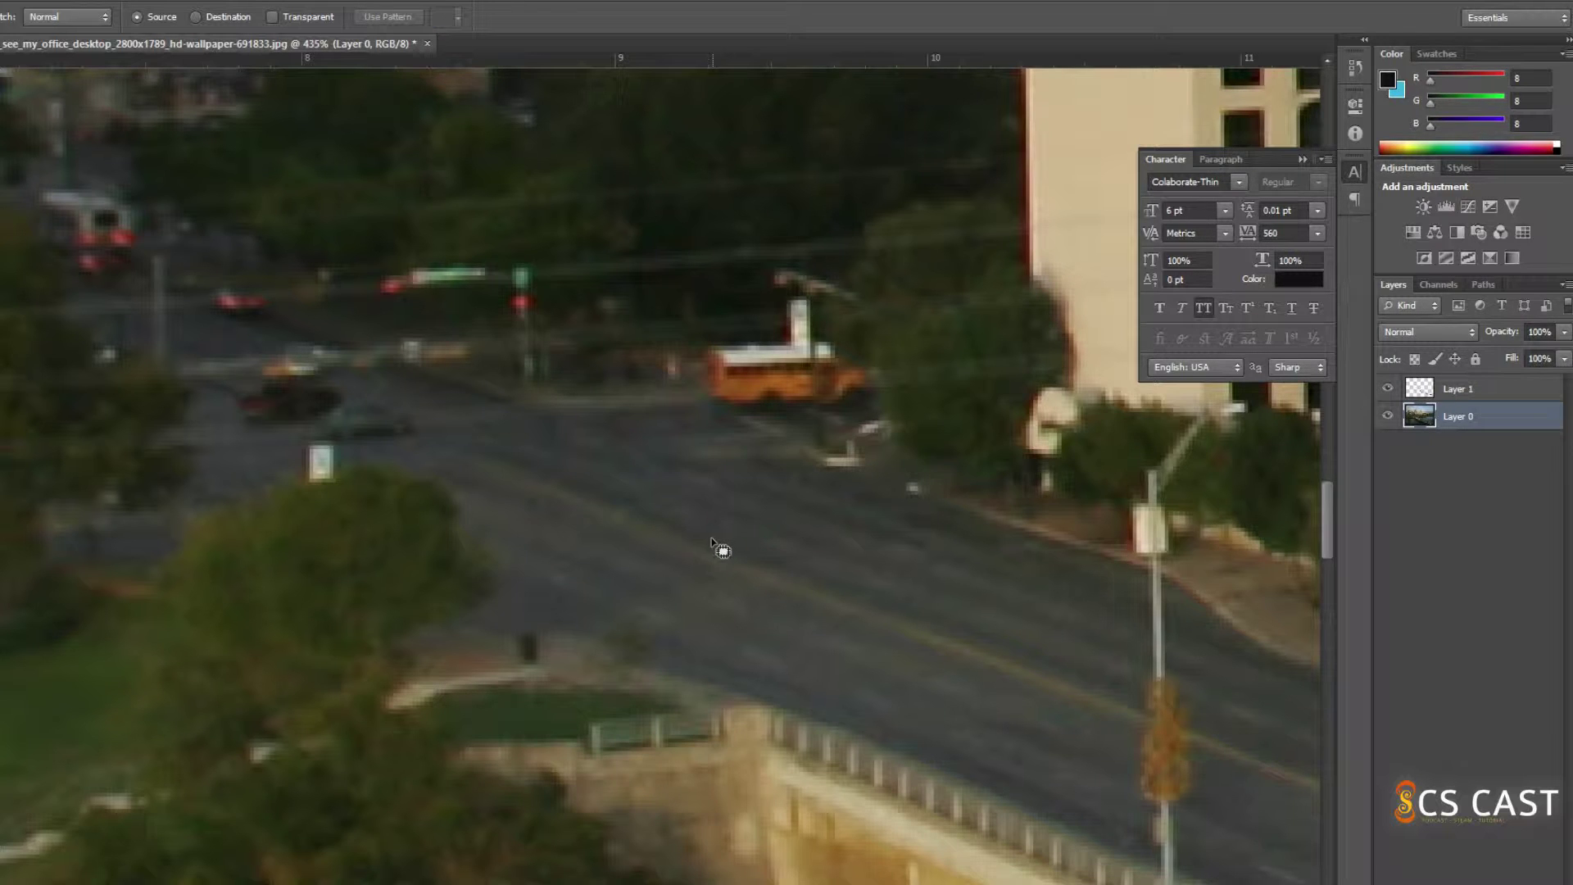
Patch the elongated strip of road above the yellow line near the intersection with asphalt from farther down the road, and deselect.
mouse_move(640, 514)
mouse_down()
mouse_move(514, 459)
mouse_move(514, 436)
mouse_move(754, 480)
mouse_move(762, 556)
mouse_move(793, 540)
mouse_move(895, 590)
mouse_up()
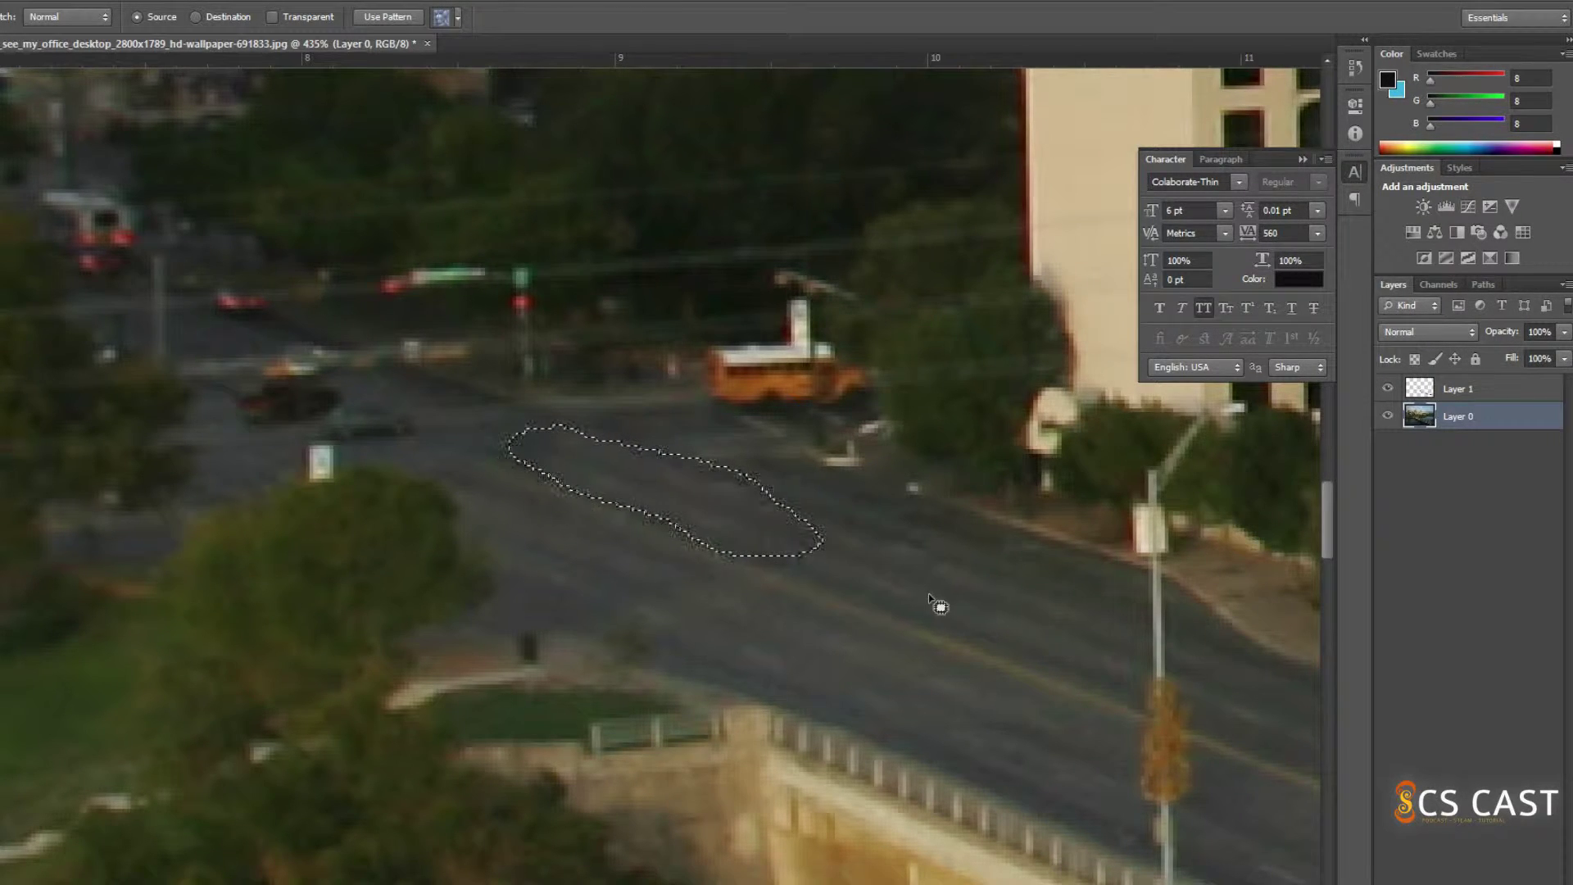
key(ctrl+d)
scroll(979, 608, down, 10)
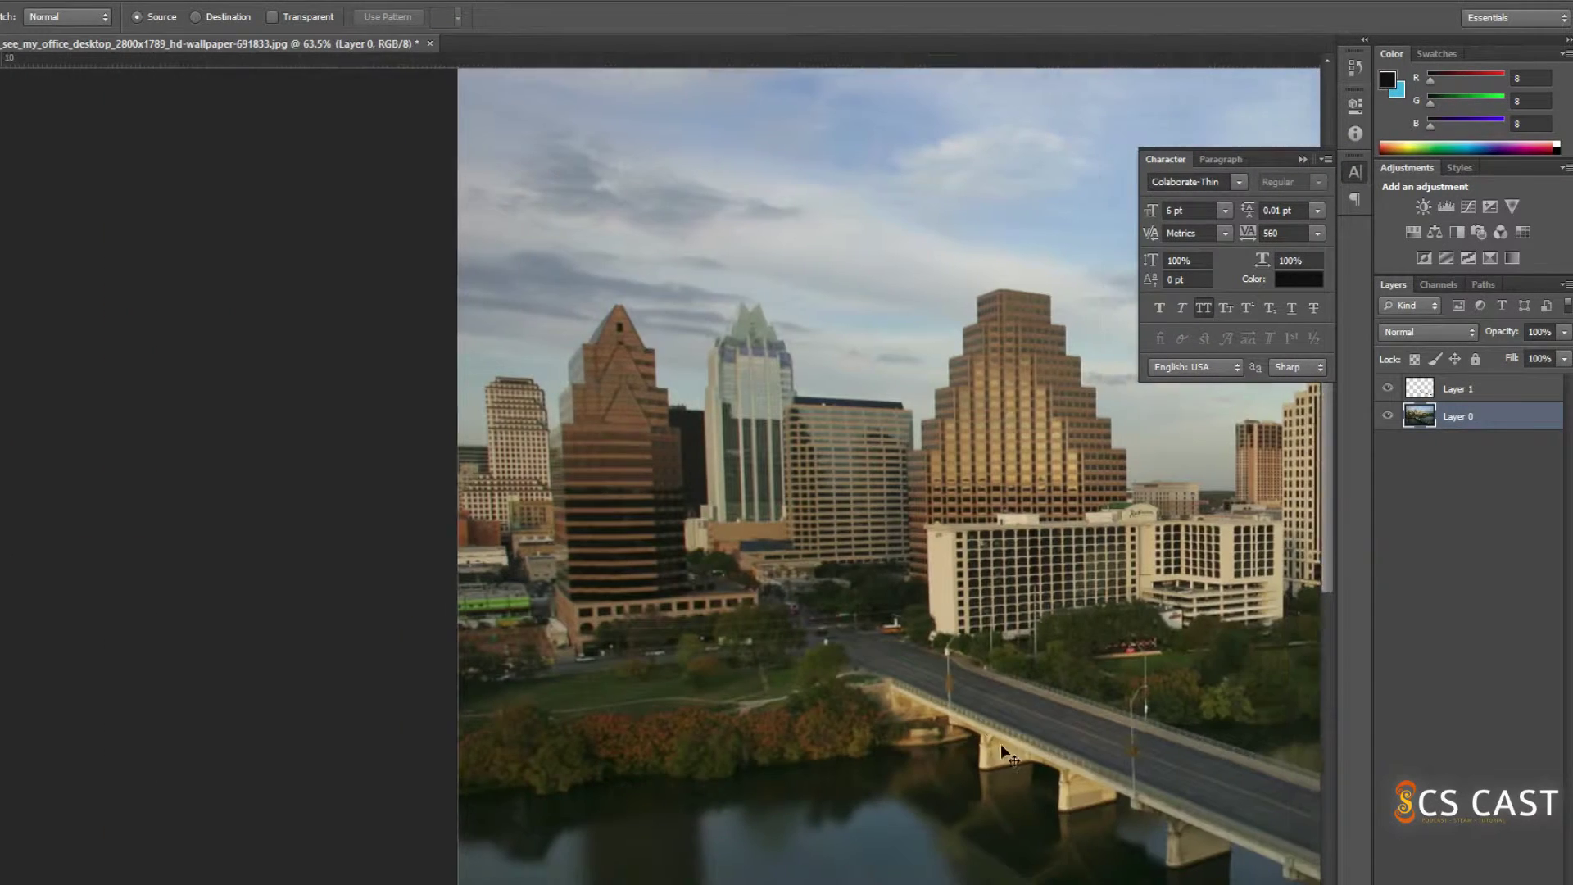
scroll(1006, 734, down, 3)
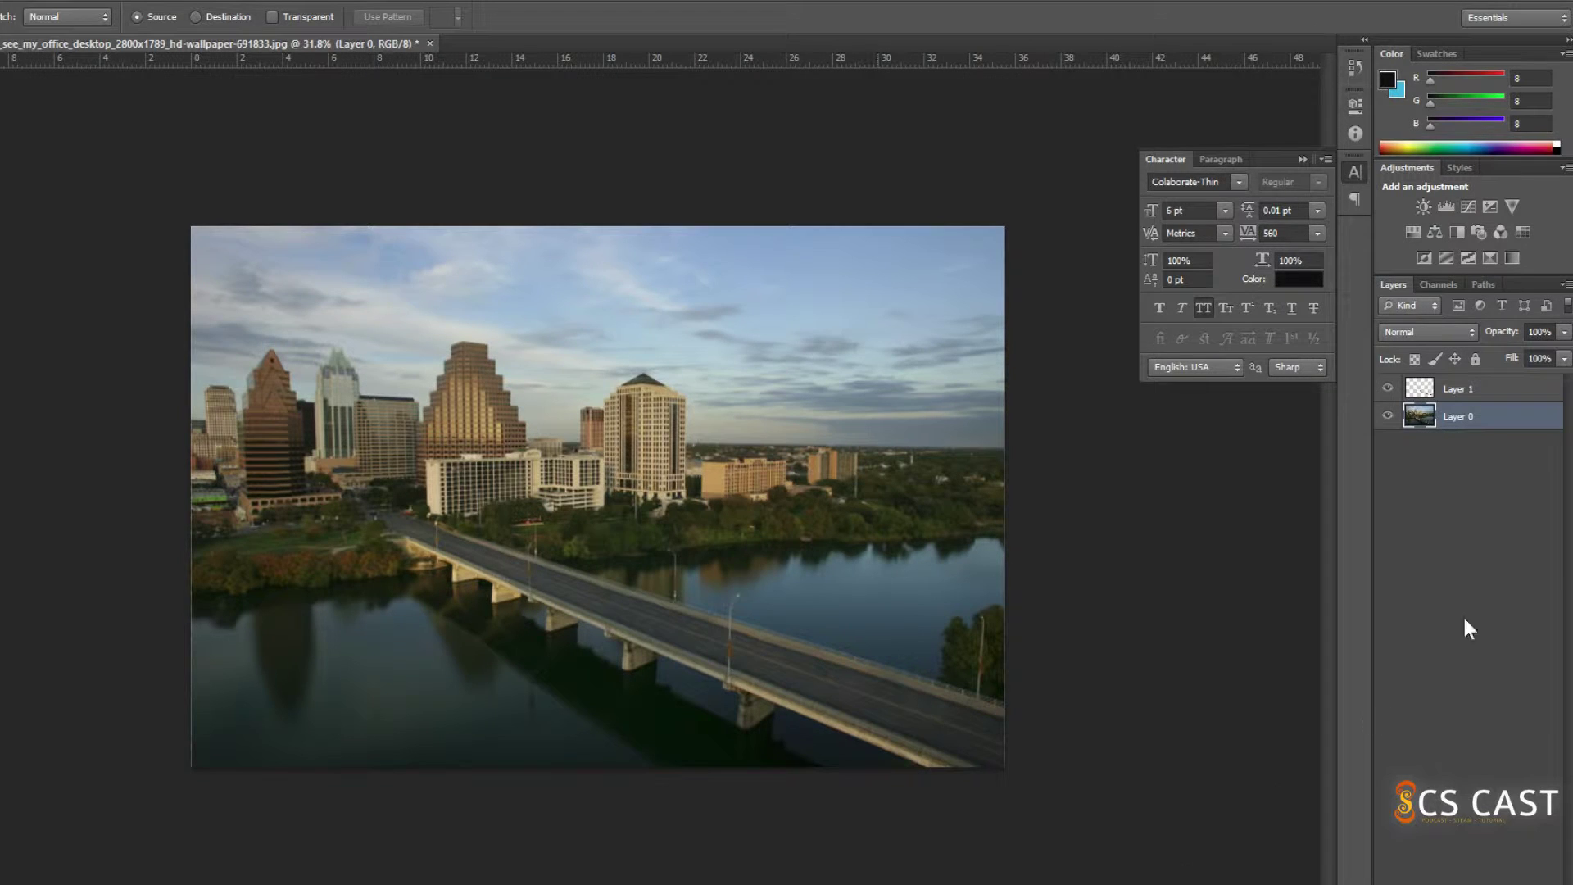
Merge Layer 1 and Layer 0 into a single layer.
click(1469, 398)
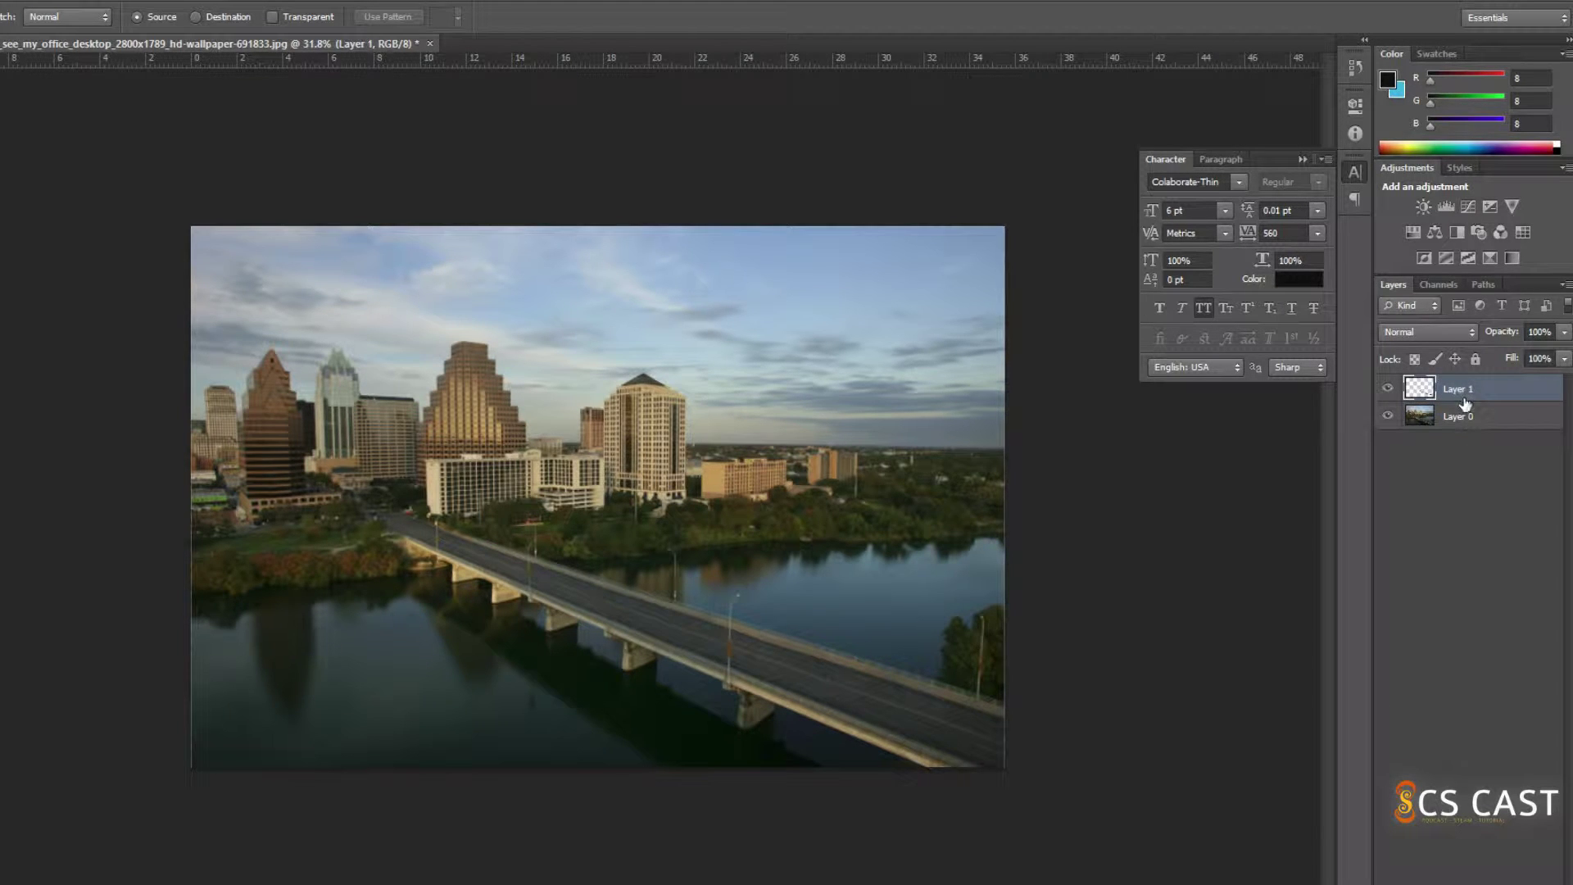
right_click(1466, 418)
click(1340, 730)
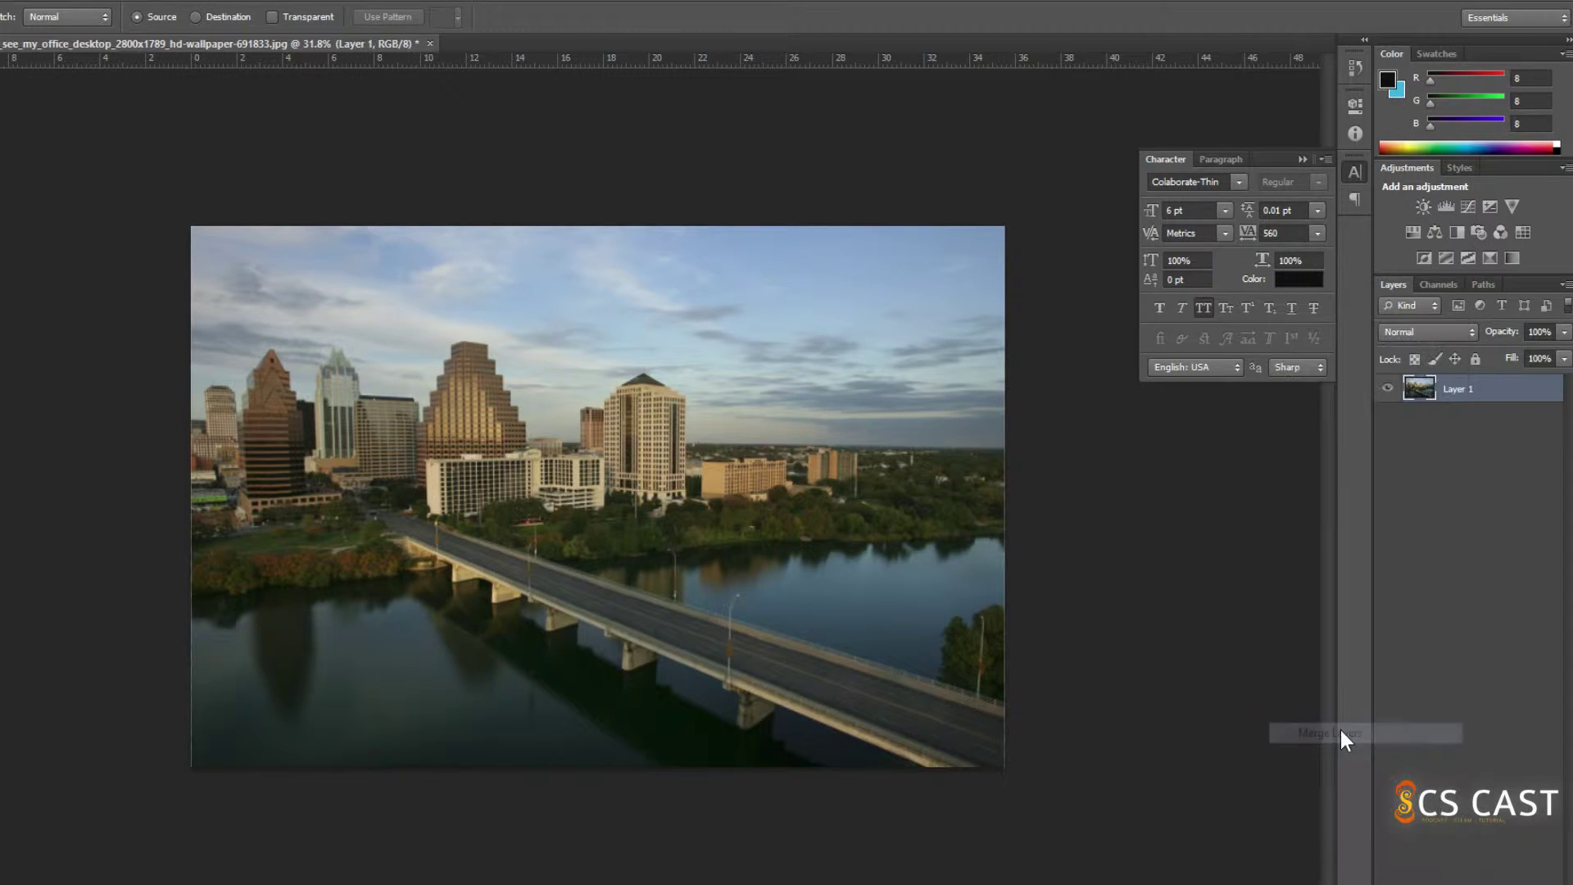
Hide the Adjustments panel and show it again.
drag(649, 571, 897, 588)
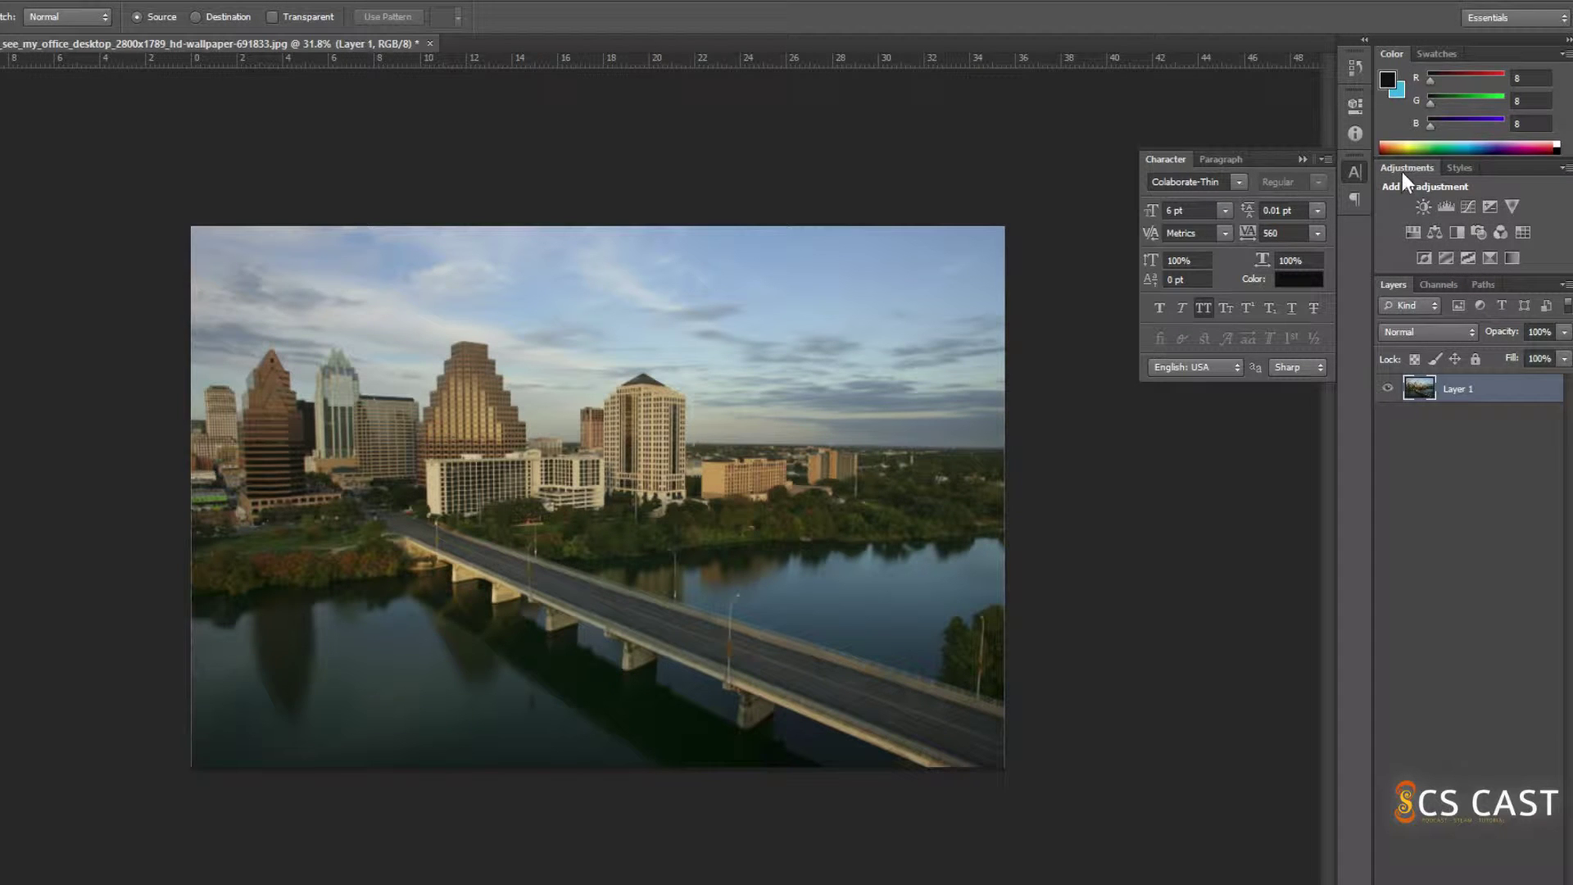
click(207, 4)
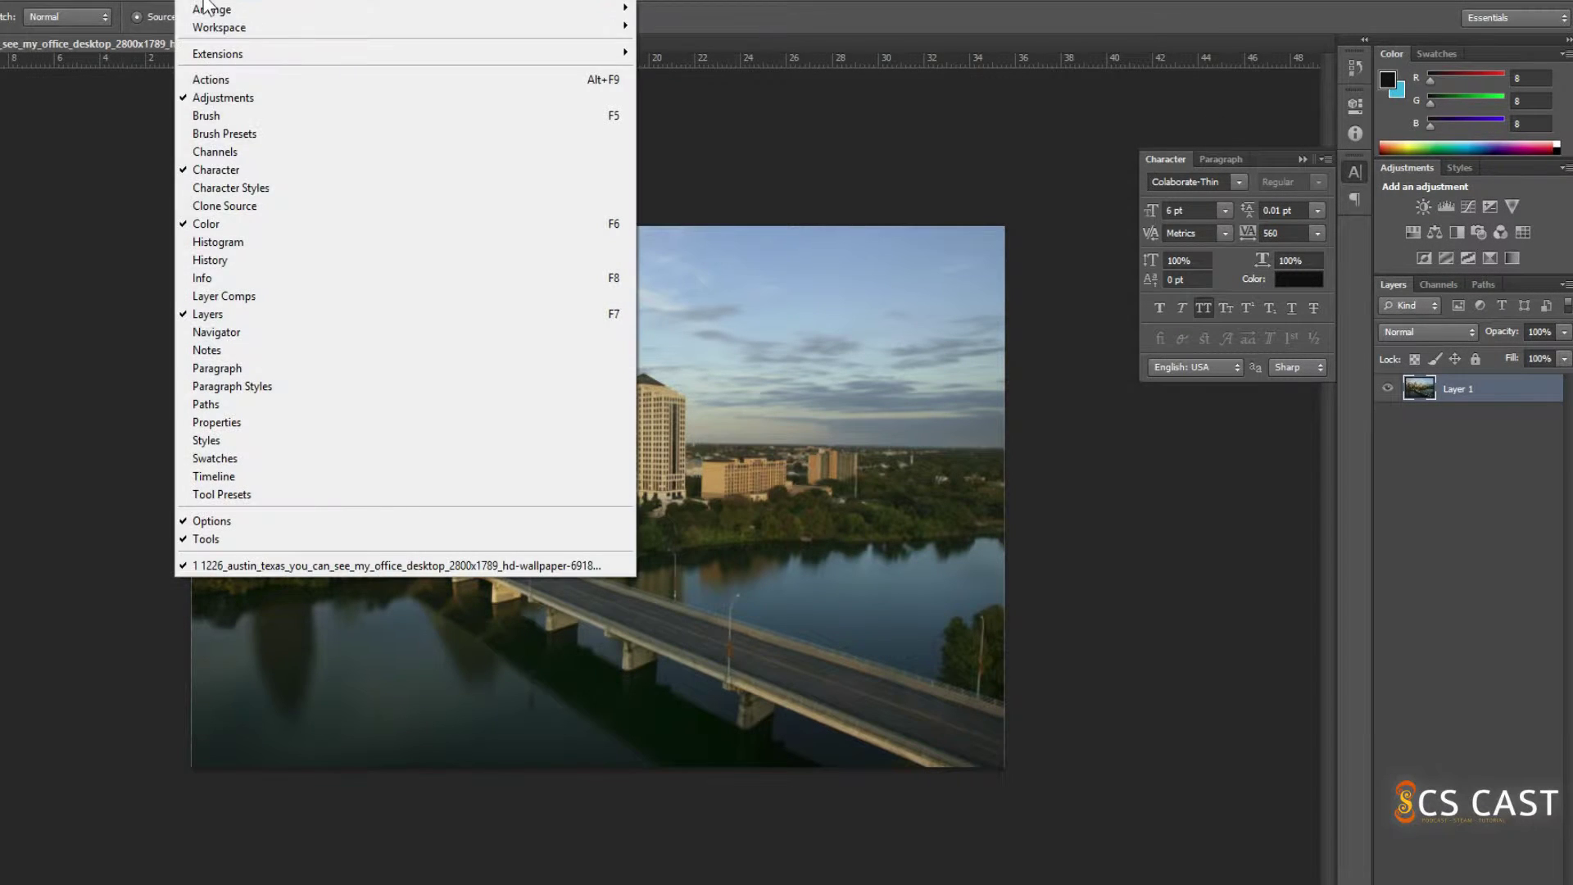
click(237, 97)
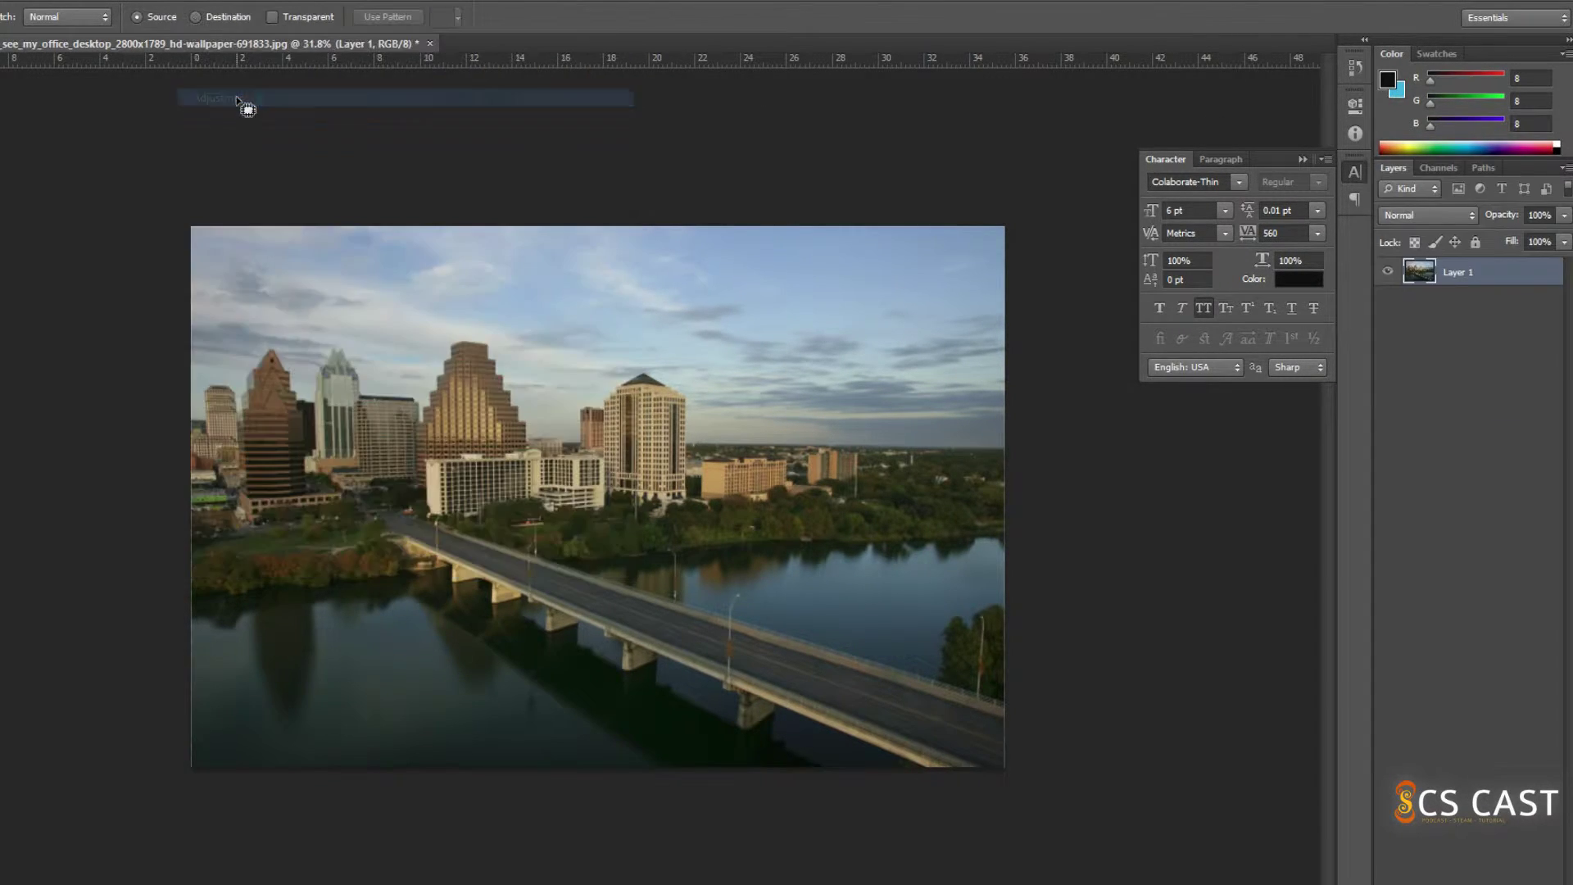
click(236, 4)
click(239, 98)
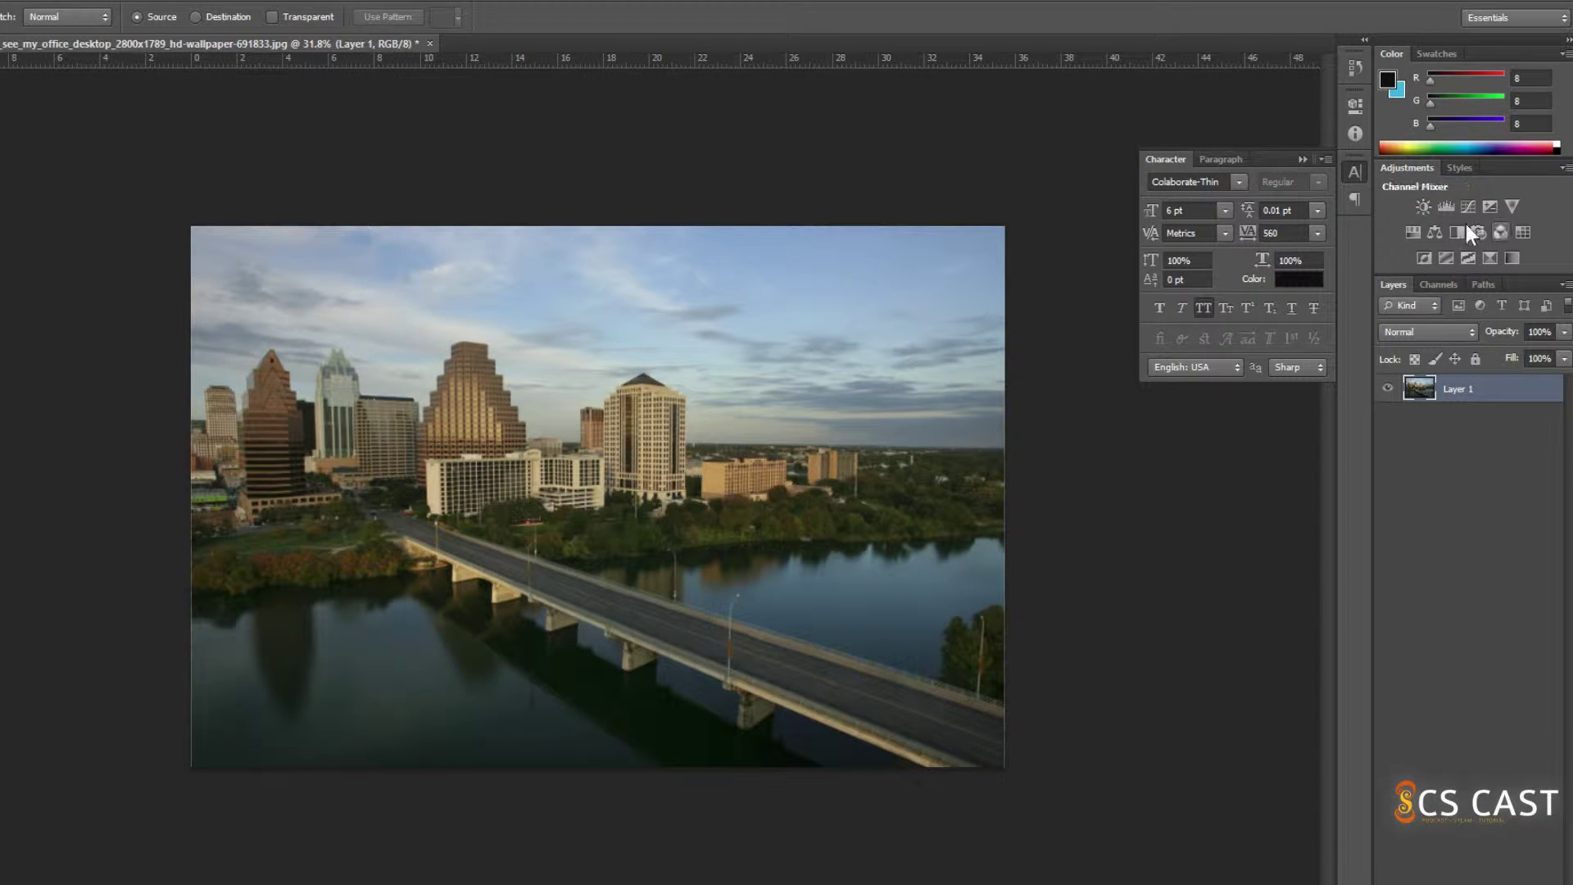
Add a Brightness/Contrast adjustment layer with brightness 5 and contrast -6, and collapse its settings.
click(1424, 208)
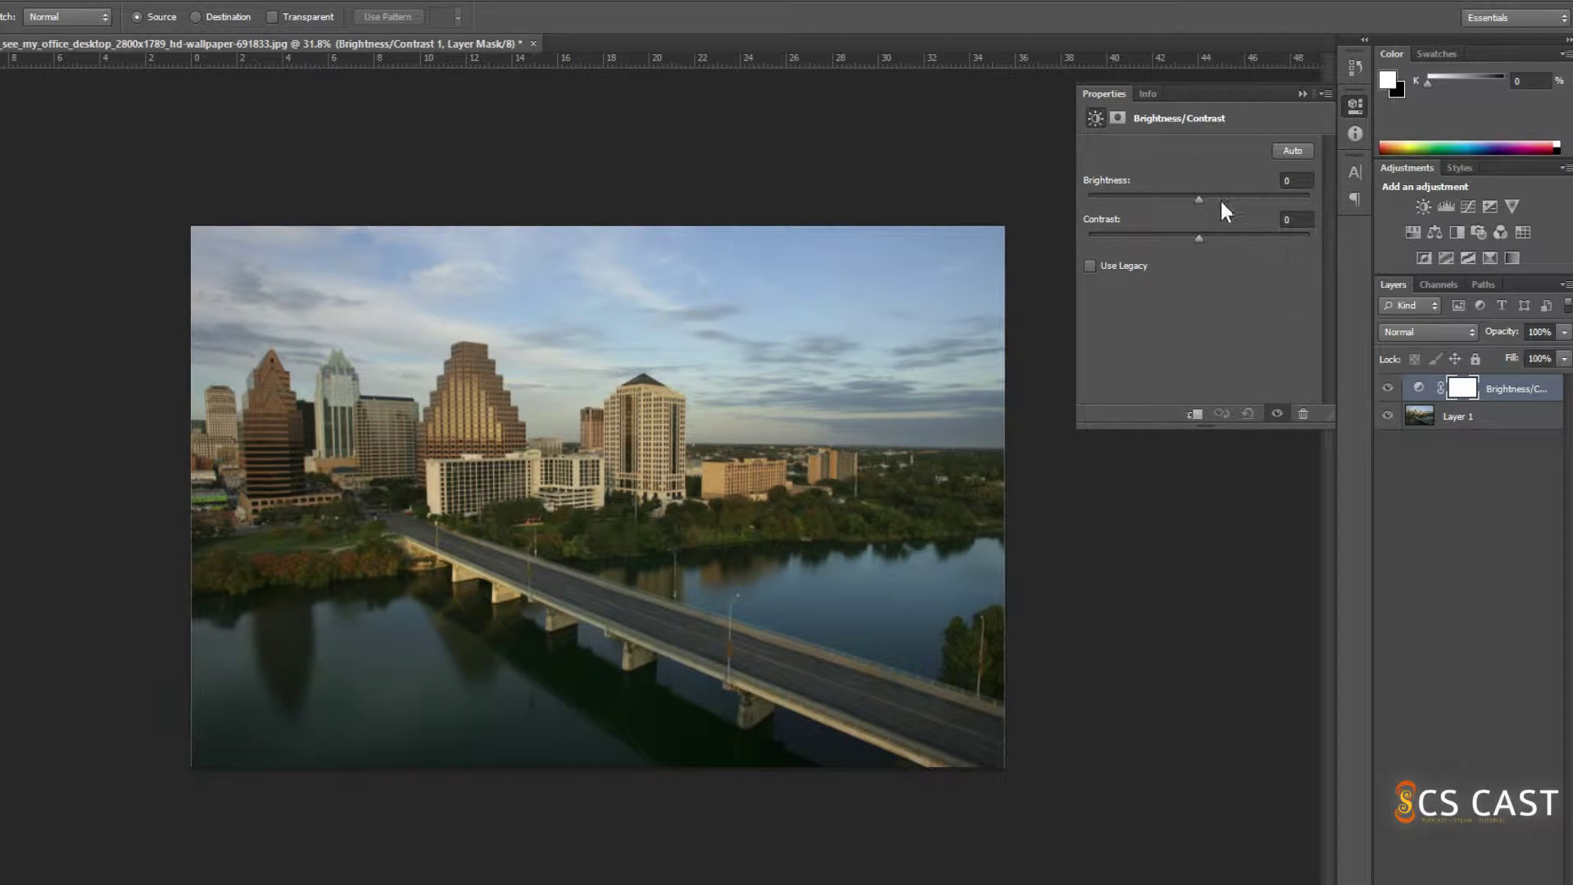
drag(1198, 200, 1241, 246)
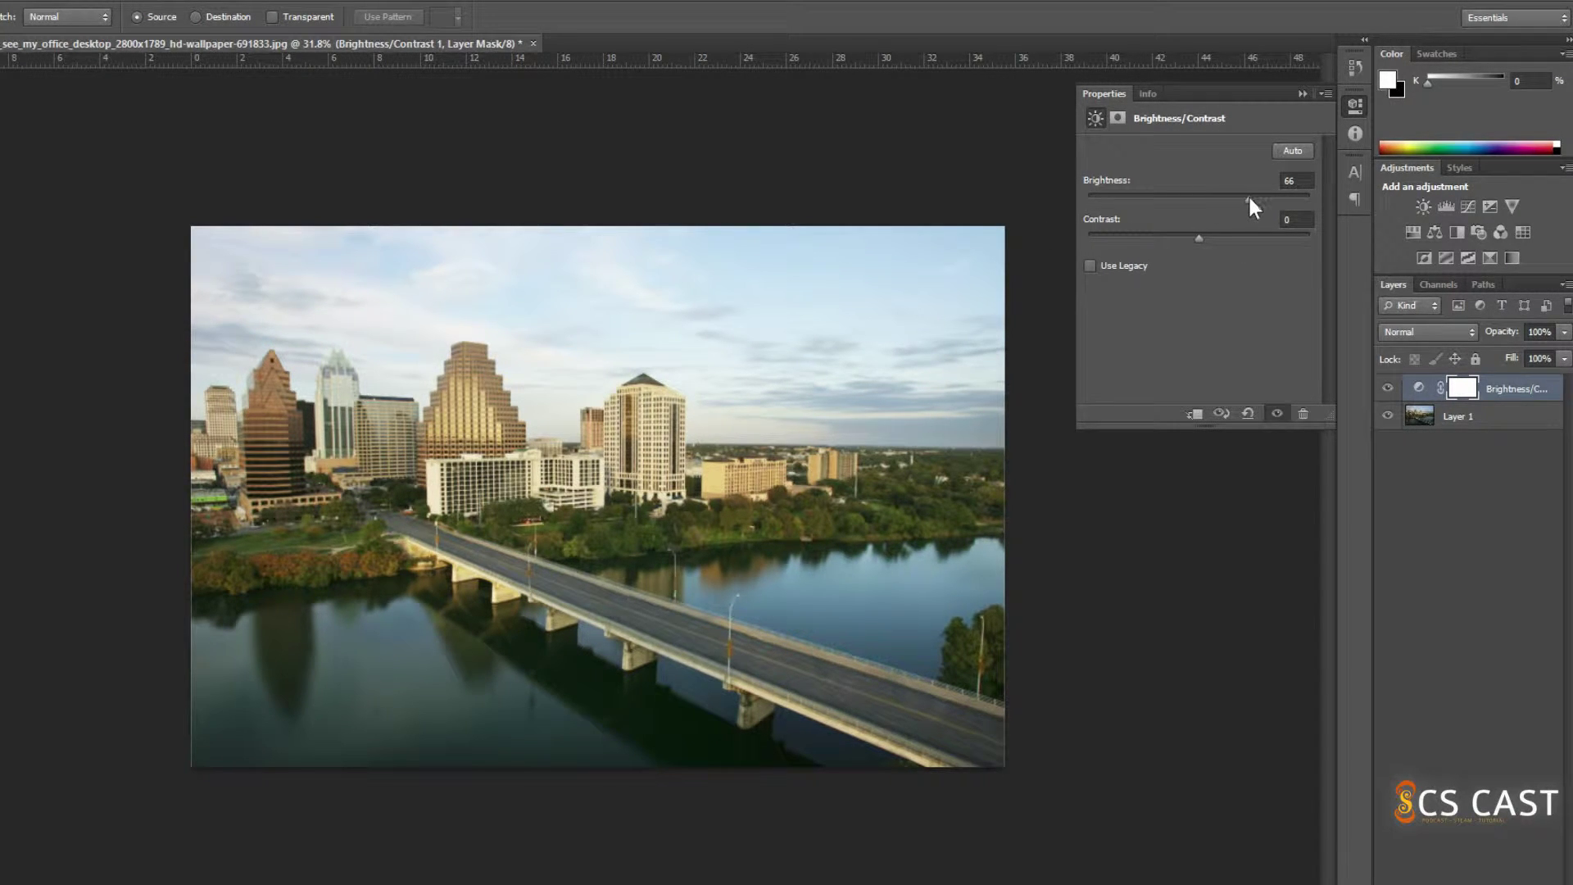
drag(1257, 196, 1260, 244)
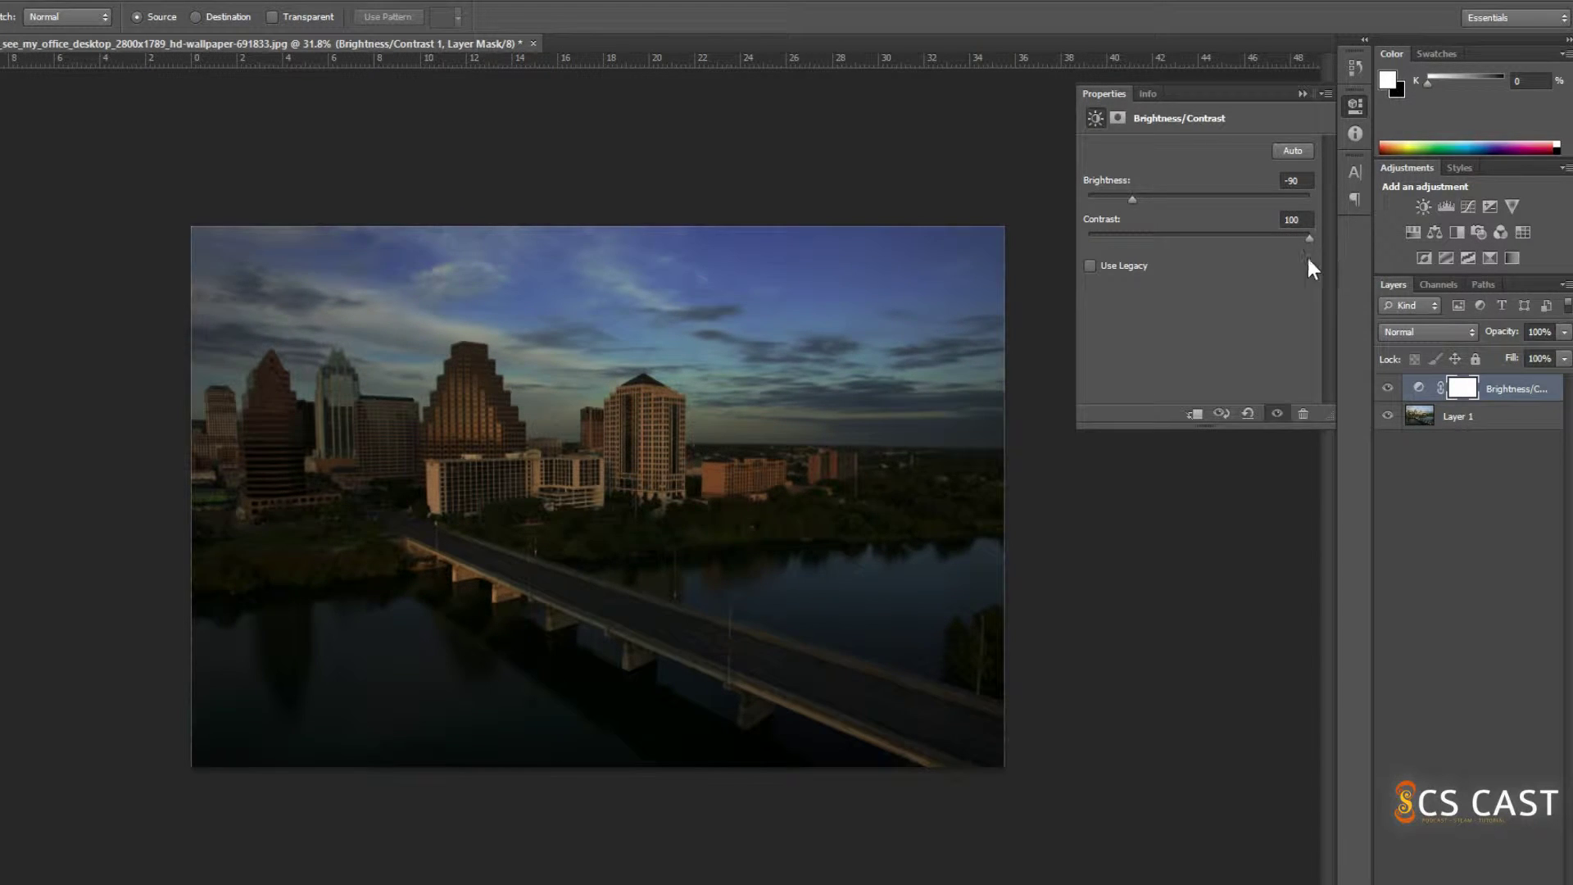
drag(1309, 266, 1205, 254)
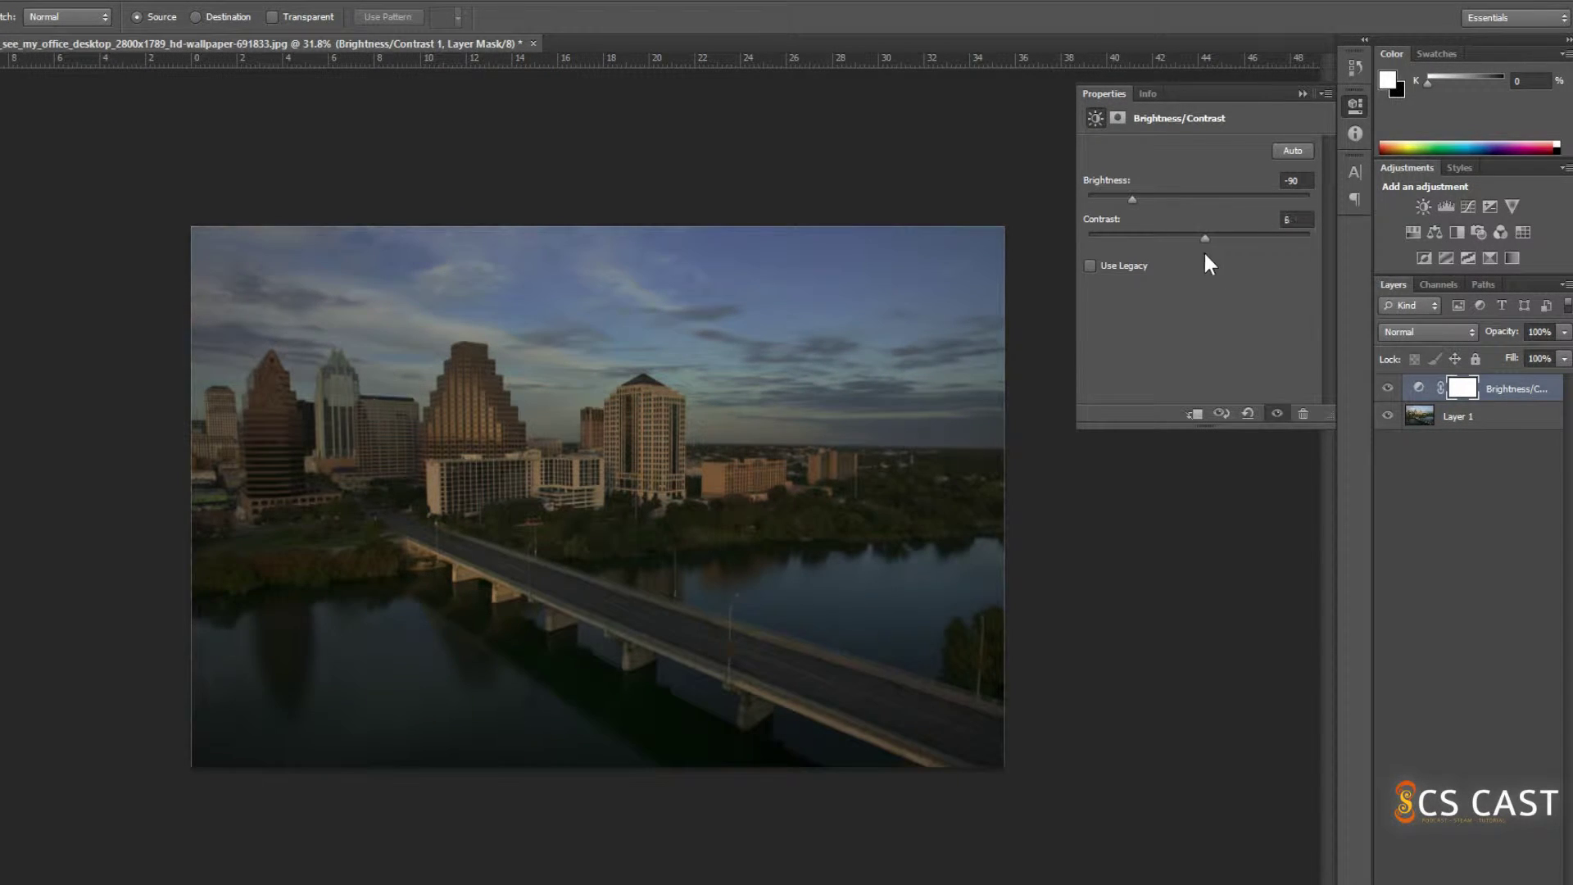
drag(1132, 194, 1202, 218)
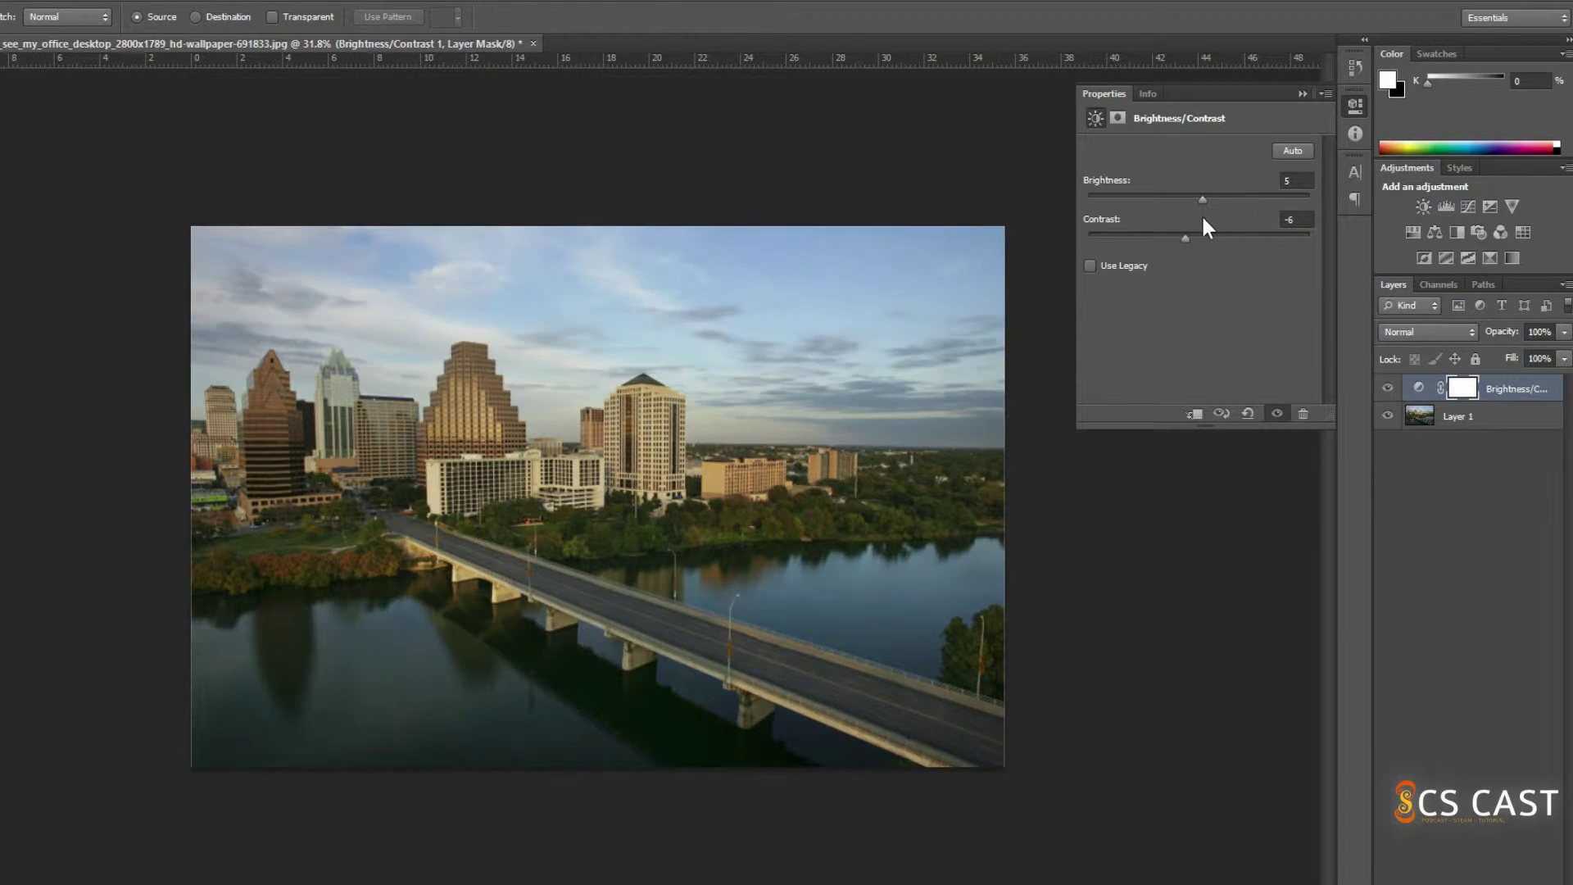
click(1303, 93)
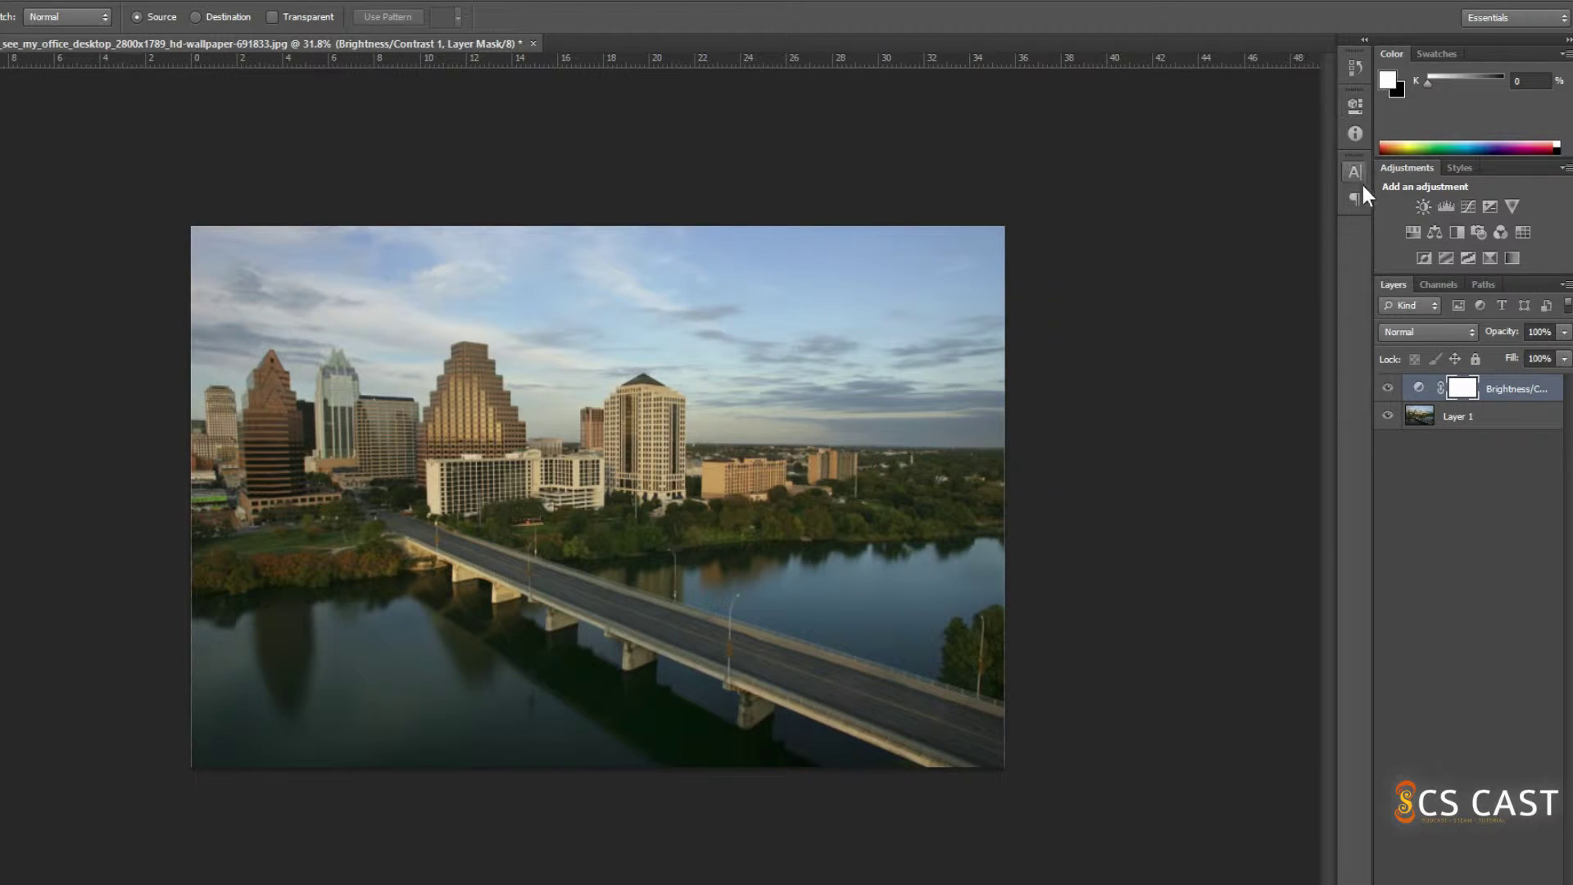
Add a Levels adjustment layer, keep input black at 0 and white at 255, and set the midtones to 0.91.
click(1447, 205)
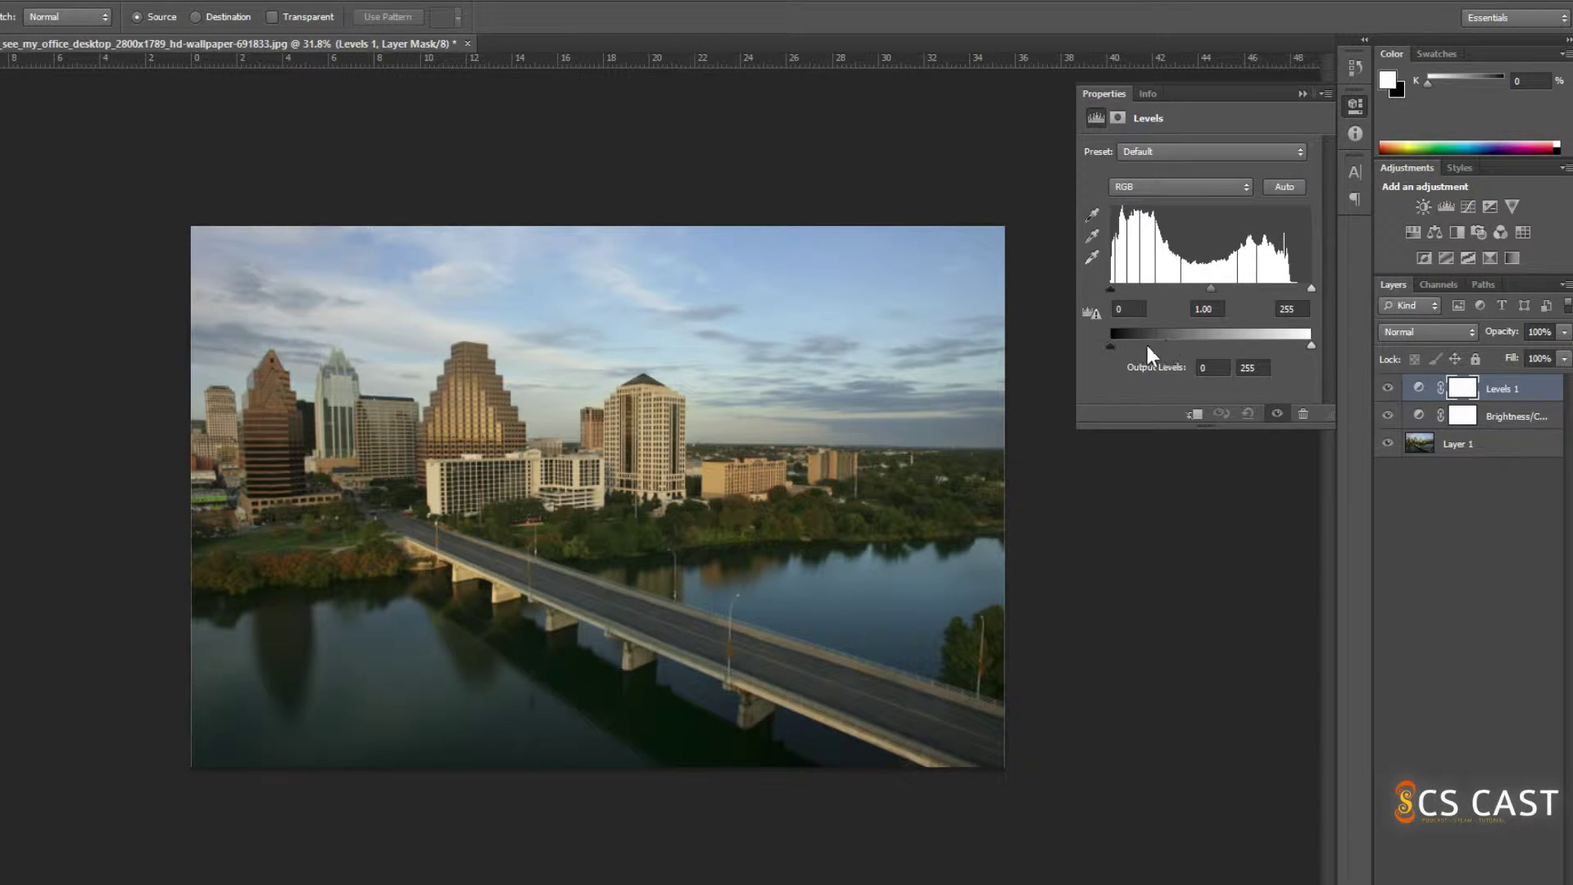
drag(1115, 295, 1119, 301)
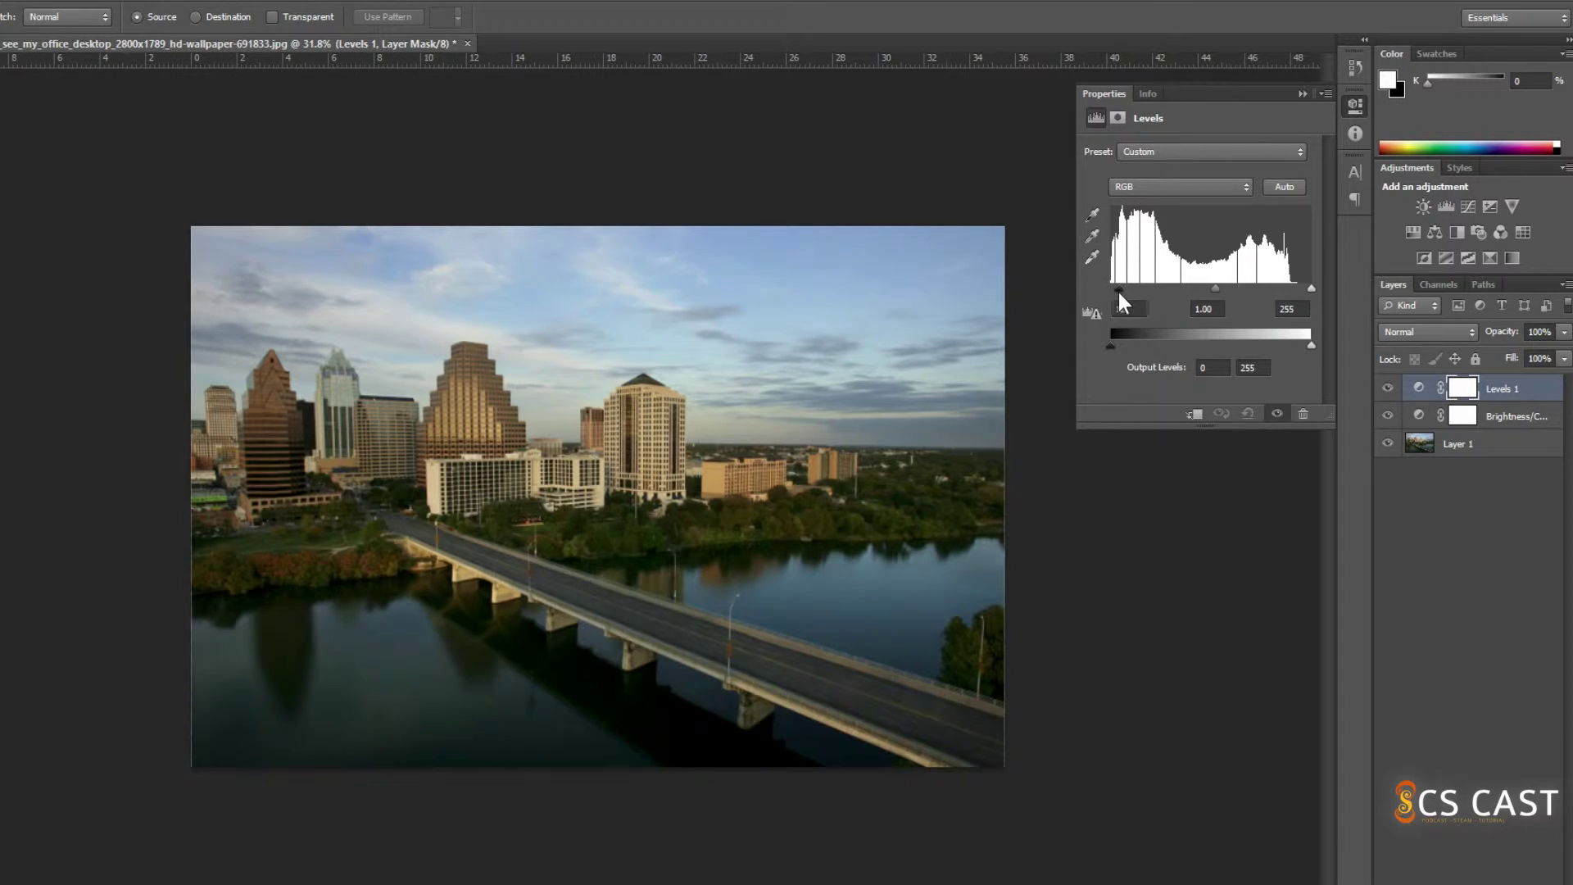
drag(1309, 295, 1344, 316)
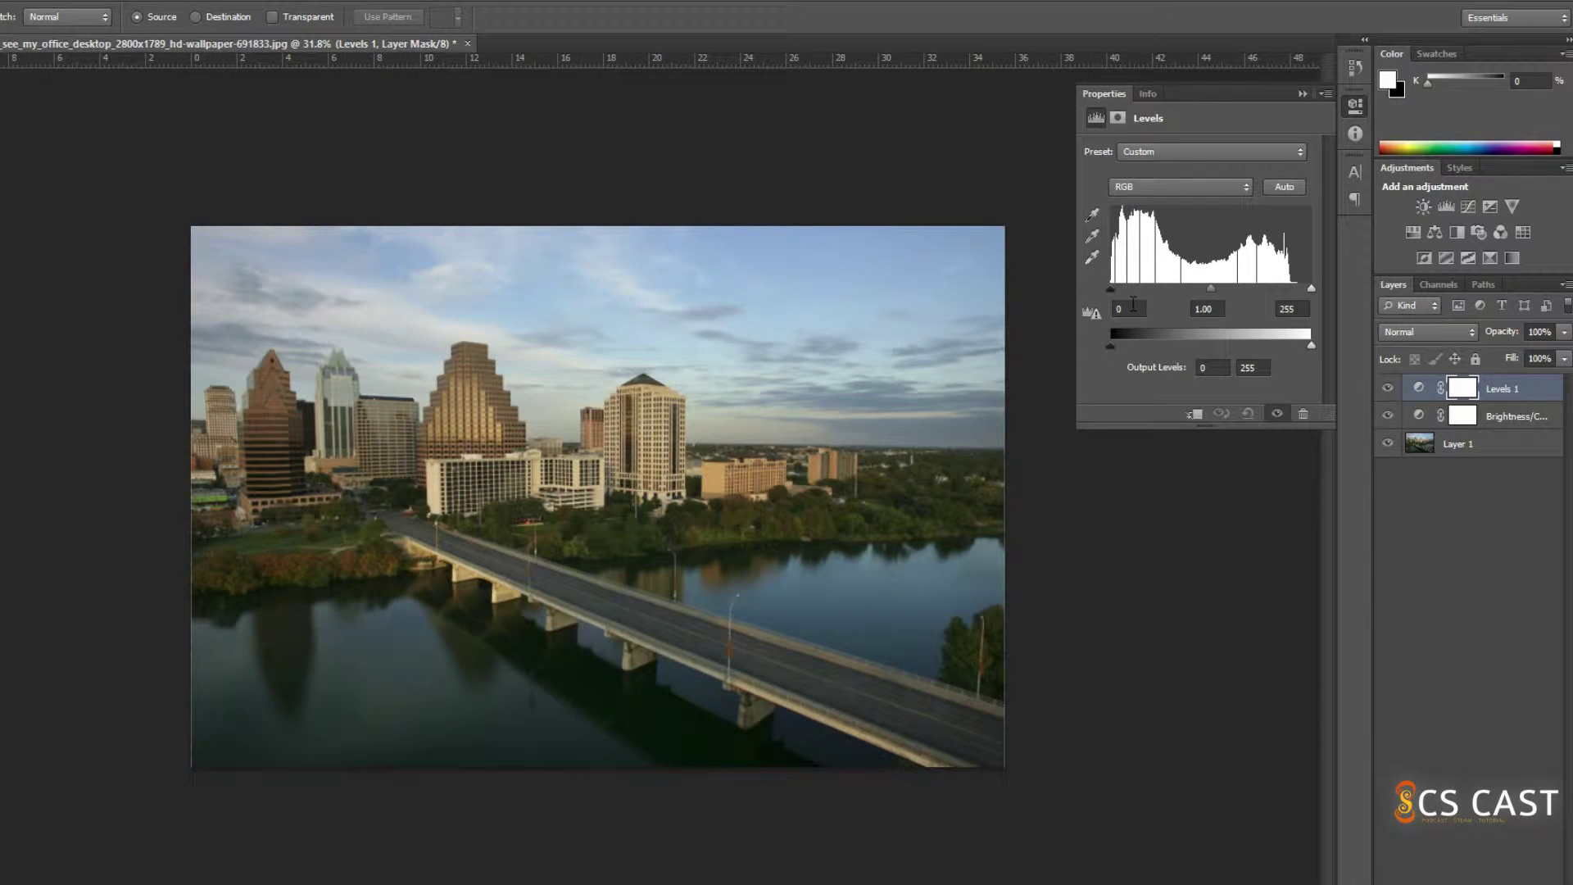
mouse_move(1113, 292)
mouse_down()
mouse_move(1132, 297)
mouse_move(1102, 303)
mouse_up()
mouse_move(1205, 291)
mouse_down()
mouse_move(1183, 294)
mouse_move(1217, 287)
mouse_up()
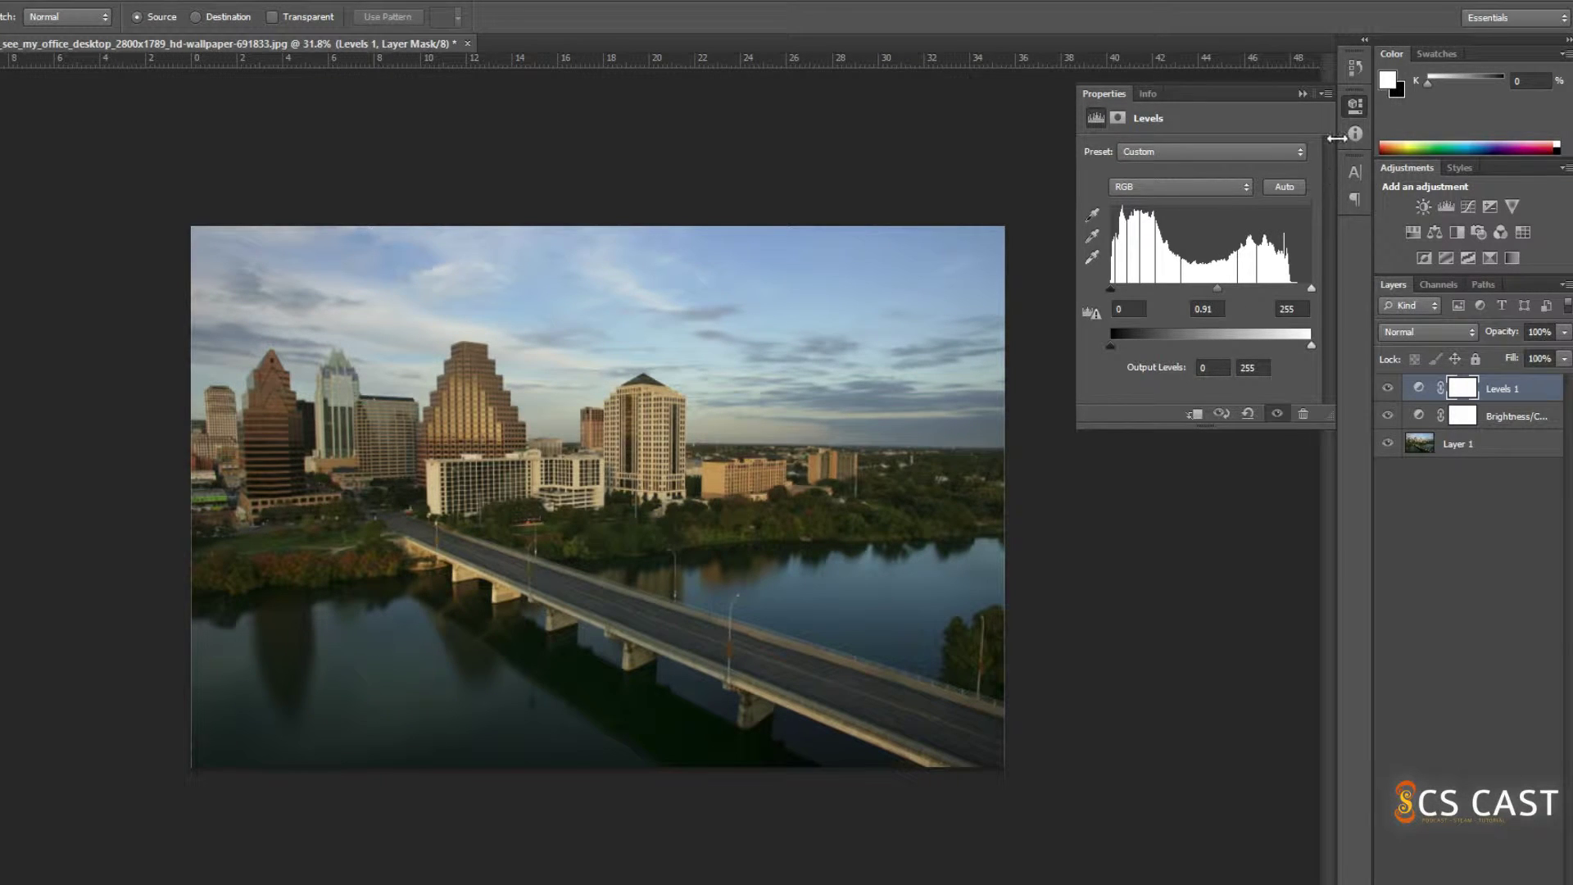
click(1301, 94)
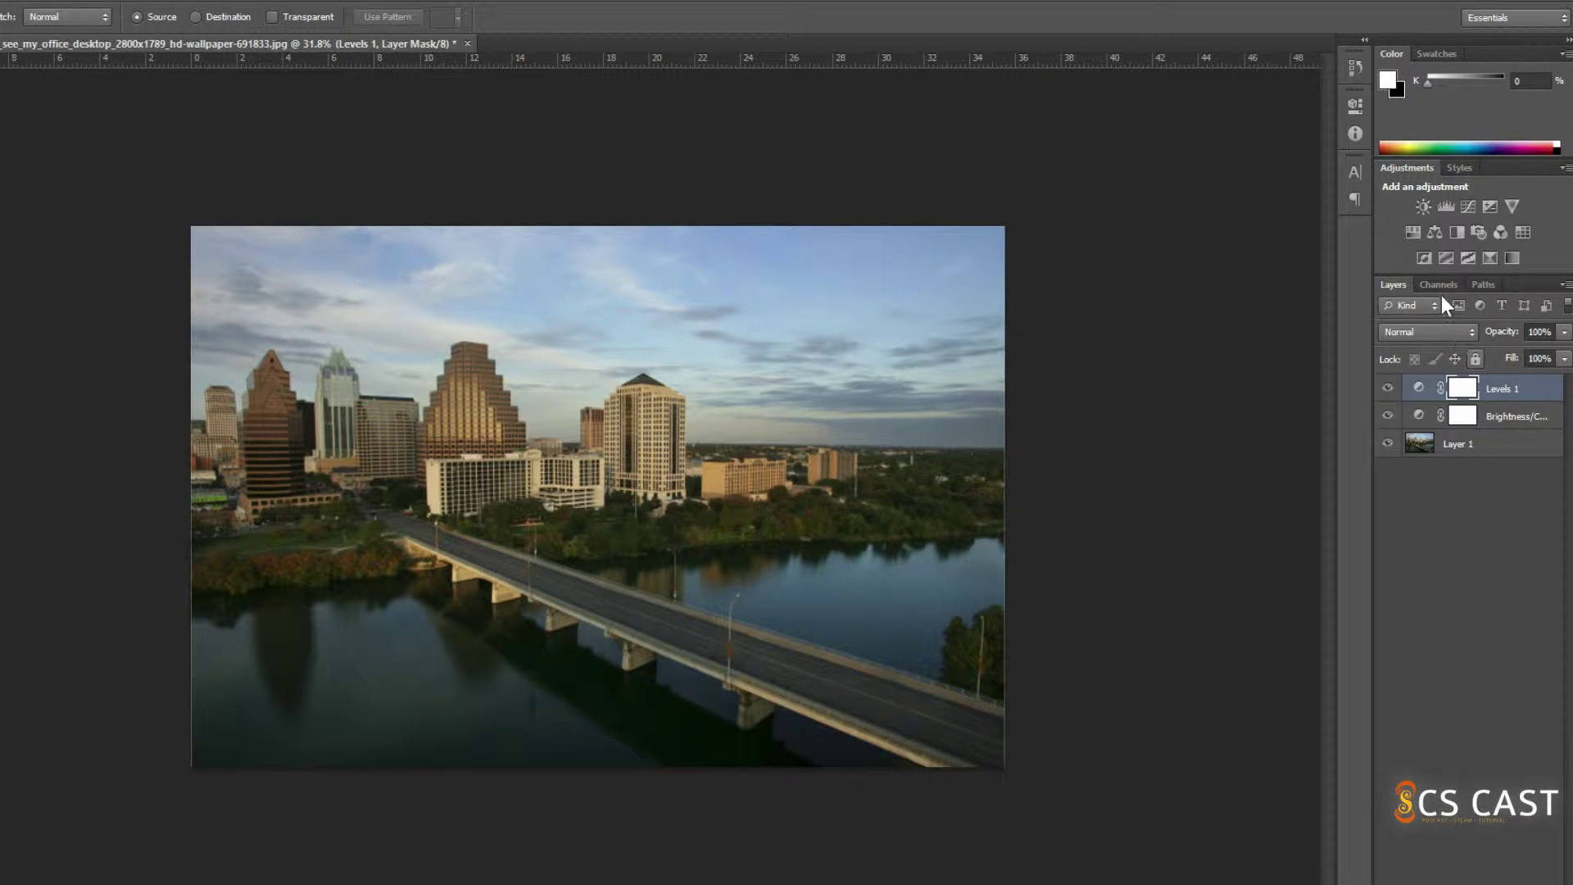
Add a Curves adjustment layer and shape the RGB curve with shadow, midtone and highlight points so the image darkens slightly.
click(1469, 207)
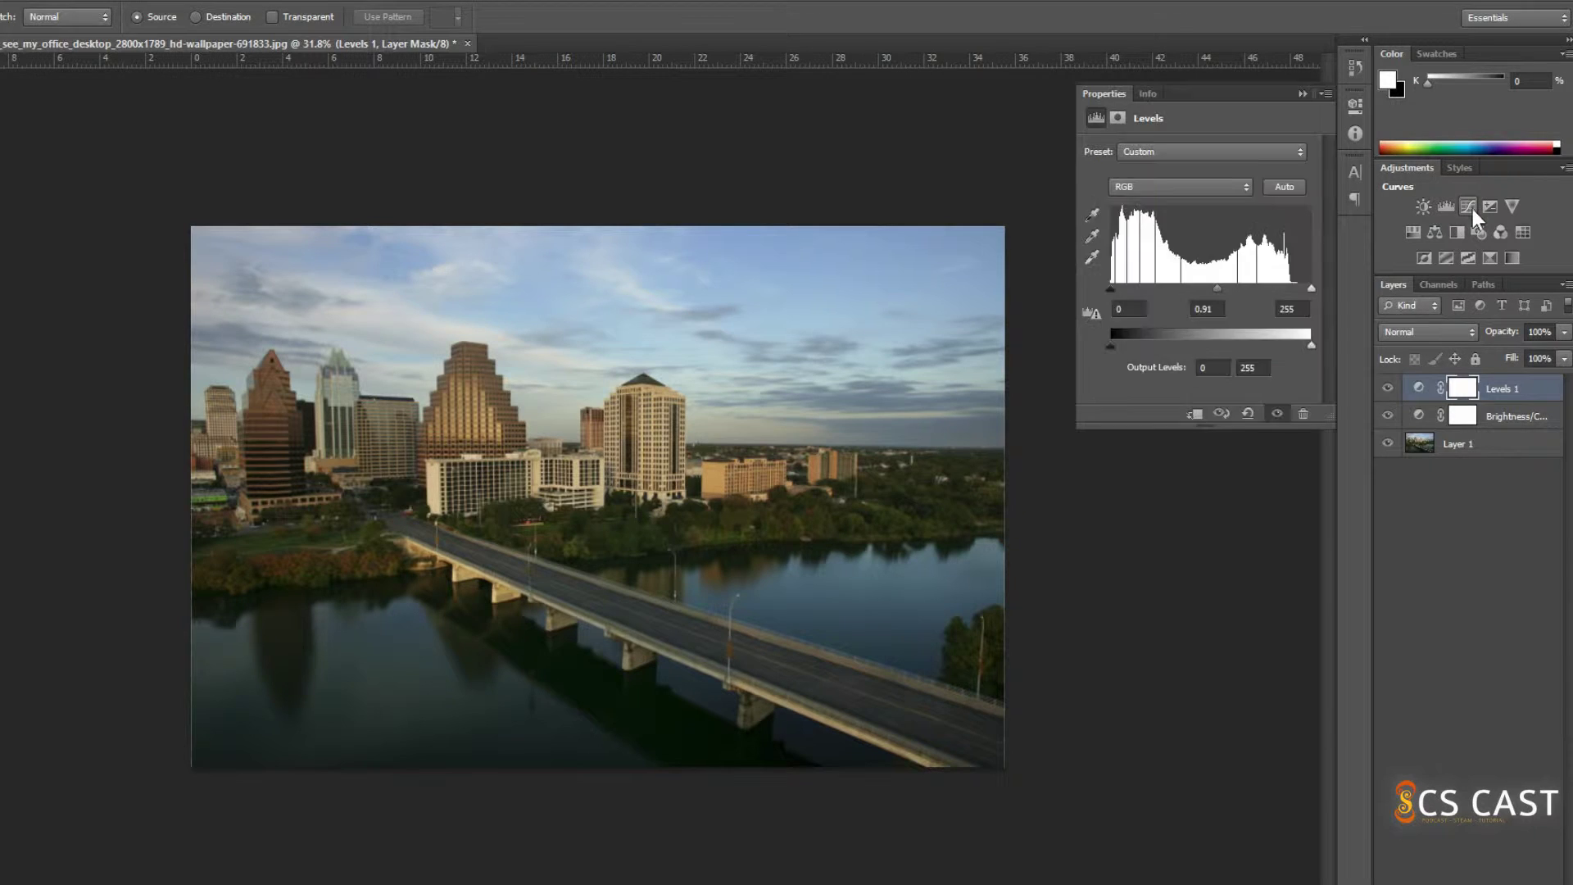
mouse_move(1156, 353)
mouse_down()
mouse_move(1259, 371)
mouse_move(1229, 237)
mouse_move(1299, 274)
mouse_move(1275, 262)
mouse_move(1213, 303)
mouse_move(1133, 185)
mouse_move(1118, 201)
mouse_move(1158, 314)
mouse_move(1155, 361)
mouse_up()
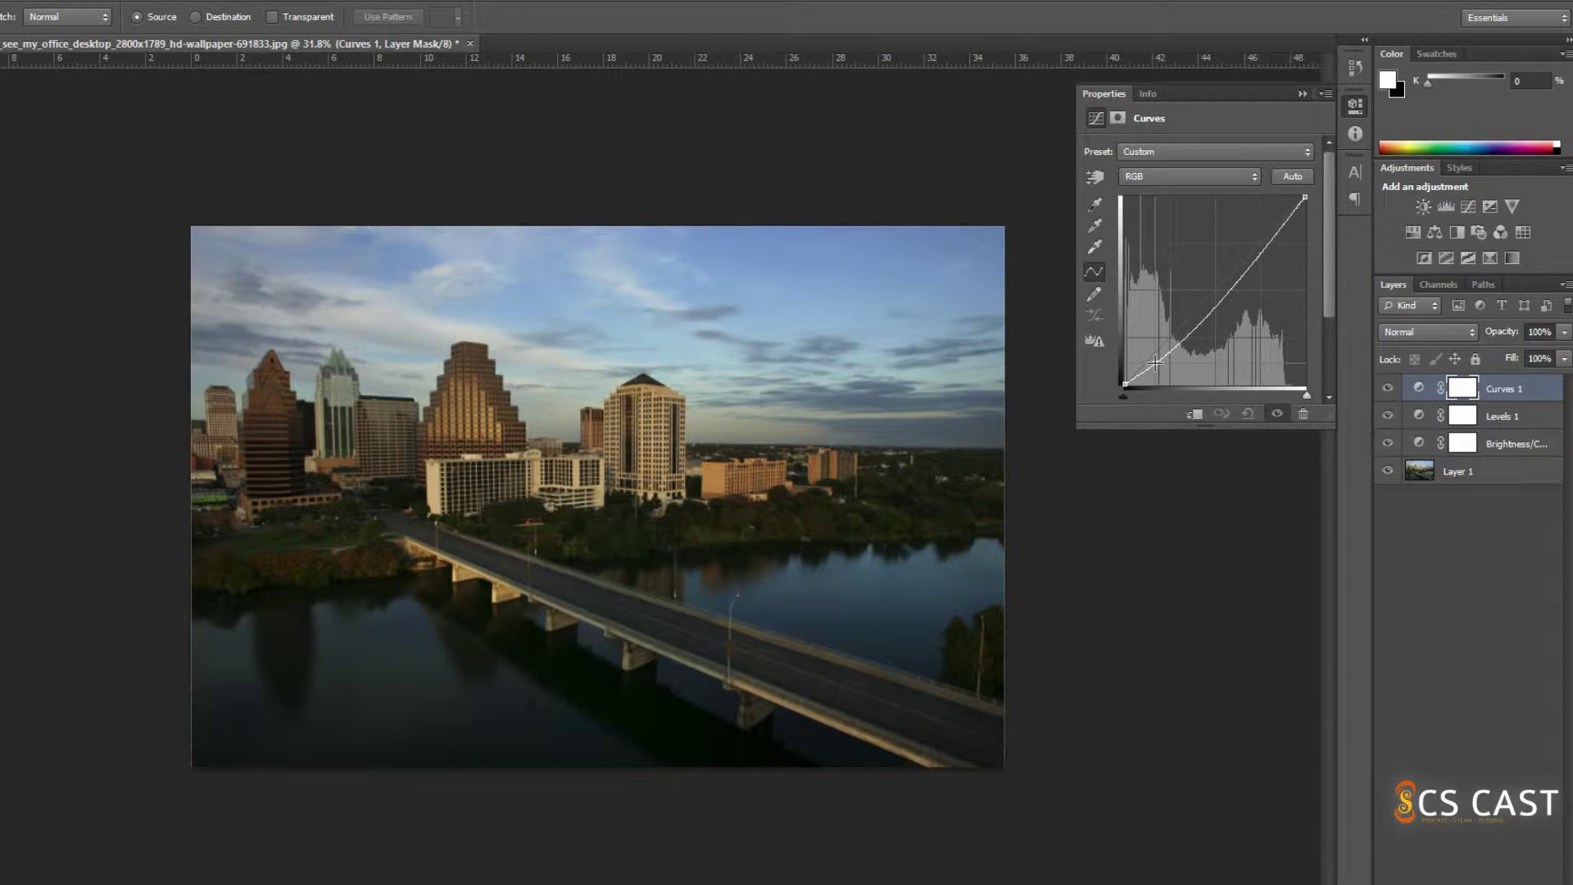
click(1271, 232)
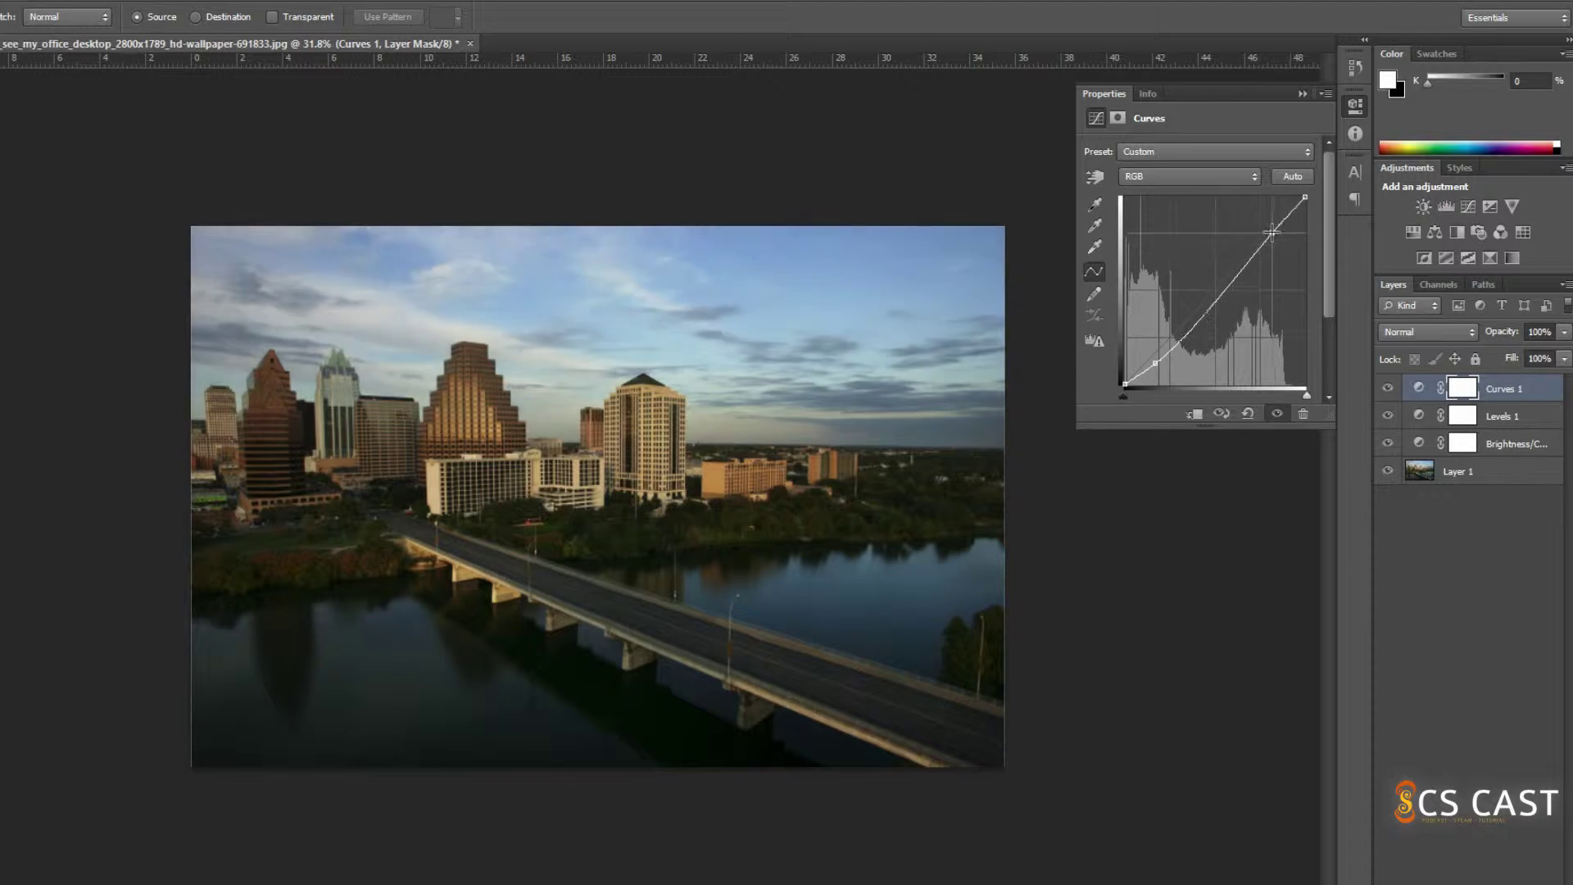
drag(1271, 232, 1266, 220)
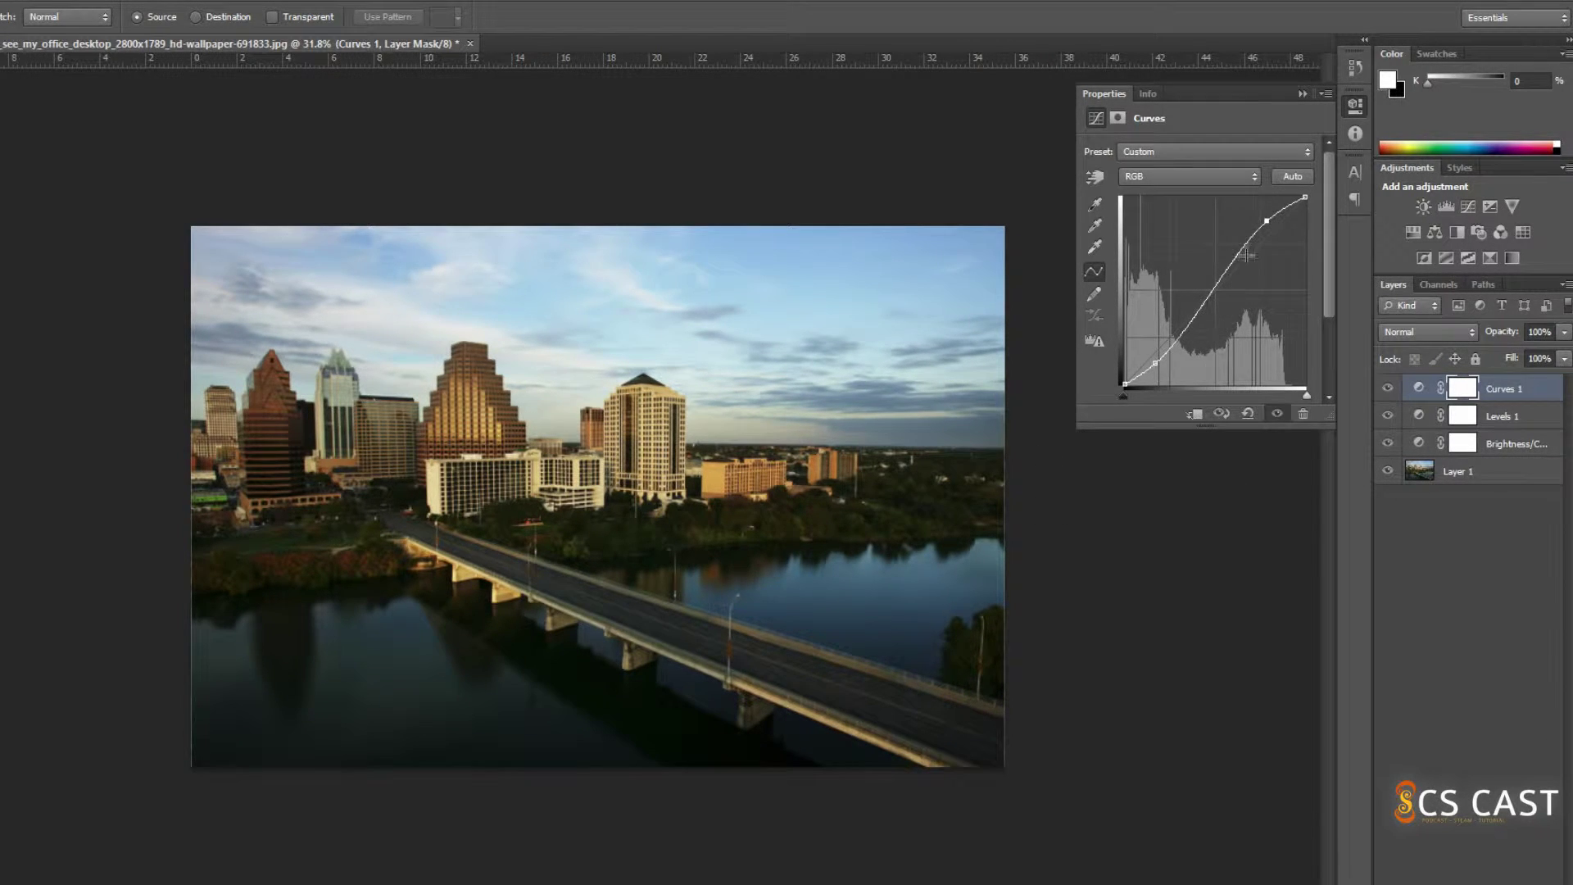
drag(1209, 292, 1215, 274)
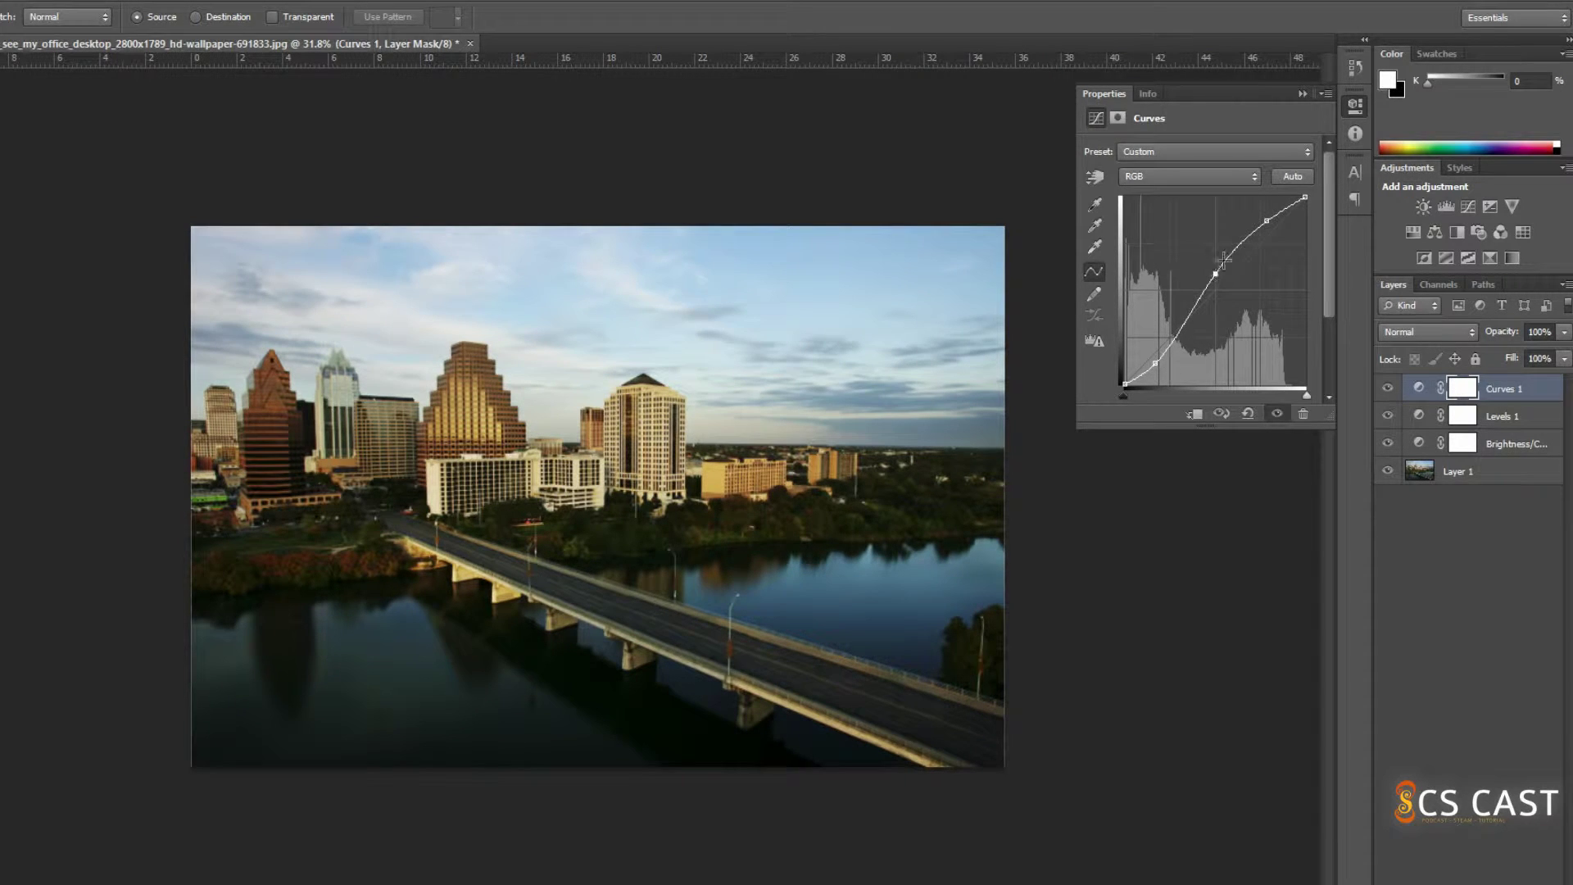
mouse_move(1267, 220)
mouse_down()
mouse_move(1262, 250)
mouse_move(1217, 284)
mouse_move(1268, 241)
mouse_up()
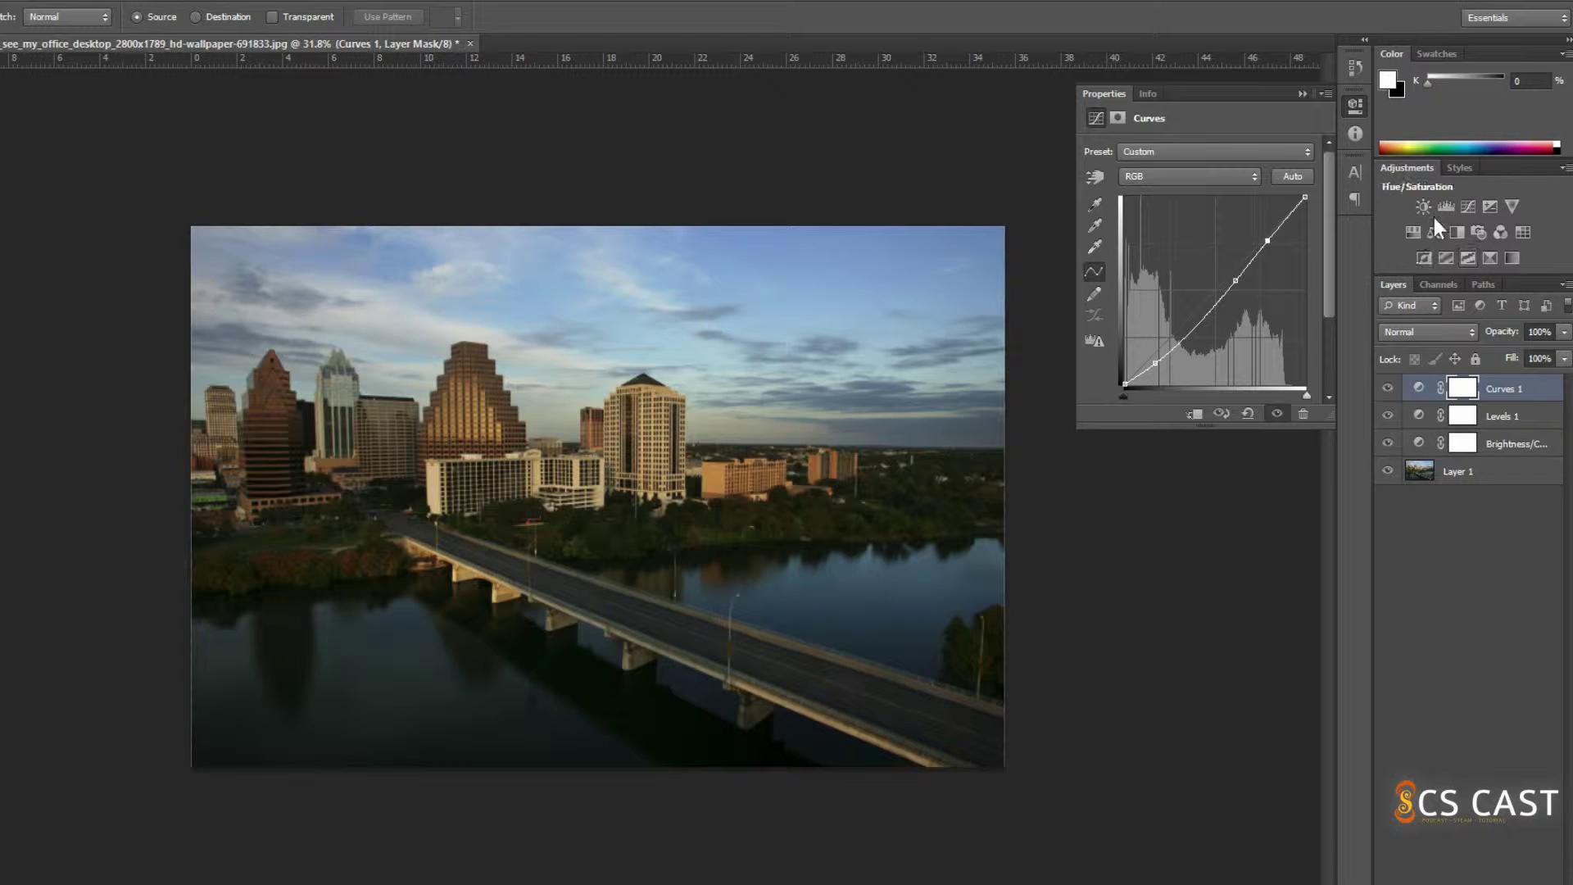
click(1303, 93)
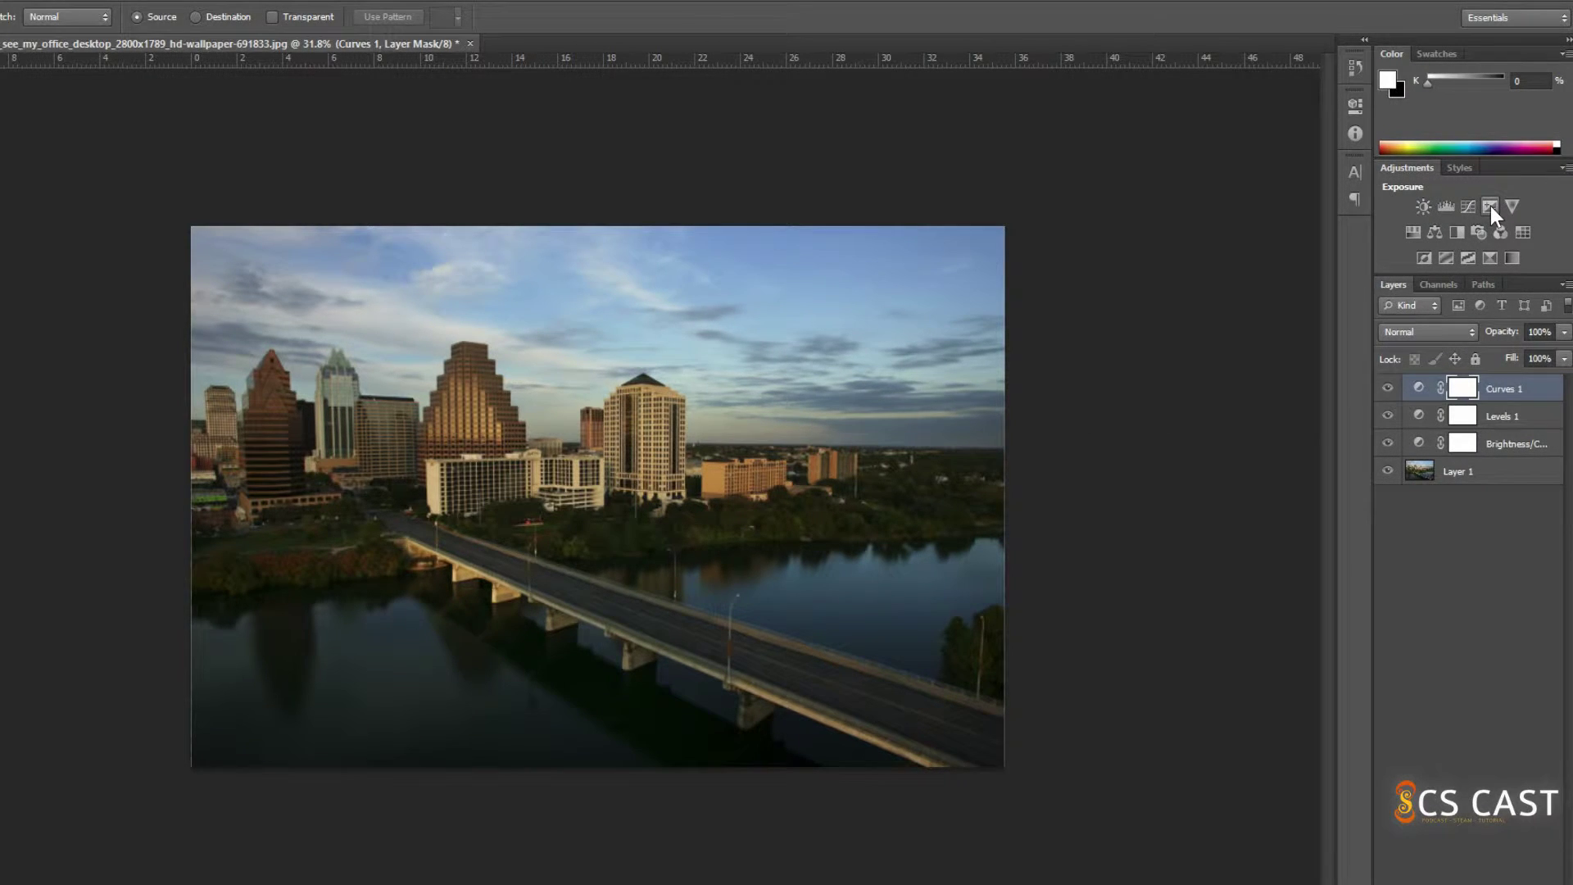
Add an Exposure adjustment layer with exposure +0.39 and offset +0.0124, and fine-tune the gamma correction.
click(1491, 204)
drag(1198, 200, 1079, 309)
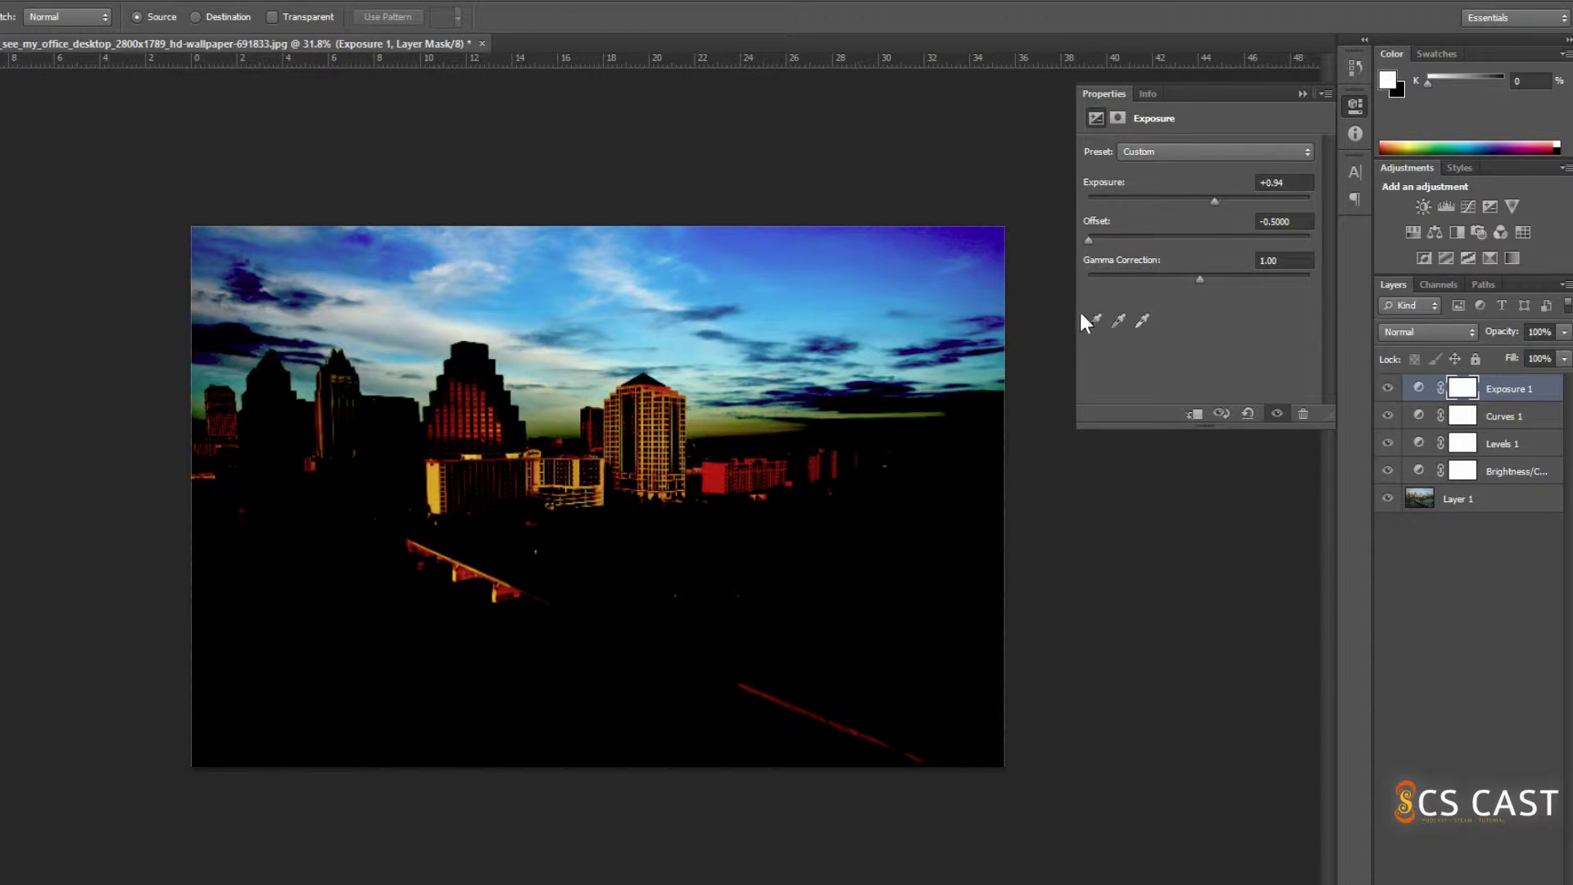
drag(980, 341, 1200, 319)
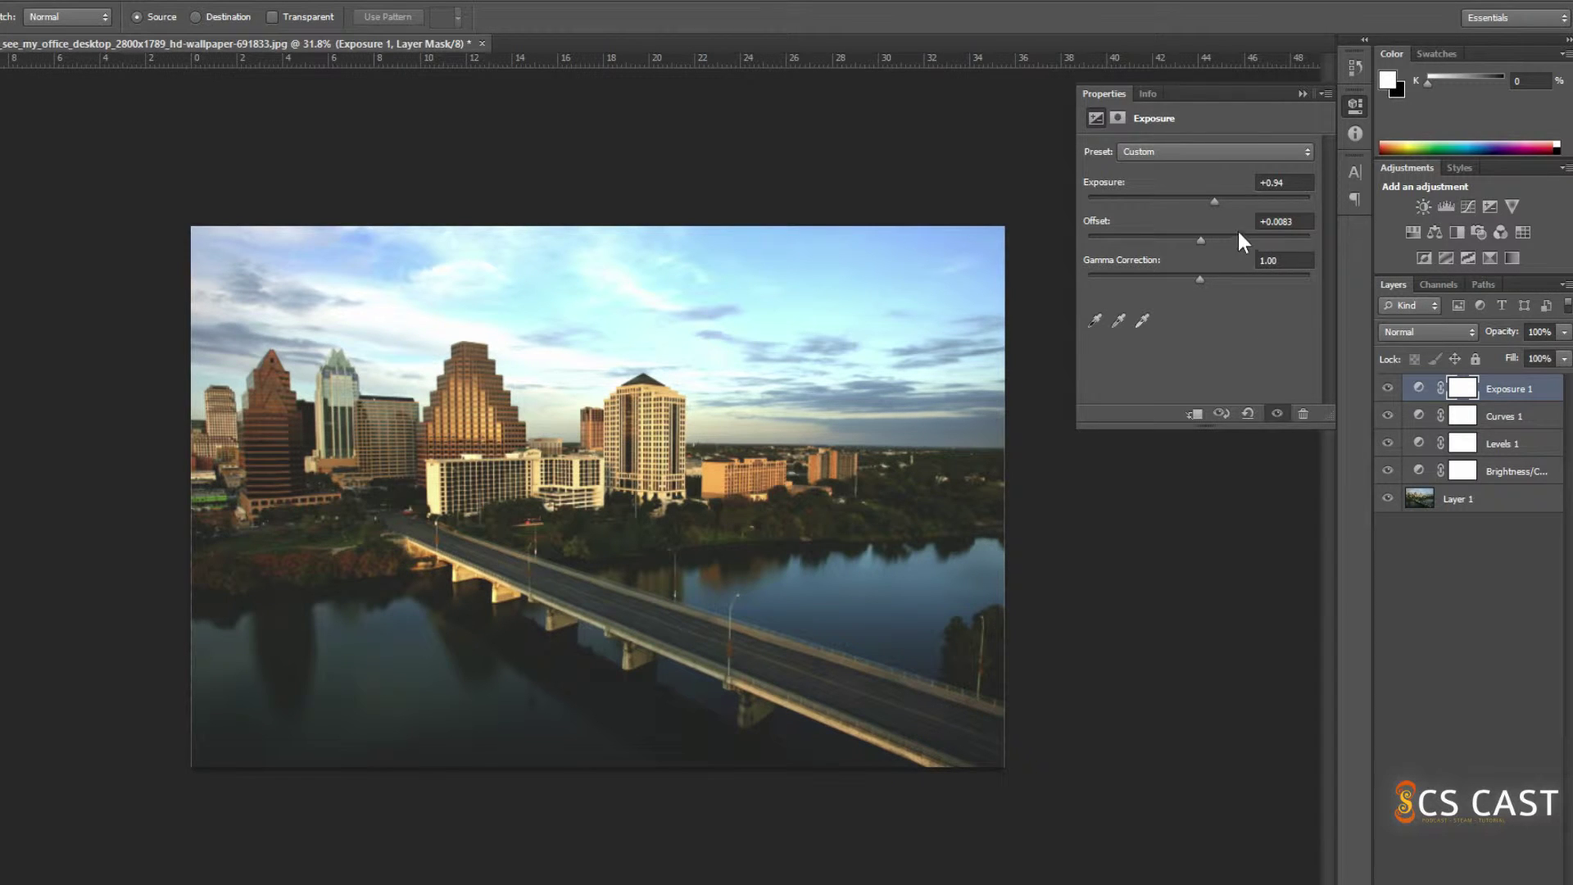
mouse_move(1201, 240)
mouse_down()
mouse_move(1207, 199)
mouse_move(1276, 205)
mouse_move(1233, 203)
mouse_move(1205, 225)
mouse_up()
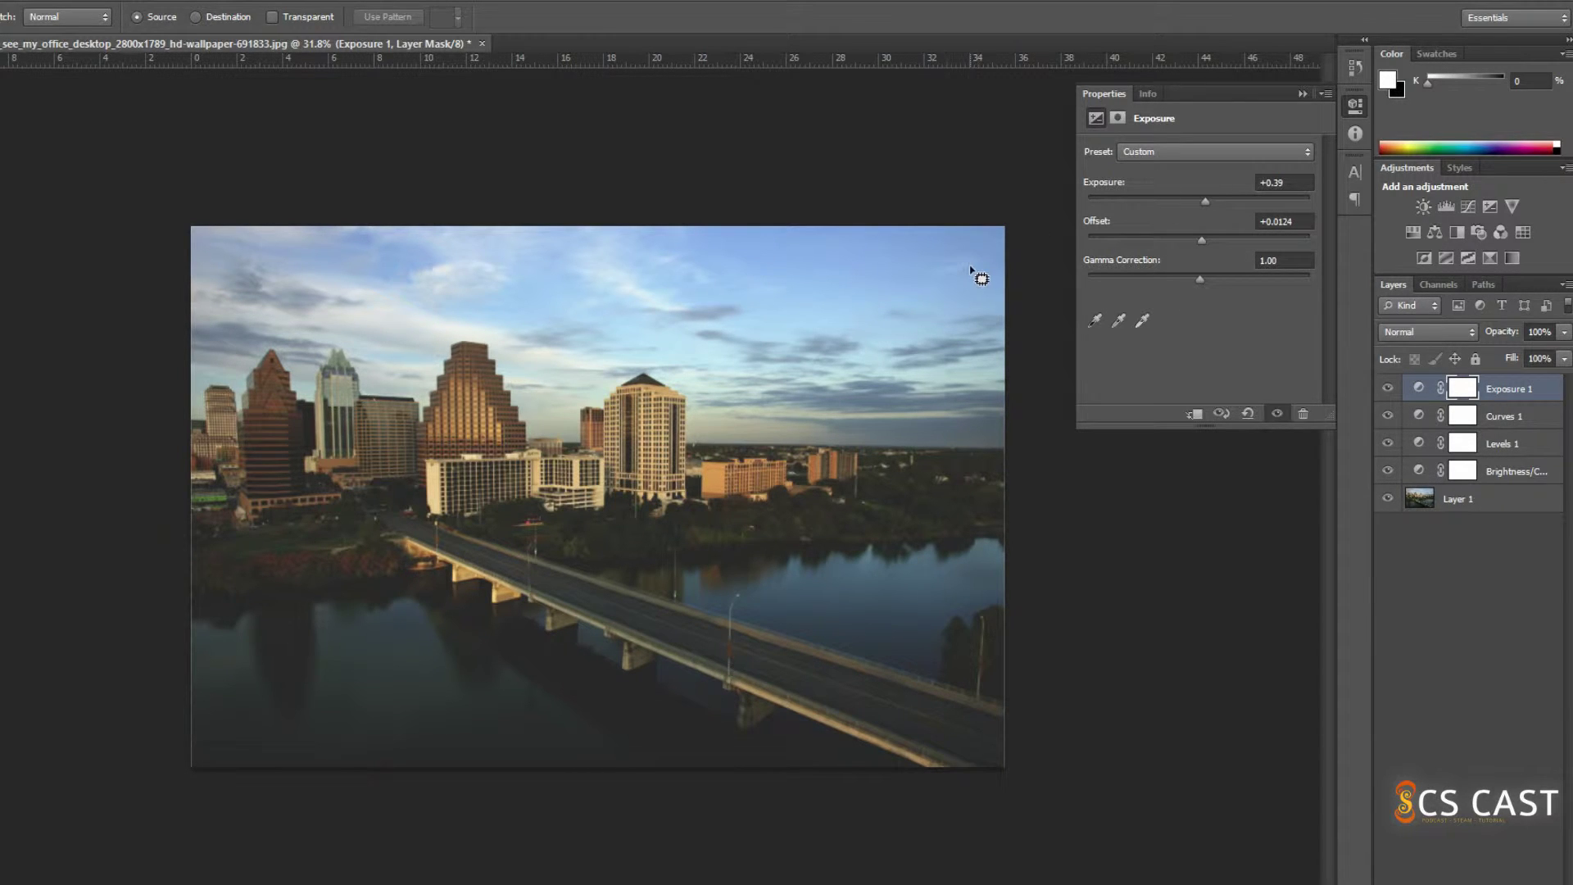
mouse_move(1197, 280)
mouse_down()
mouse_move(1245, 282)
mouse_move(1201, 285)
mouse_move(1190, 306)
mouse_up()
click(1302, 95)
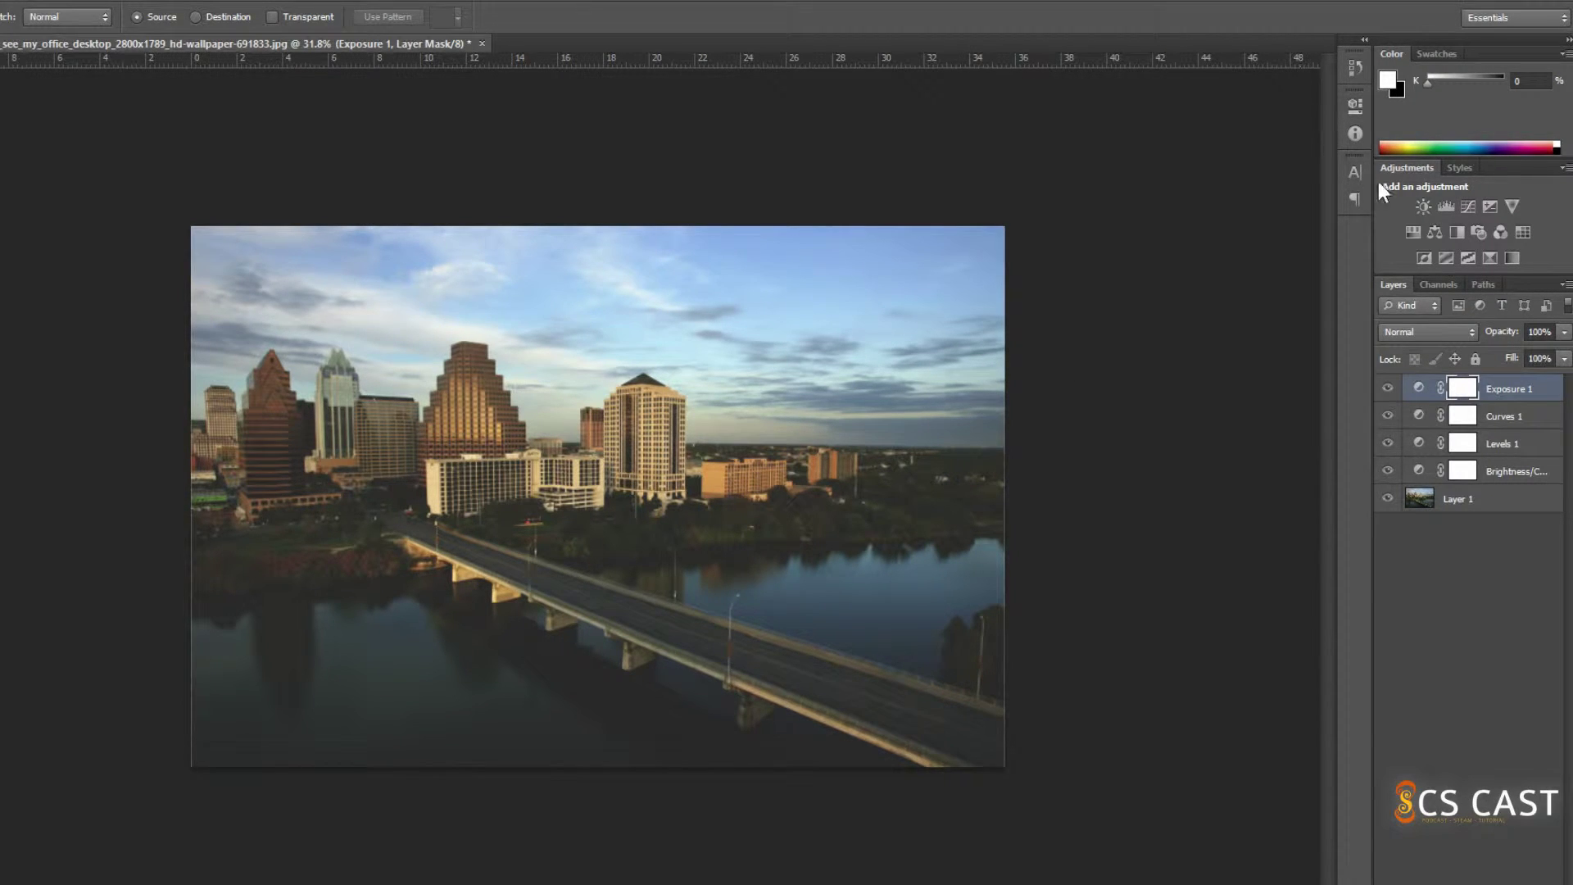
Add a Vibrance adjustment layer and try vibrance at -100 and +36 and saturation at +100 and -99.
click(1511, 208)
click(1512, 208)
drag(1200, 166, 1062, 258)
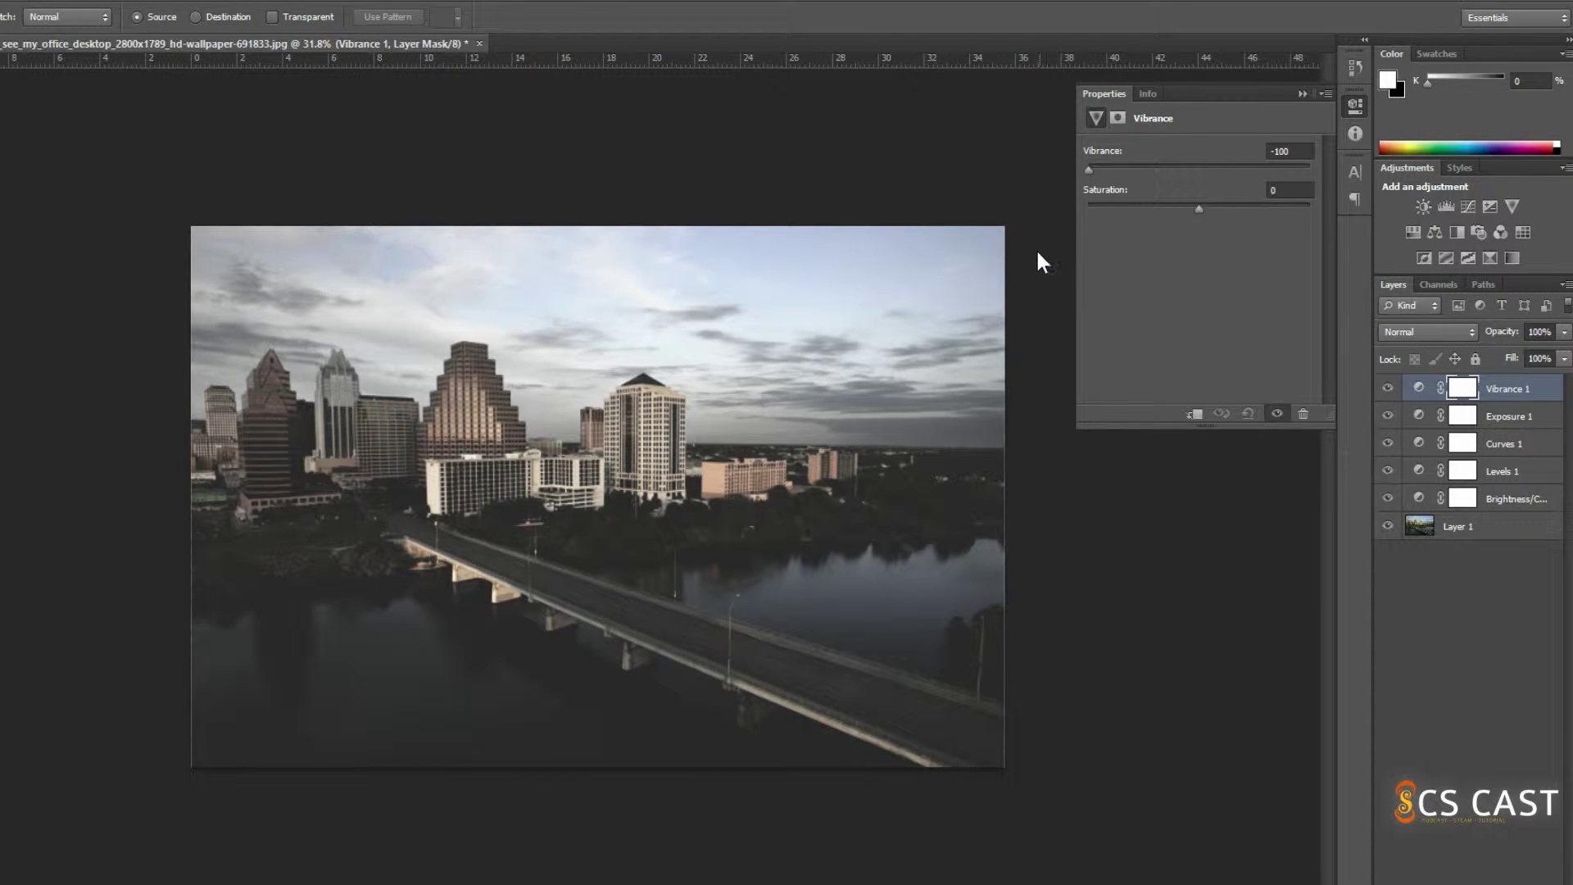
key(ctrl+z)
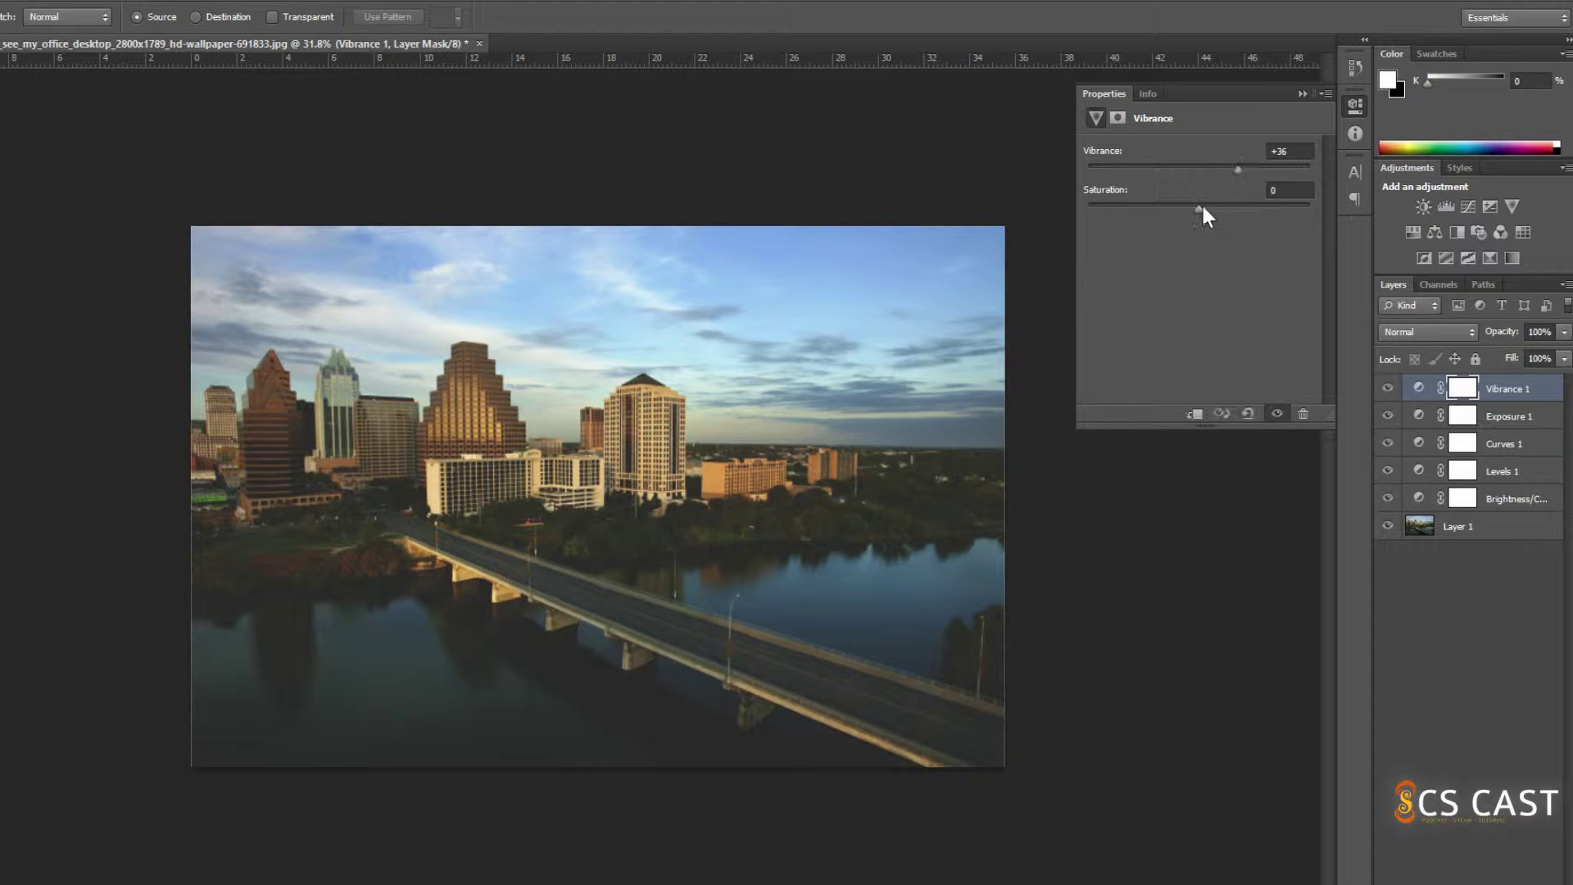
drag(1200, 208, 1332, 210)
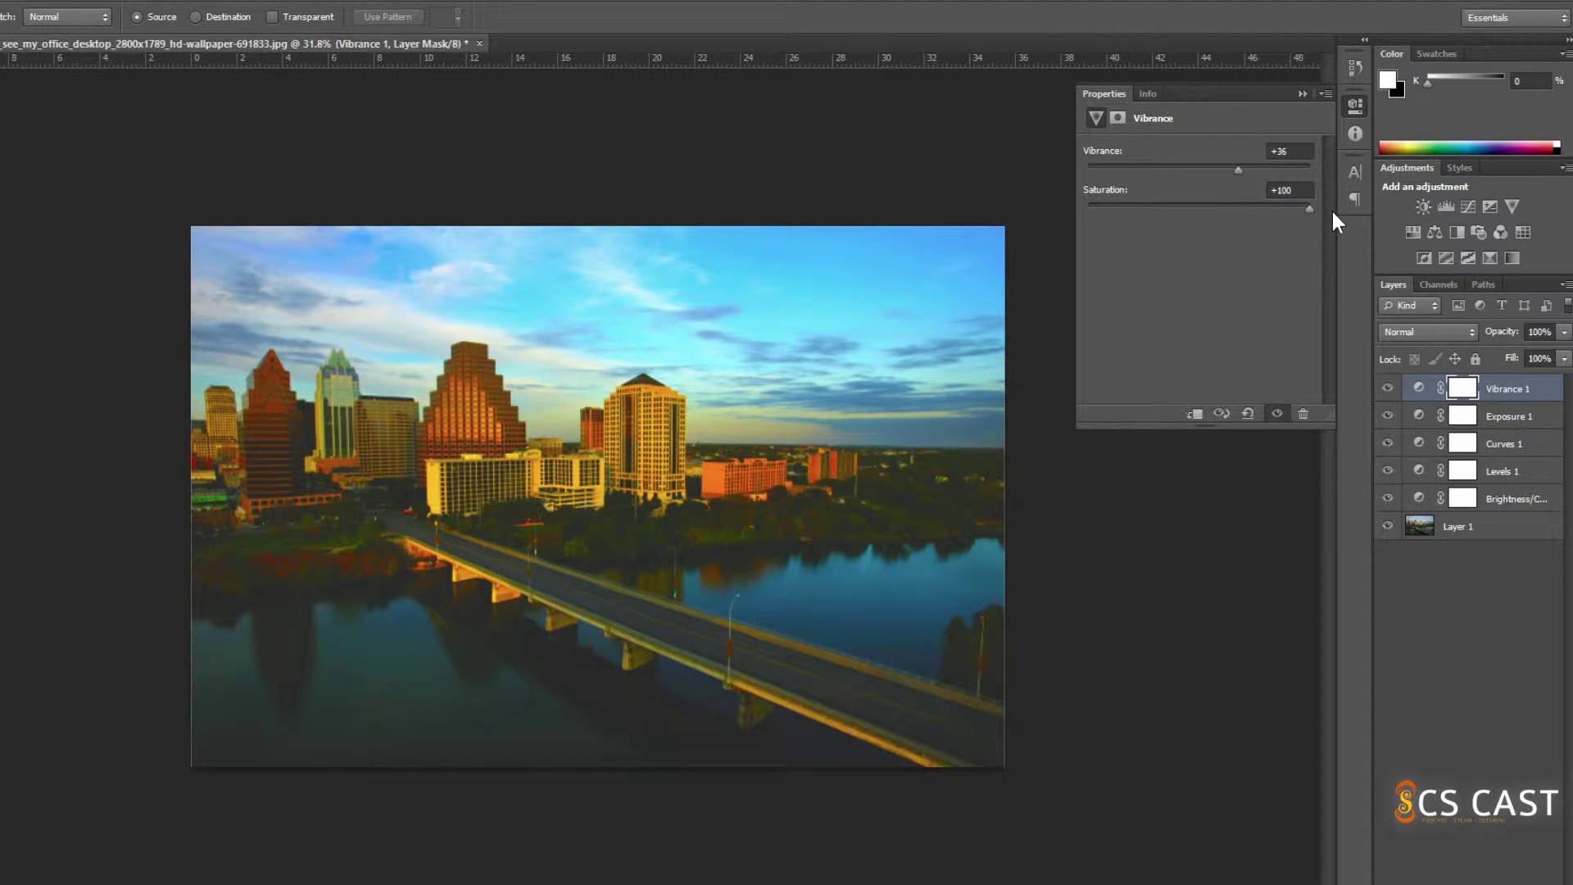
drag(1309, 210, 1086, 229)
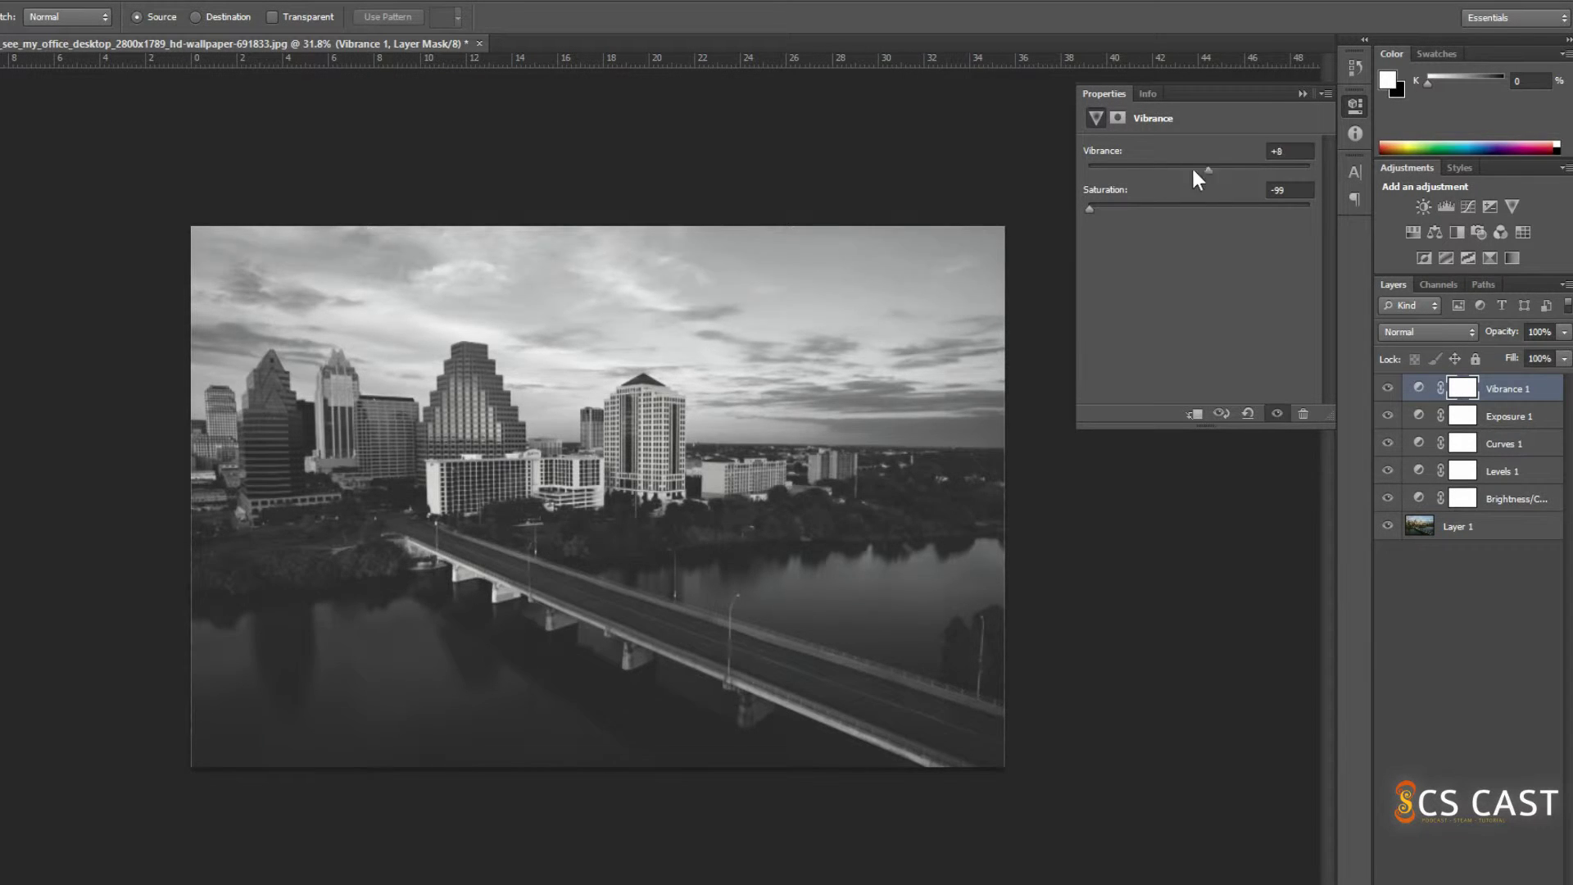
Set the Vibrance layer's vibrance to -26, fine-tune its saturation, and collapse the settings.
drag(1193, 170, 1211, 205)
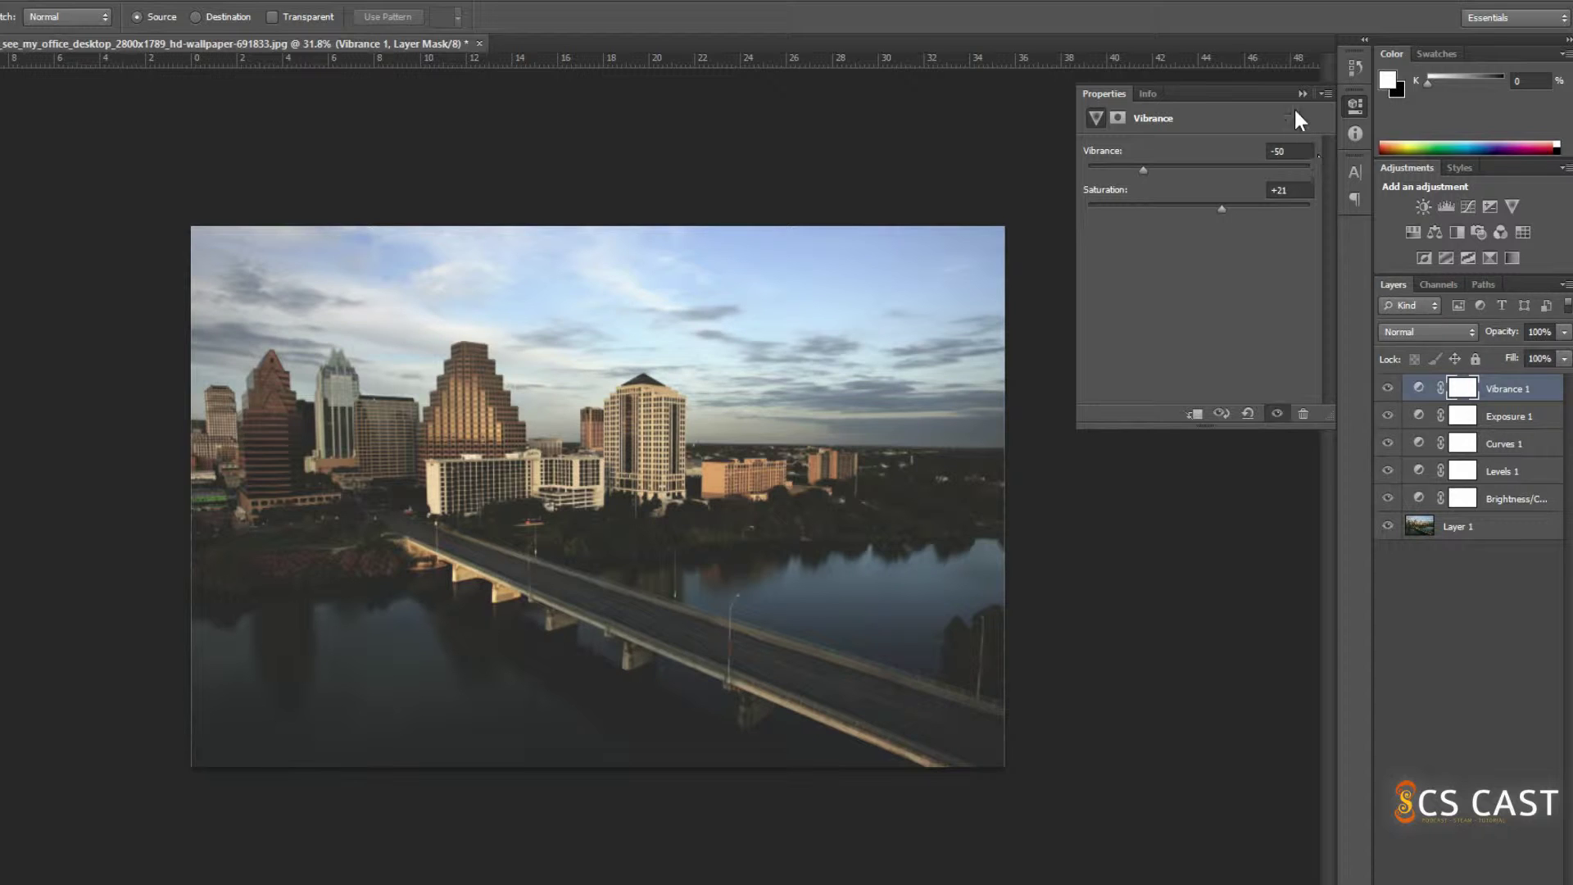
mouse_move(1147, 169)
mouse_down()
mouse_move(1188, 169)
mouse_move(1173, 170)
mouse_up()
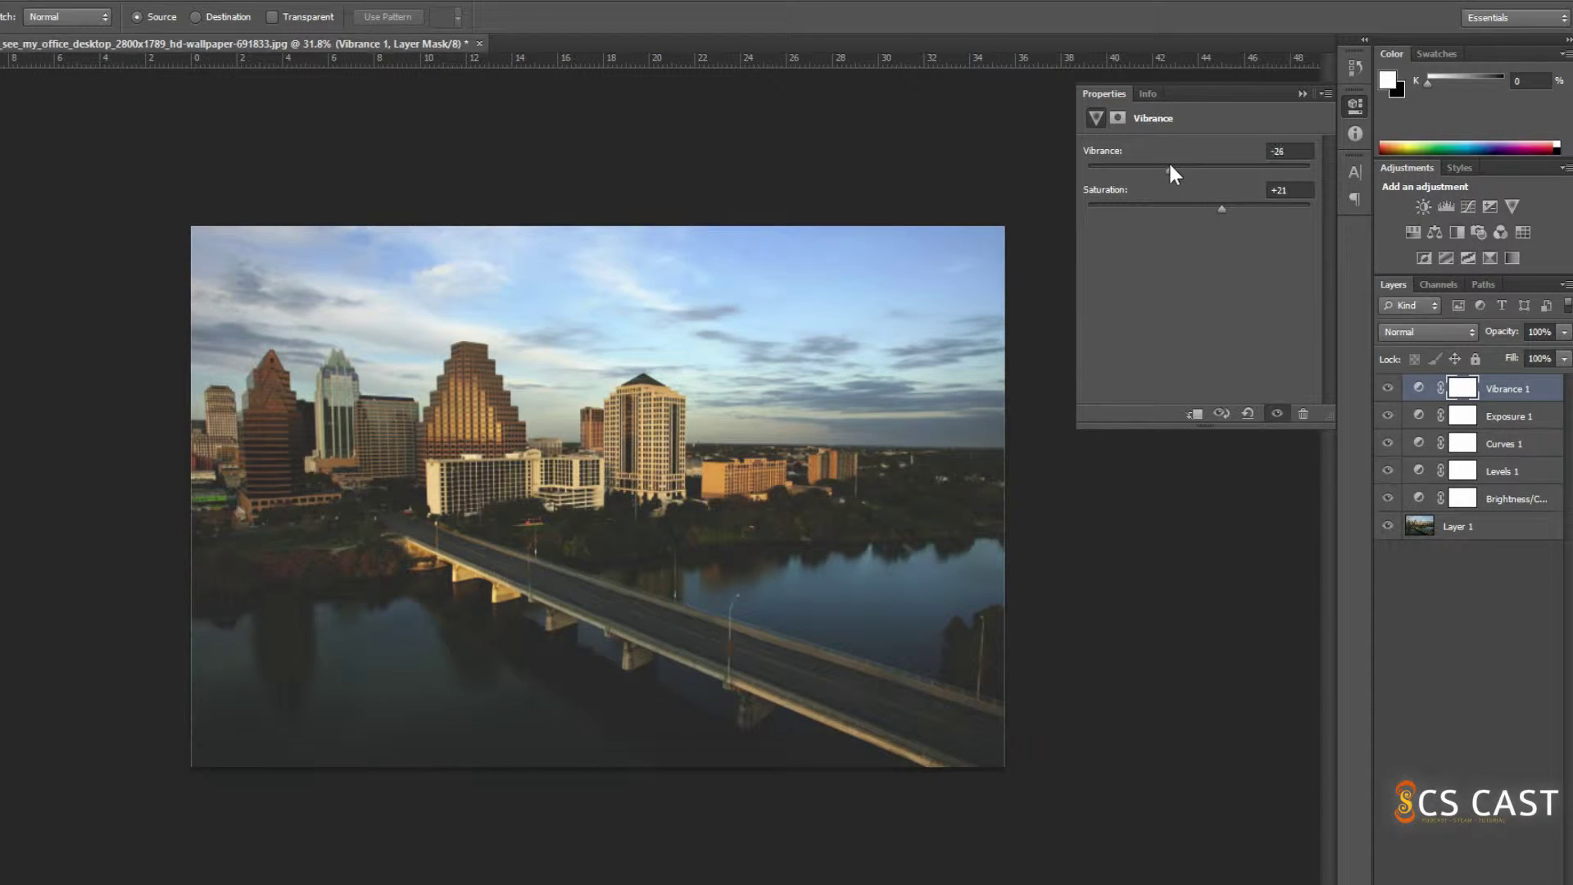
click(1193, 210)
click(1302, 94)
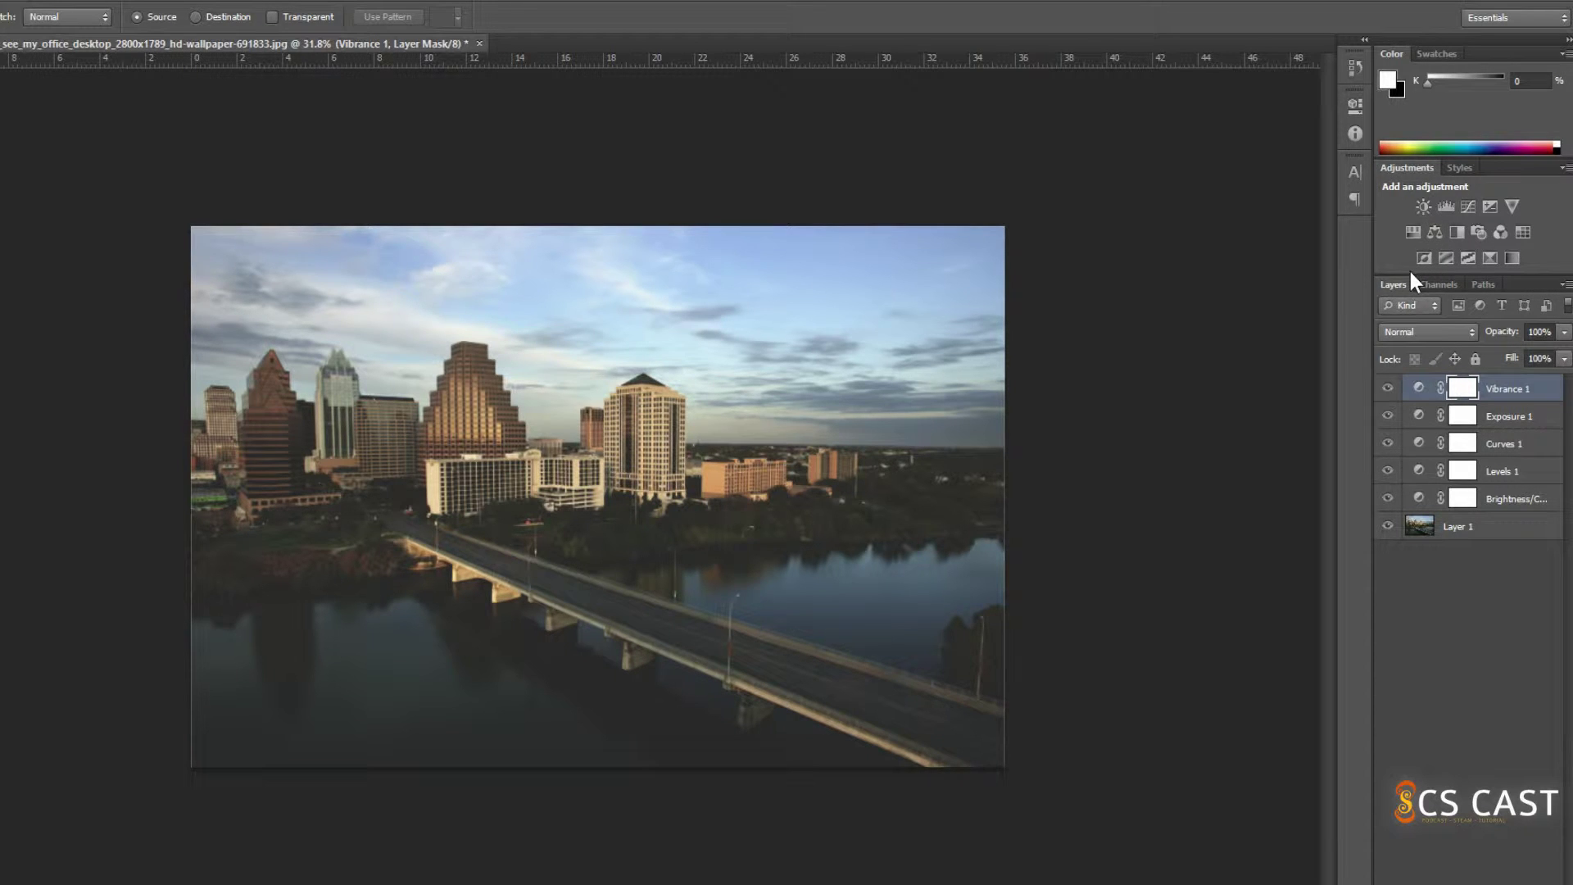
Add a Hue/Saturation adjustment layer with hue -8 and saturation +4, fine-tune its lightness, and collapse the settings.
click(1413, 231)
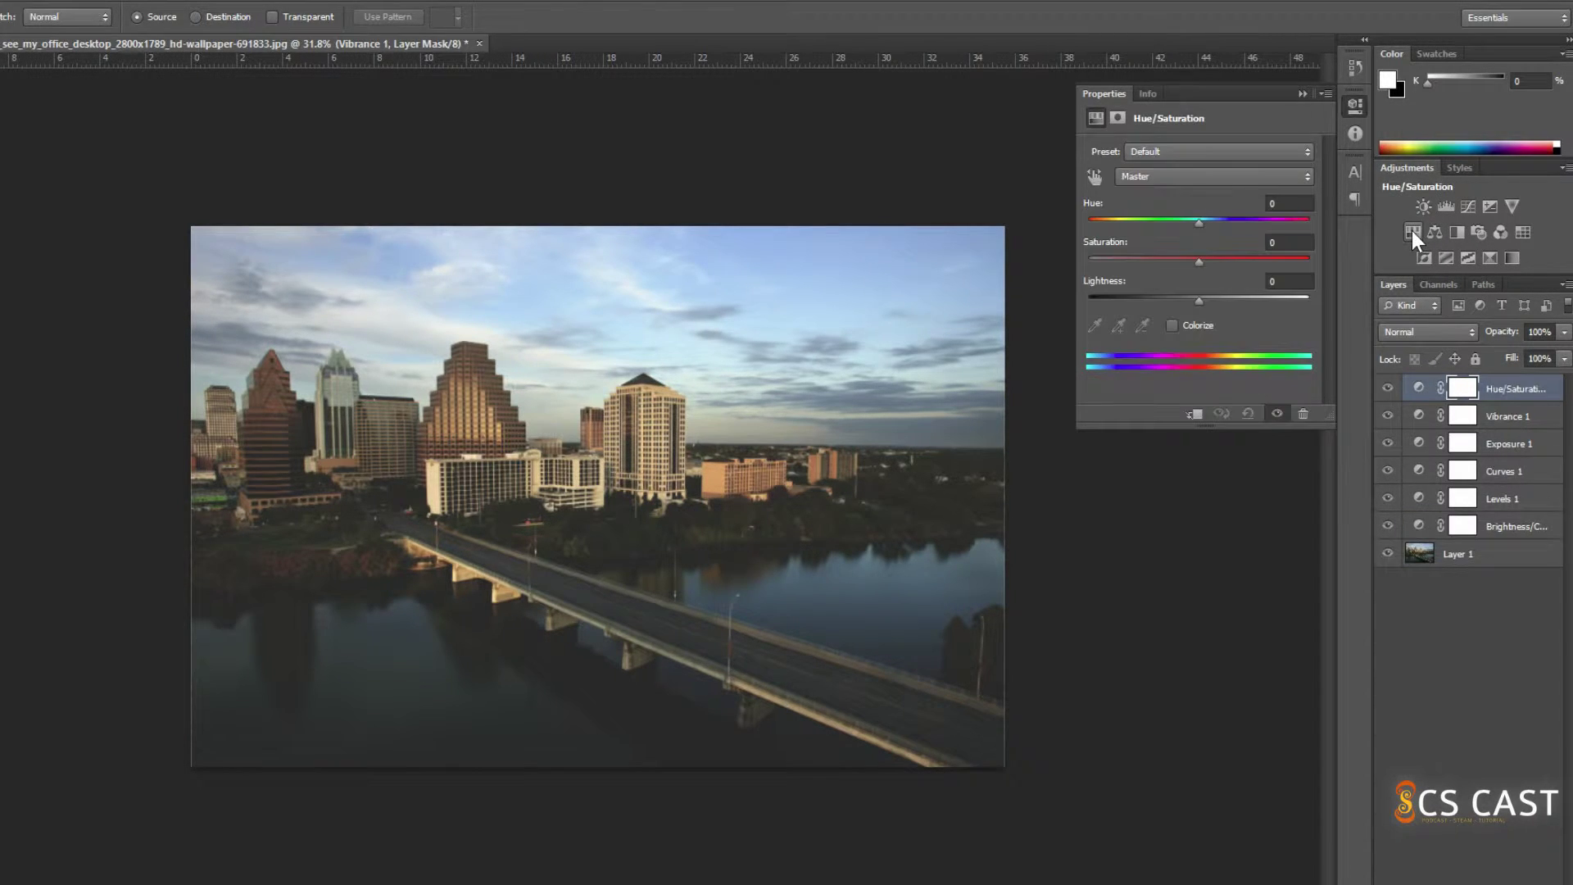
drag(1200, 221, 1251, 287)
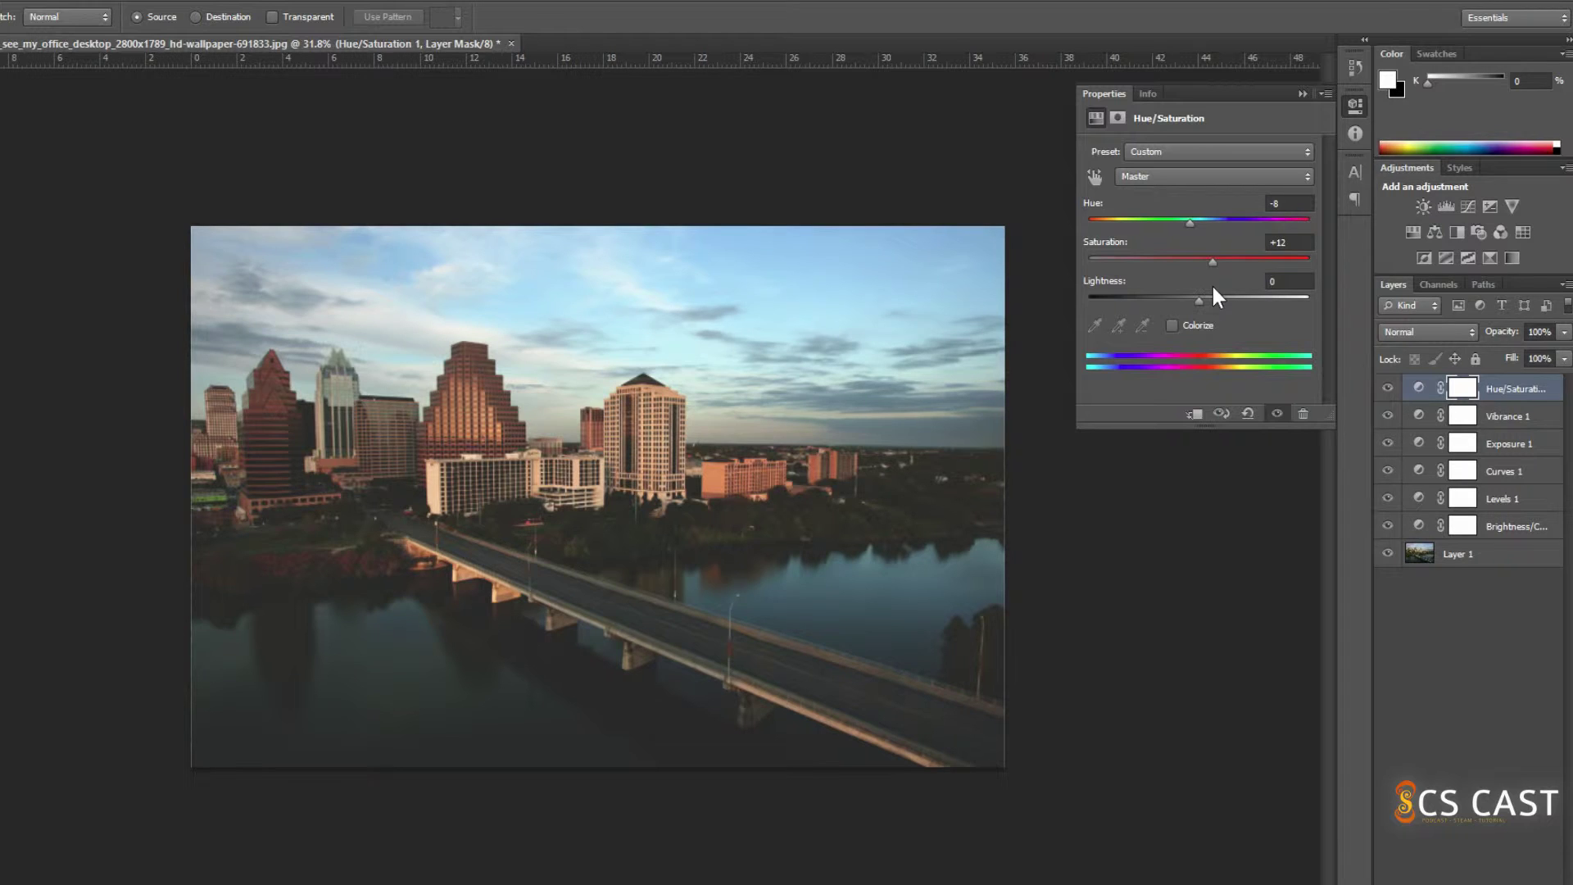
drag(1214, 288, 1352, 269)
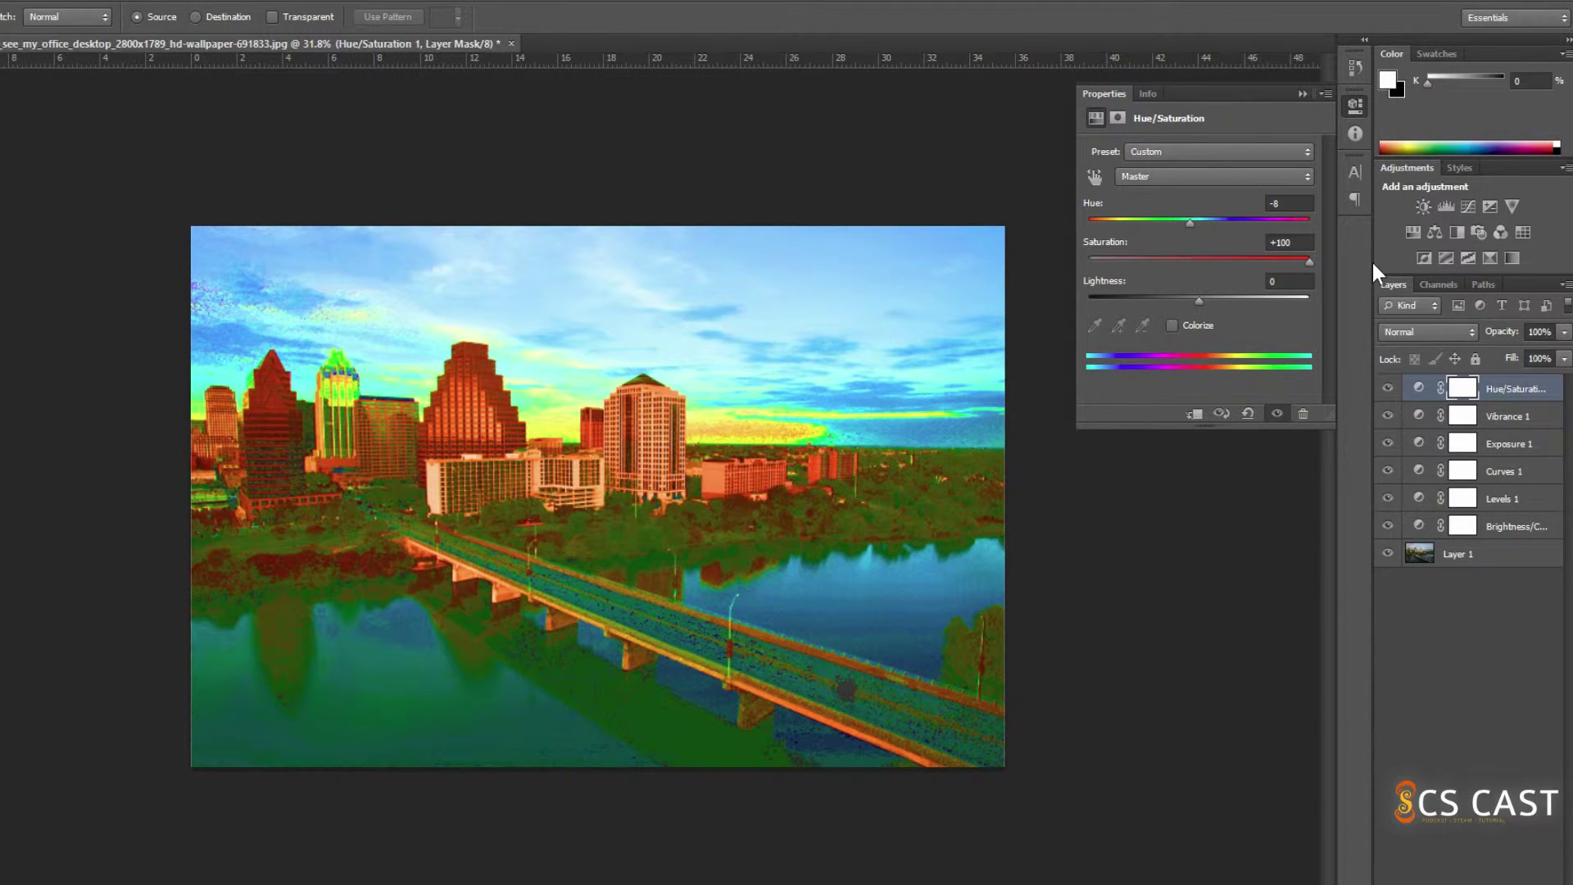
mouse_move(1372, 259)
mouse_down()
mouse_move(1050, 273)
mouse_move(1227, 257)
mouse_move(1357, 283)
mouse_up()
drag(1359, 288, 1207, 284)
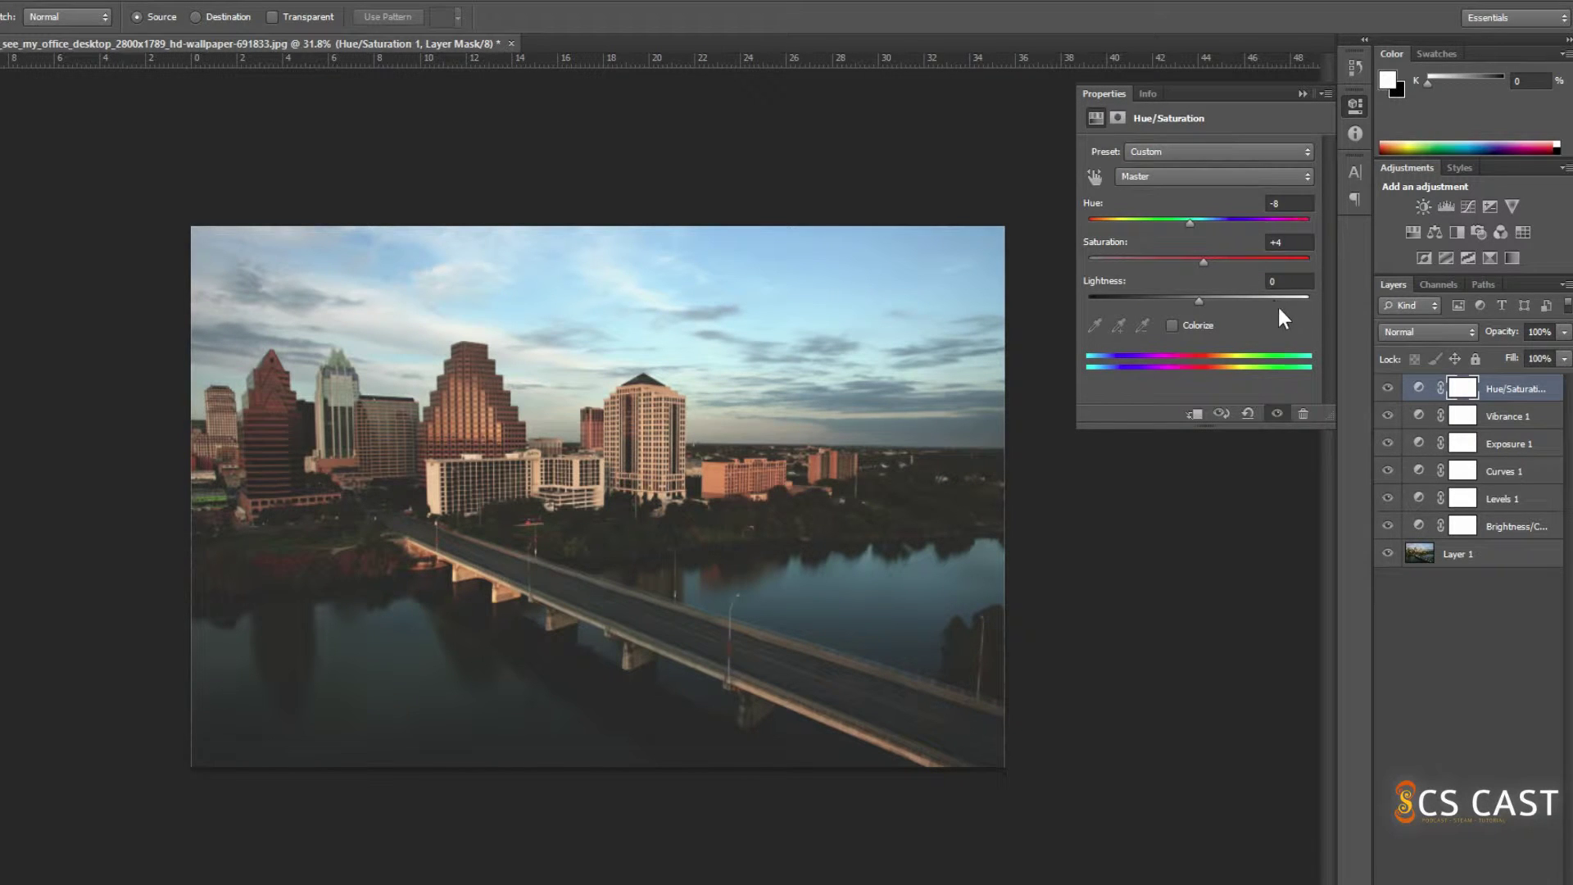
mouse_move(1196, 302)
mouse_down()
mouse_move(1240, 302)
mouse_move(1147, 326)
mouse_move(1201, 320)
mouse_up()
click(1302, 94)
Add a Color Balance adjustment layer and set its midtones to magenta-green +2 and yellow-blue -13, fine-tuning cyan-red.
click(1435, 231)
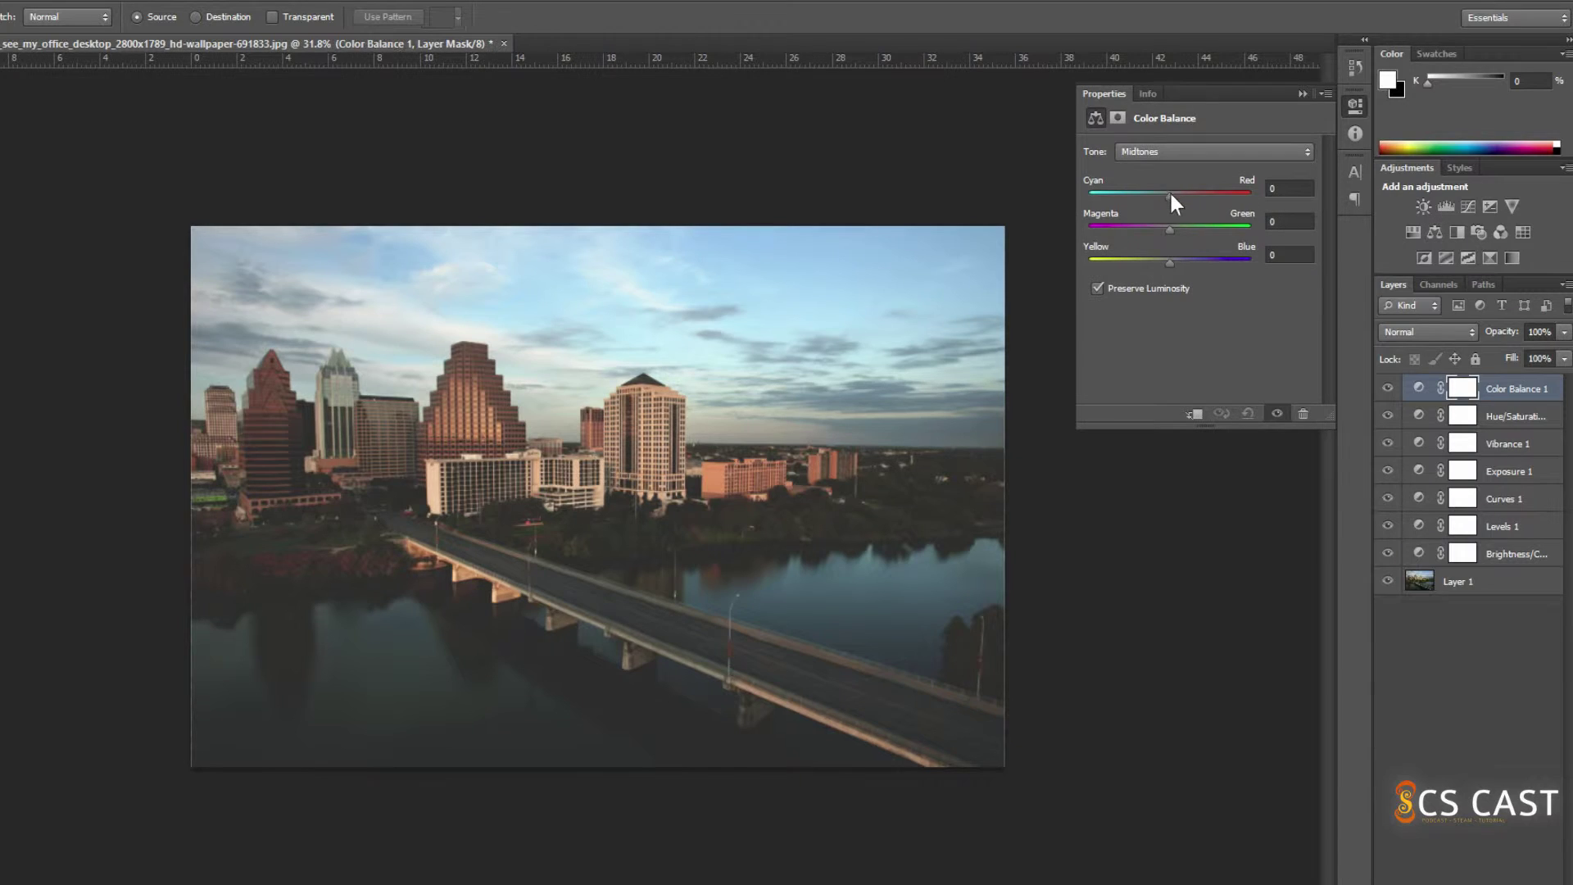
drag(1170, 195, 1155, 262)
drag(1173, 230, 1174, 240)
Set the Color Balance shadows to cyan-red +4, magenta-green -7 and yellow-blue +3.
click(1142, 148)
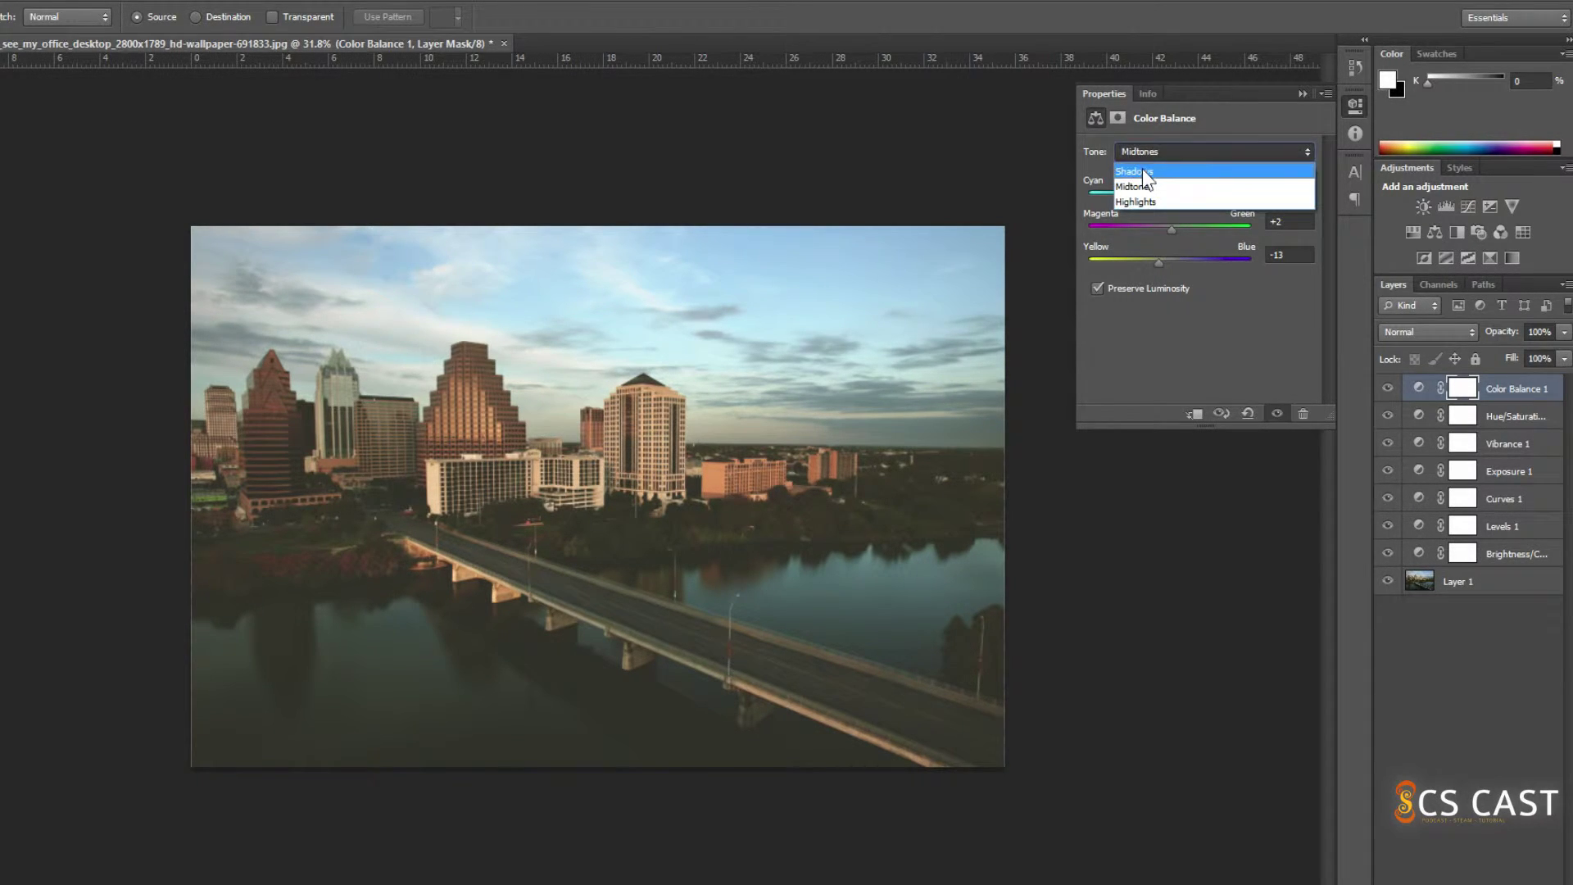
click(1142, 168)
drag(1170, 197, 1173, 195)
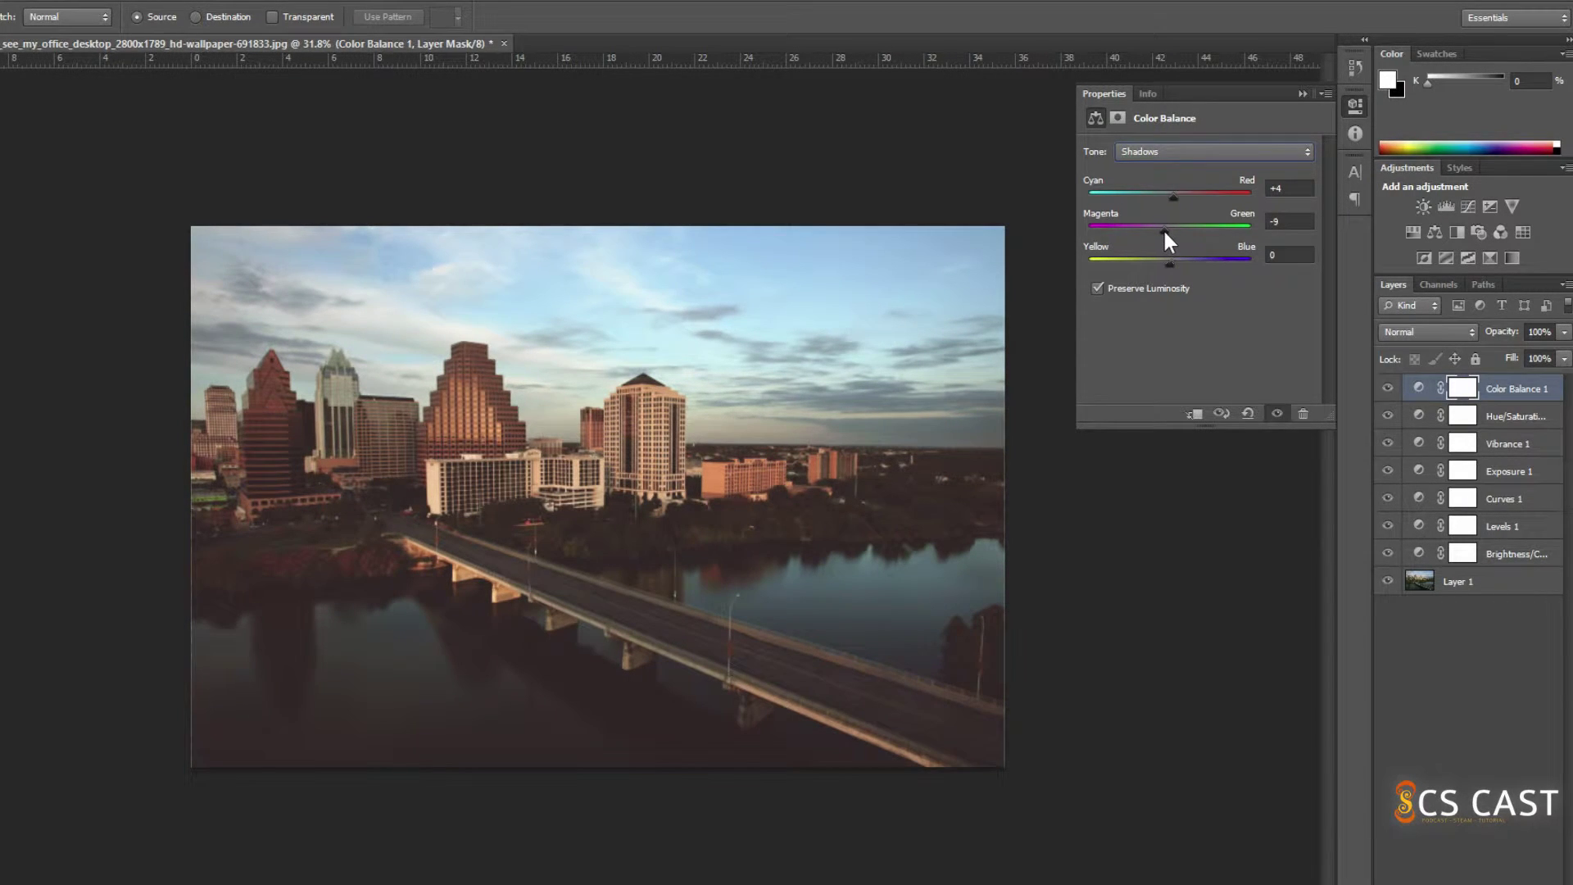
drag(1173, 264, 1173, 263)
Set the Color Balance highlights to magenta-green +7 and fine-tune their cyan-red balance.
click(1182, 155)
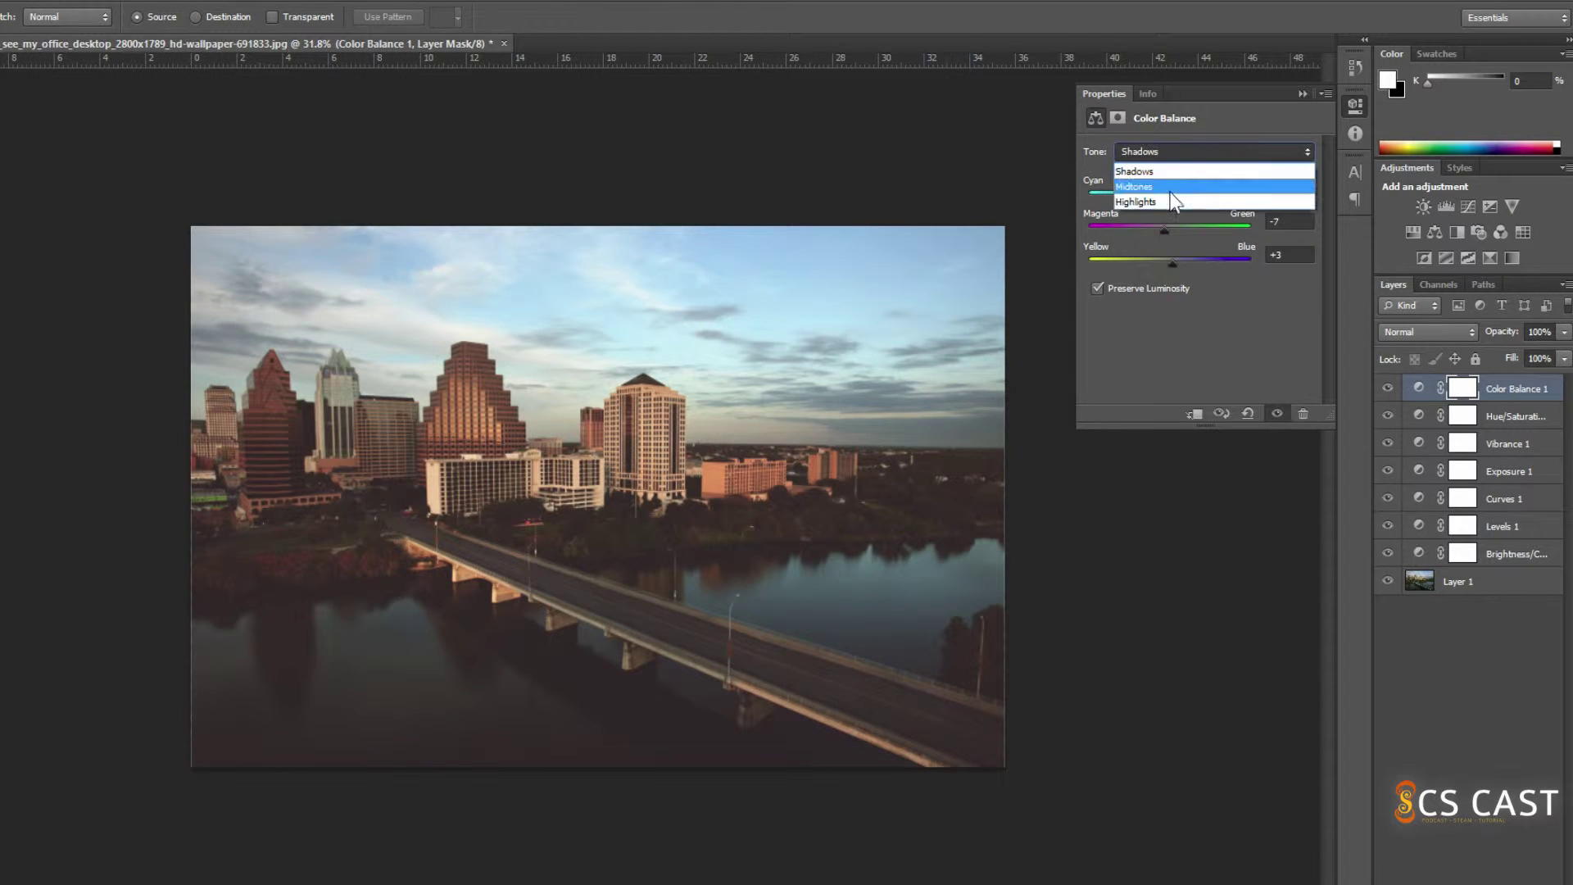
click(1163, 203)
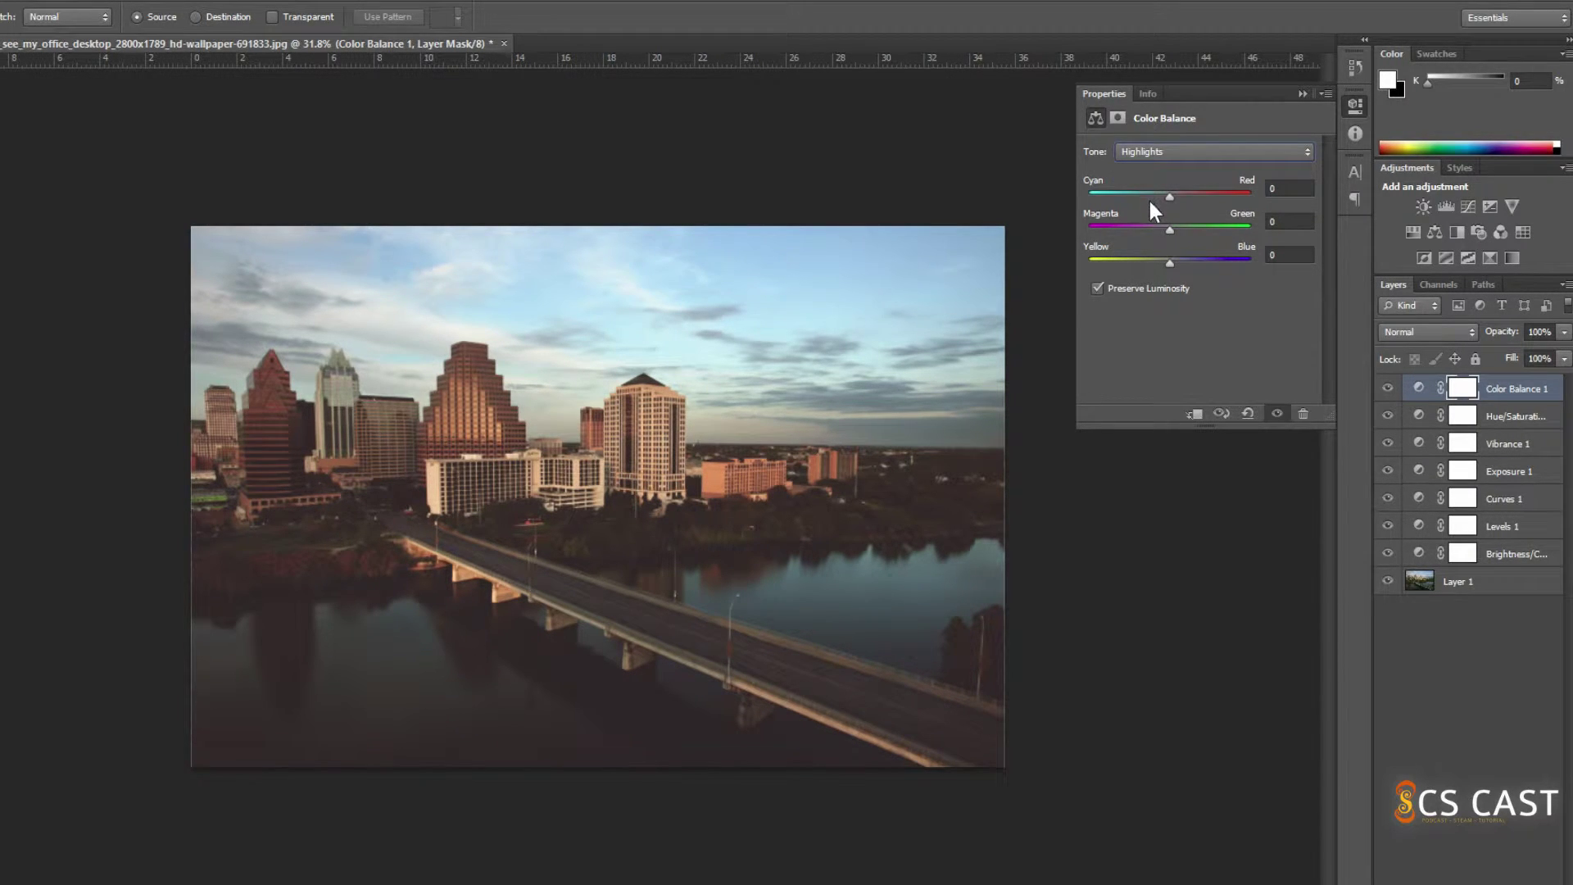
drag(1171, 229, 1162, 190)
Return to the Color Balance shadows, set magenta-green to -6 with cyan-red at +4, and collapse the settings.
click(1170, 154)
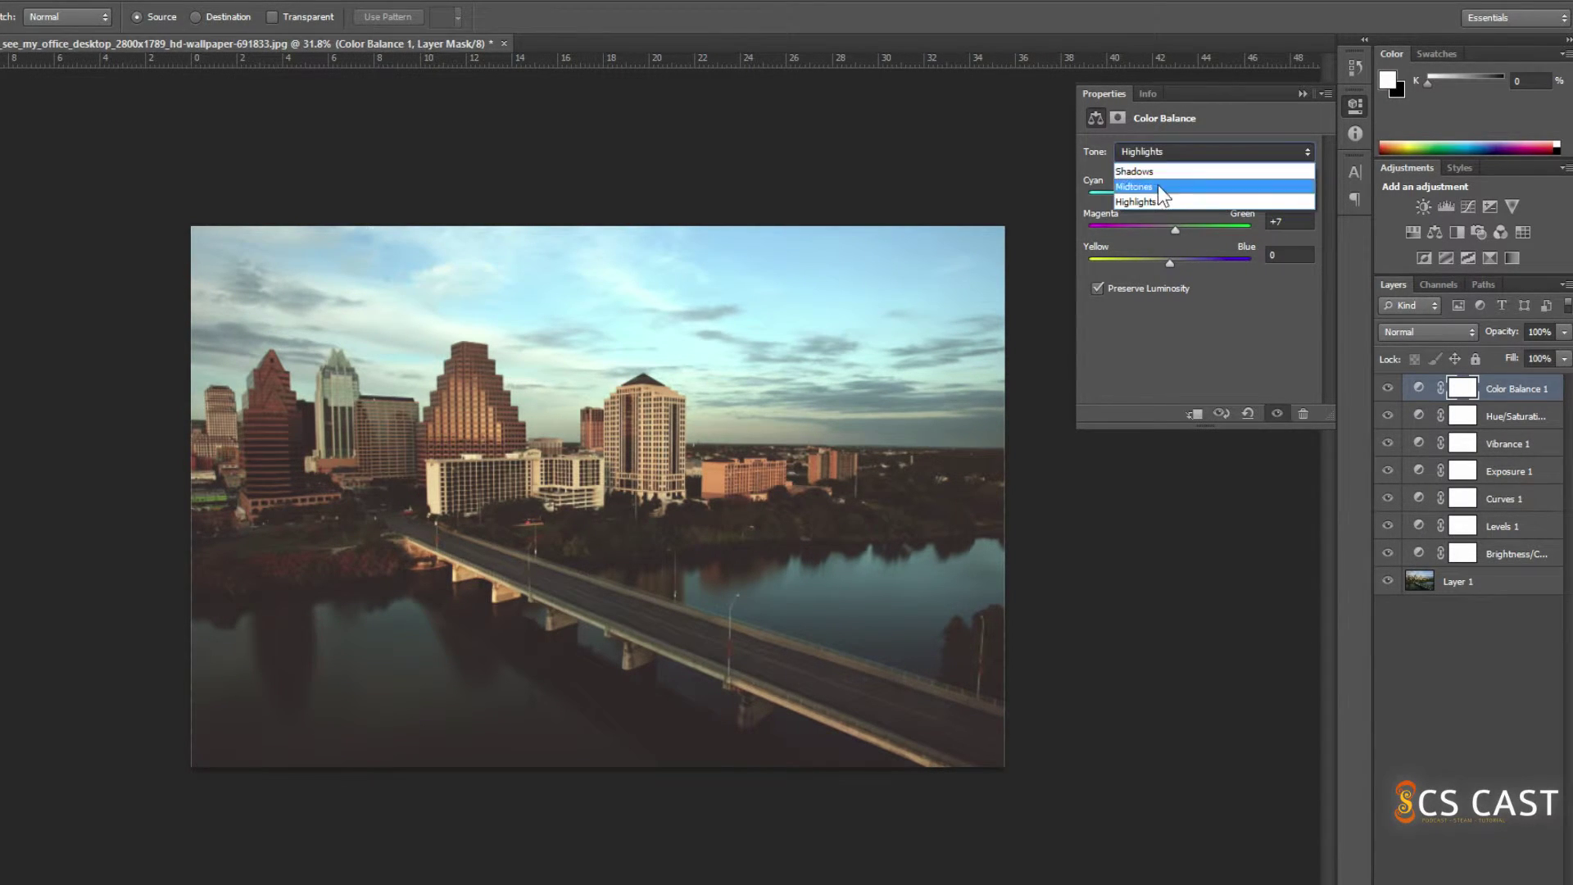
click(1151, 200)
click(1149, 152)
click(1143, 171)
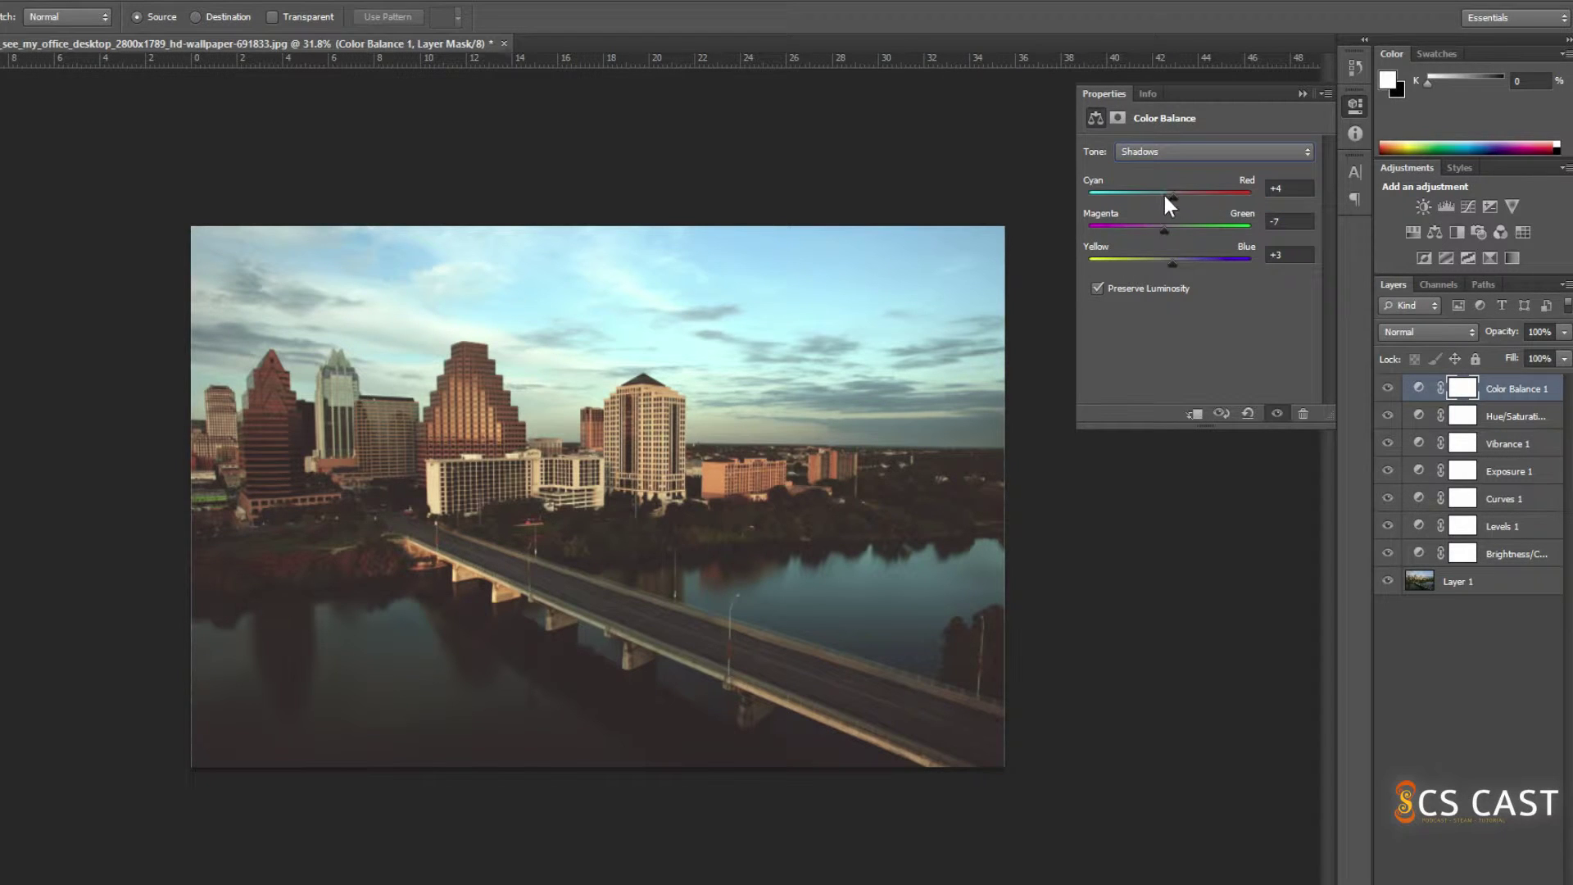
click(1170, 195)
drag(1167, 198, 1173, 194)
click(1164, 226)
click(1302, 94)
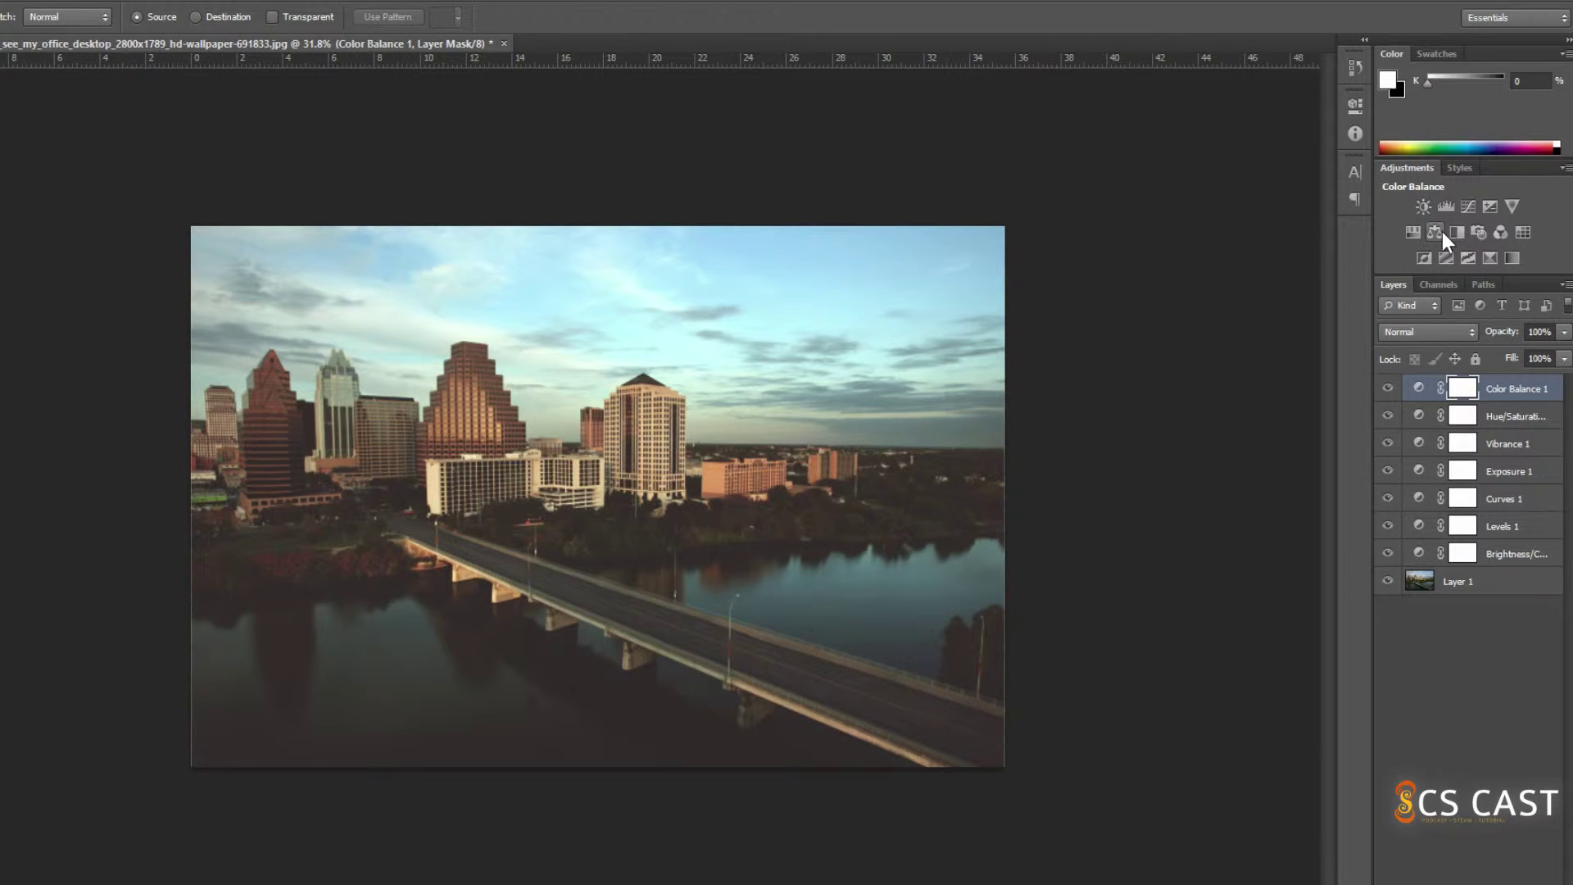
Add a Photo Filter adjustment layer and try the Warming Filter (81), Cooling Filter (82) and Orange presets.
click(1483, 234)
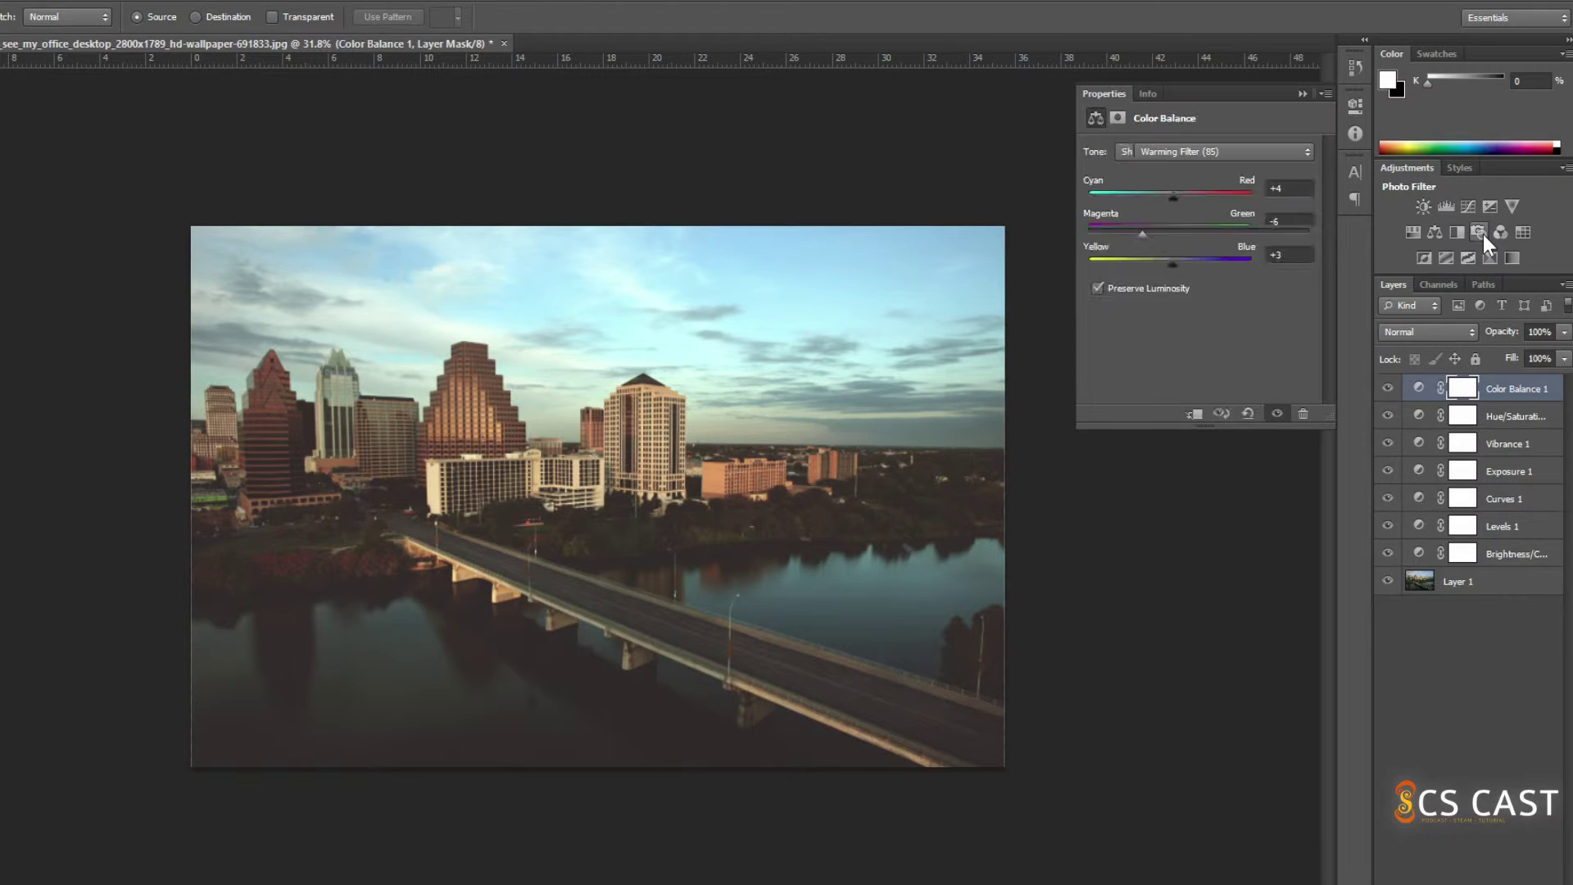
click(1147, 154)
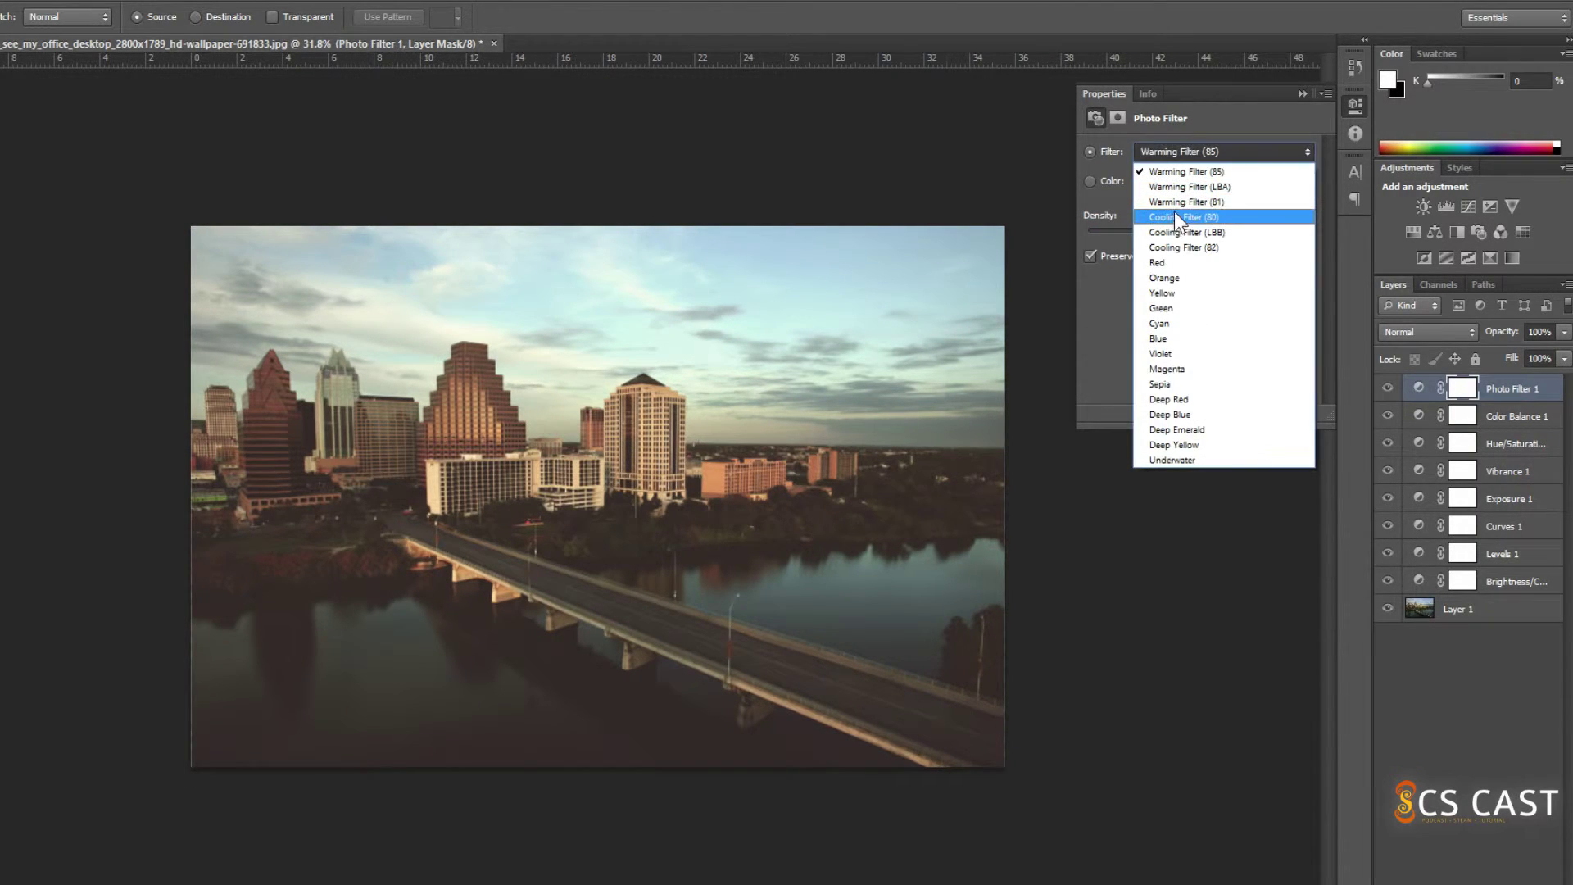
click(1183, 201)
click(1184, 154)
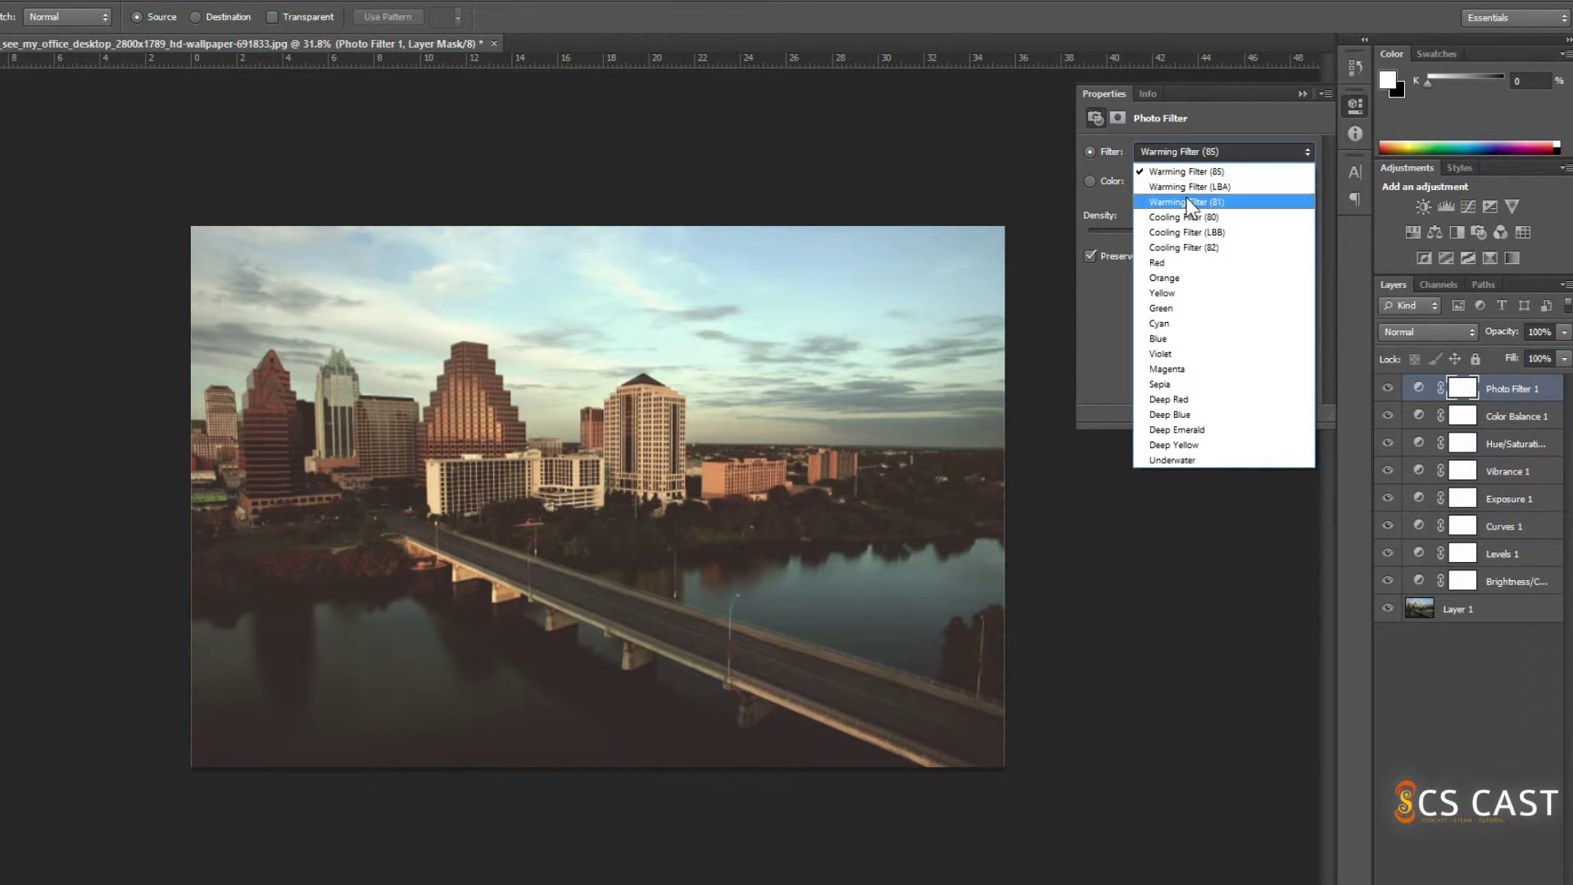
click(1188, 201)
click(1188, 153)
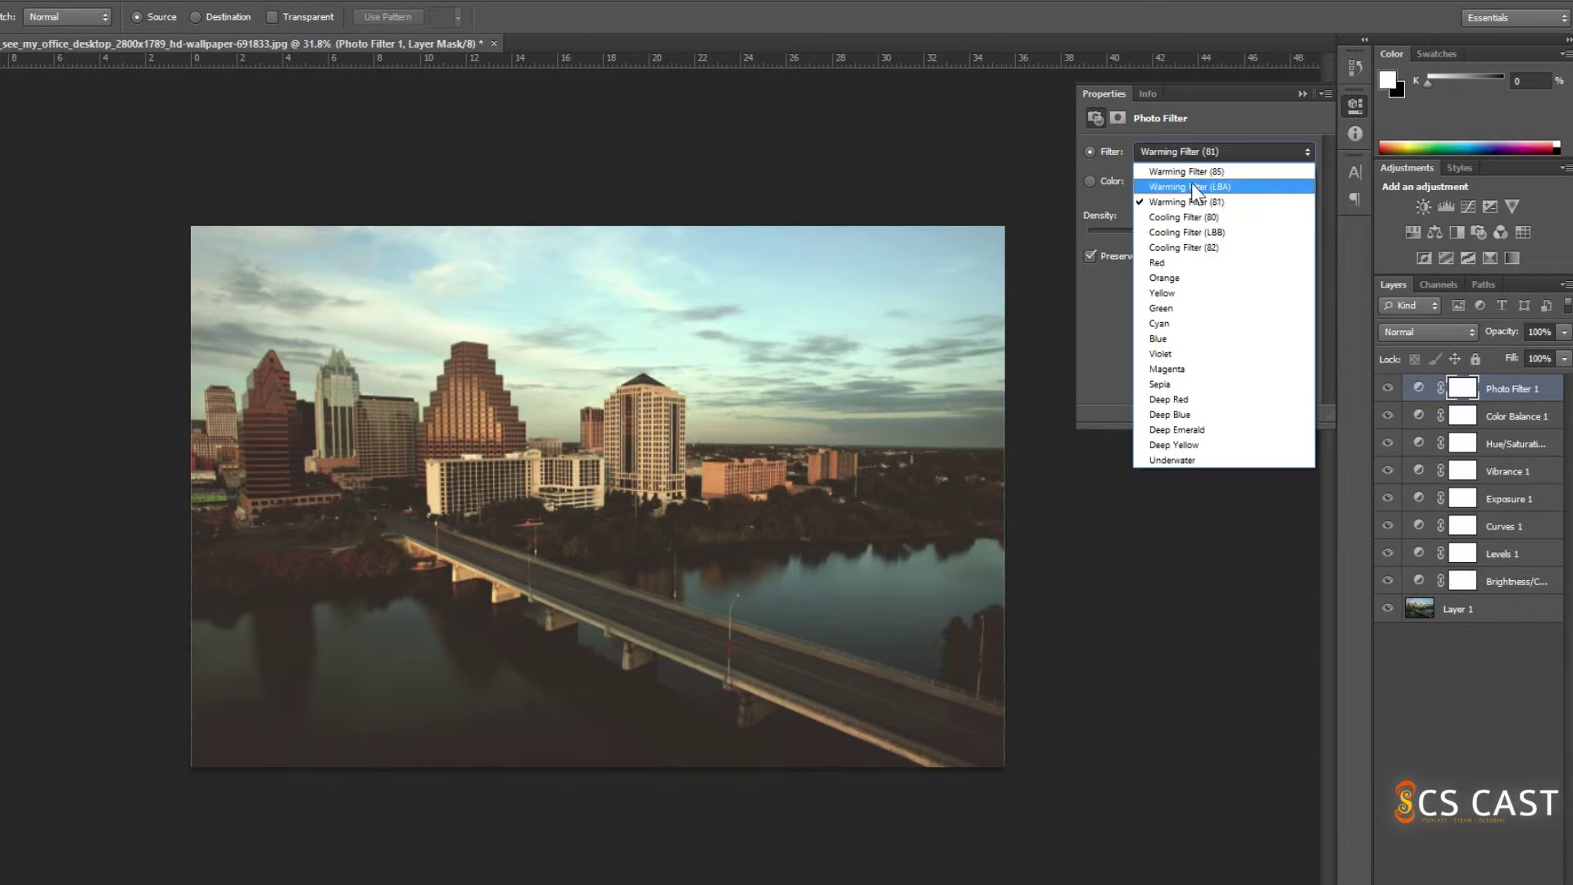
click(1192, 248)
click(1188, 152)
click(1178, 272)
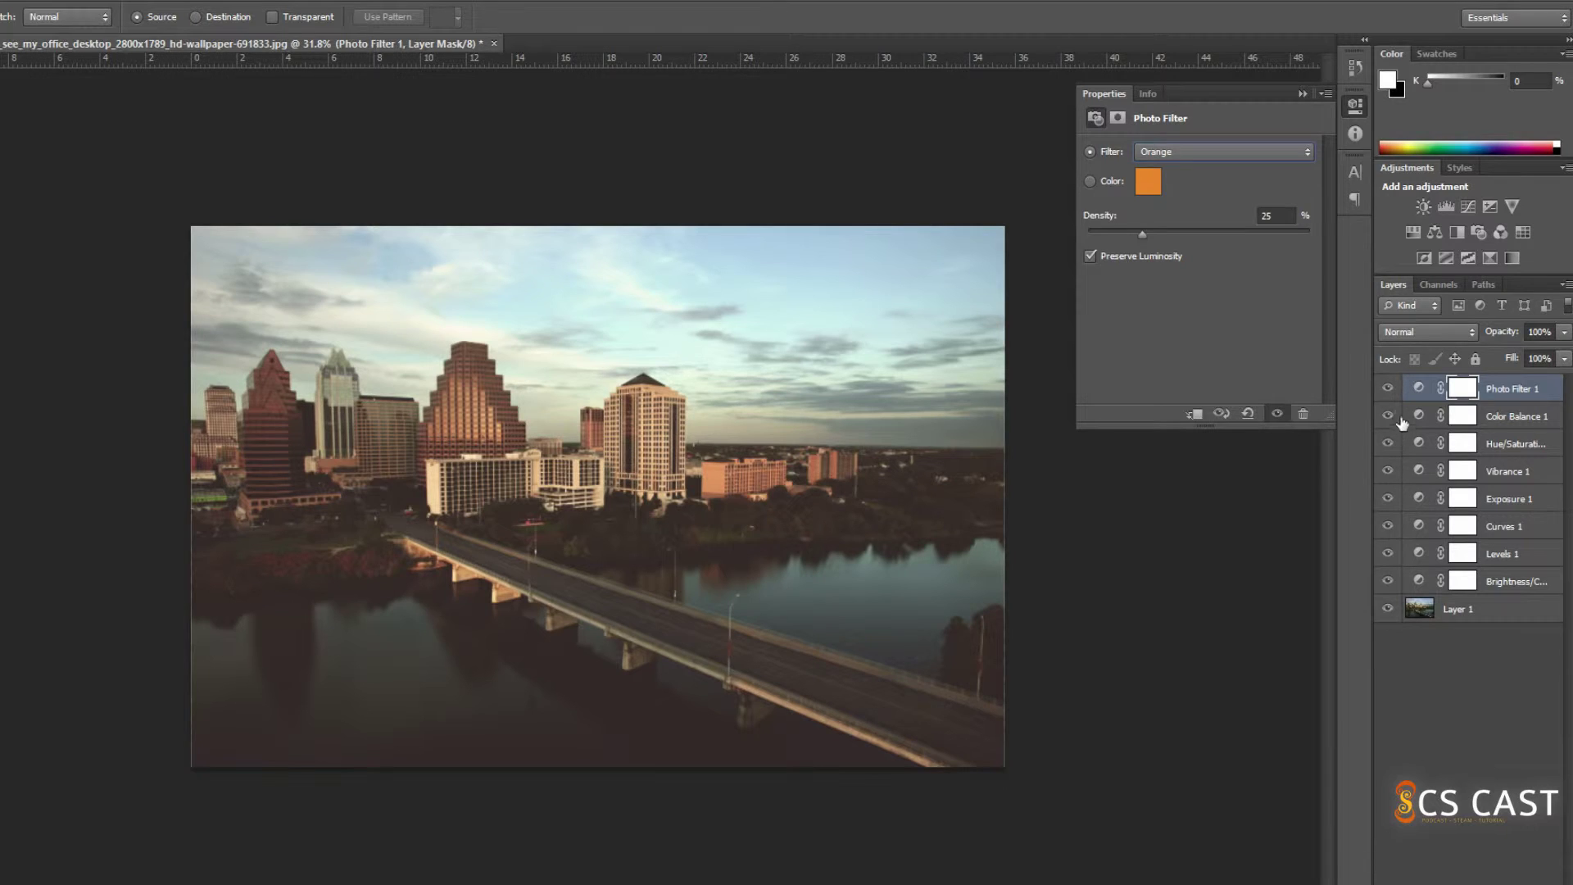
Hide the adjustment layers below the photo filter and set it to Warming Filter (85) with 66% density.
drag(1388, 419, 1390, 584)
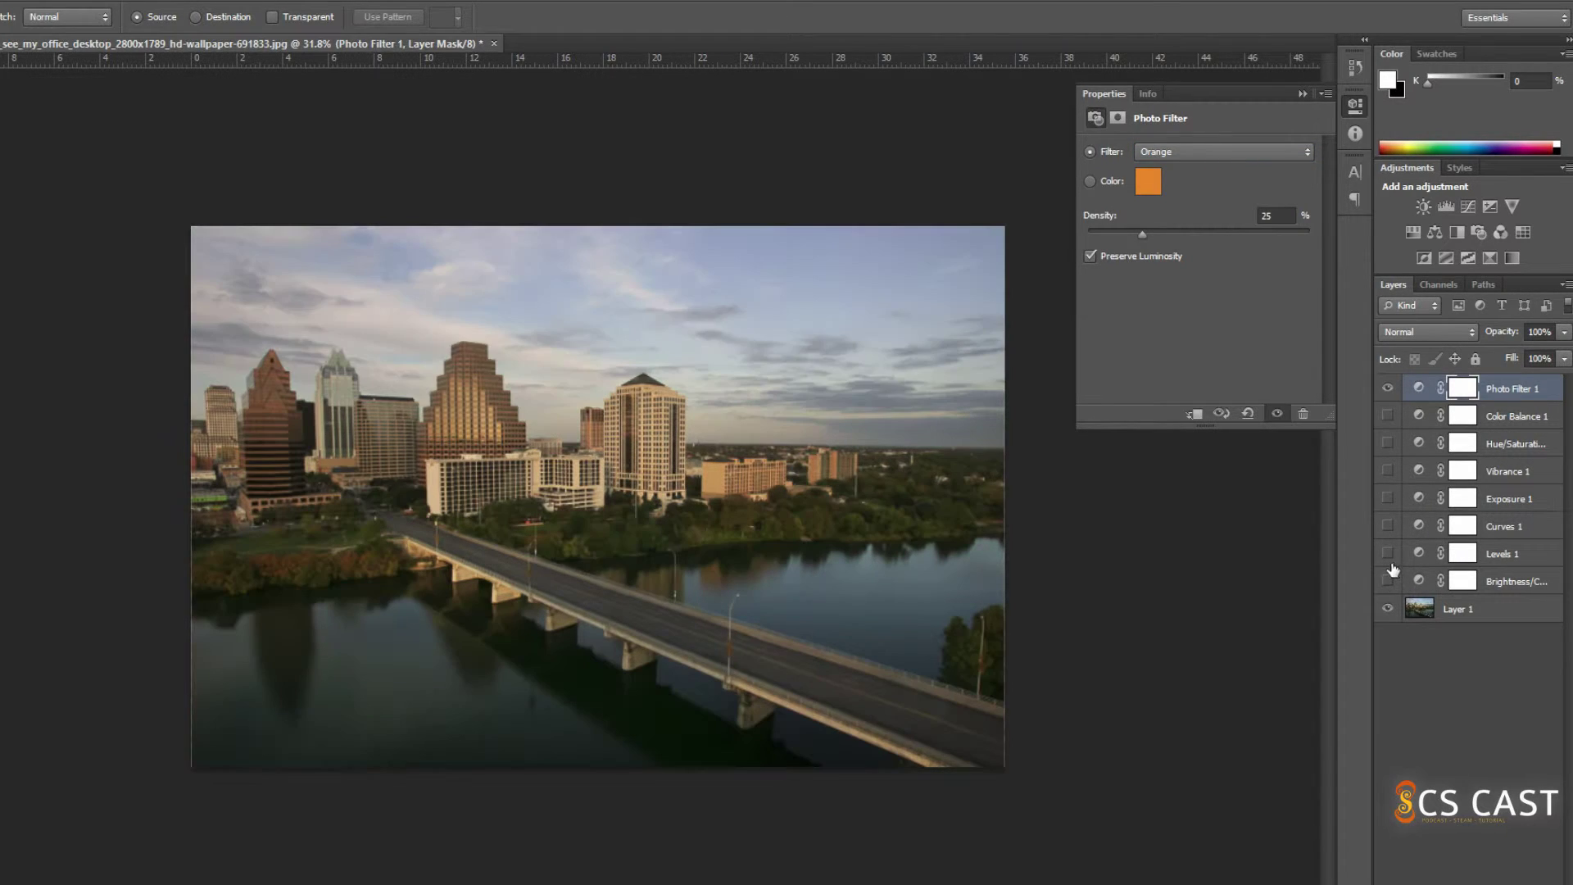
click(1162, 156)
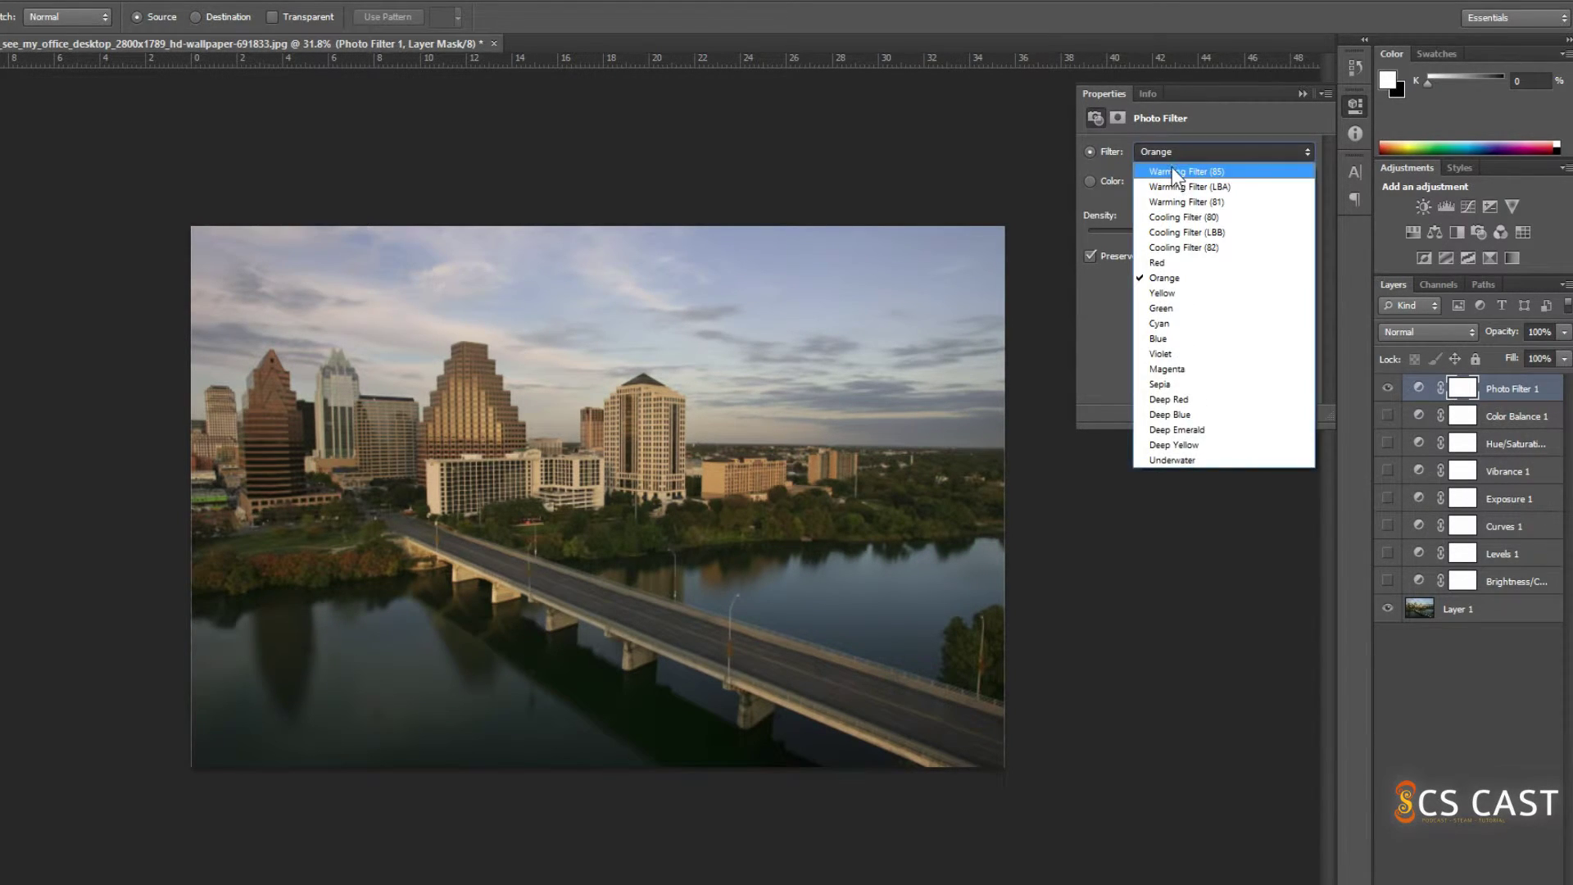
click(1176, 163)
drag(1143, 236, 1231, 242)
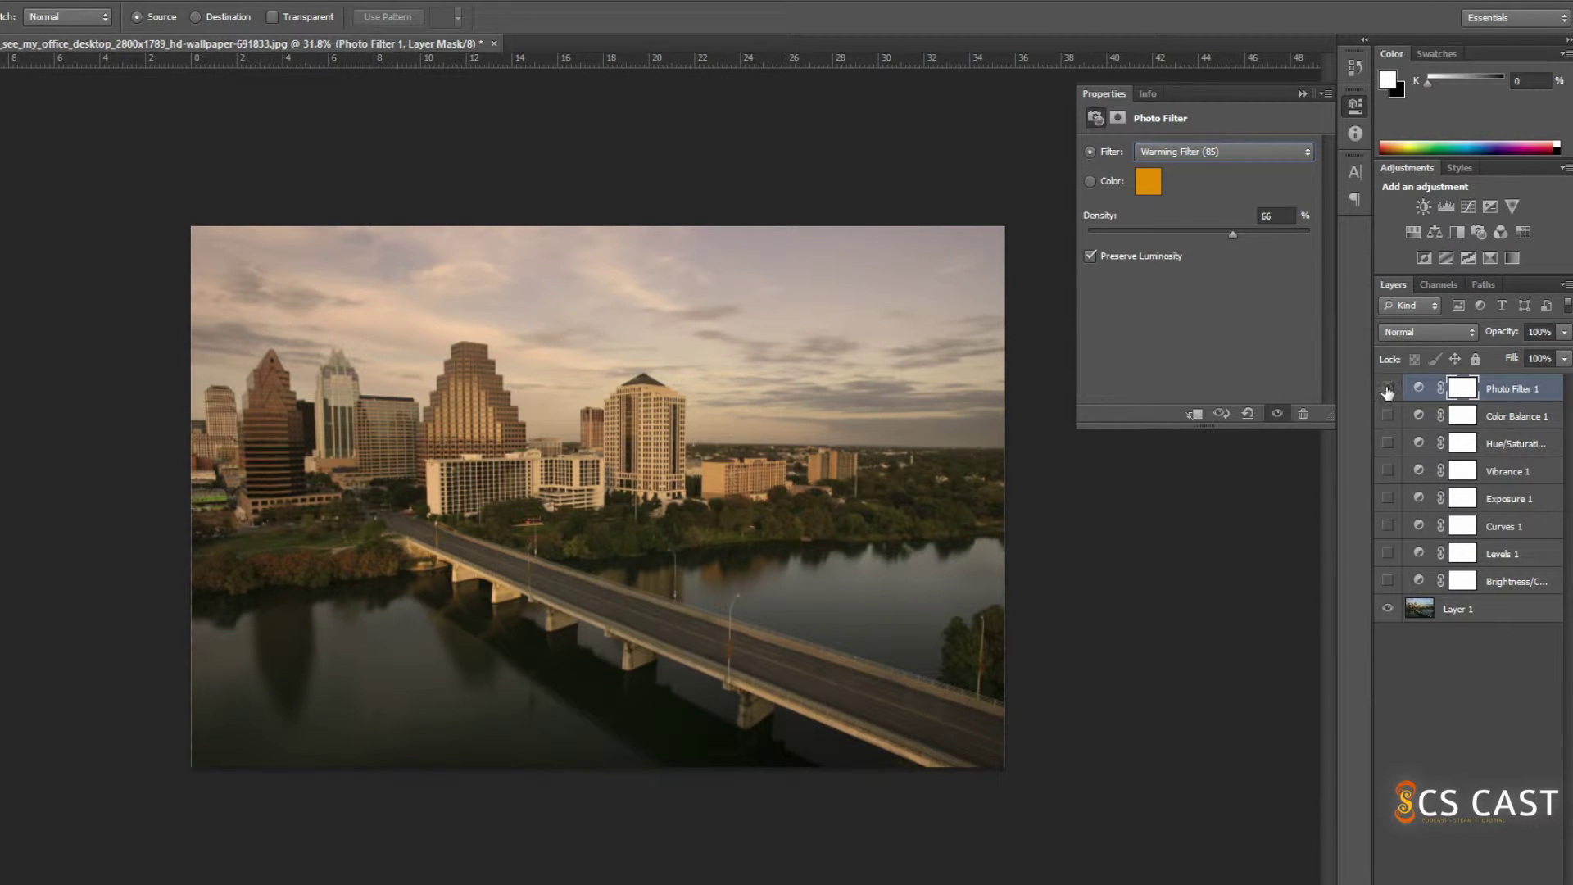
Show all adjustment layers again and reduce the photo filter's density to 21%.
click(1387, 390)
drag(1387, 416, 1389, 583)
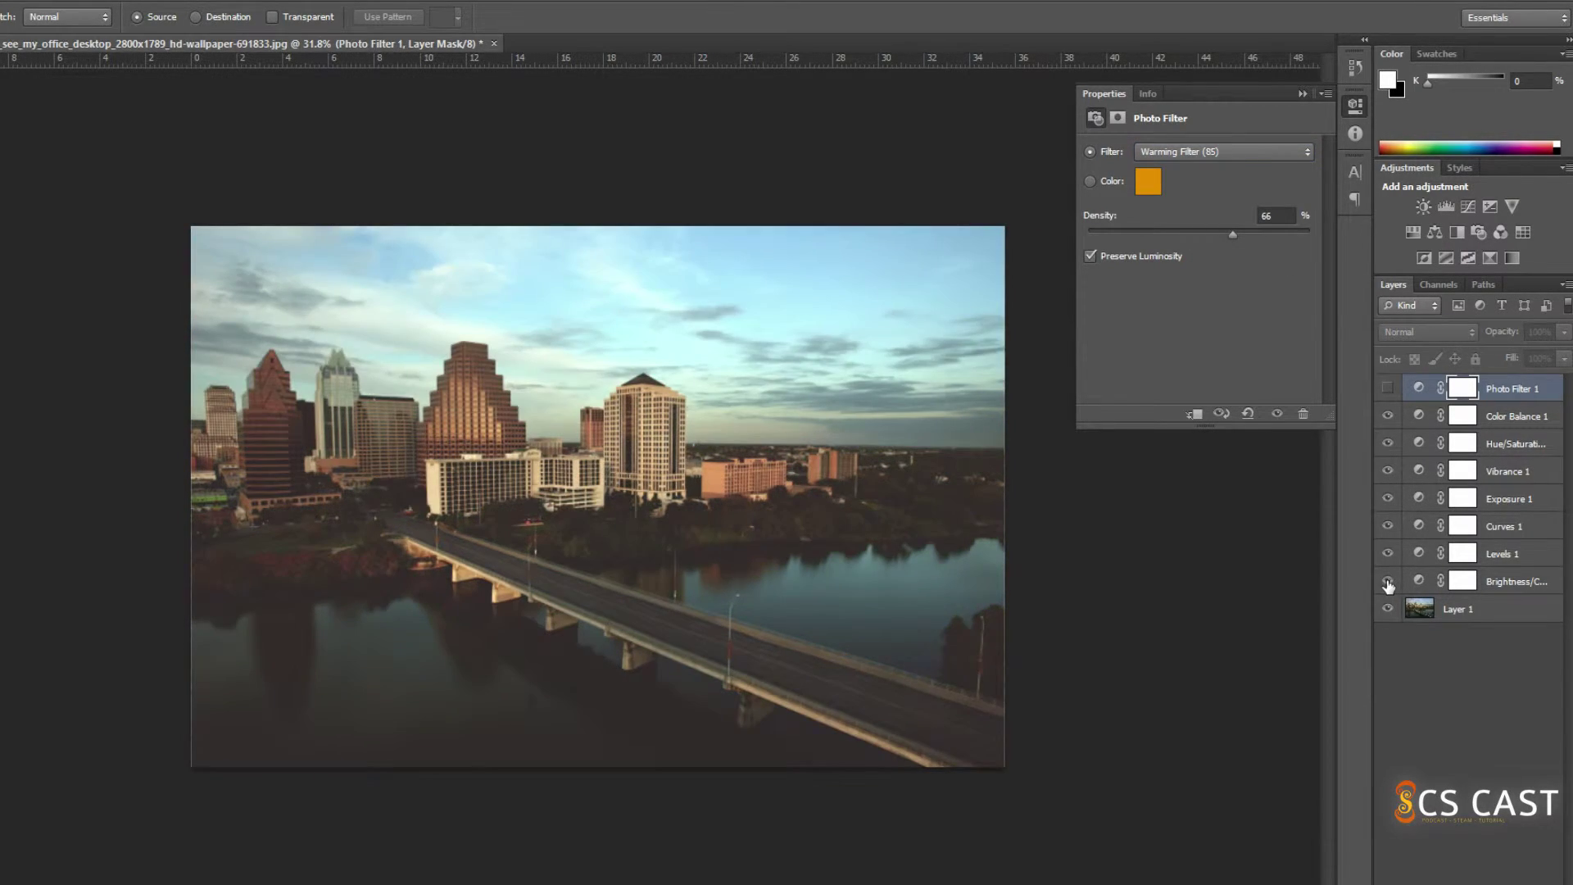
click(1387, 389)
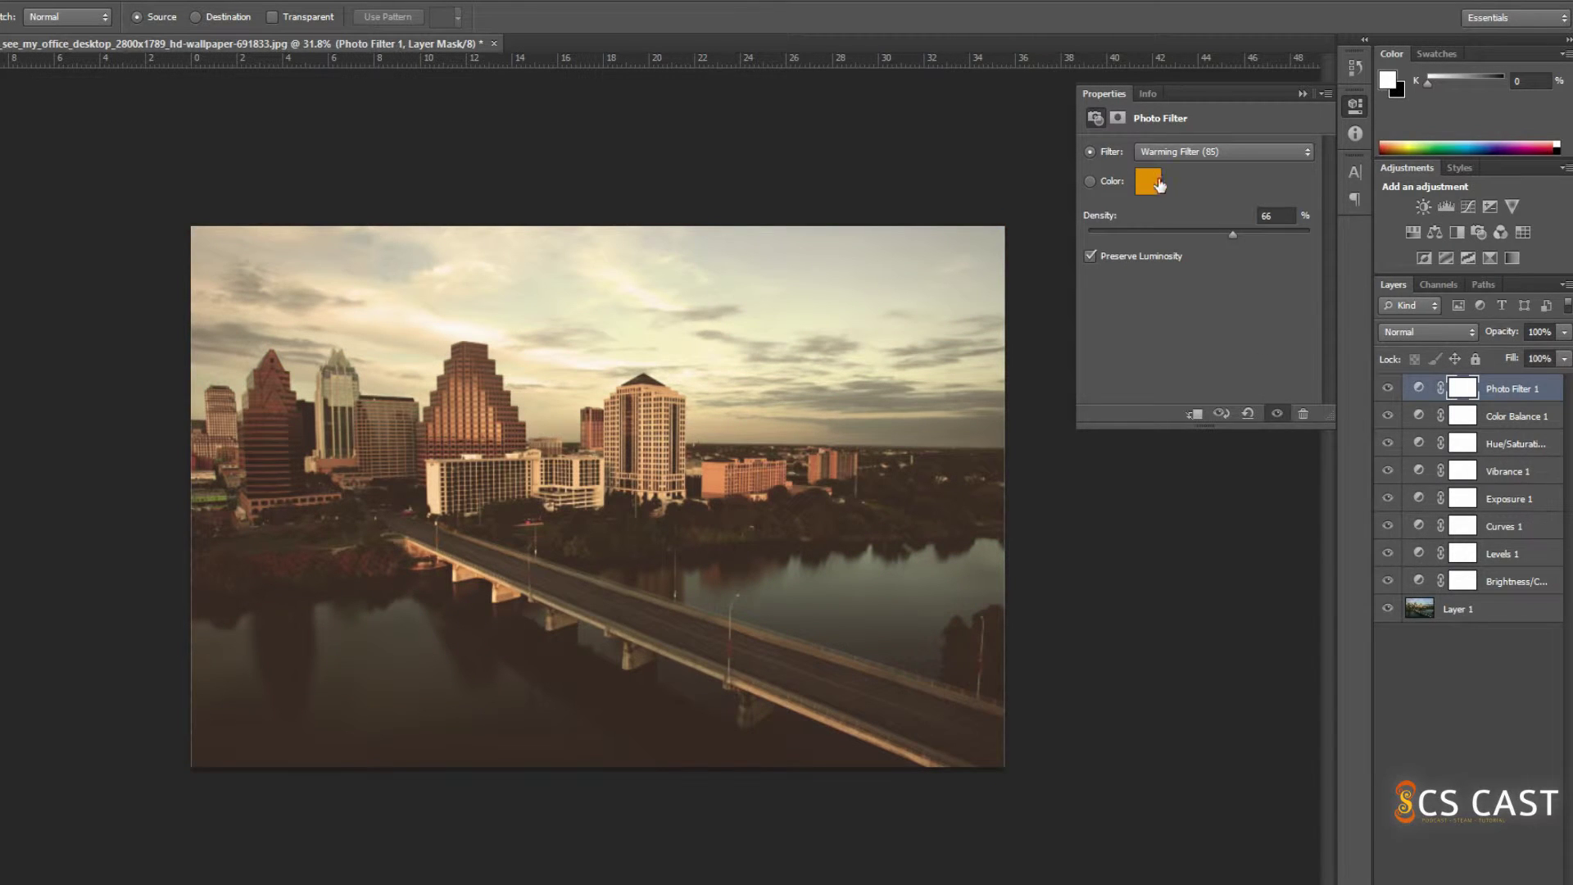
drag(1232, 234, 1135, 236)
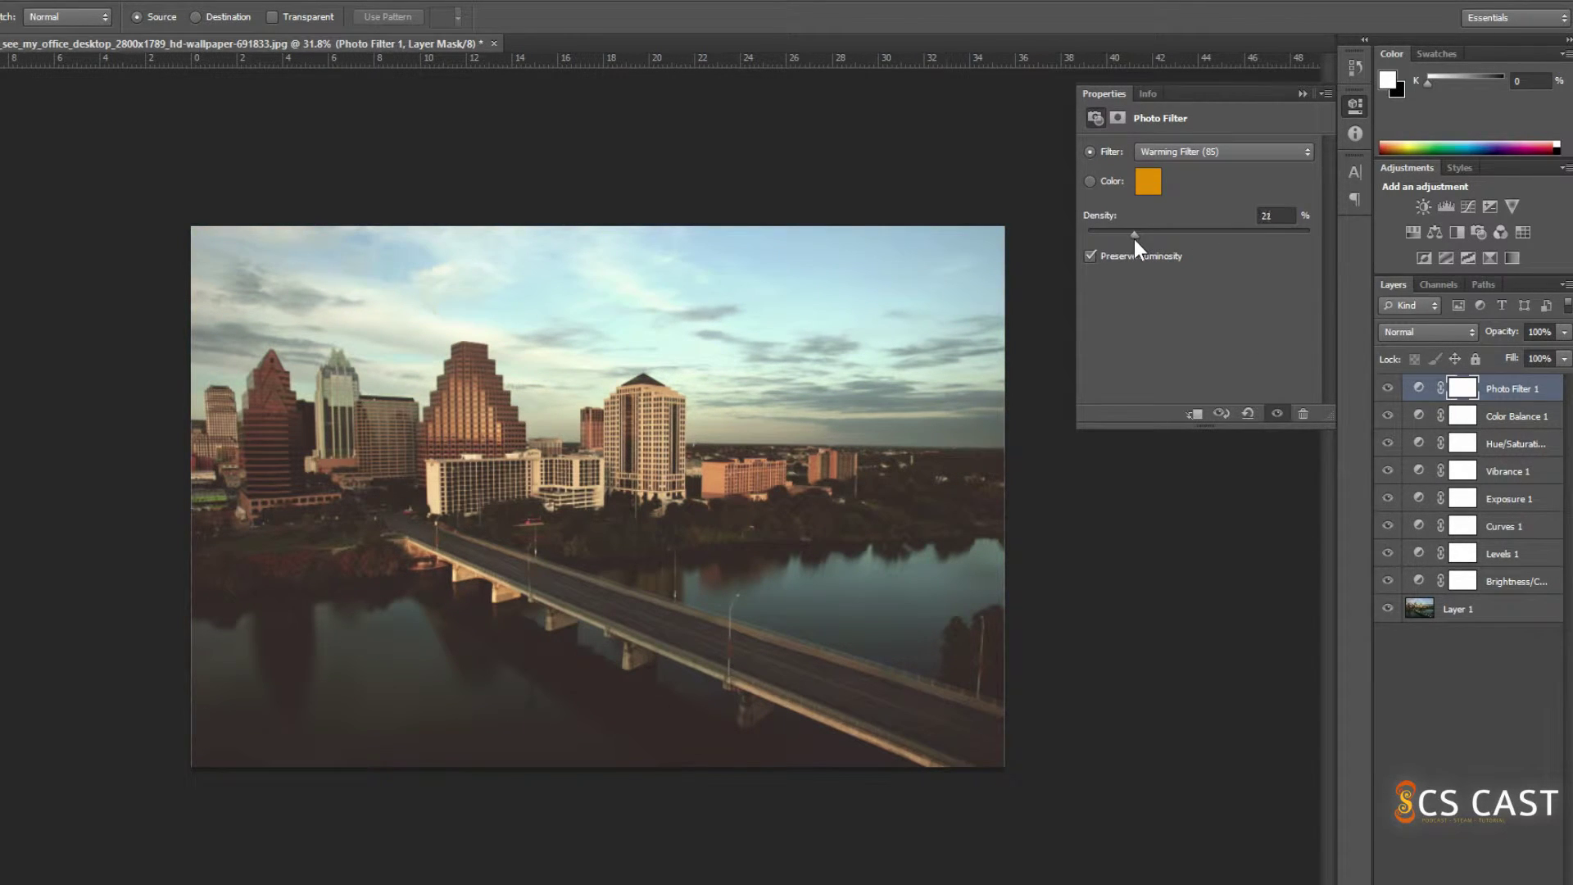
click(1091, 181)
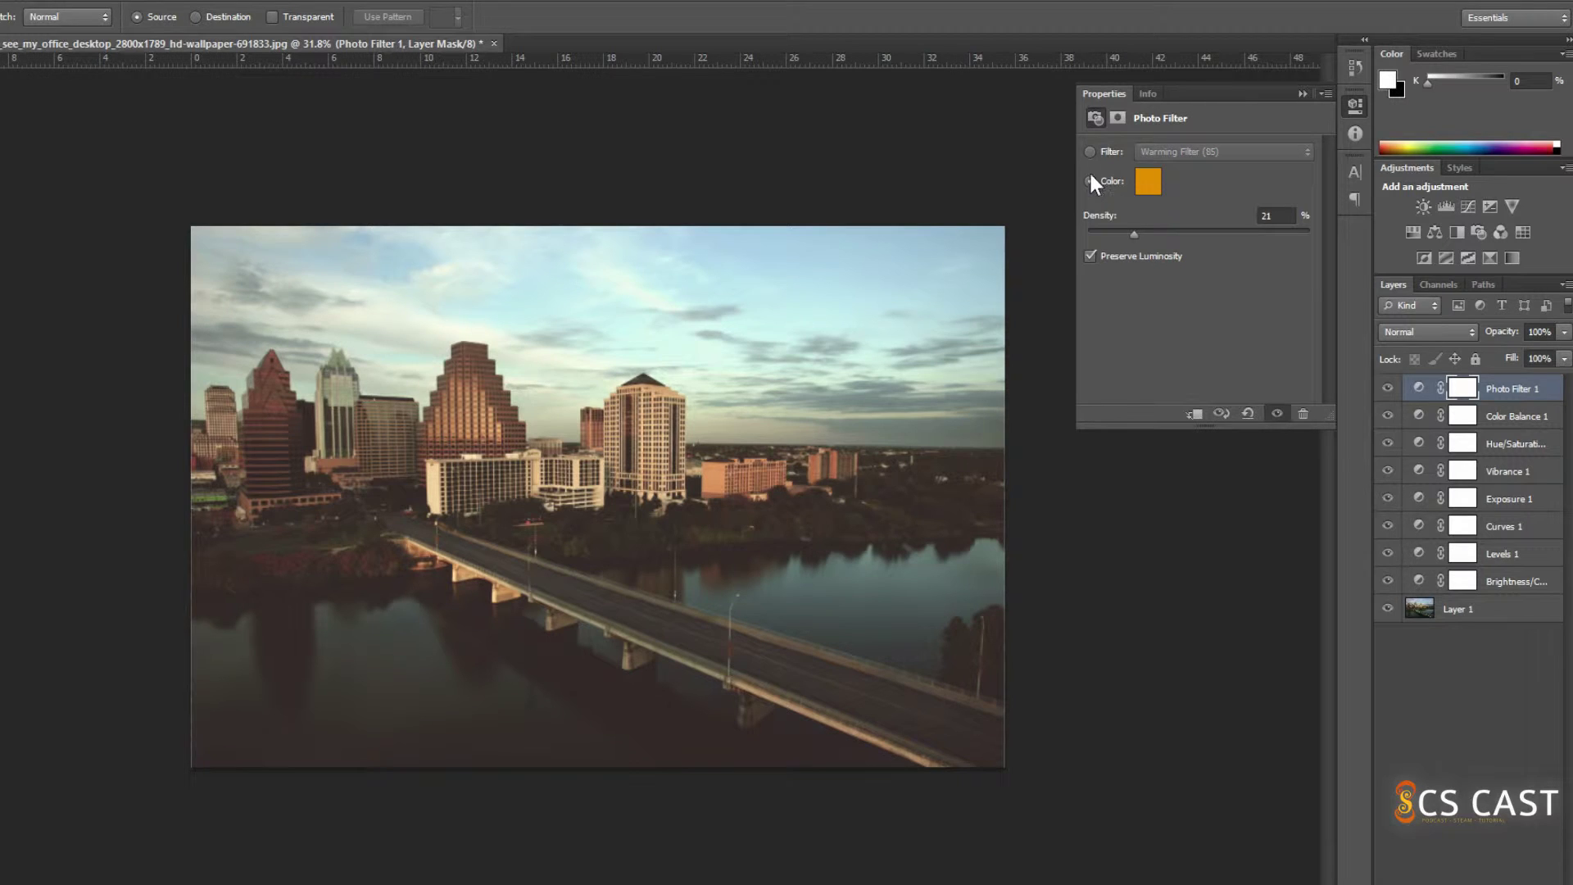
click(1147, 181)
click(1224, 542)
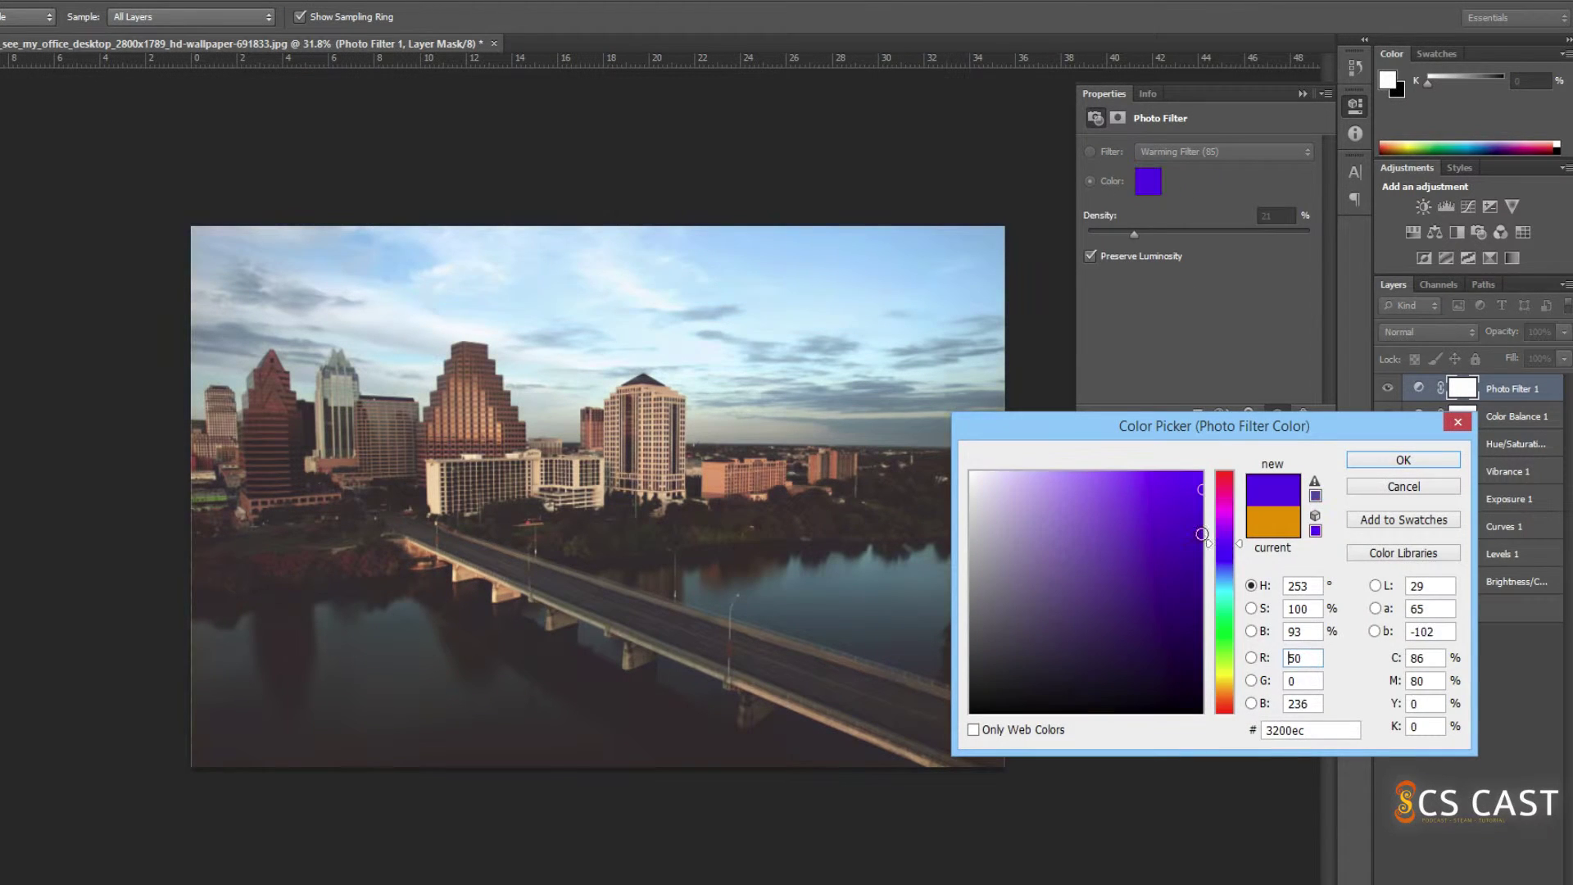
click(1392, 487)
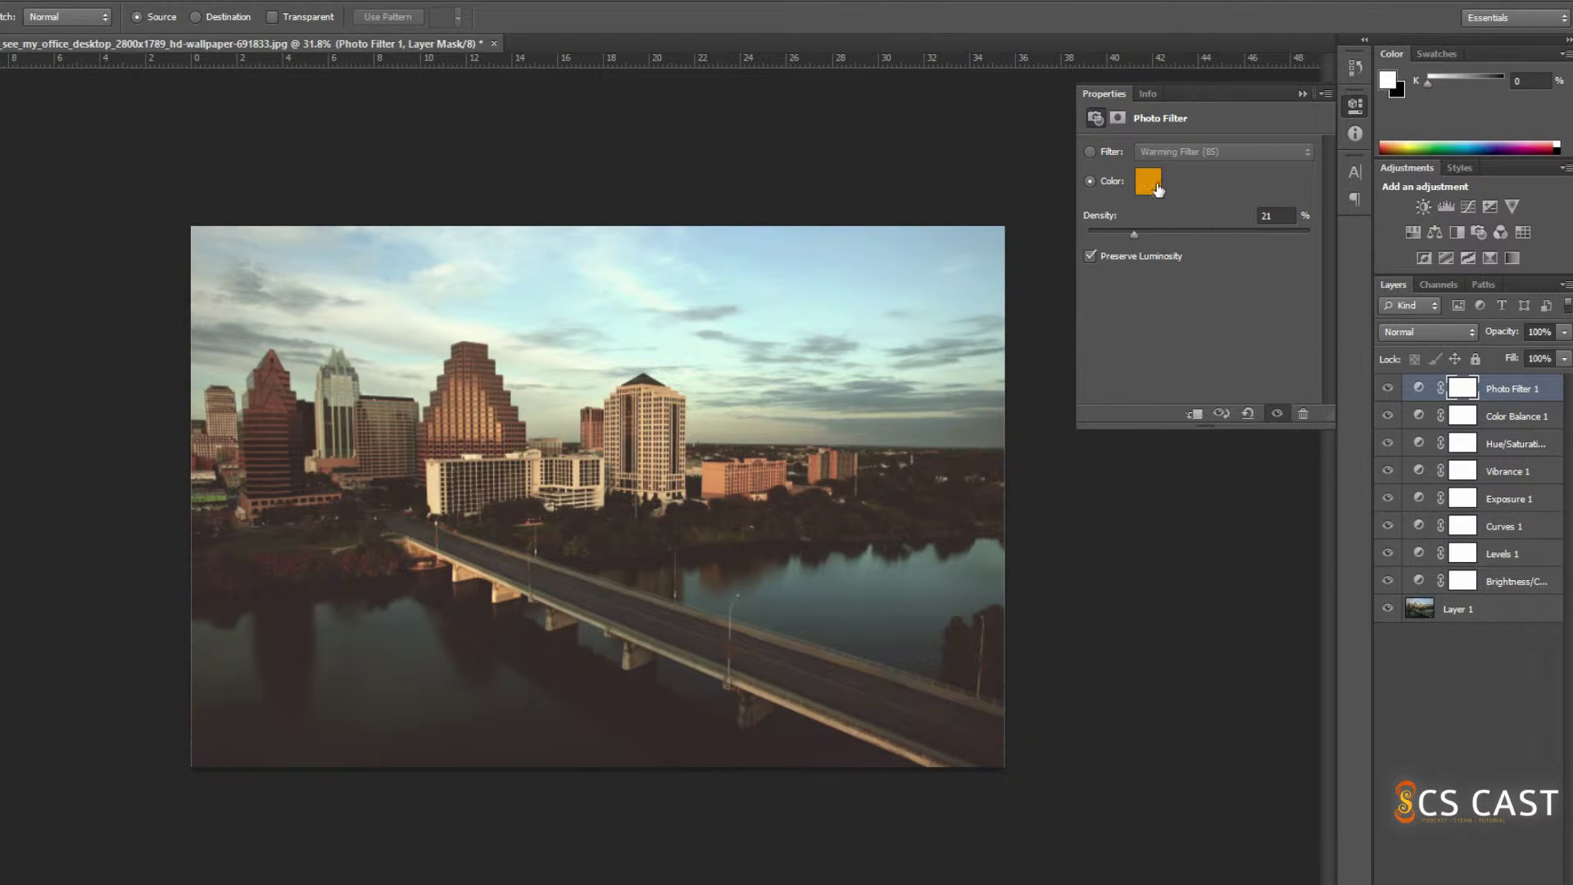
click(1090, 152)
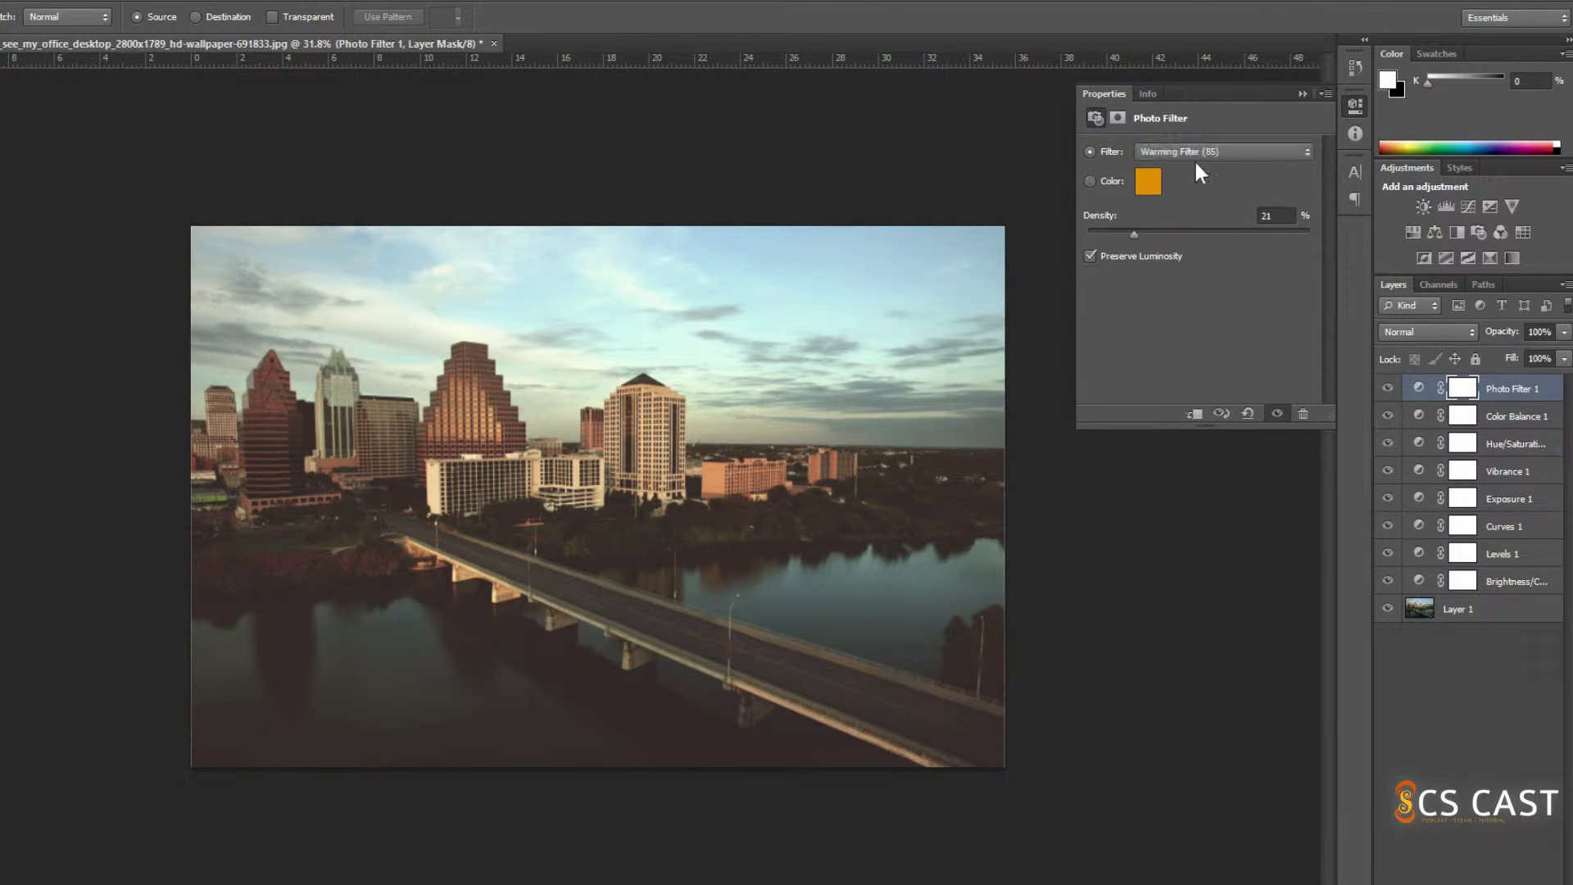
Keep Warming Filter (85) for the photo filter, raise its density slightly, and collapse the settings.
click(1193, 152)
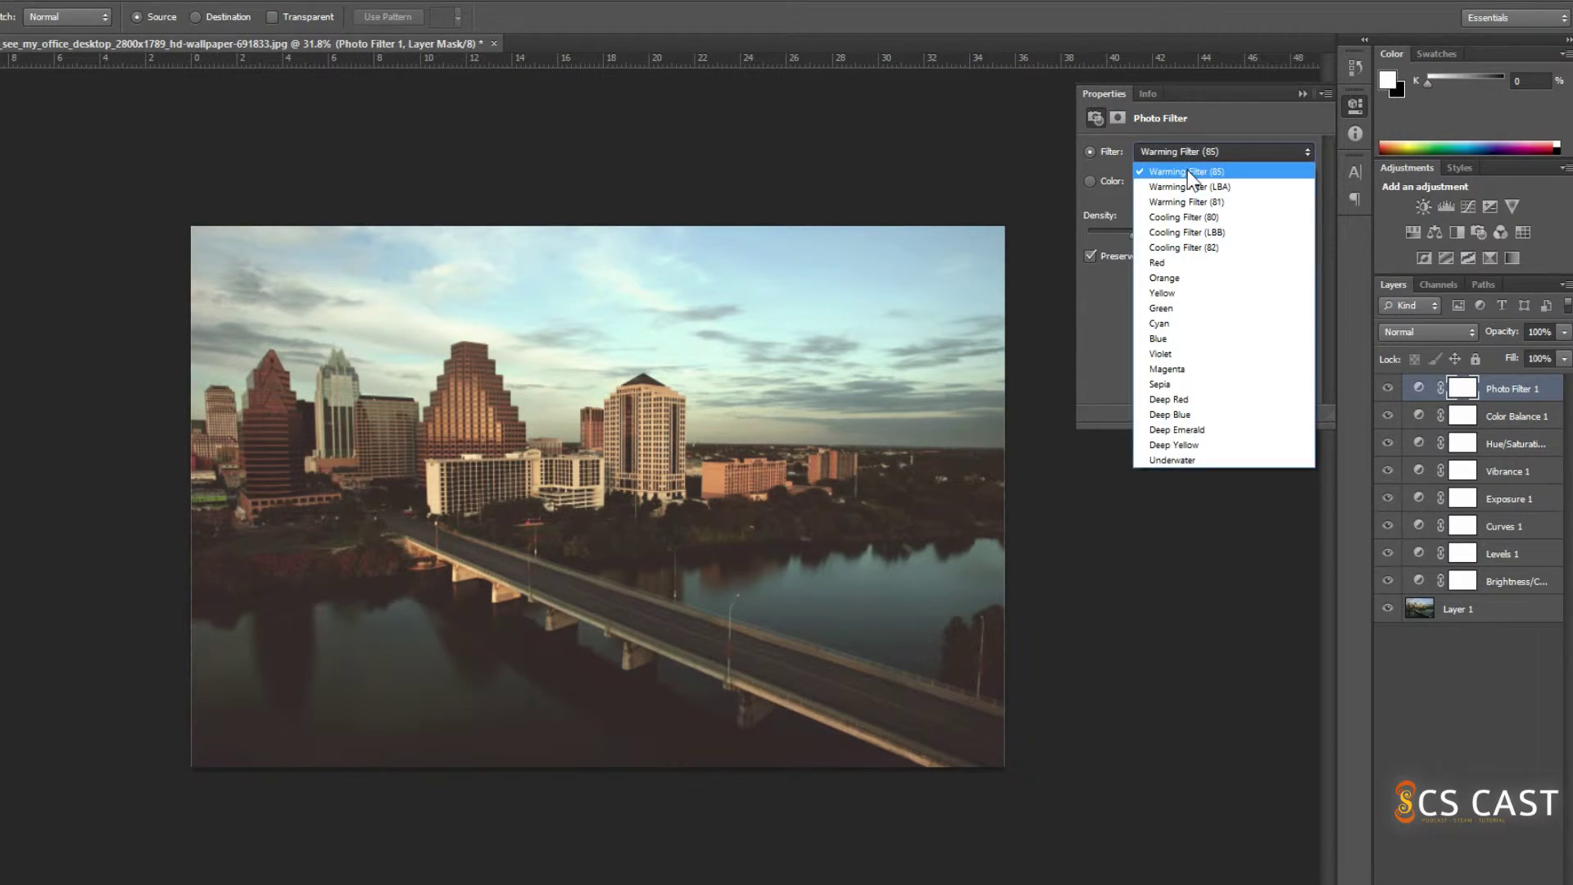
click(1098, 293)
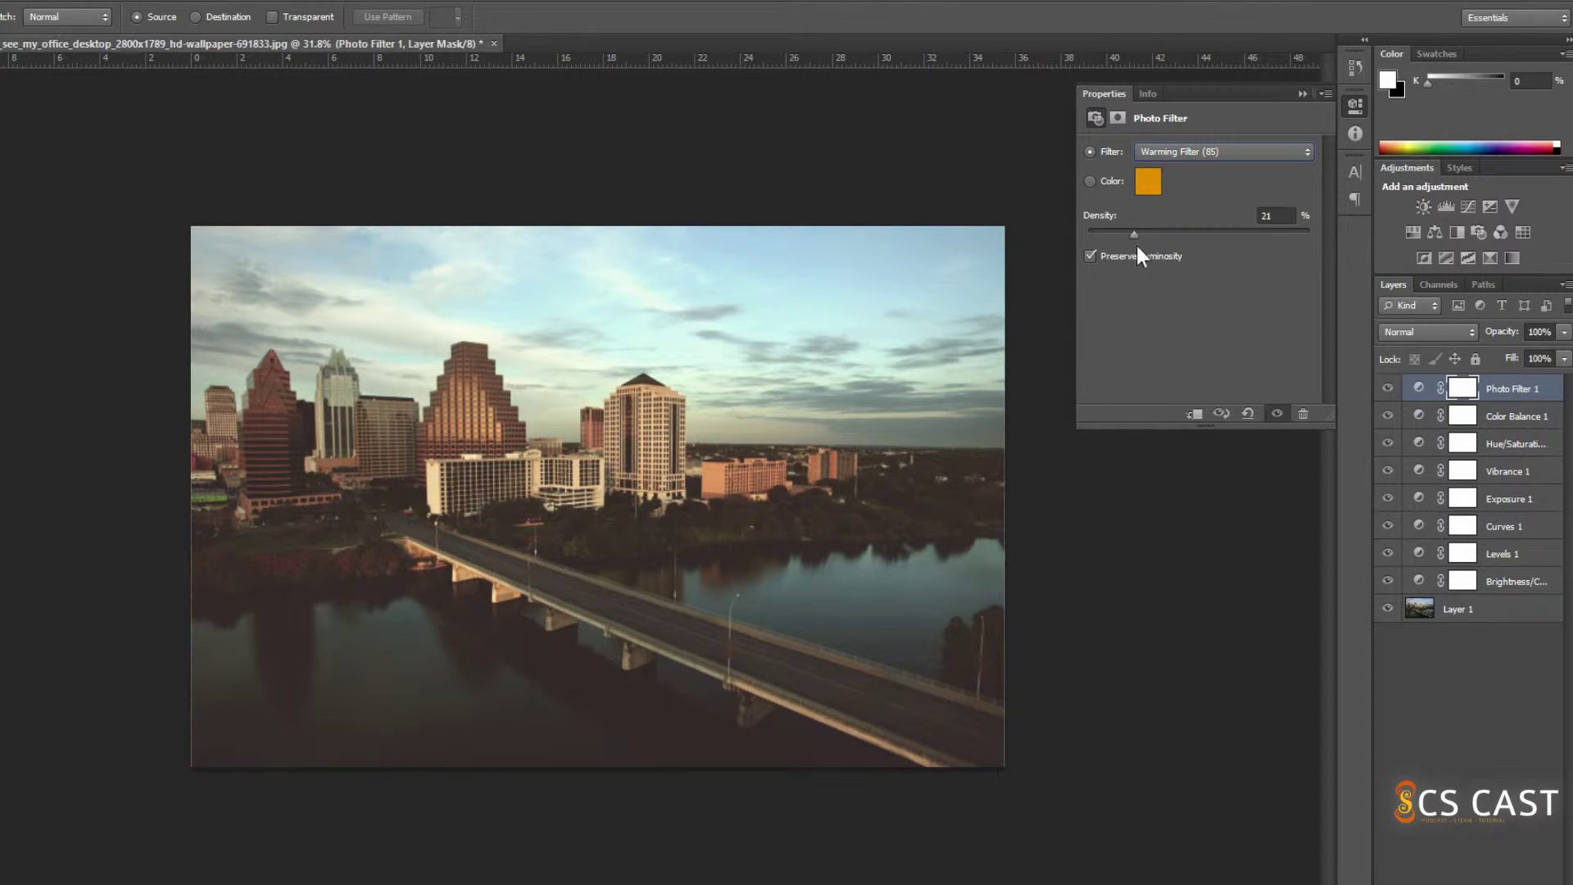
drag(1135, 235, 1150, 237)
click(1302, 93)
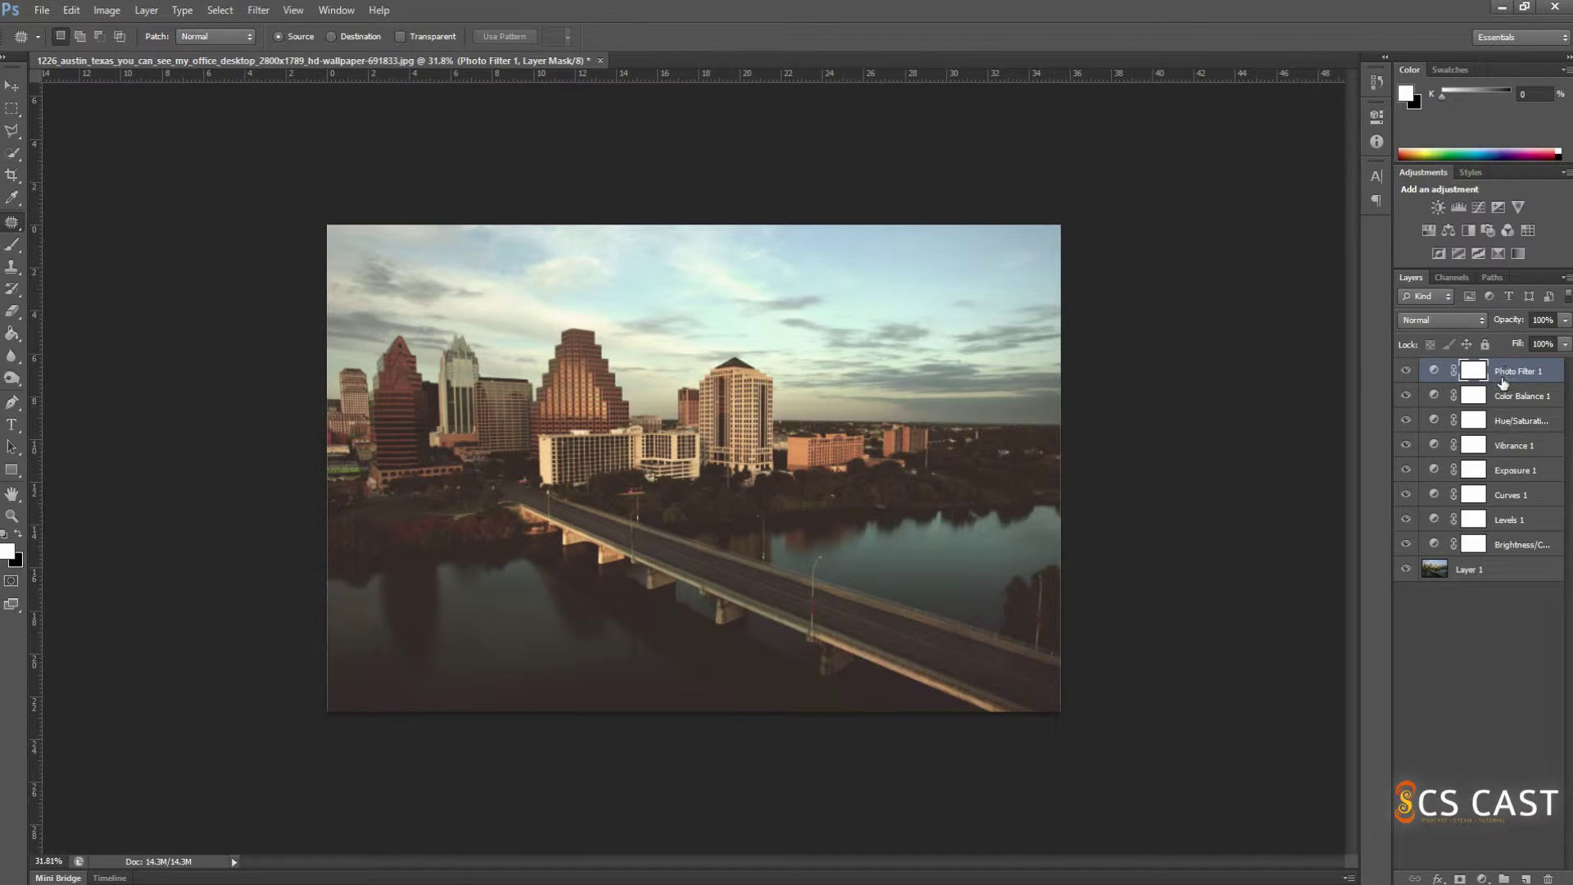
Group all adjustment layers from Photo Filter to Brightness/Contrast, and ungroup them again.
shift+click(1506, 547)
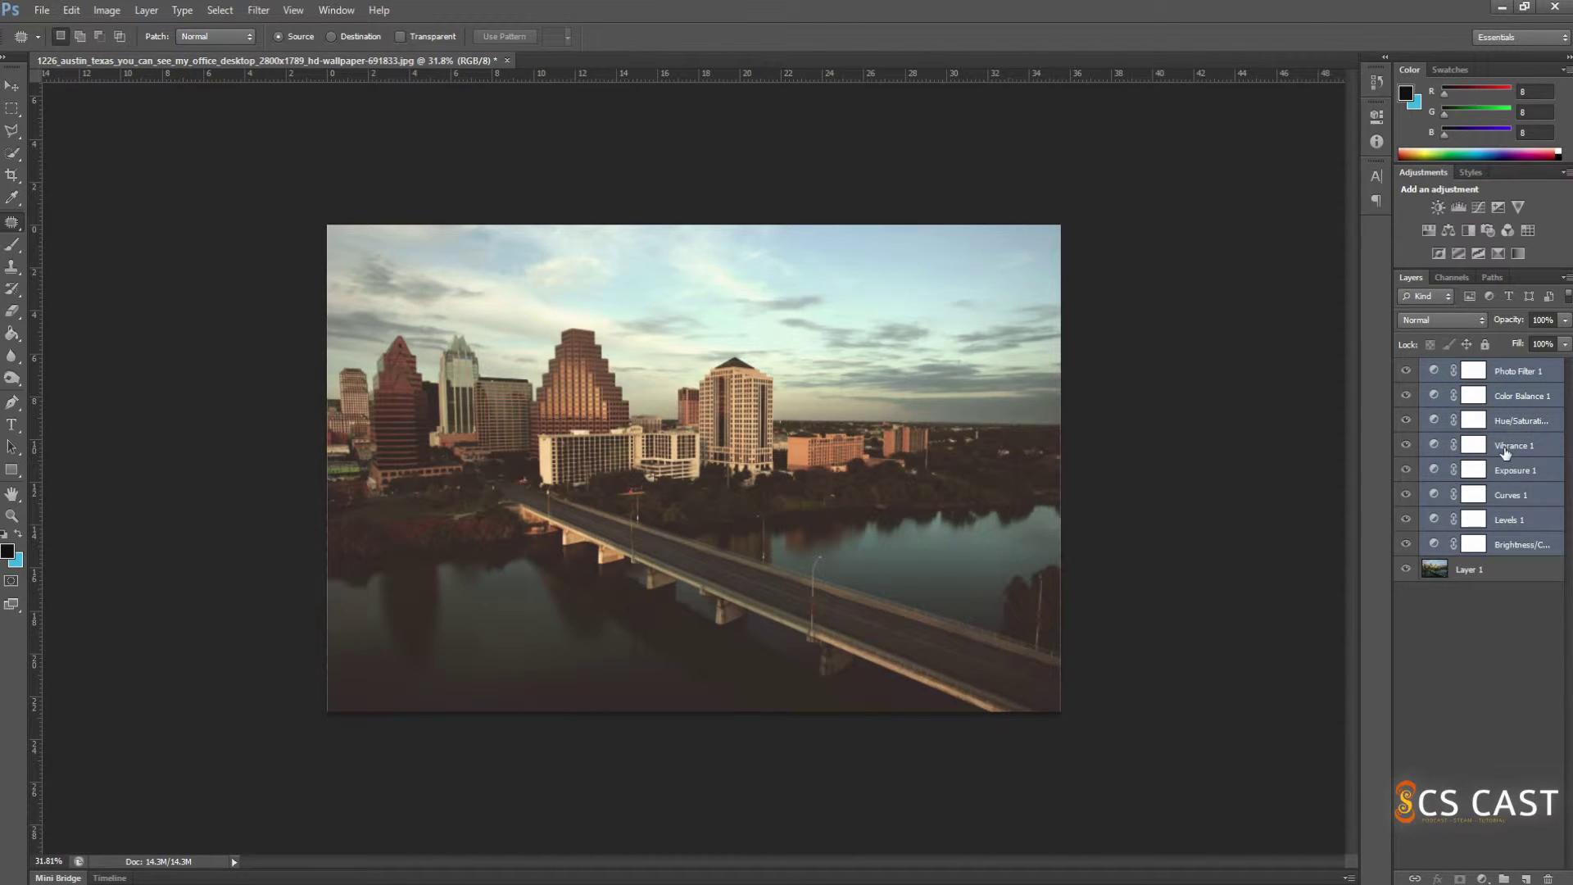
key(ctrl+g)
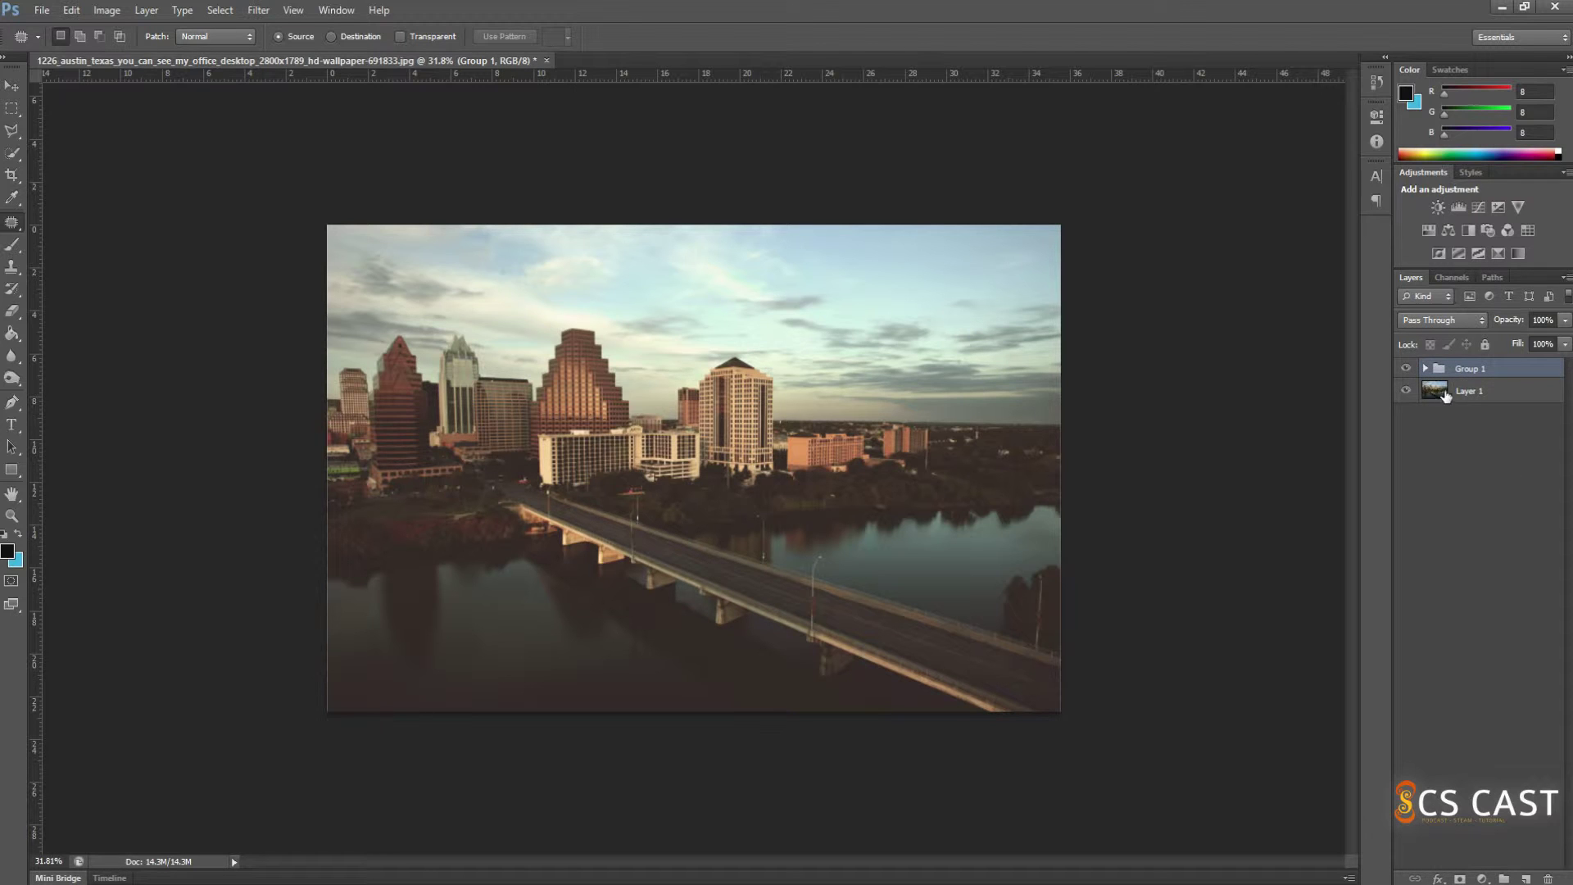
key(ctrl+shift+g)
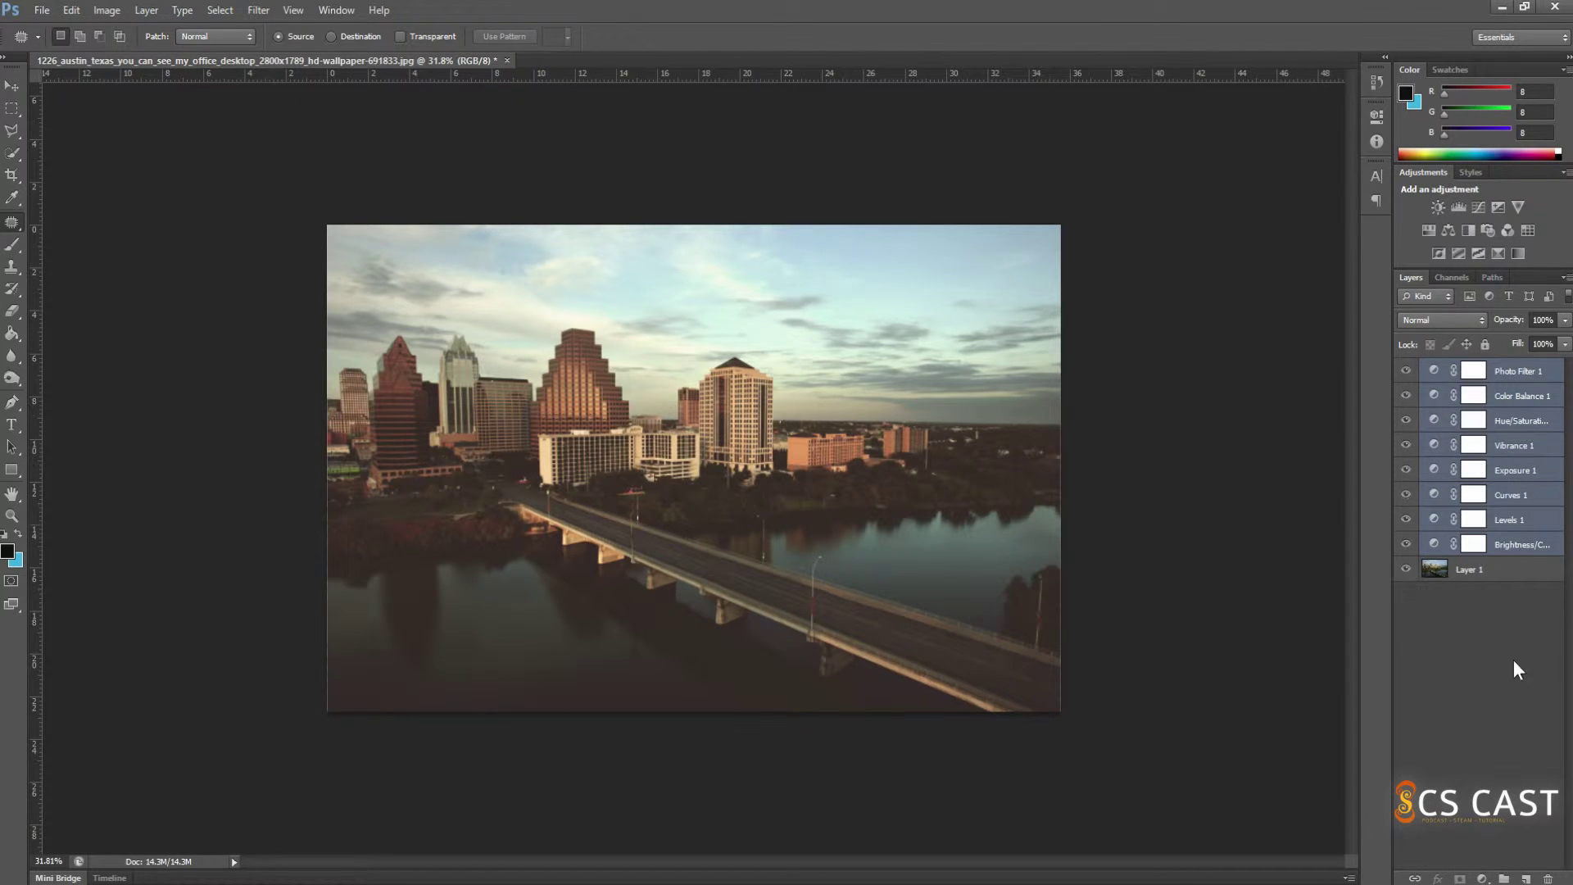
Create a layer group, move all adjustment layers from Photo Filter to Brightness/Contrast into it, and compare the photo with and without it.
click(1504, 879)
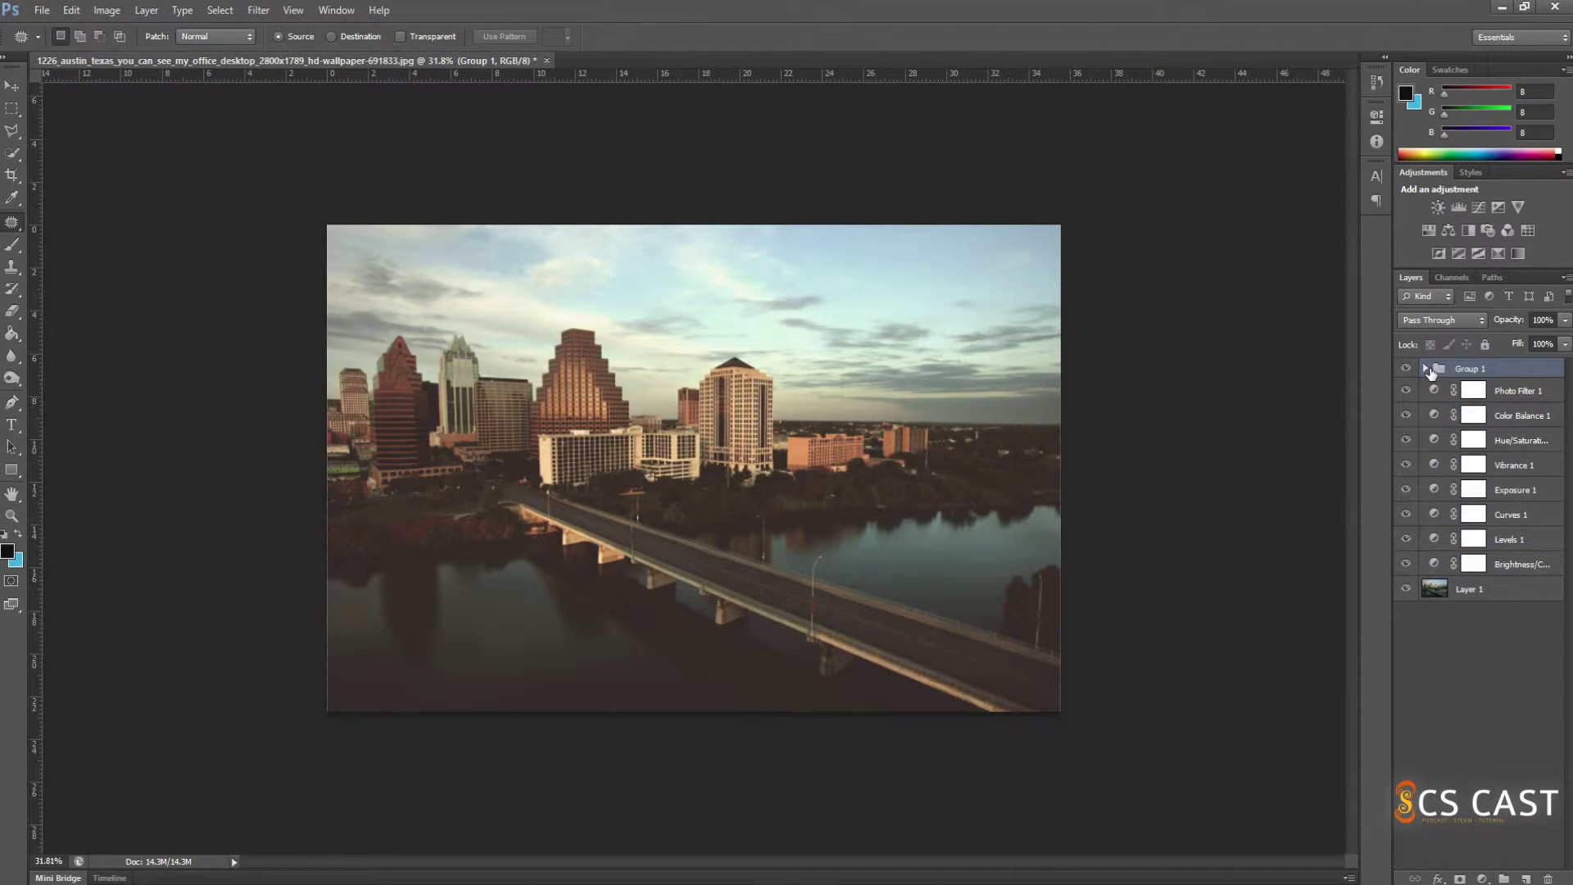
click(1503, 565)
shift+click(1503, 401)
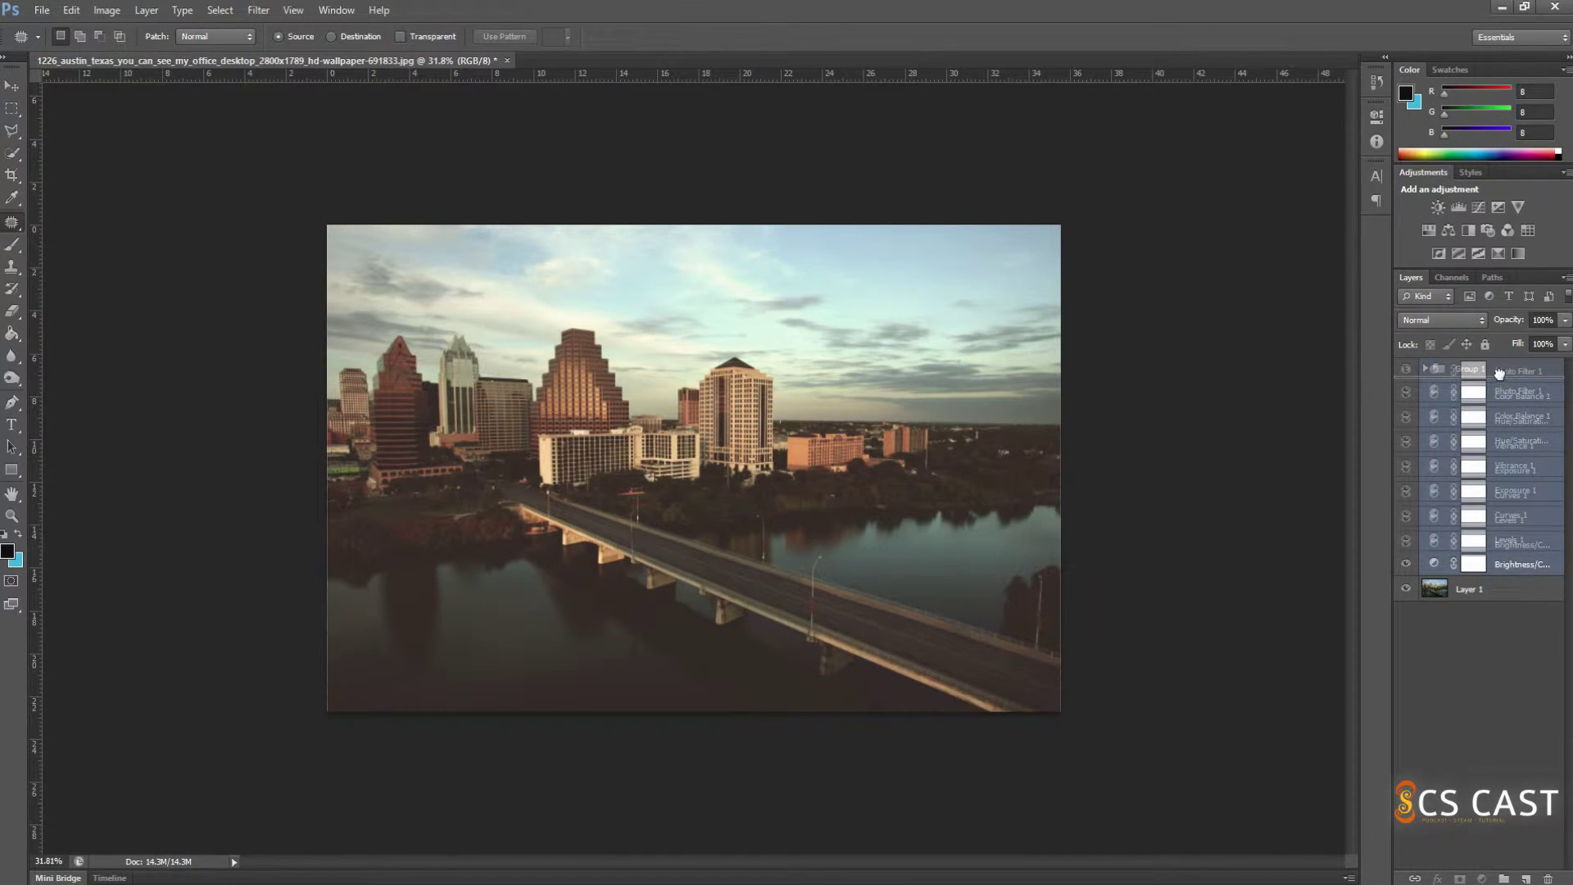
drag(1500, 397, 1466, 370)
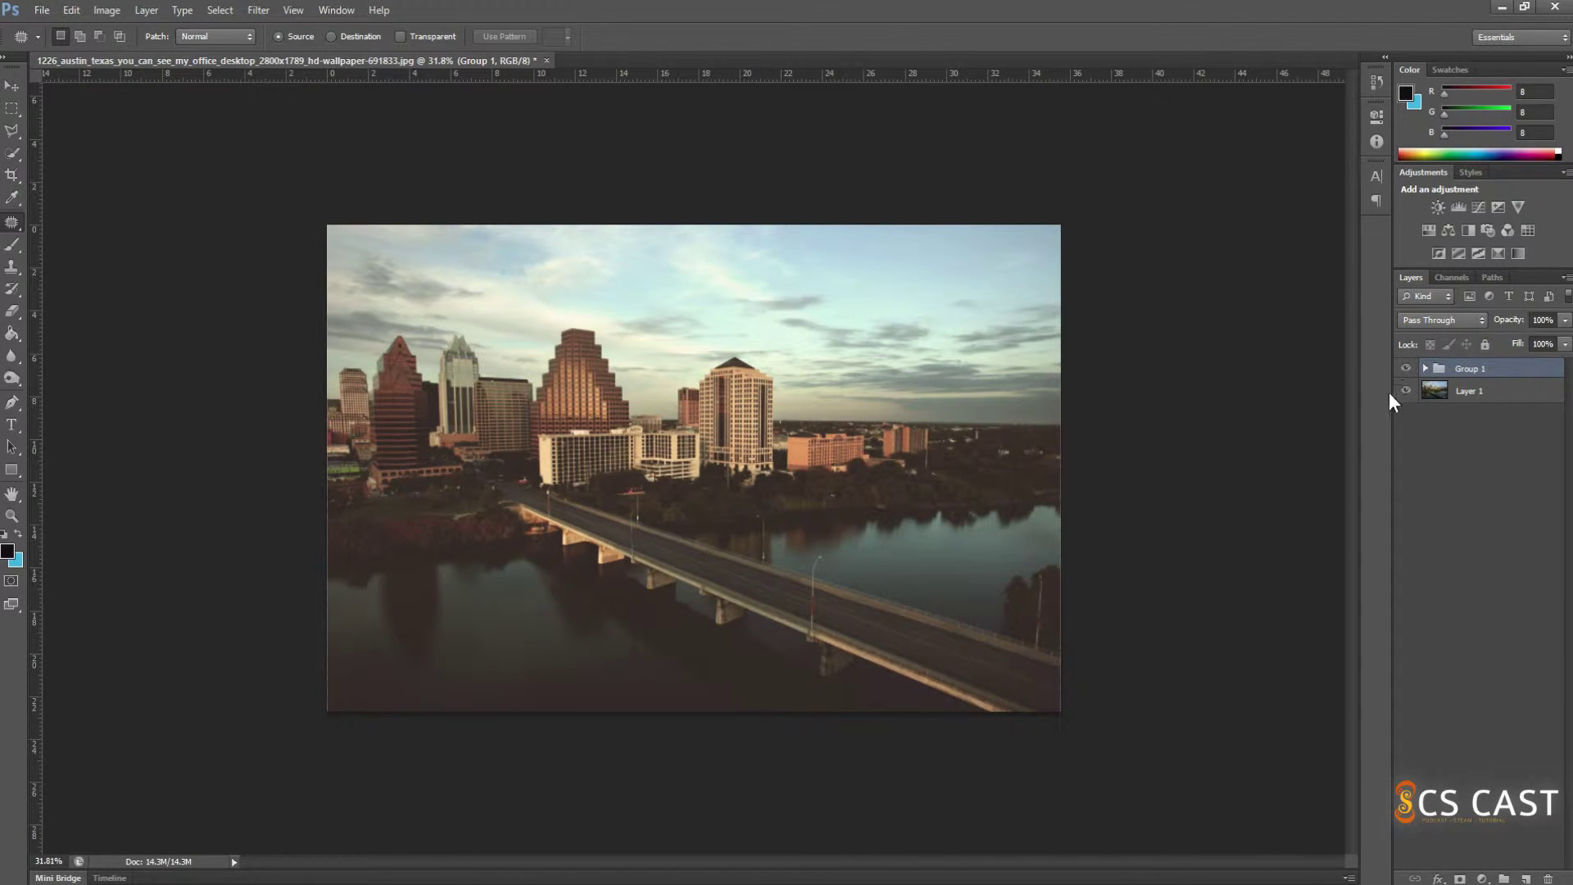
click(1406, 369)
click(1406, 369)
Try another Brightness/Contrast adjustment above the group with the contrast at 32.
click(1440, 207)
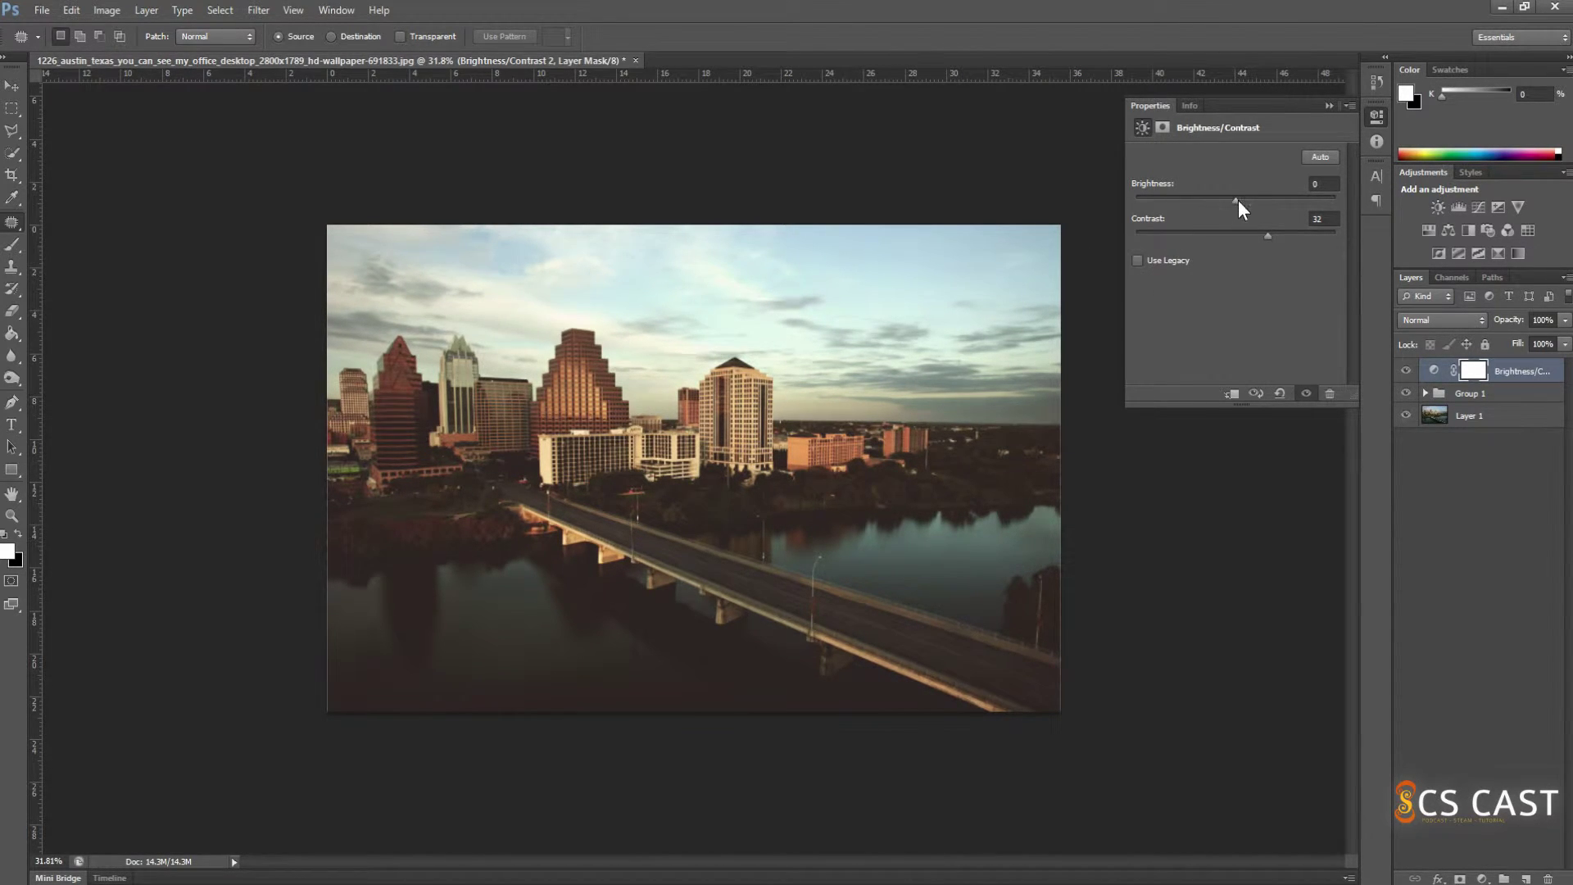
drag(1237, 200, 1236, 205)
click(1328, 105)
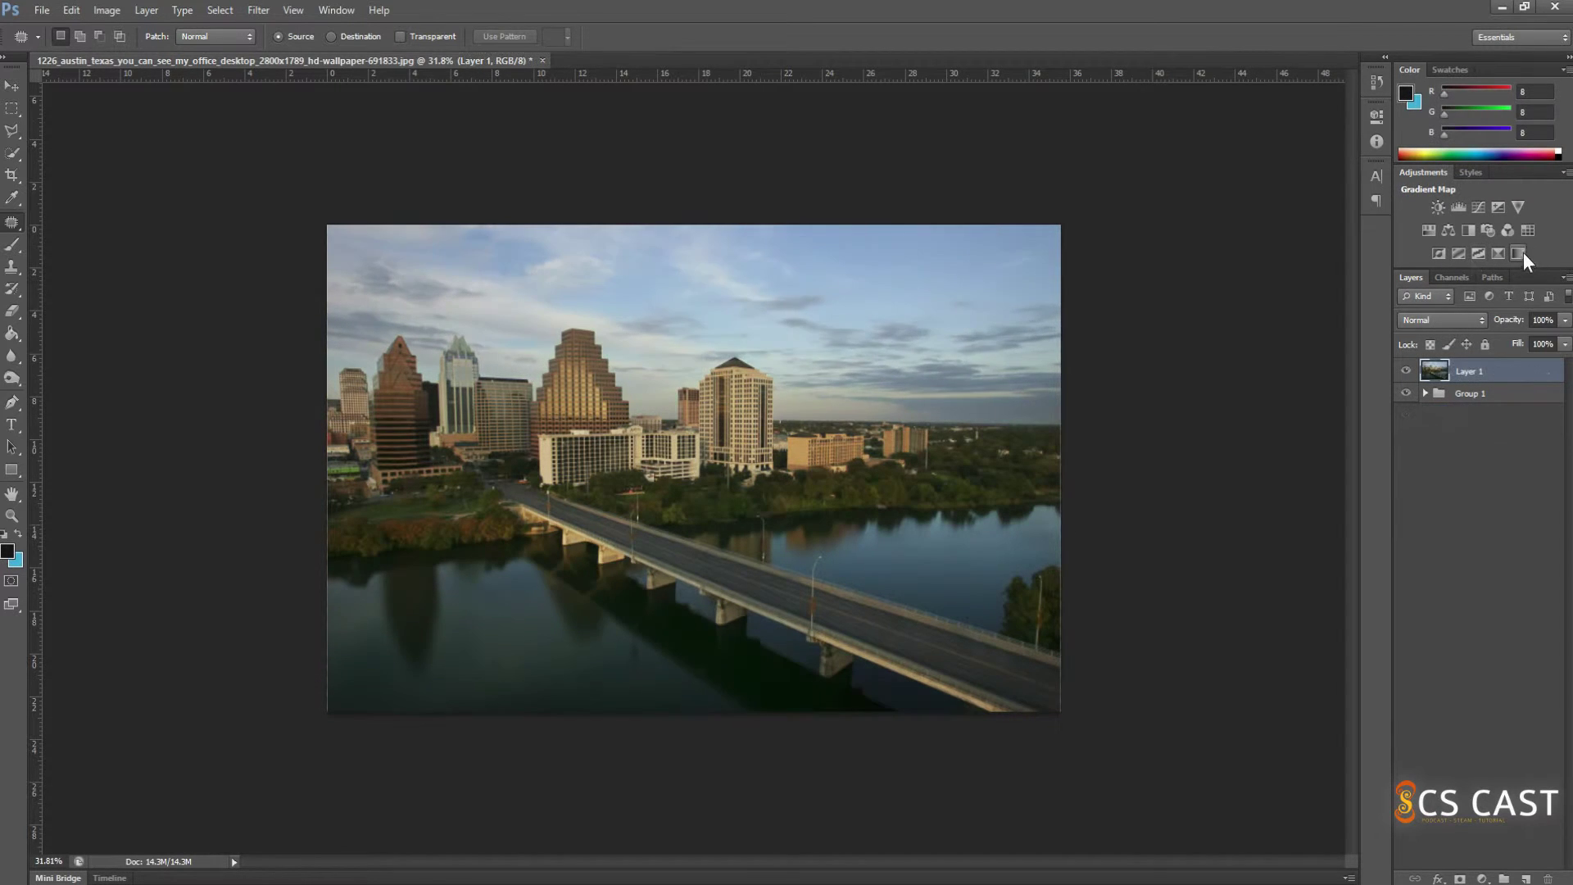
Add a Gradient Map above the photo layer, try the Orange, Yellow, Orange preset, and return to Foreground to Background.
click(1518, 253)
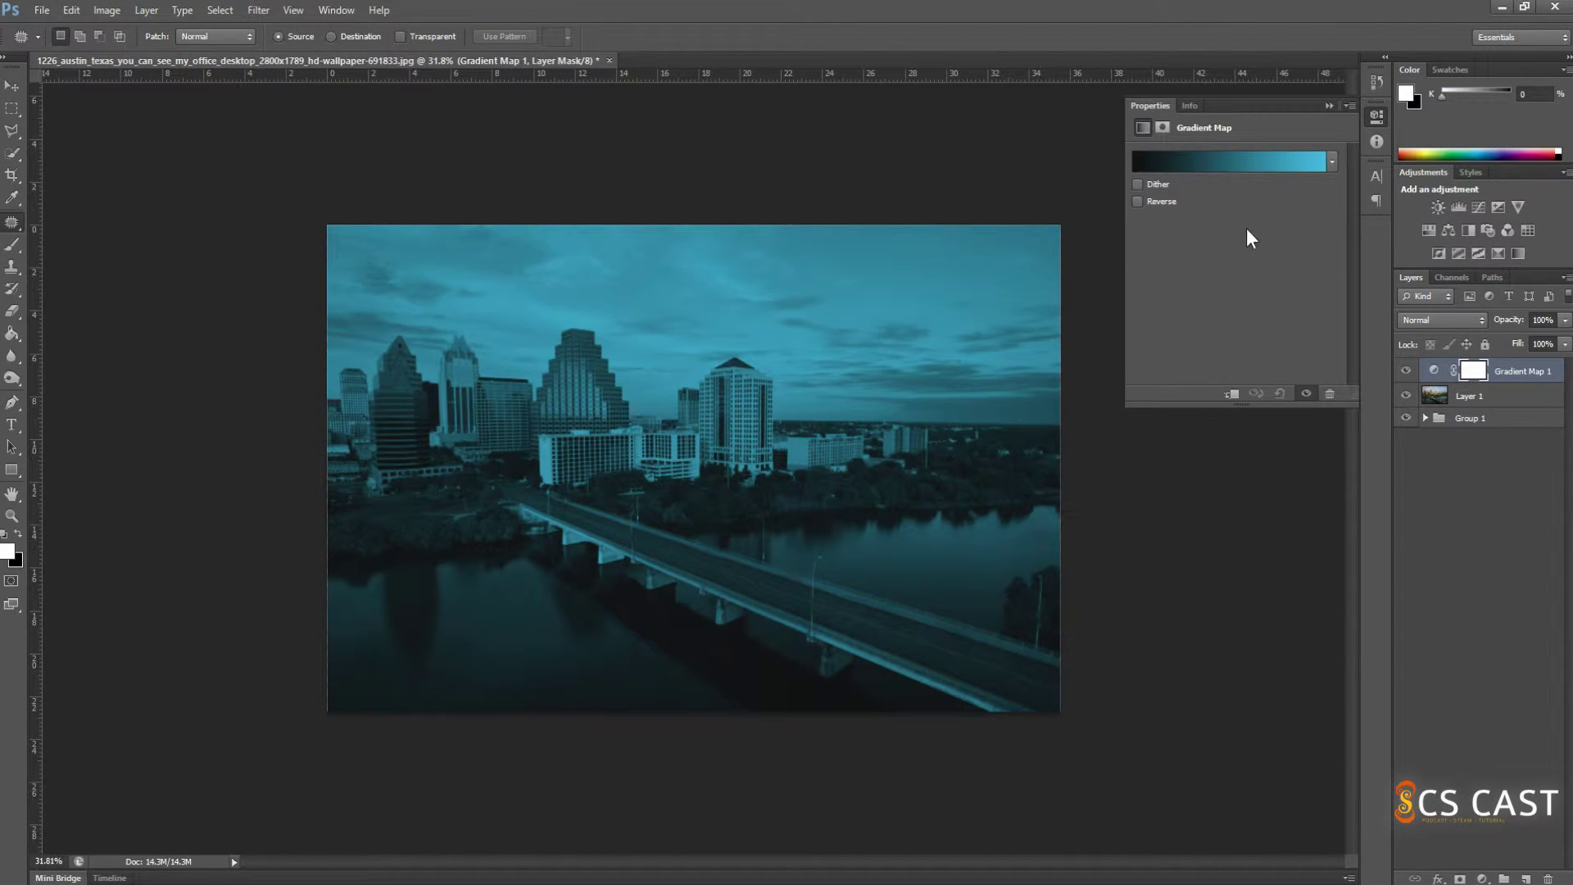
click(1222, 163)
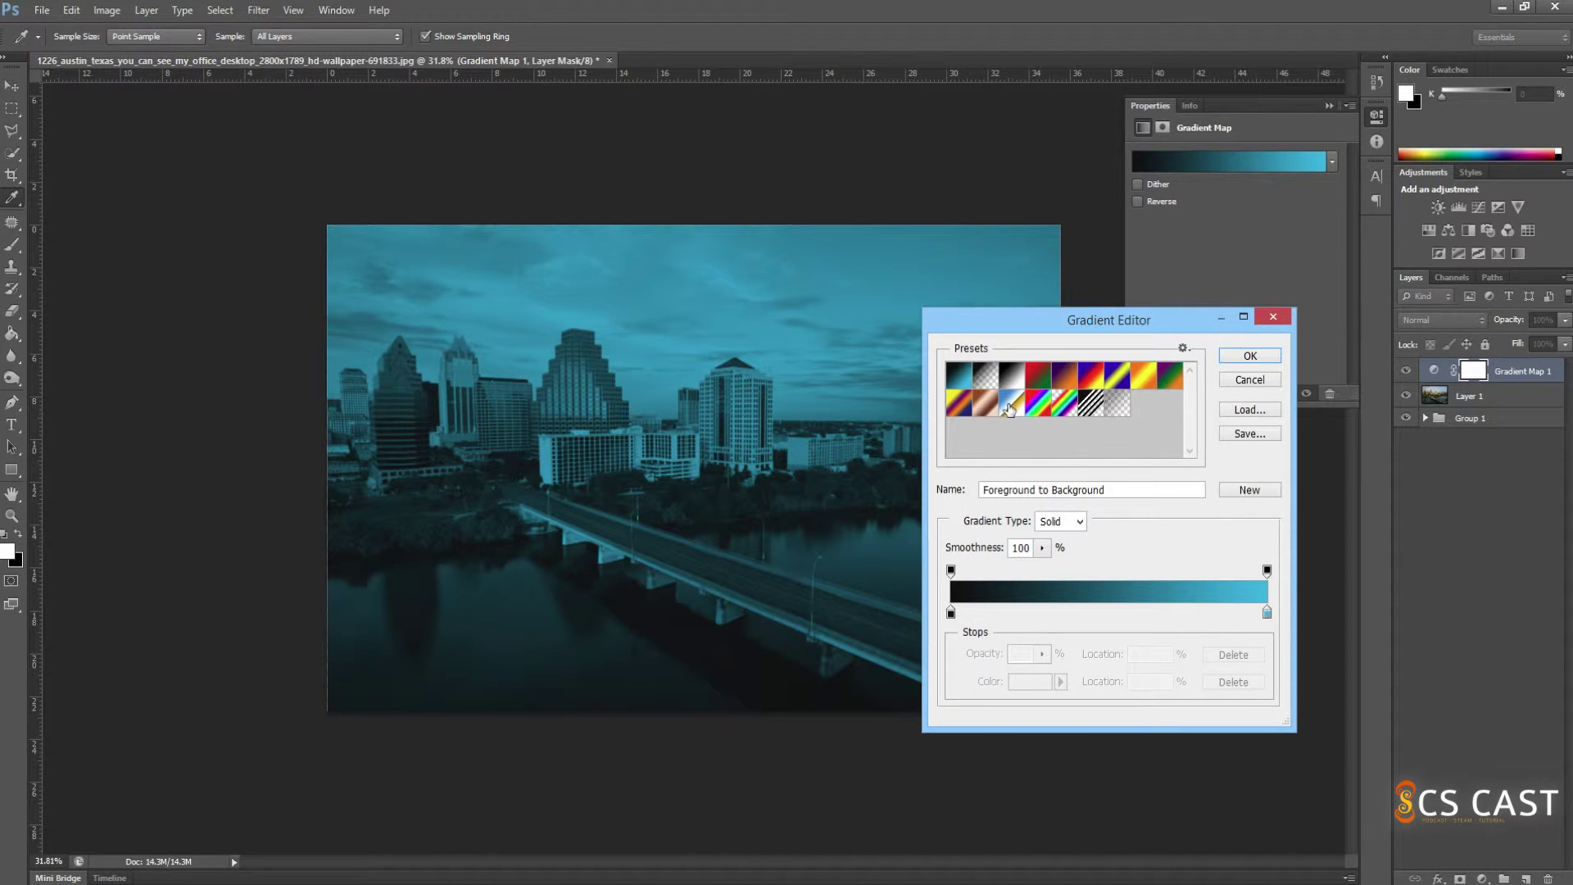
click(1261, 357)
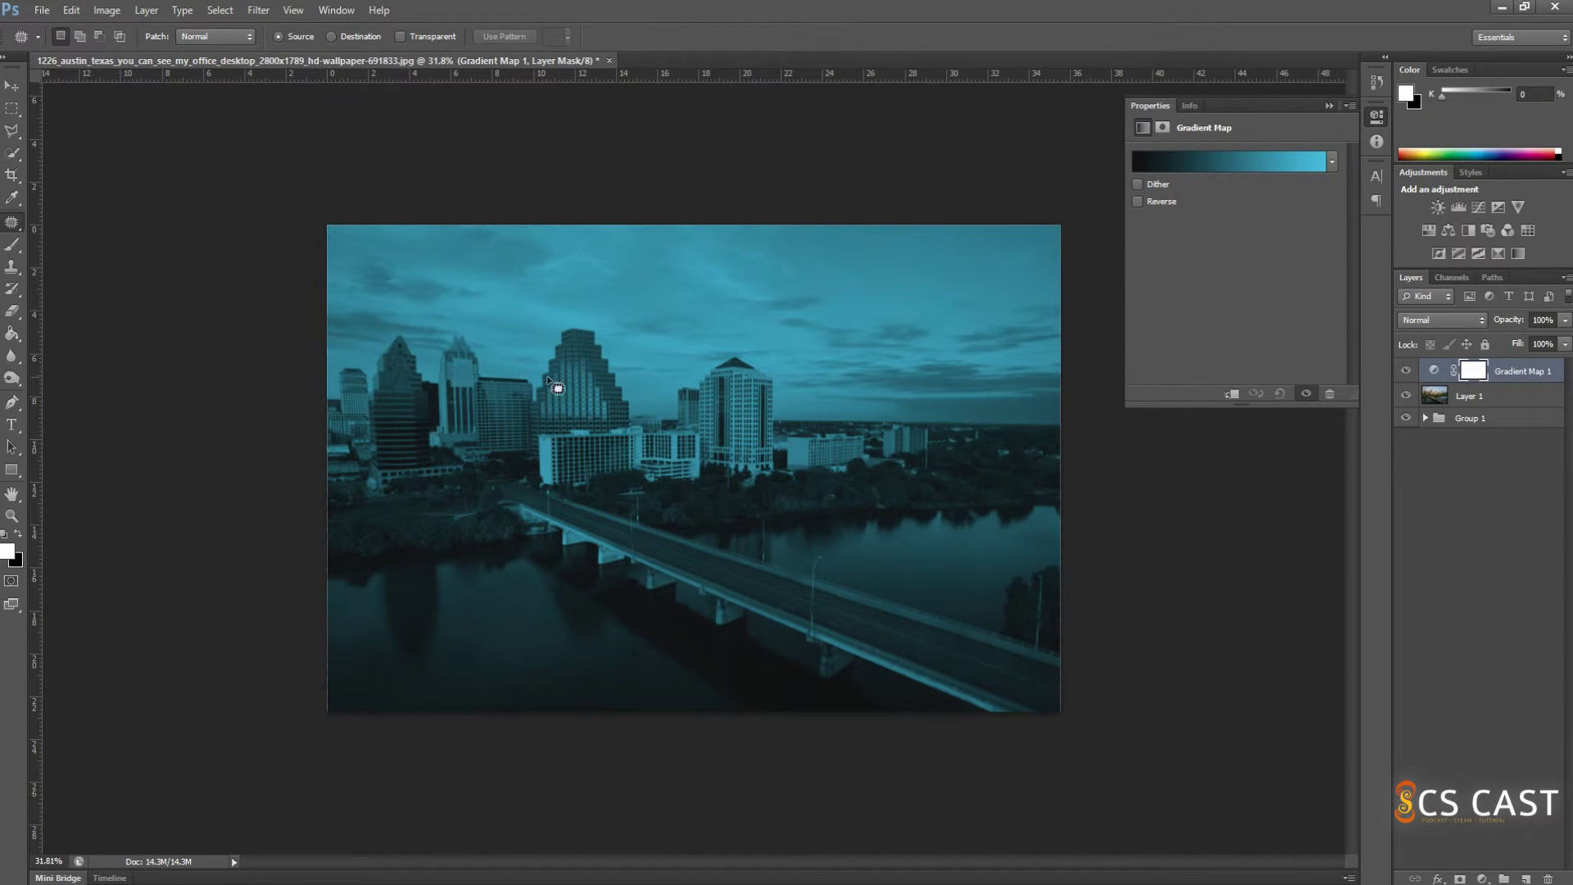
click(1205, 163)
click(1144, 379)
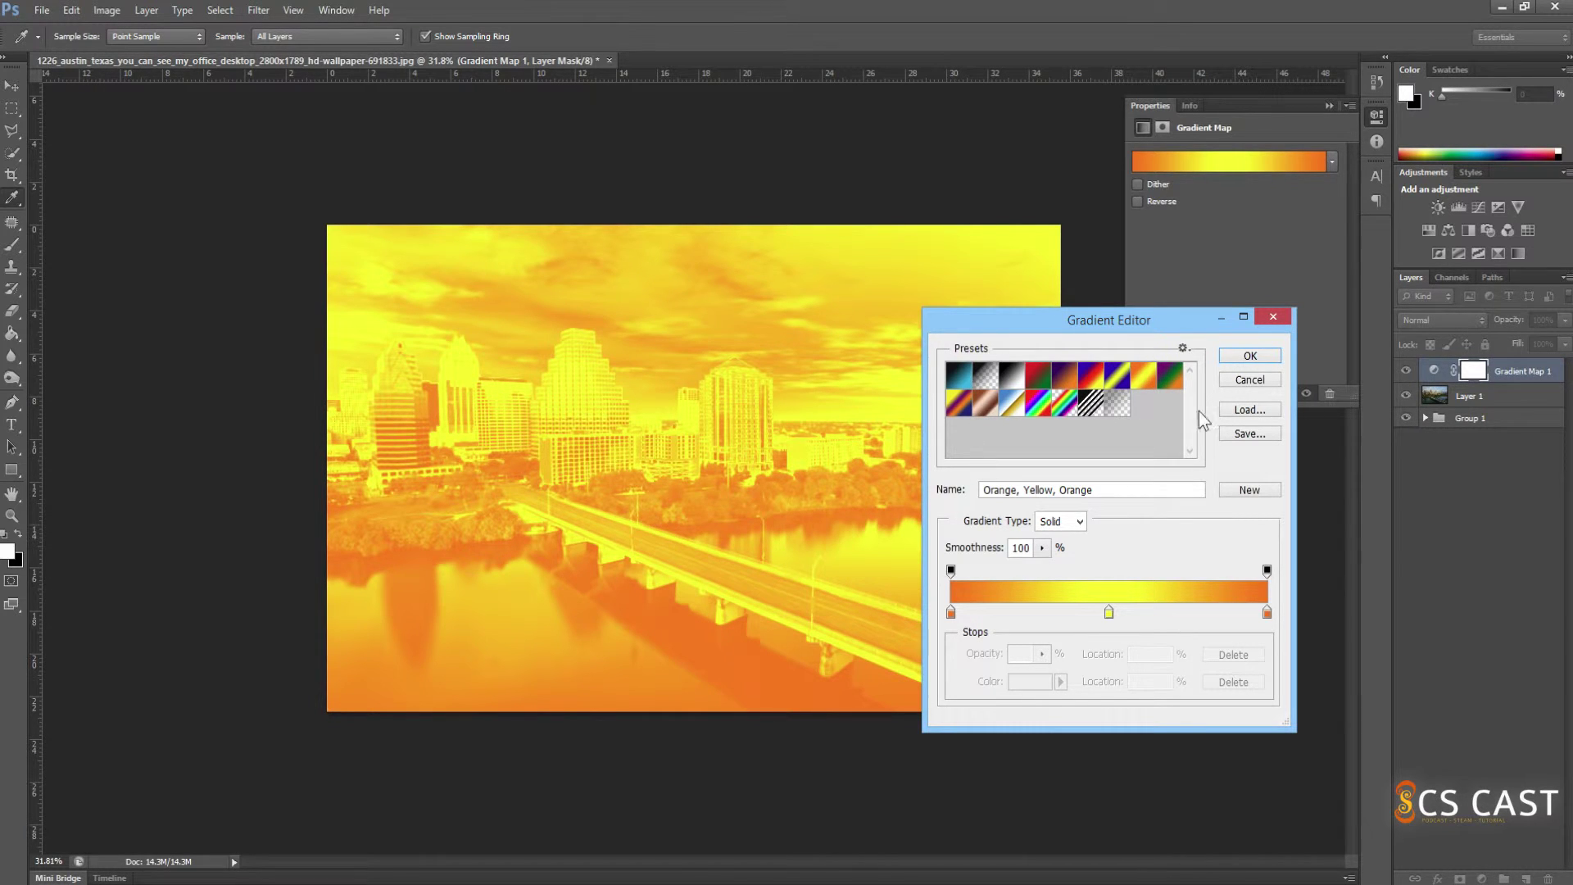
click(964, 379)
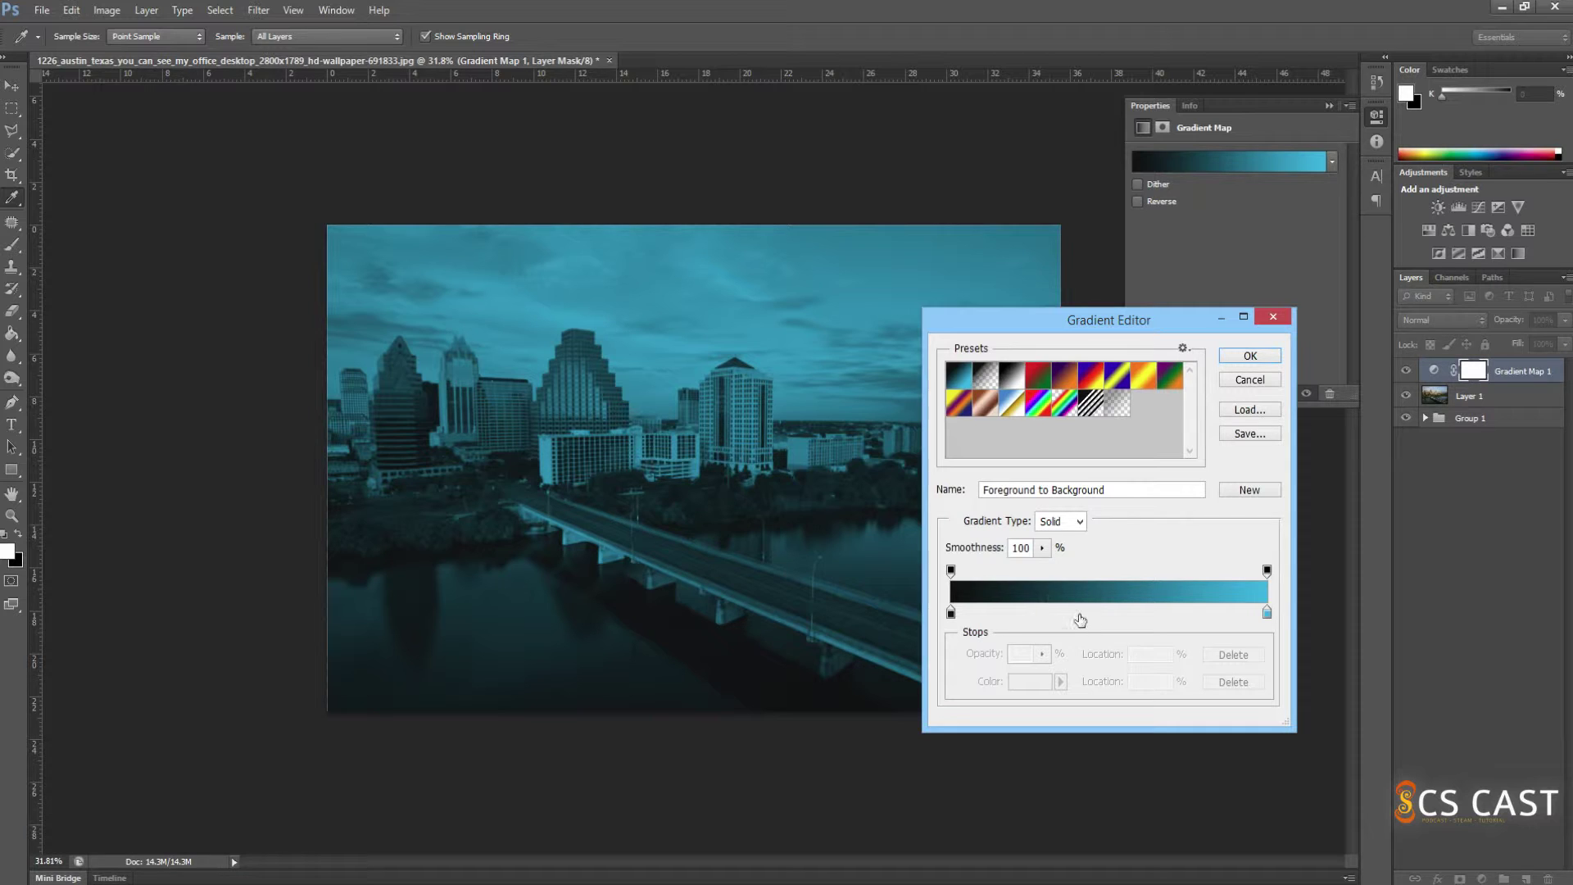
Change the color of the gradient's end stop to orange ffa200.
click(1266, 613)
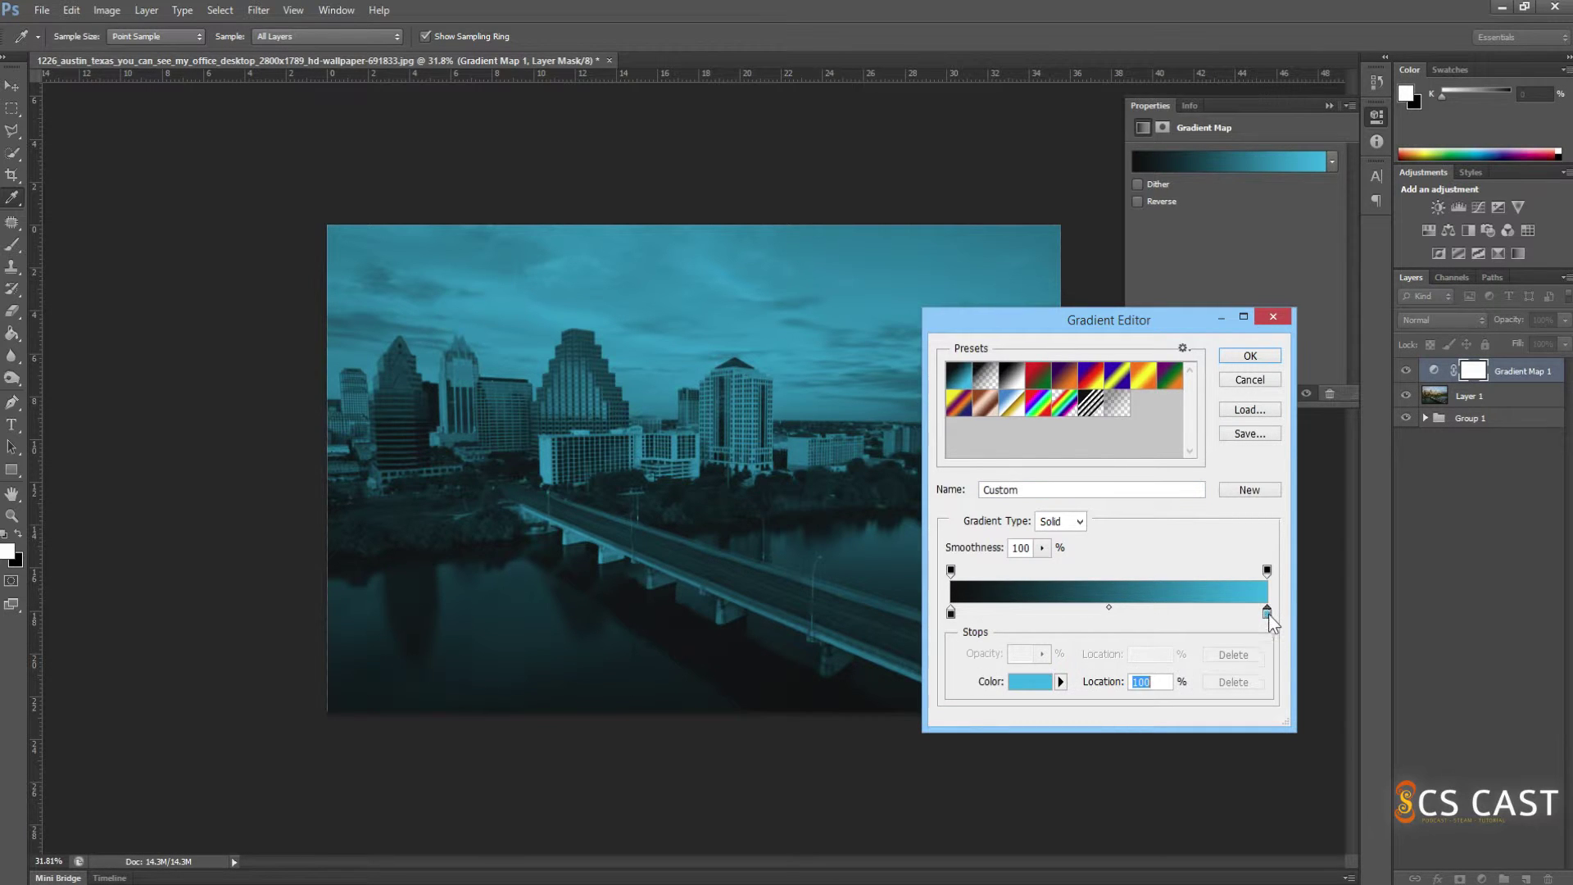
double_click(1269, 613)
mouse_move(1260, 524)
mouse_down()
mouse_move(1260, 450)
mouse_move(1215, 597)
mouse_move(1254, 550)
mouse_move(1259, 639)
mouse_up()
click(1237, 447)
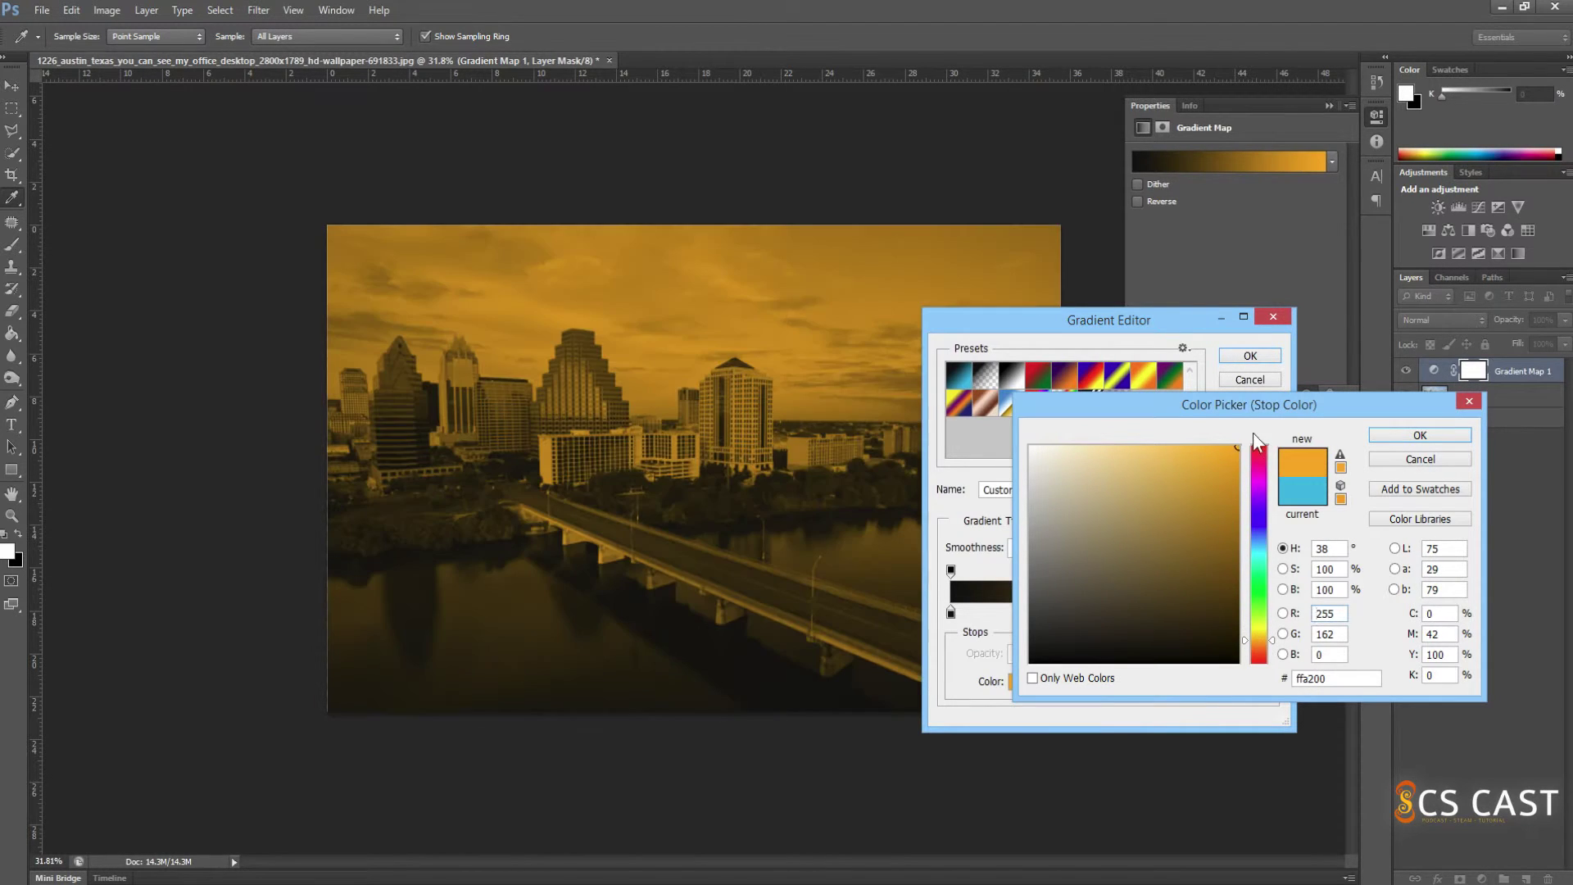
click(1386, 438)
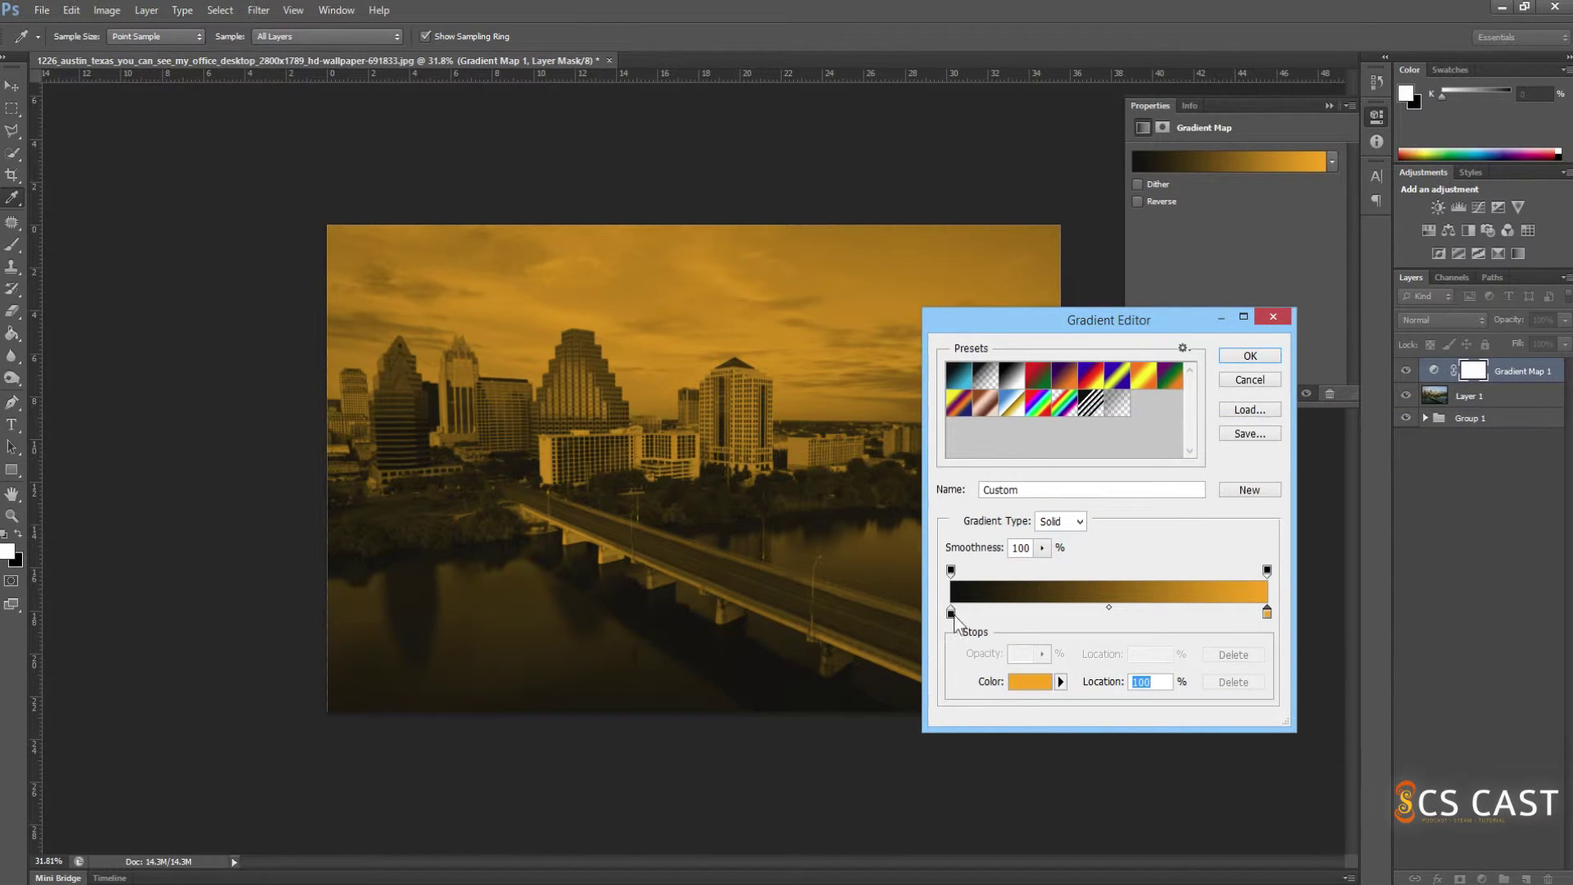
Try white, black and turquoise 00ffde for the gradient's start stop, settle on dark gray 202020, and apply the gradient.
double_click(950, 613)
click(1031, 447)
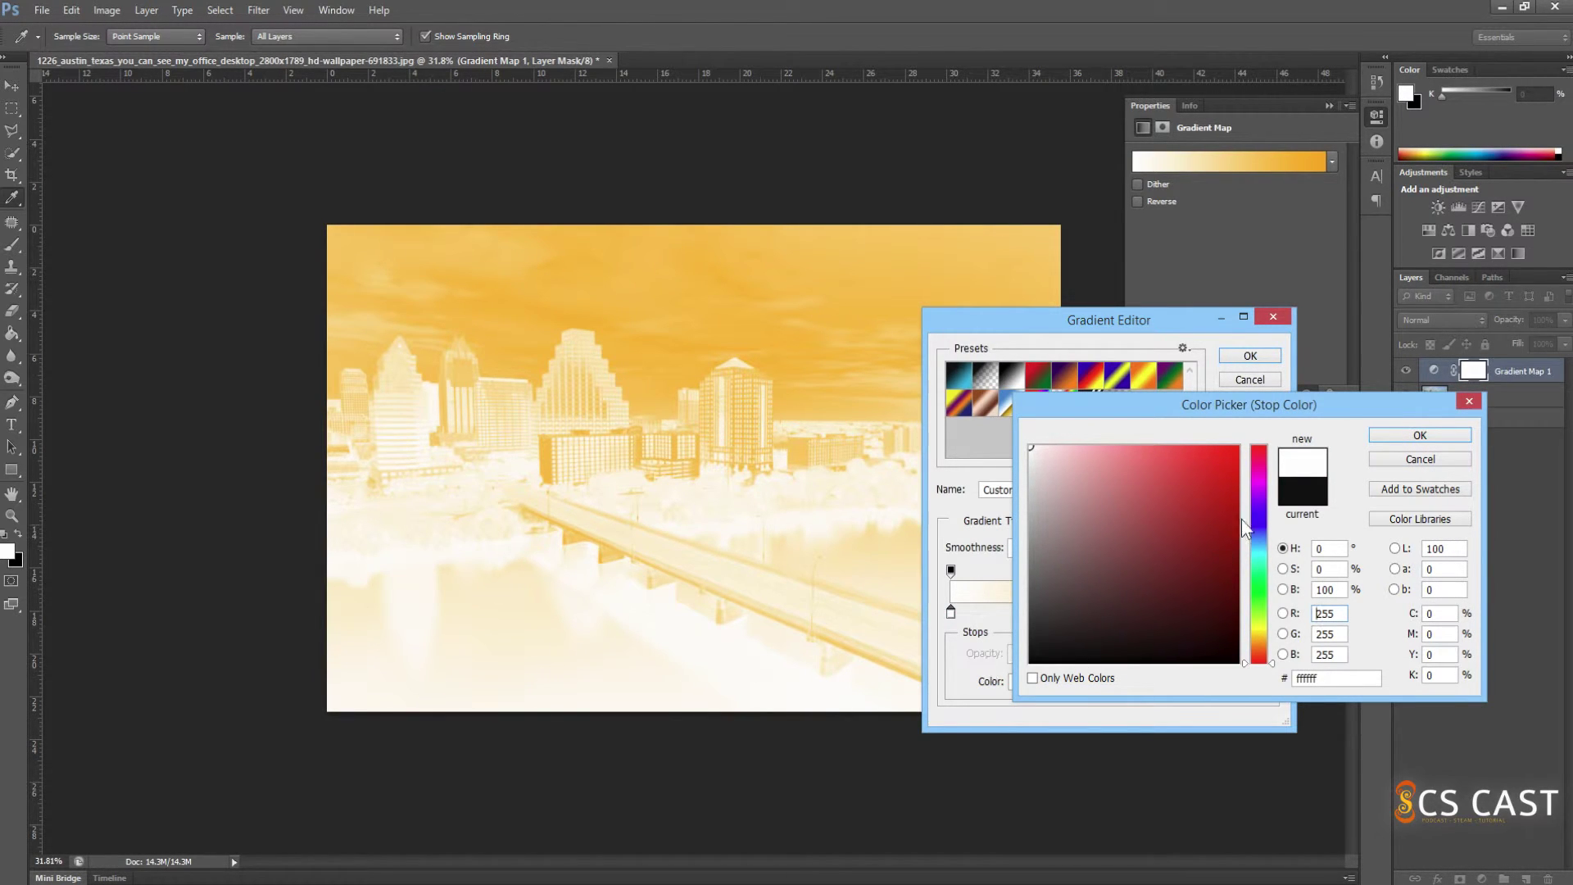
click(1030, 662)
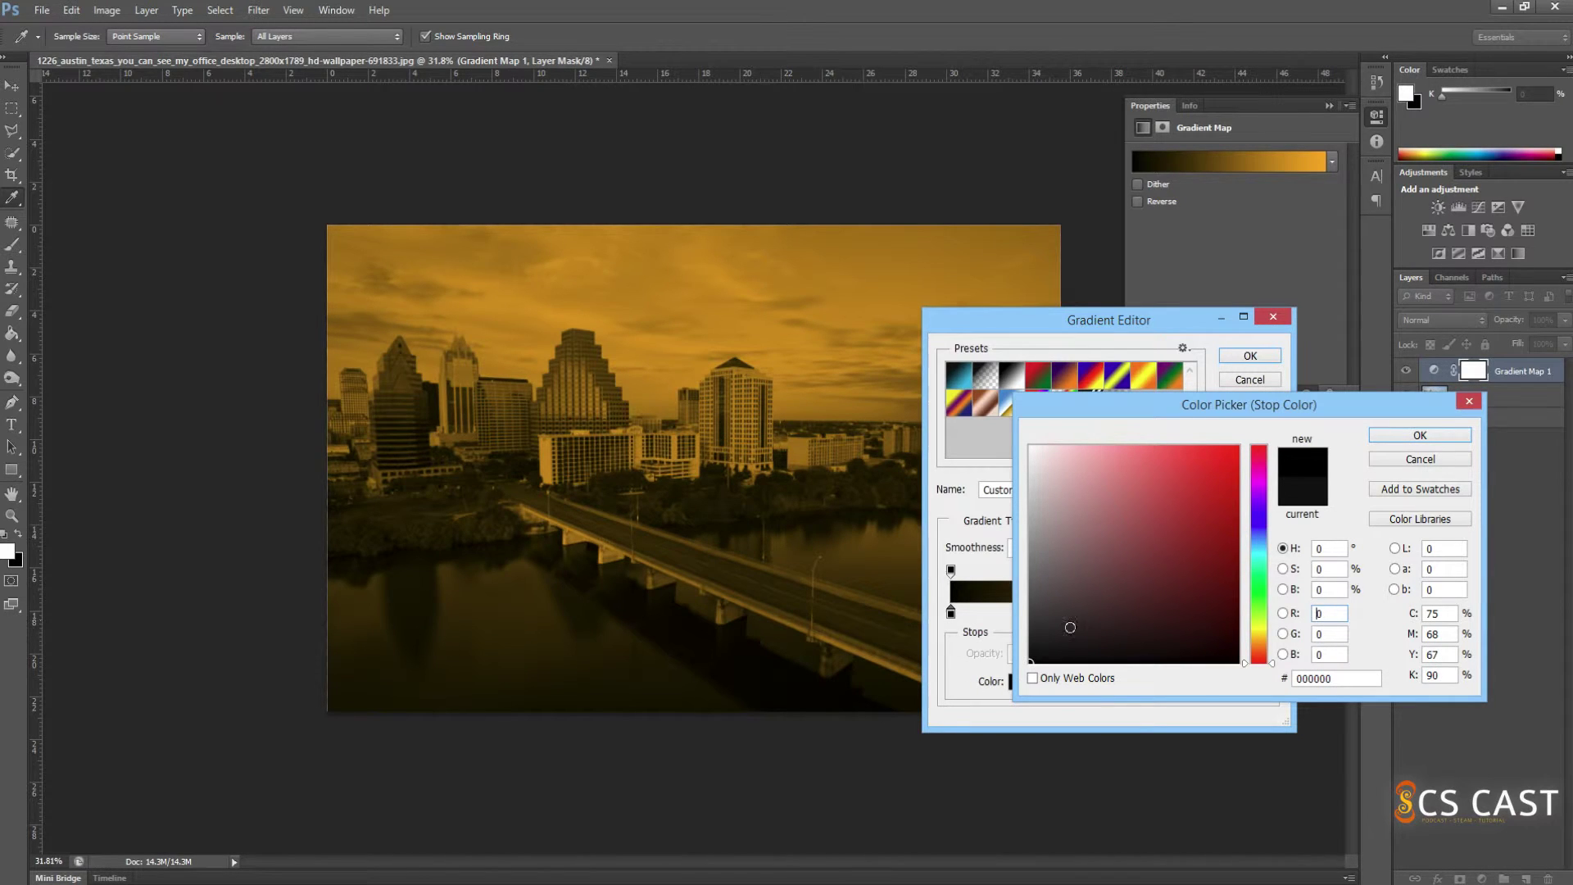
mouse_move(1052, 600)
mouse_down()
mouse_move(1116, 585)
mouse_move(1028, 574)
mouse_move(1031, 662)
mouse_up()
click(1030, 557)
drag(1266, 621, 1266, 558)
drag(1222, 513, 1237, 448)
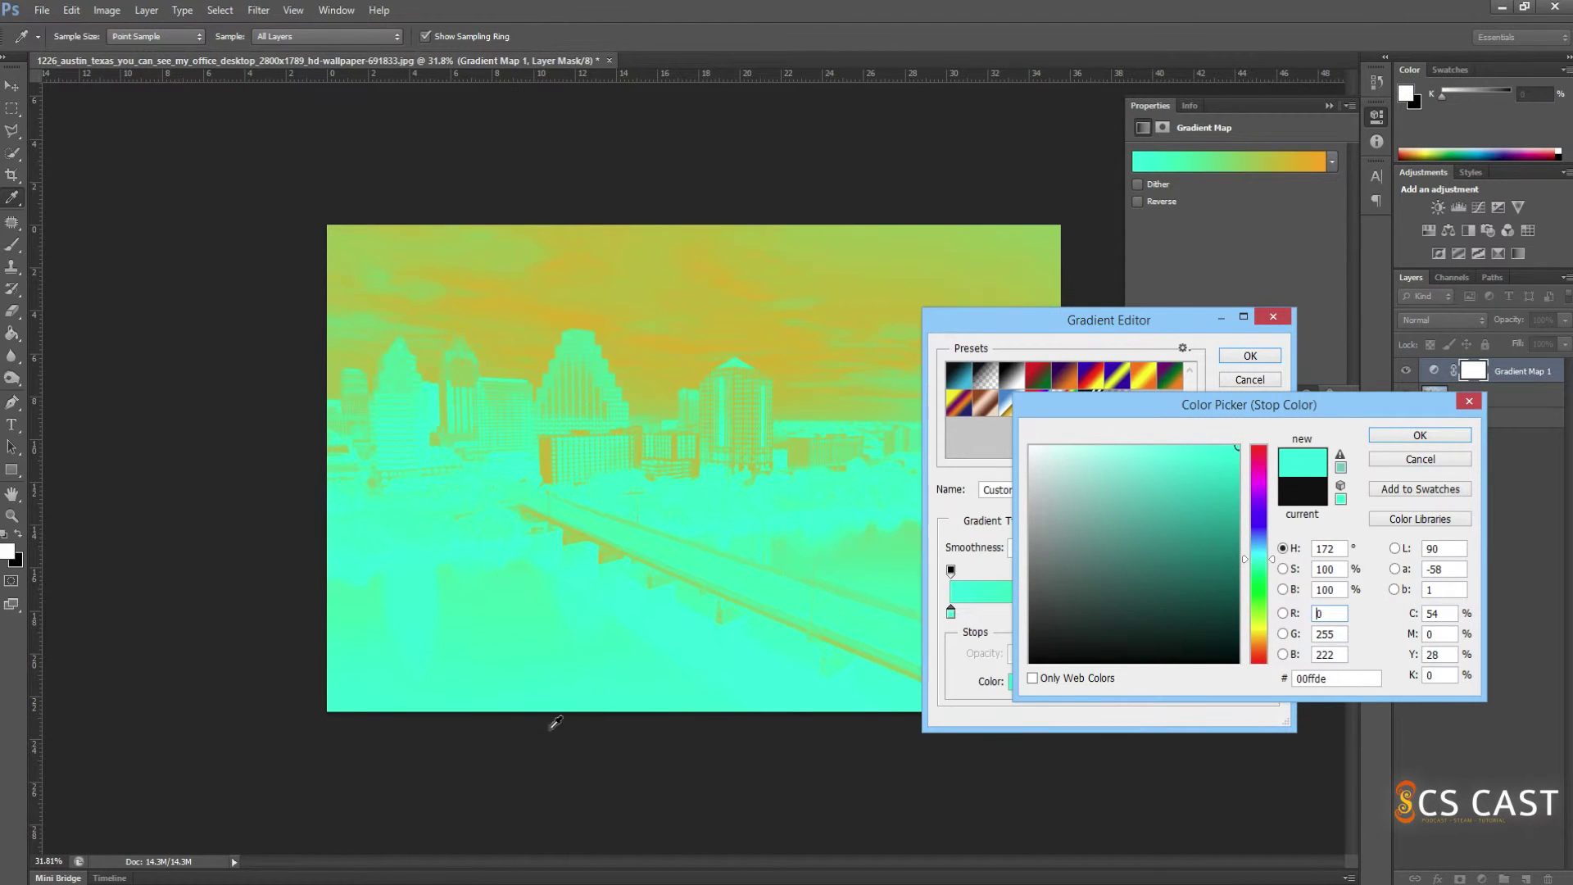
mouse_move(1039, 566)
mouse_down()
mouse_move(1023, 688)
mouse_move(1033, 649)
mouse_up()
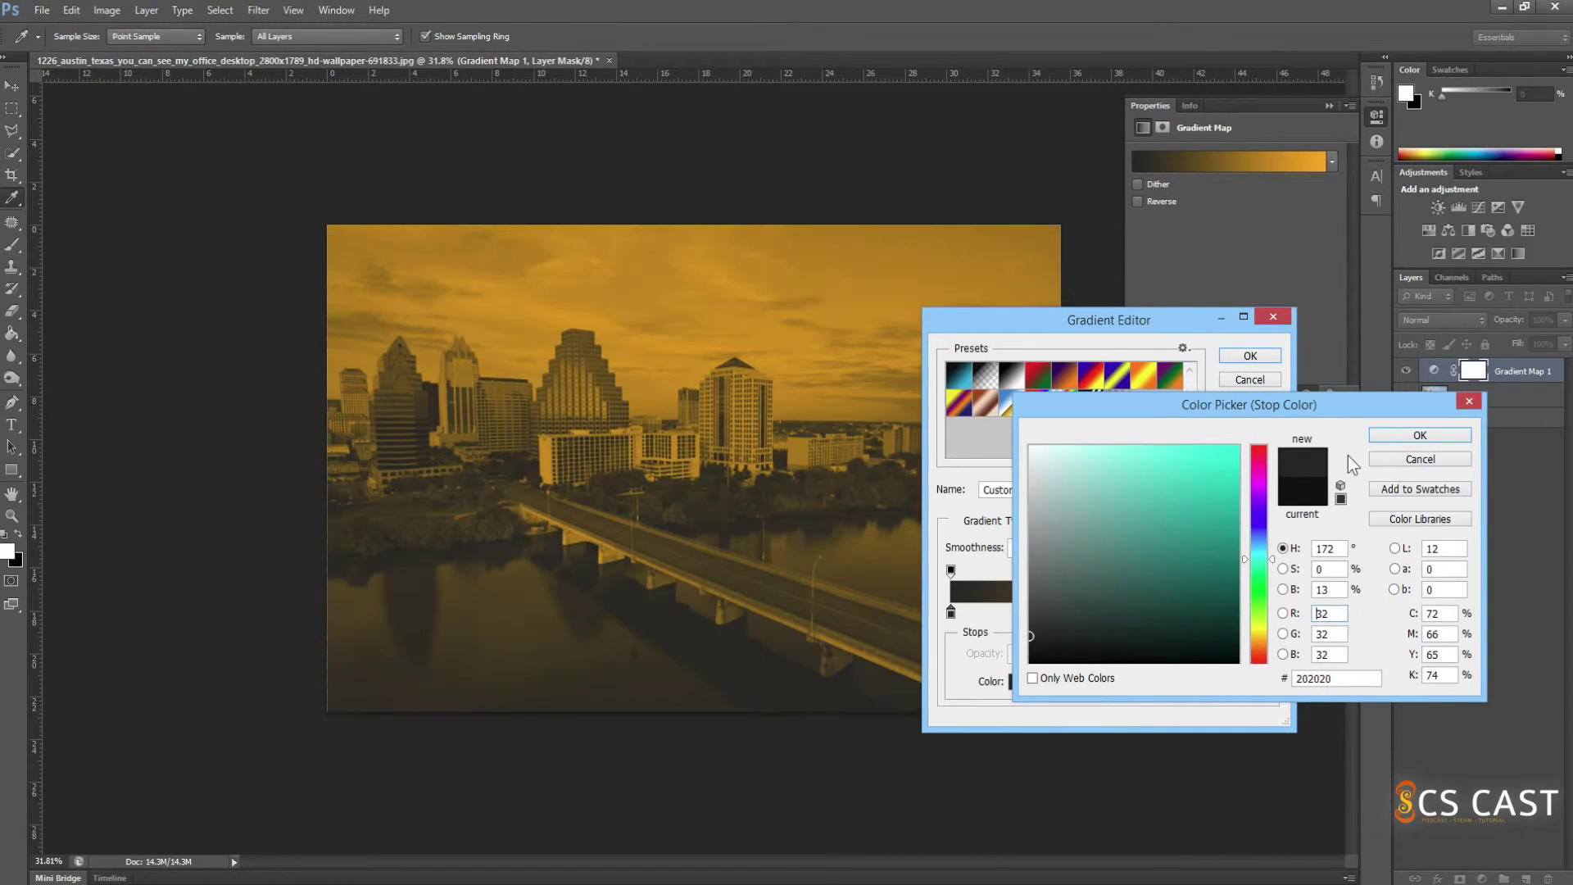
click(1401, 436)
click(1252, 357)
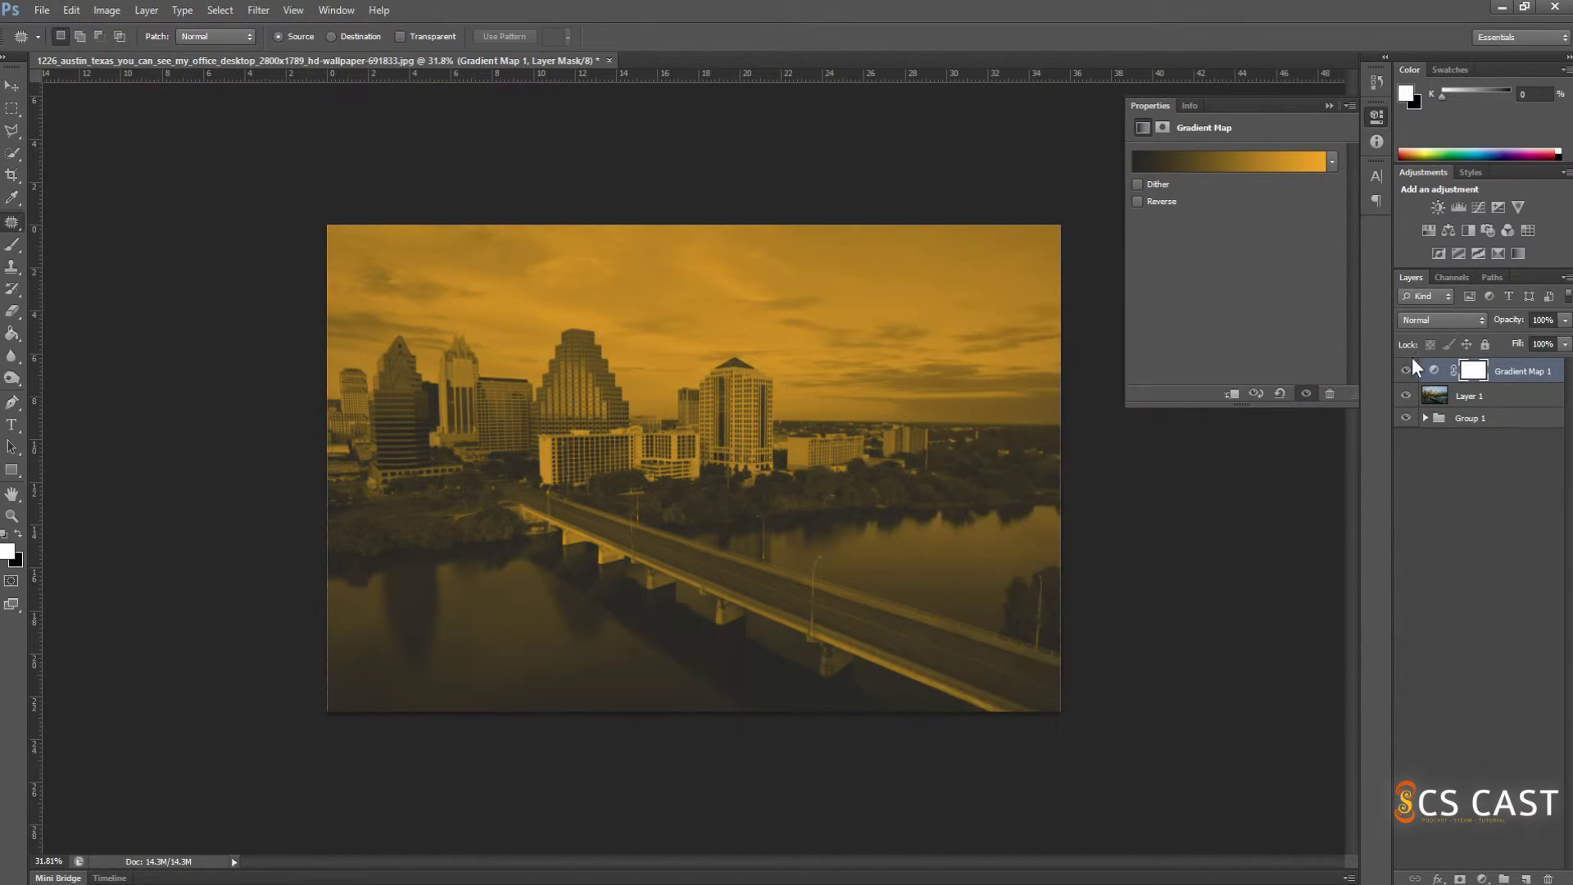
Try the Gradient Map layer at 40% opacity, raise the opacity again, and hide the layer.
drag(1479, 334, 1460, 345)
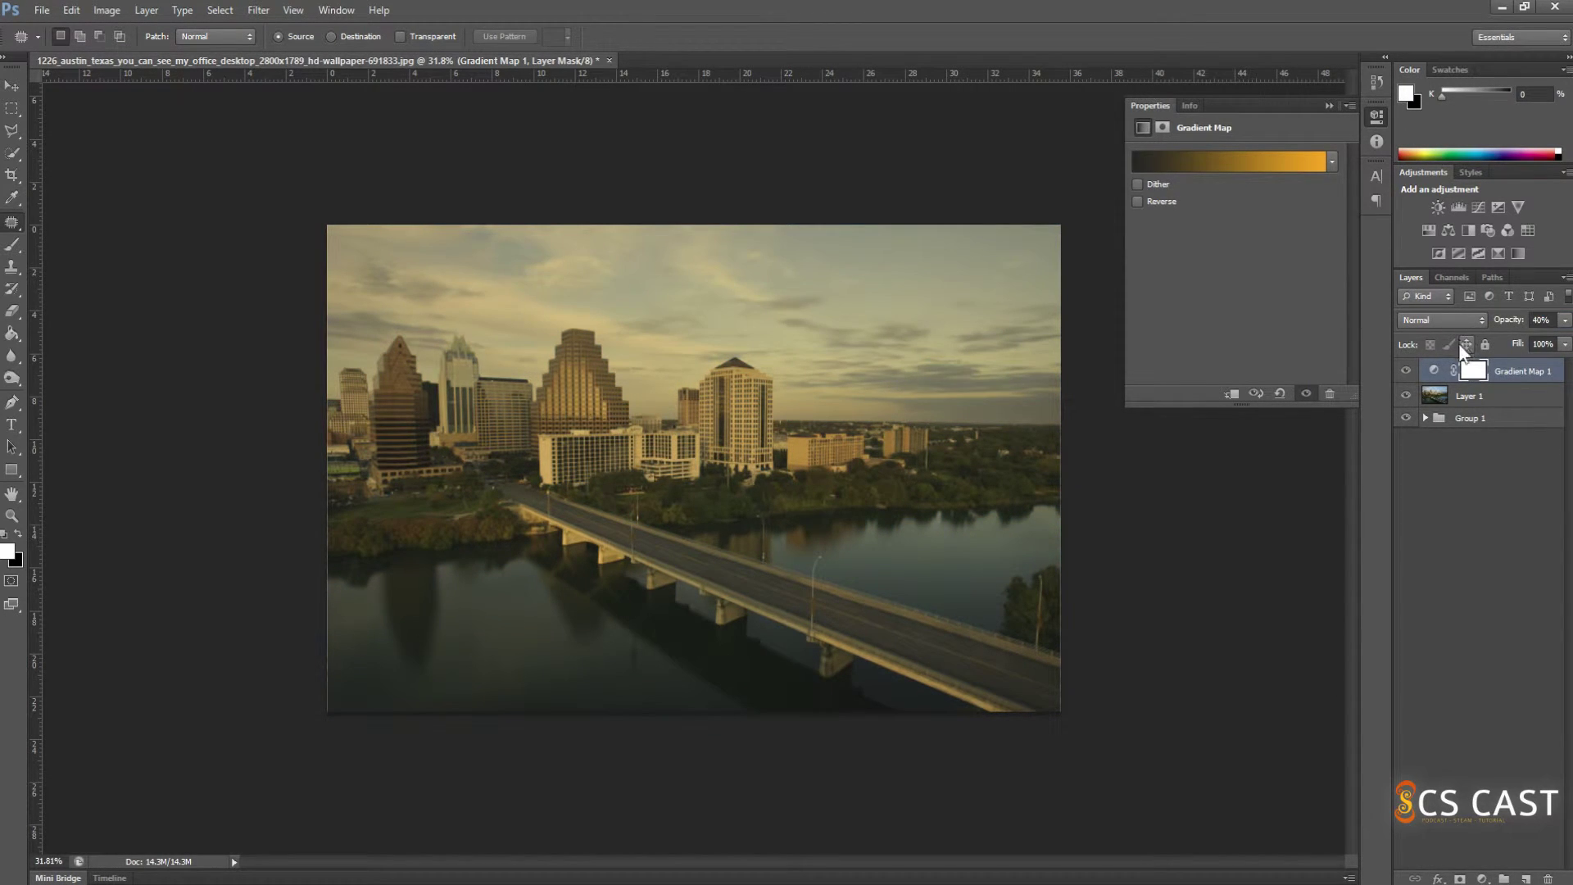
click(1406, 372)
drag(1508, 320, 1553, 319)
click(1406, 370)
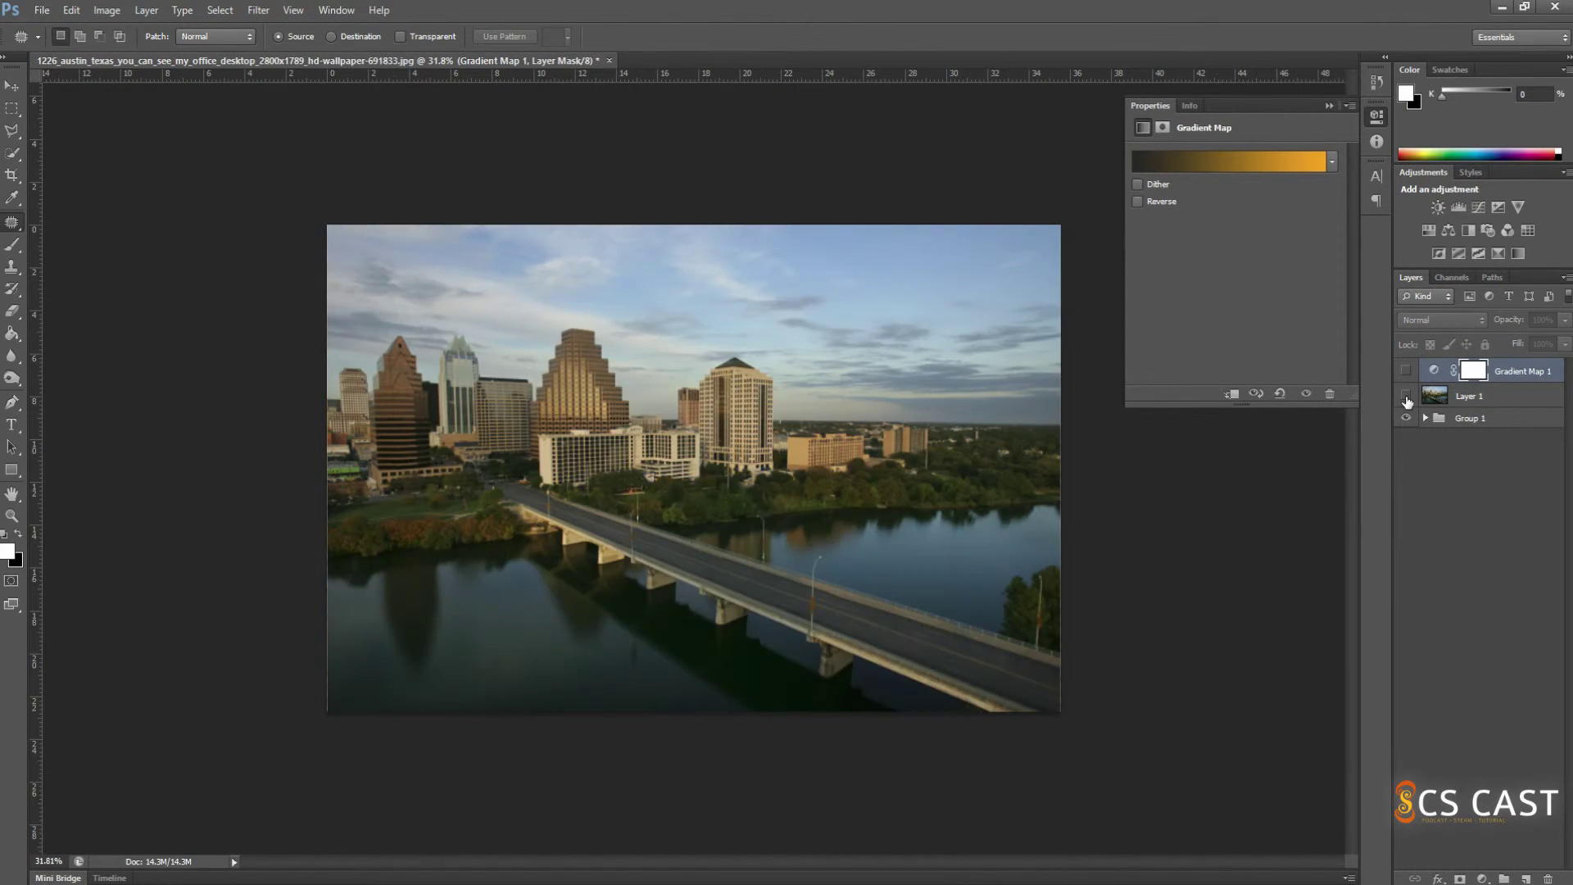
Move the adjustment group between the Gradient Map and the photo layer, and compare the photo with and without the group.
click(1406, 396)
click(1405, 396)
drag(1458, 418, 1463, 392)
click(1406, 394)
click(1405, 394)
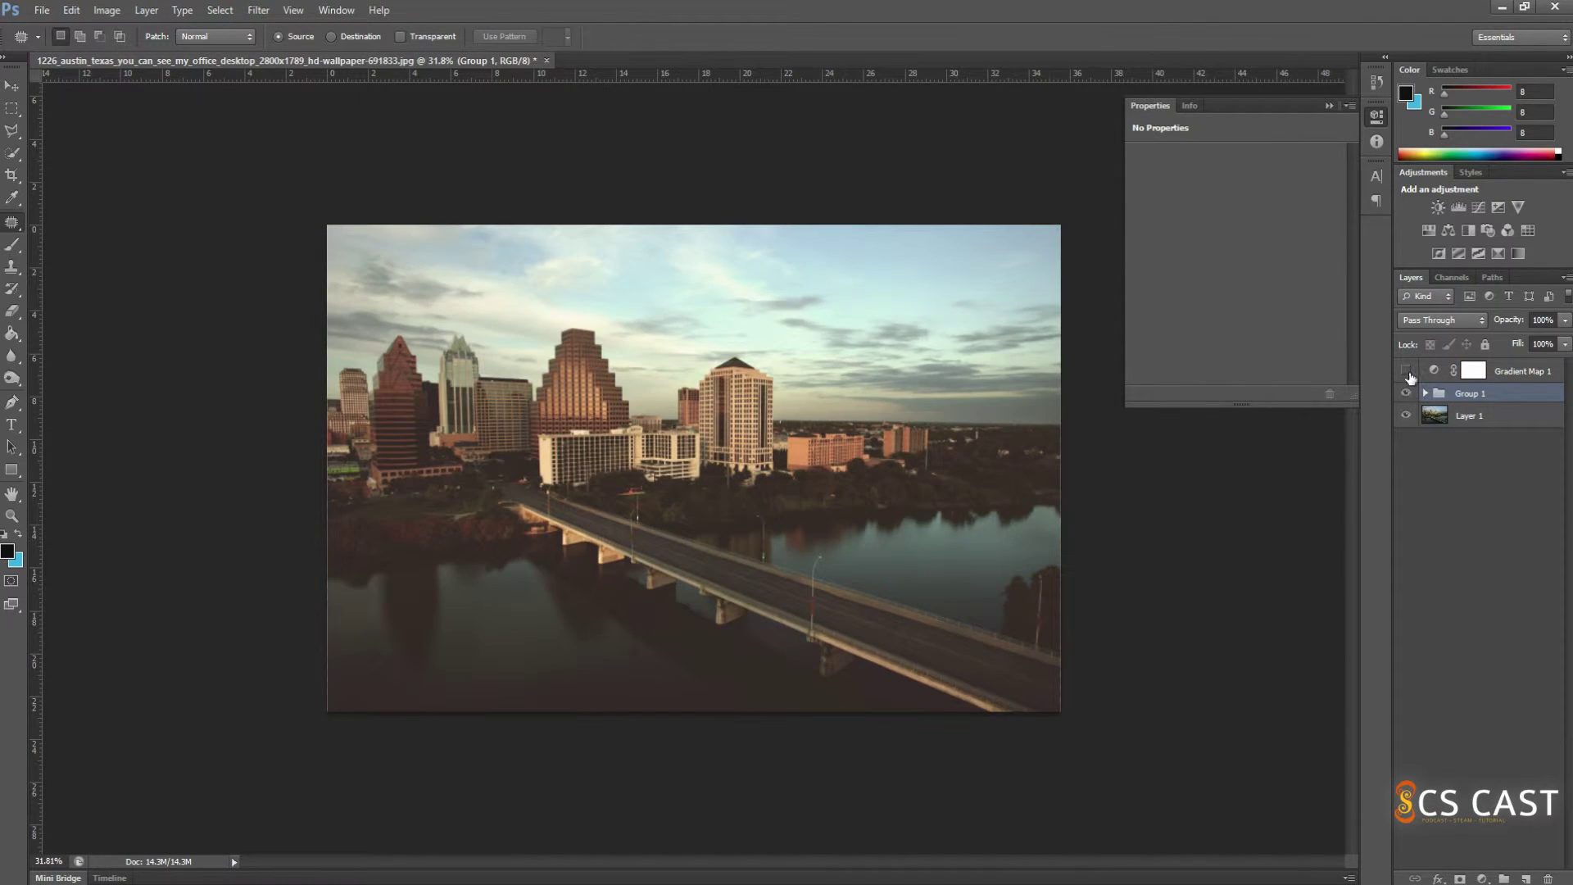
Show the Gradient Map layer again and lower its opacity to 6%.
click(1405, 370)
click(1523, 369)
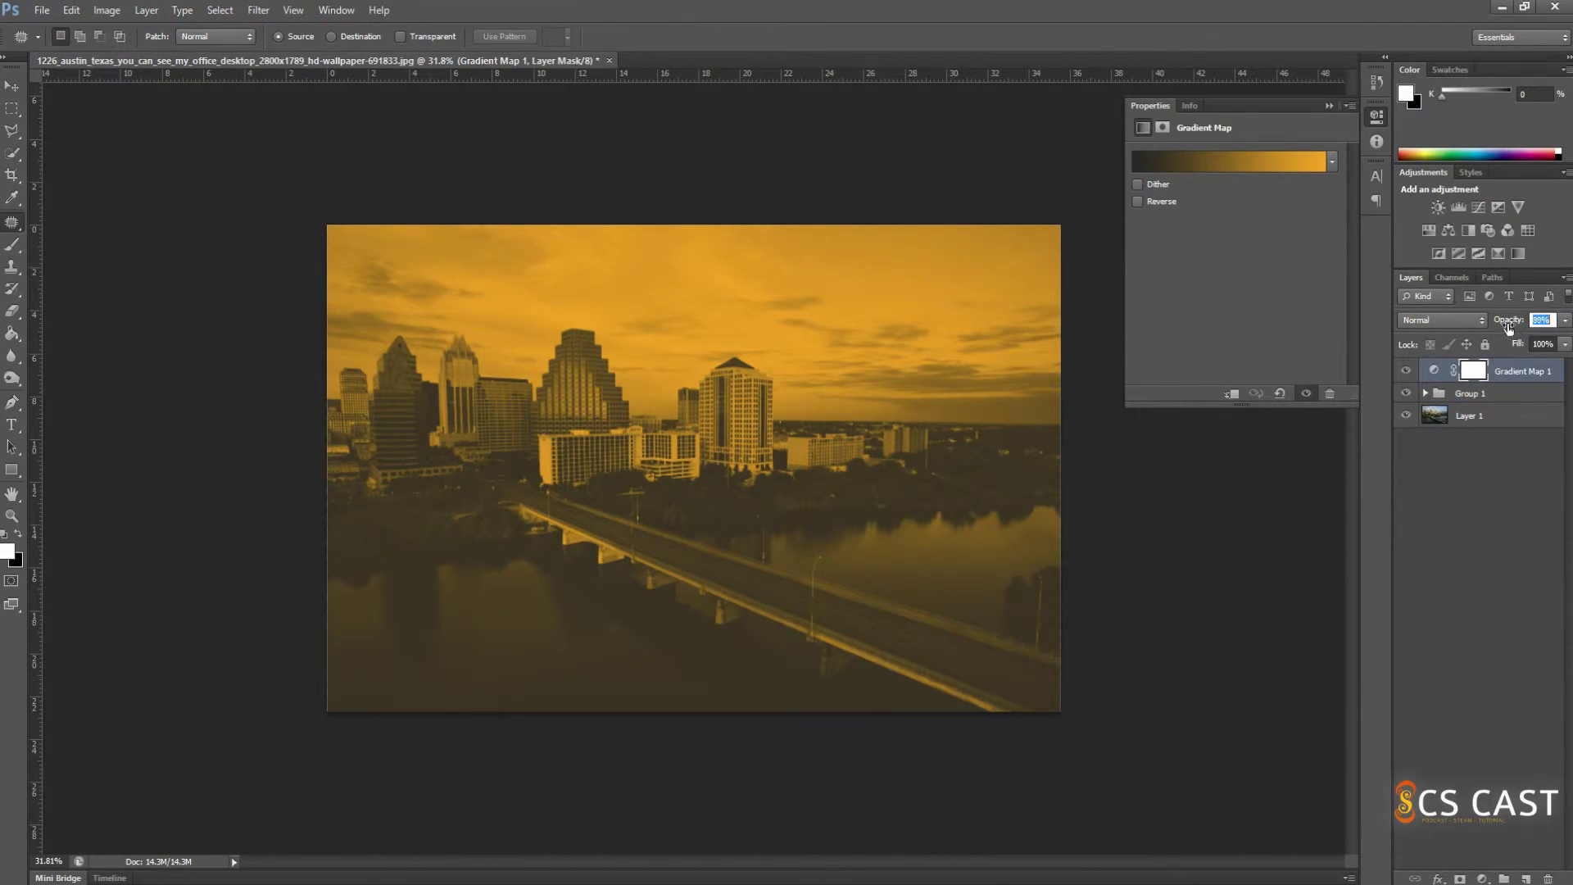
mouse_move(1507, 323)
mouse_down()
mouse_move(1433, 358)
mouse_move(1508, 323)
mouse_up()
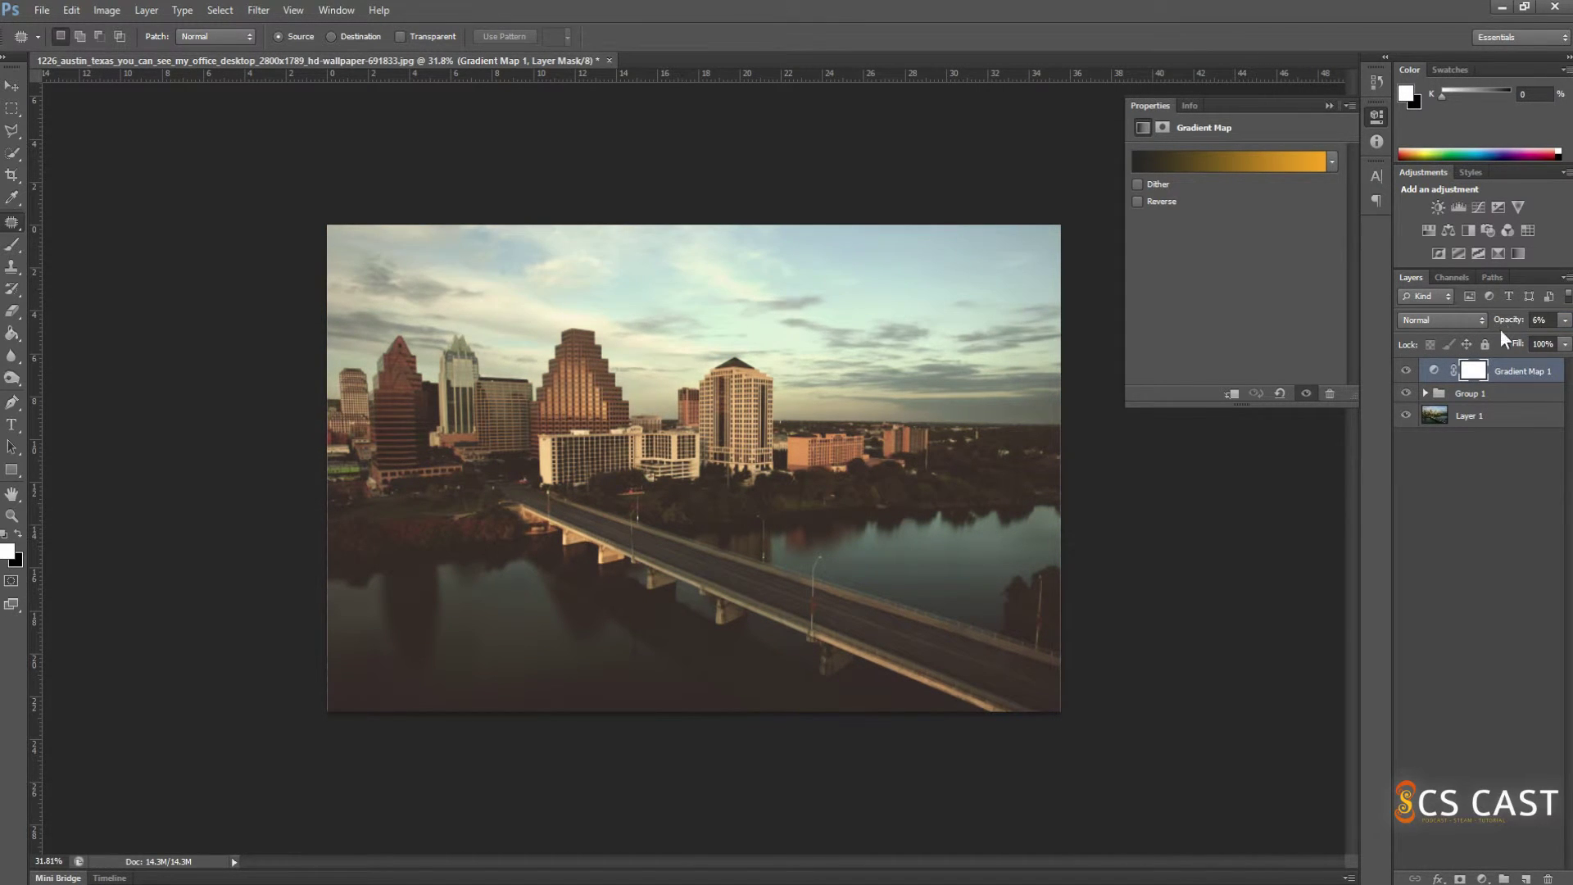
Hide the adjustment group, set the Gradient Map's opacity to 28%, and hide the Gradient Map as well.
click(1406, 393)
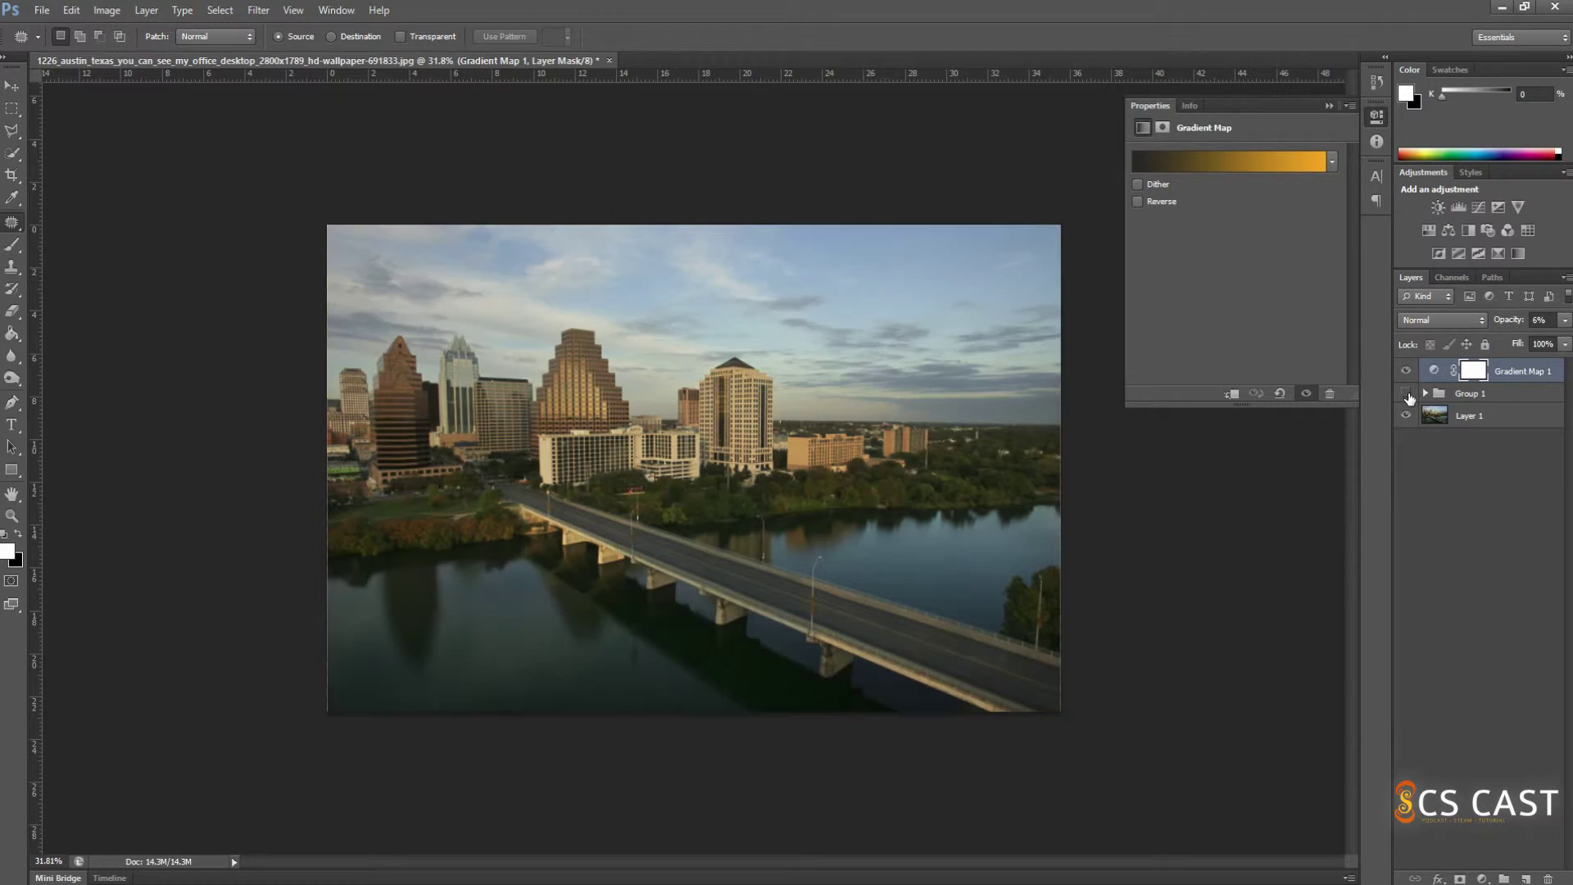
mouse_move(1521, 317)
mouse_down()
mouse_move(1540, 322)
mouse_move(1513, 326)
mouse_up()
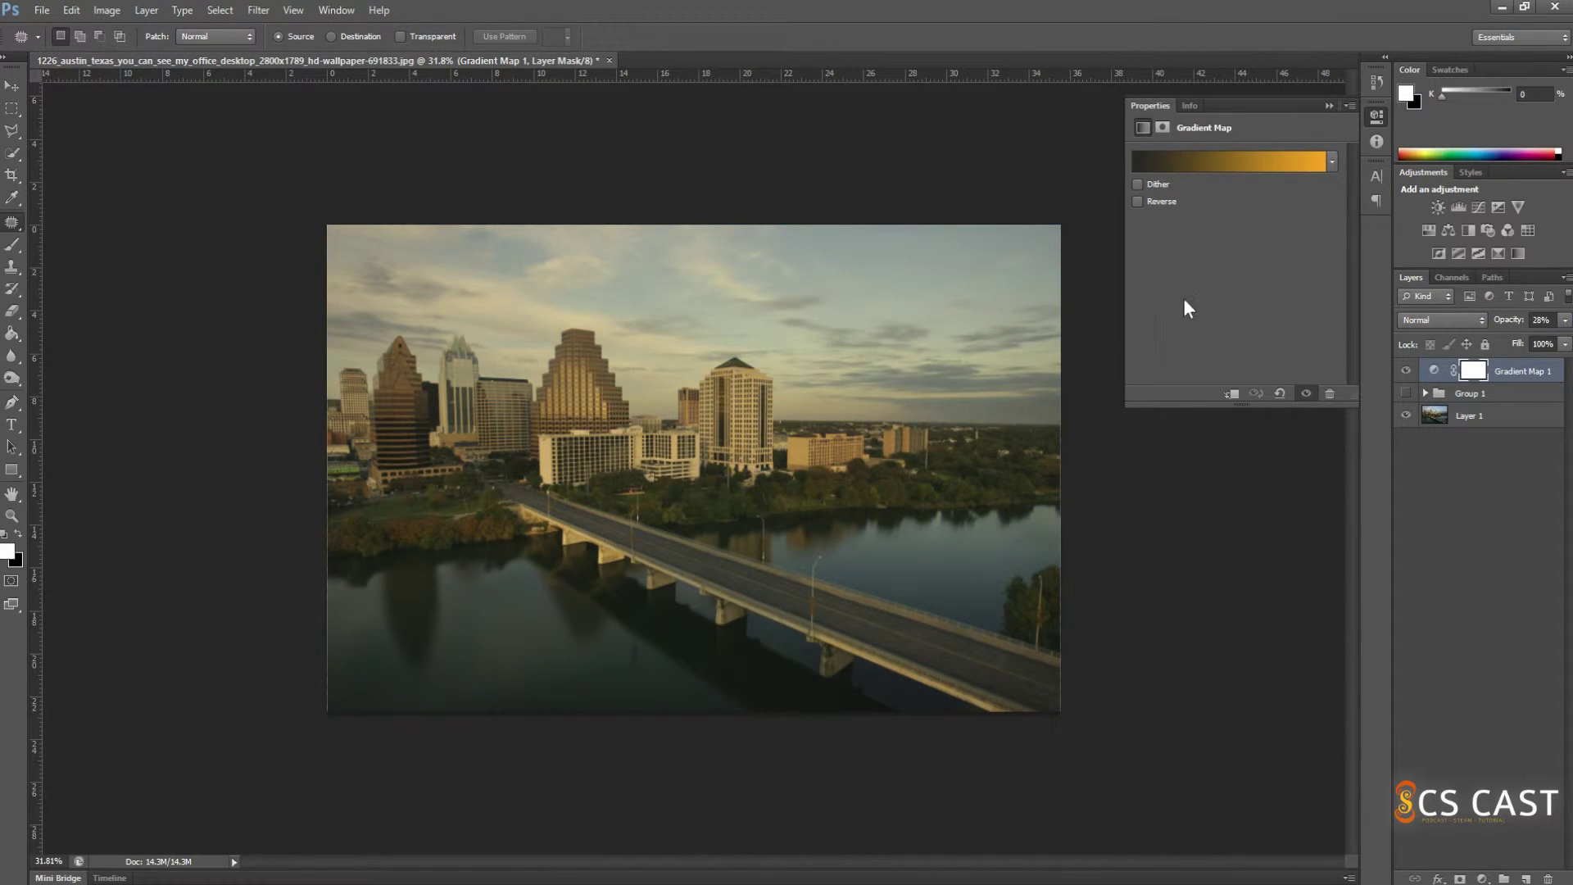
click(1408, 372)
Try a Selective Color adjustment with more cyan in the reds, and delete its layer.
click(1498, 253)
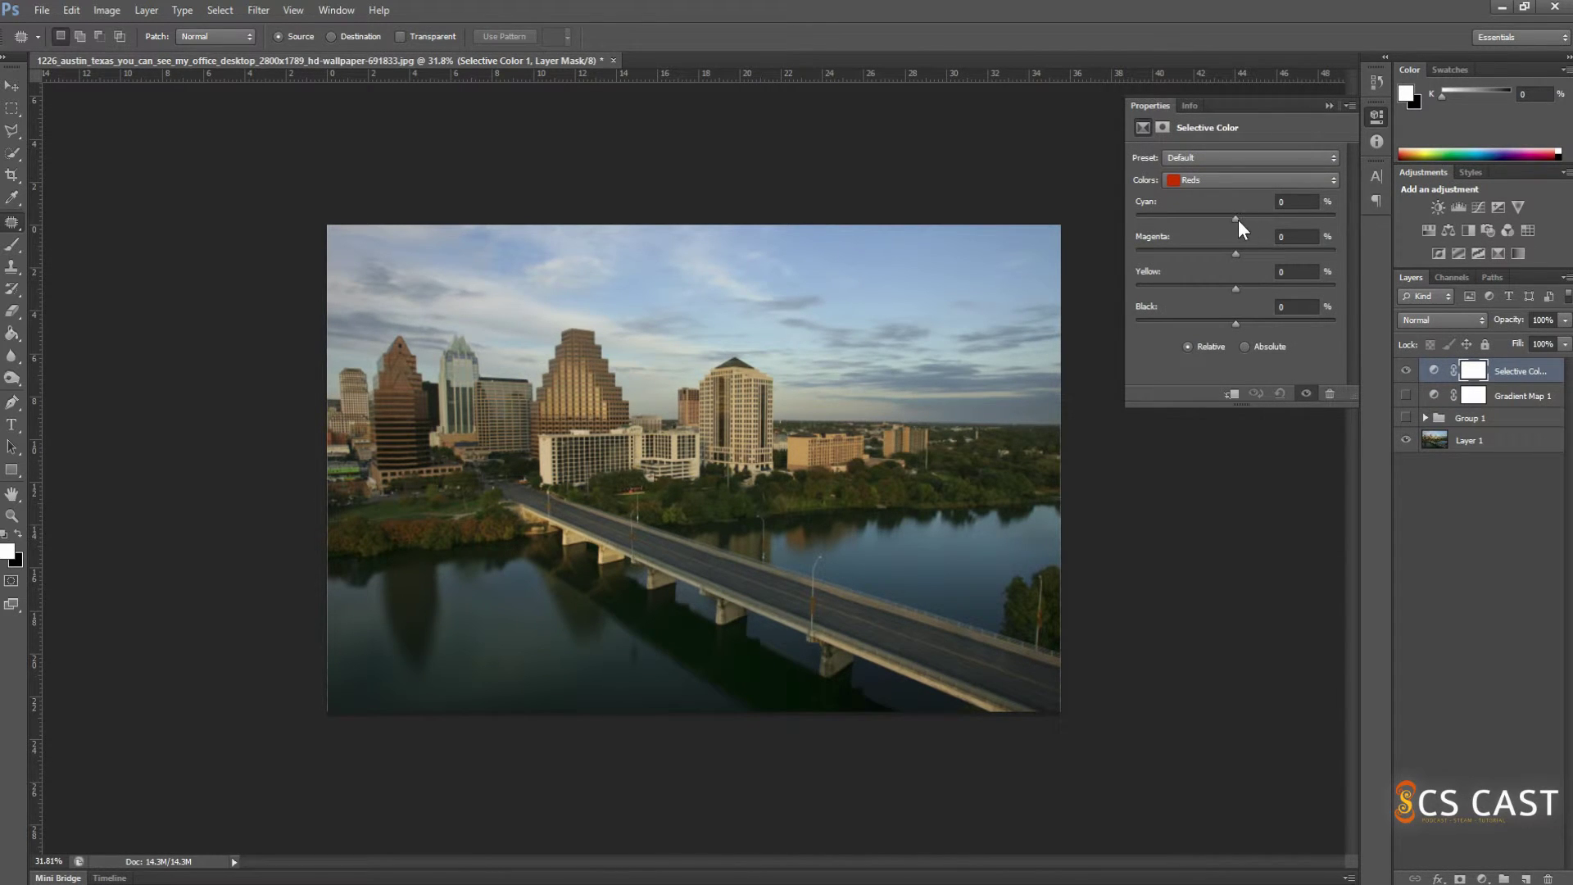
drag(1236, 219, 1313, 215)
key(Delete)
Try a Threshold adjustment at level 110, collapse its settings, and delete the layer.
click(1475, 254)
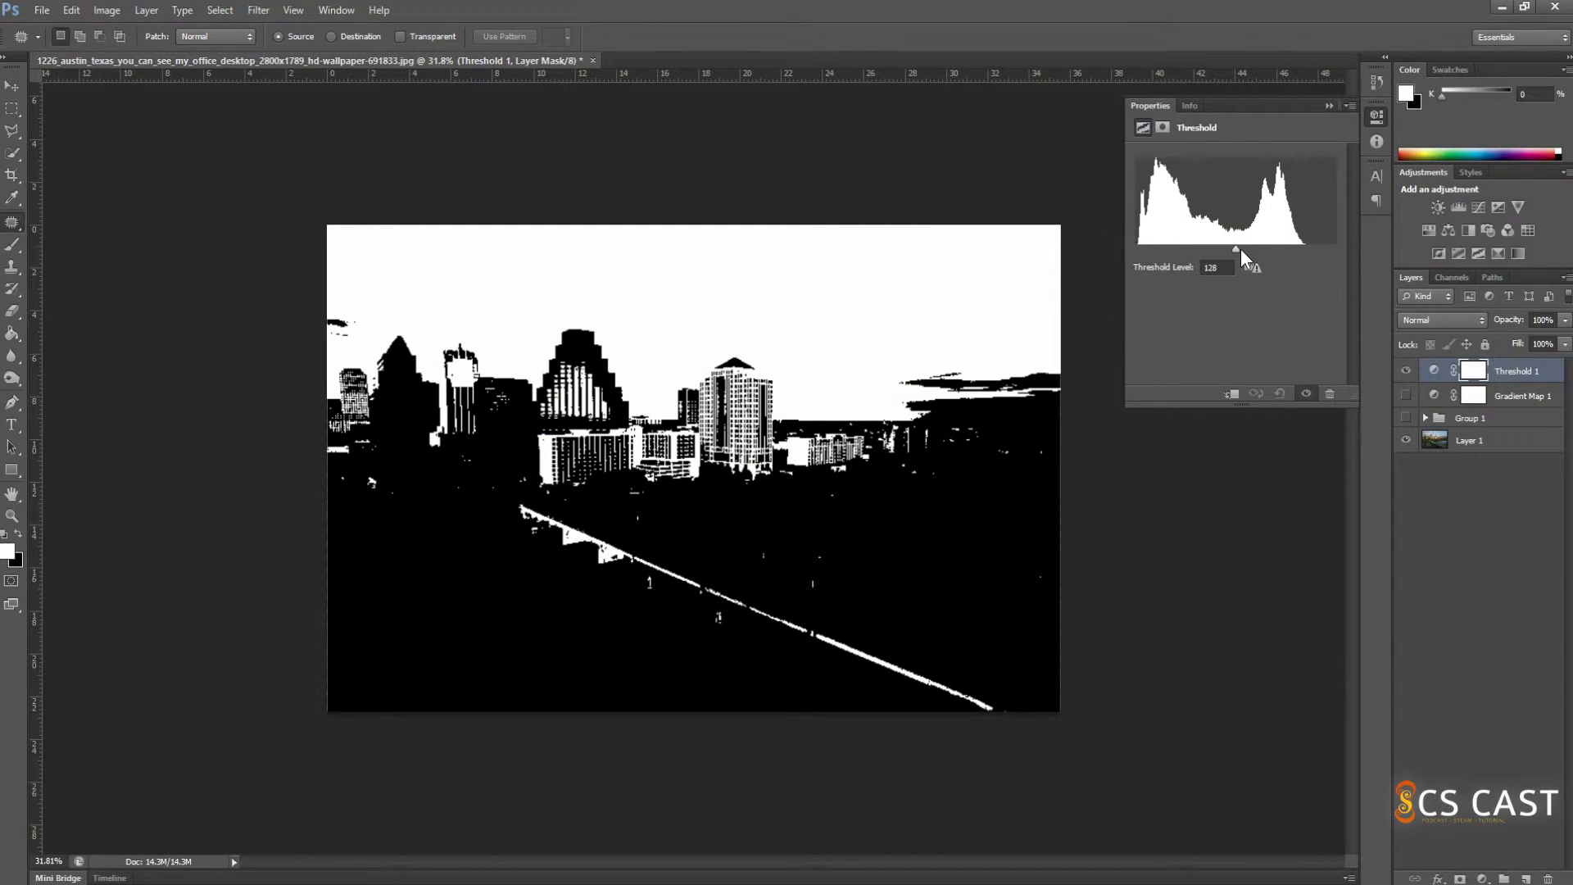
mouse_move(1236, 248)
mouse_down()
mouse_move(1129, 258)
mouse_move(1249, 253)
mouse_move(1178, 257)
mouse_move(1153, 239)
mouse_move(1256, 262)
mouse_move(1227, 272)
mouse_move(1246, 275)
mouse_move(1158, 252)
mouse_move(1222, 262)
mouse_up()
click(1250, 268)
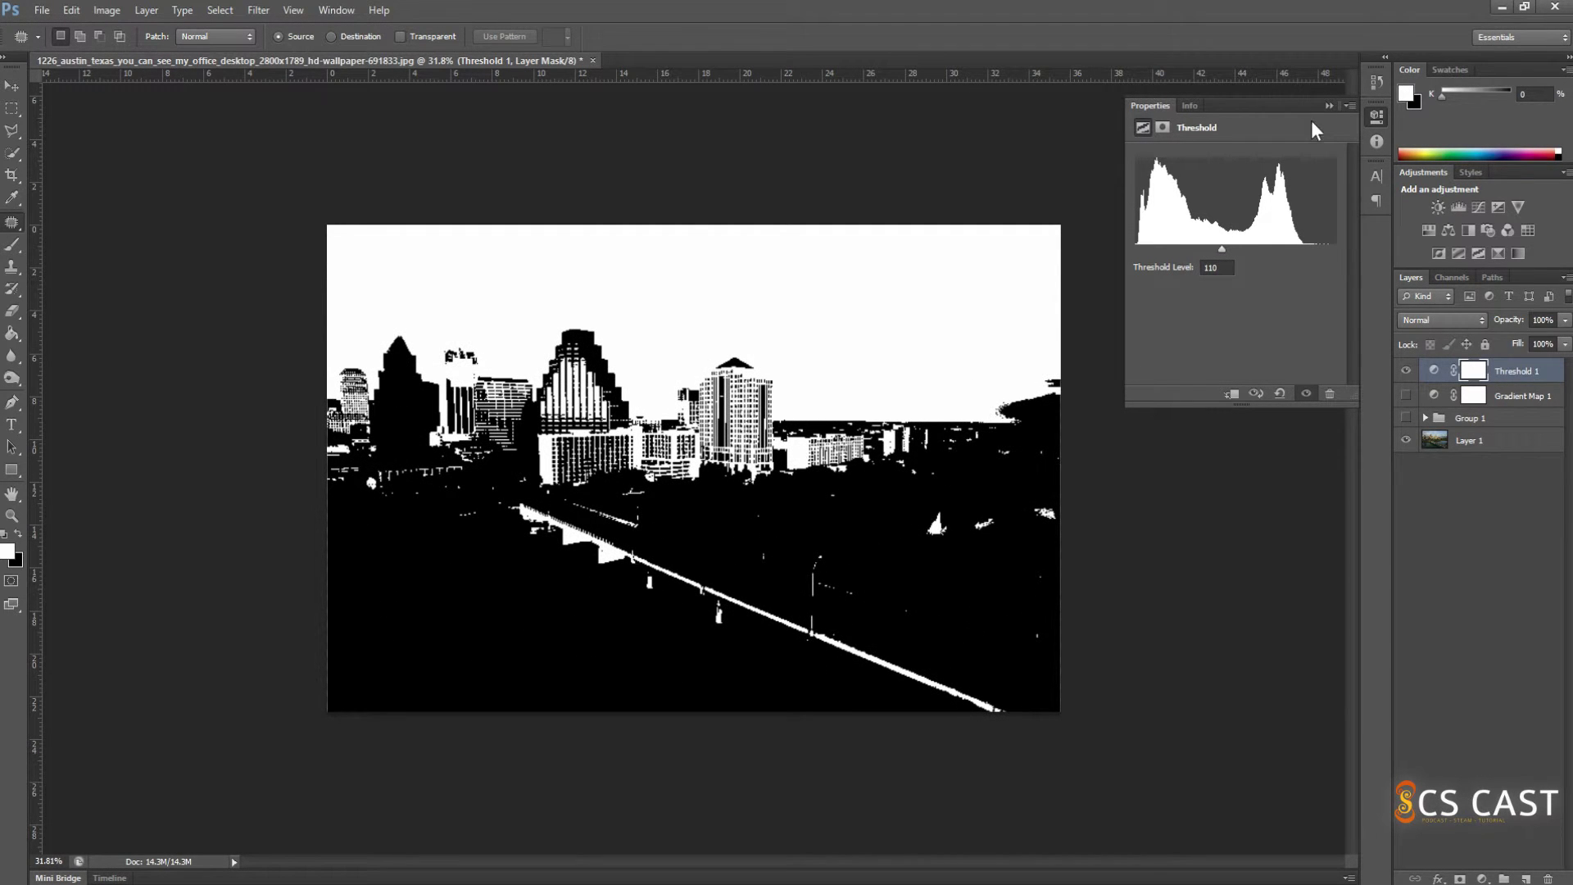
click(1329, 106)
drag(1510, 381, 1548, 878)
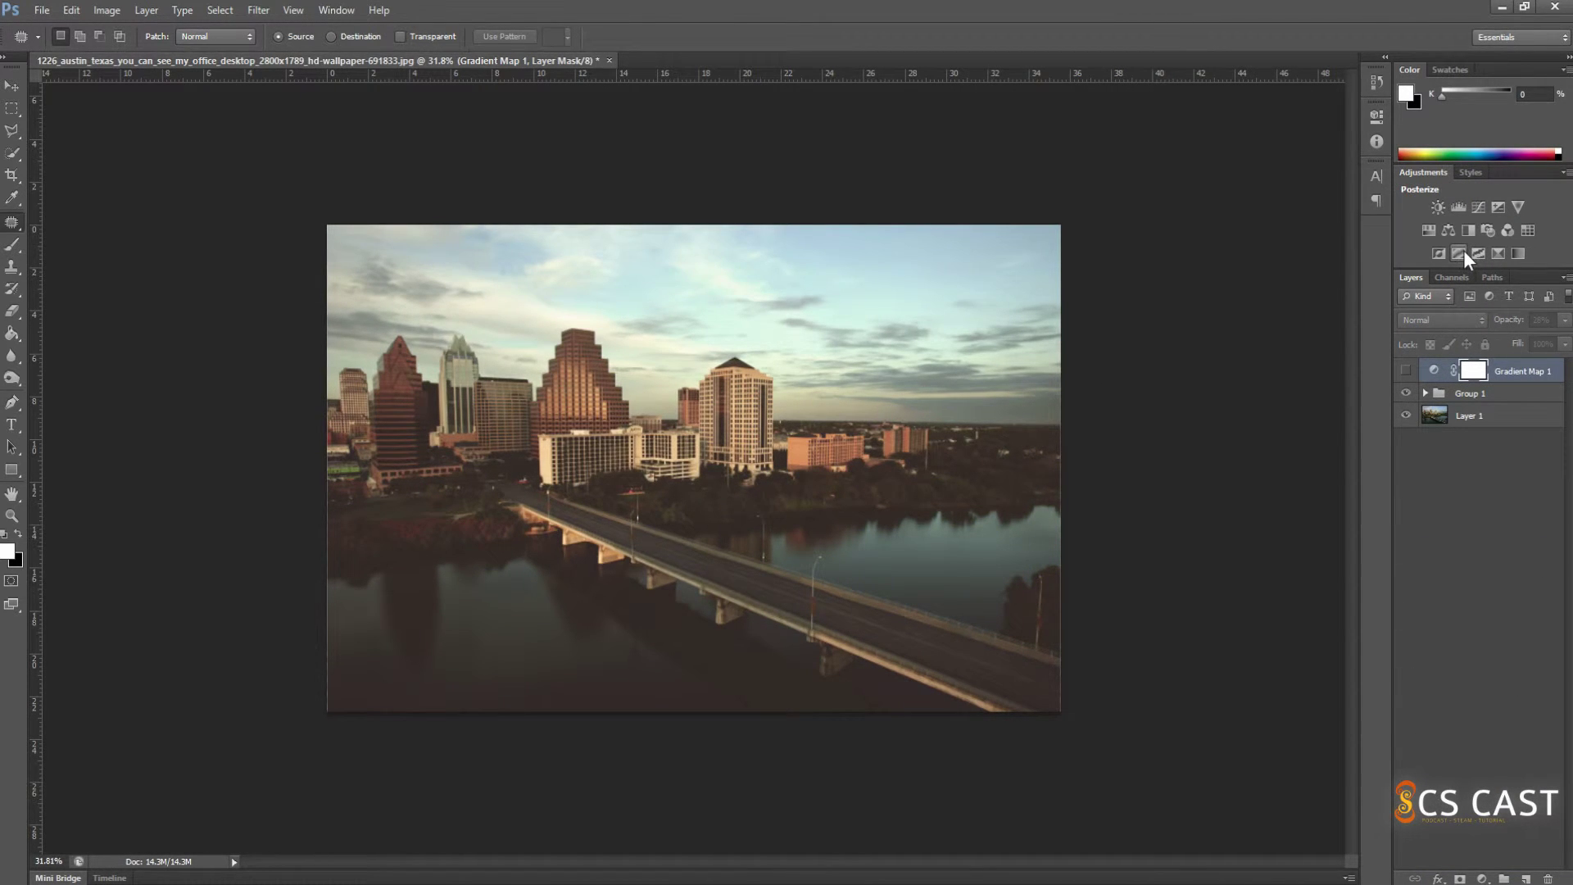
Try a Posterize adjustment at 20 levels and at lower levels with the adjustment group hidden, and delete the Posterize layer.
click(1462, 253)
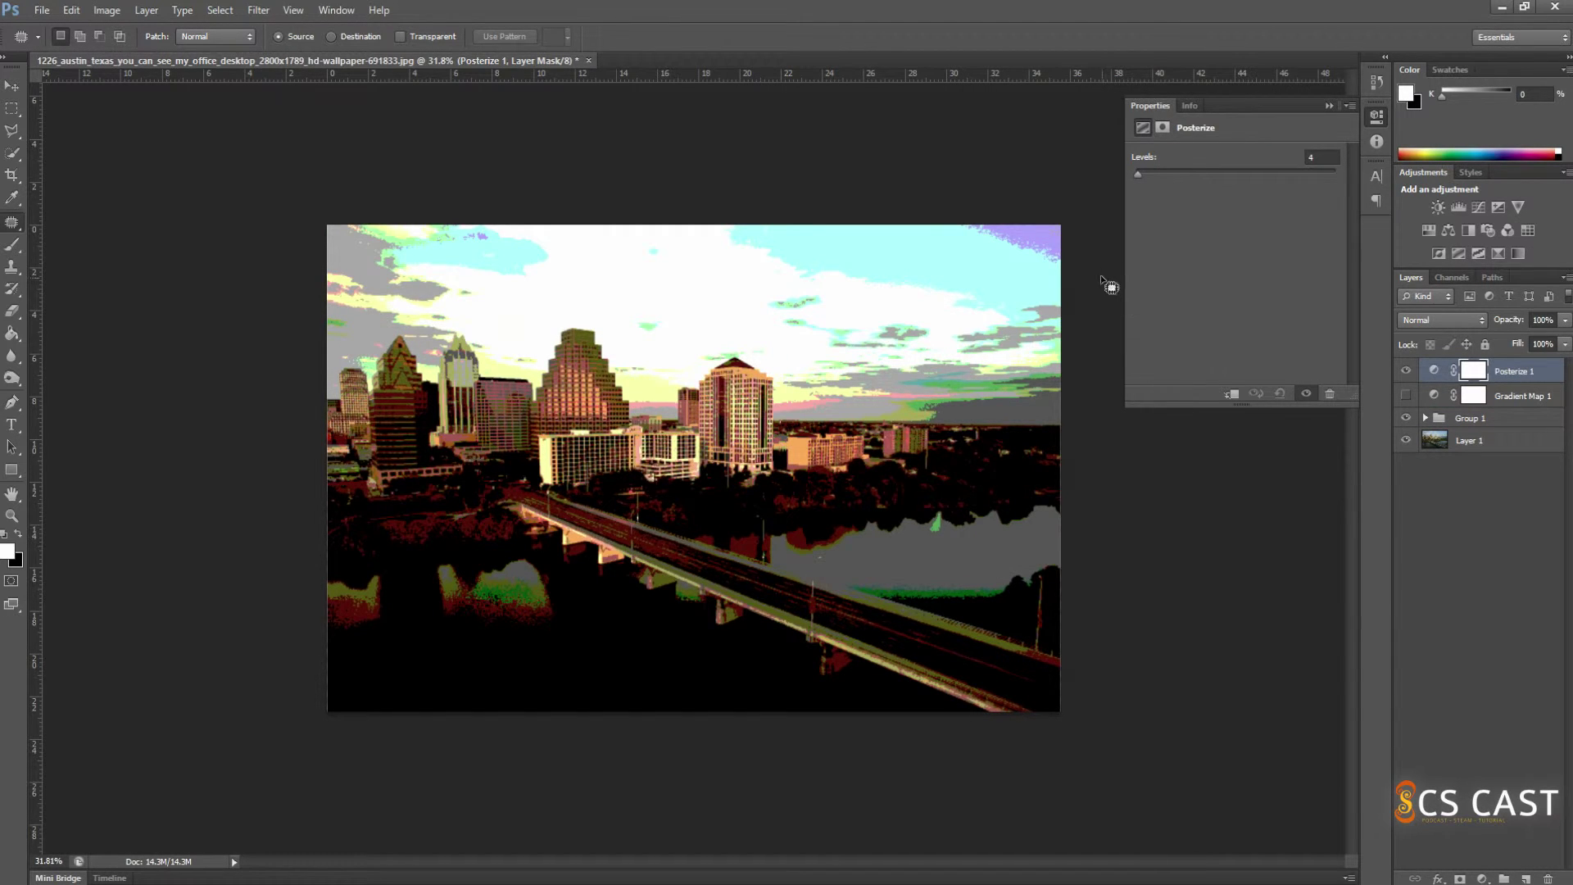
drag(1135, 185, 1151, 176)
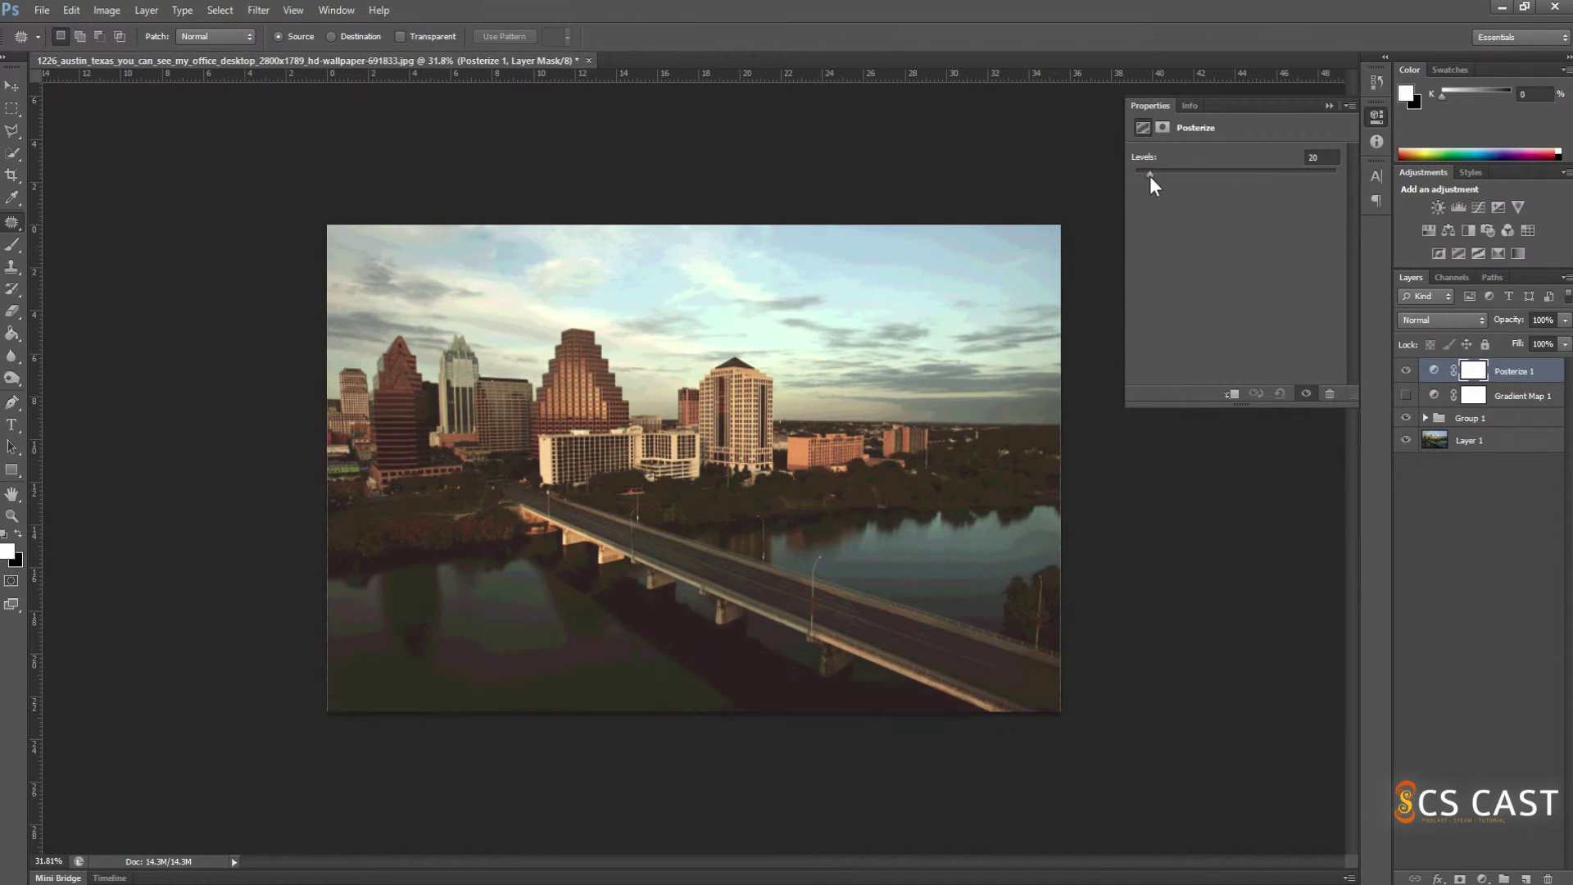
click(1406, 417)
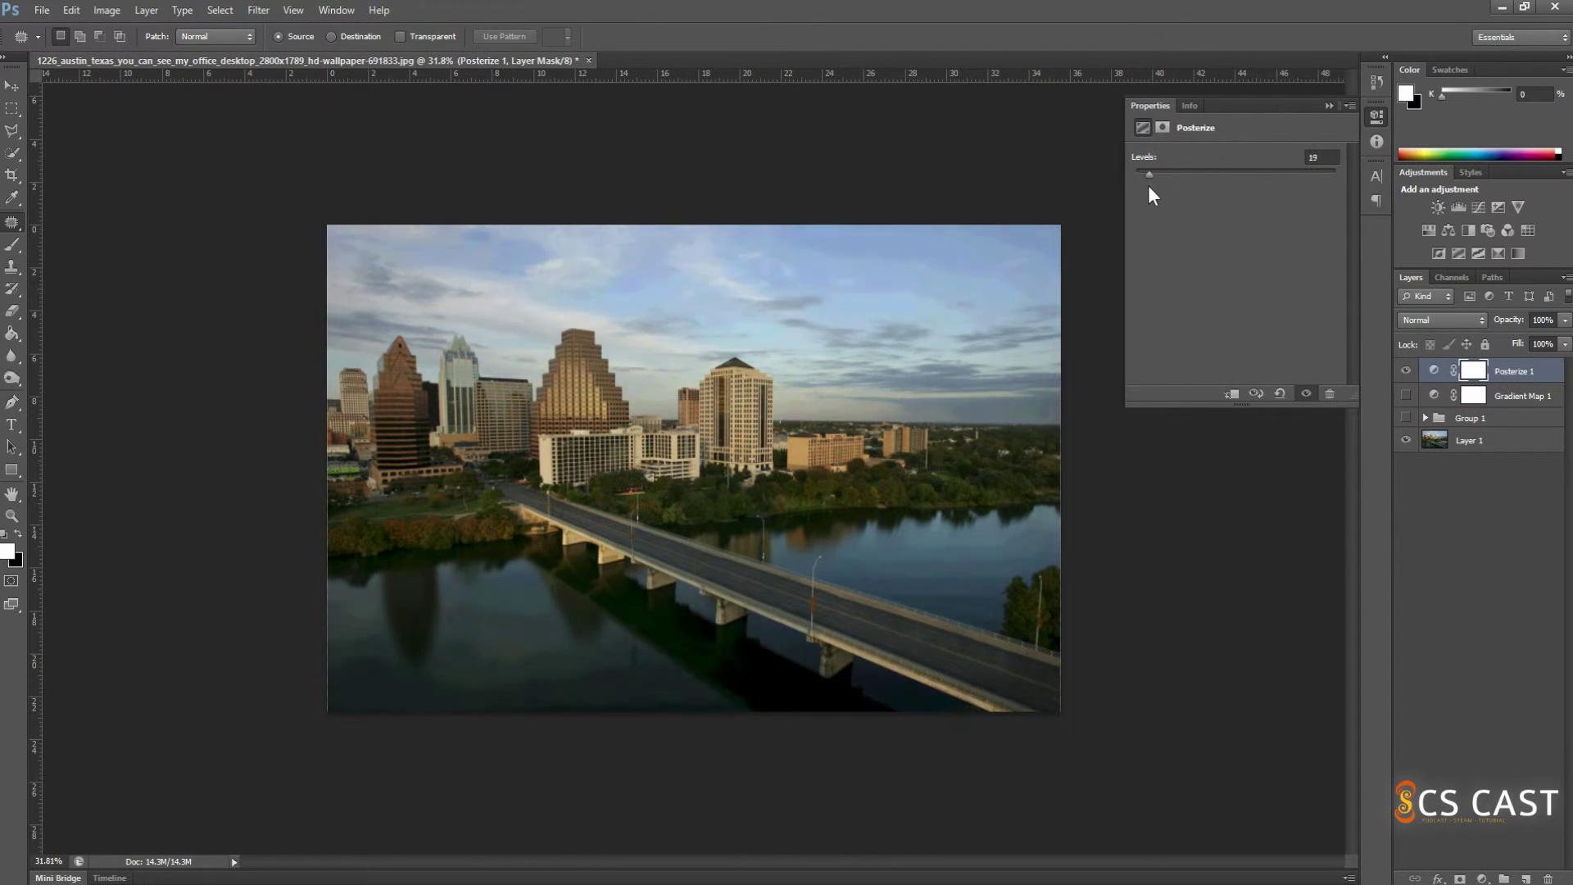
drag(1148, 185, 1147, 186)
mouse_move(1149, 173)
mouse_down()
mouse_move(1177, 181)
mouse_move(1133, 193)
mouse_move(1172, 195)
mouse_up()
mouse_move(1152, 198)
mouse_down()
mouse_move(1127, 220)
mouse_move(1199, 218)
mouse_move(1141, 212)
mouse_up()
click(1328, 107)
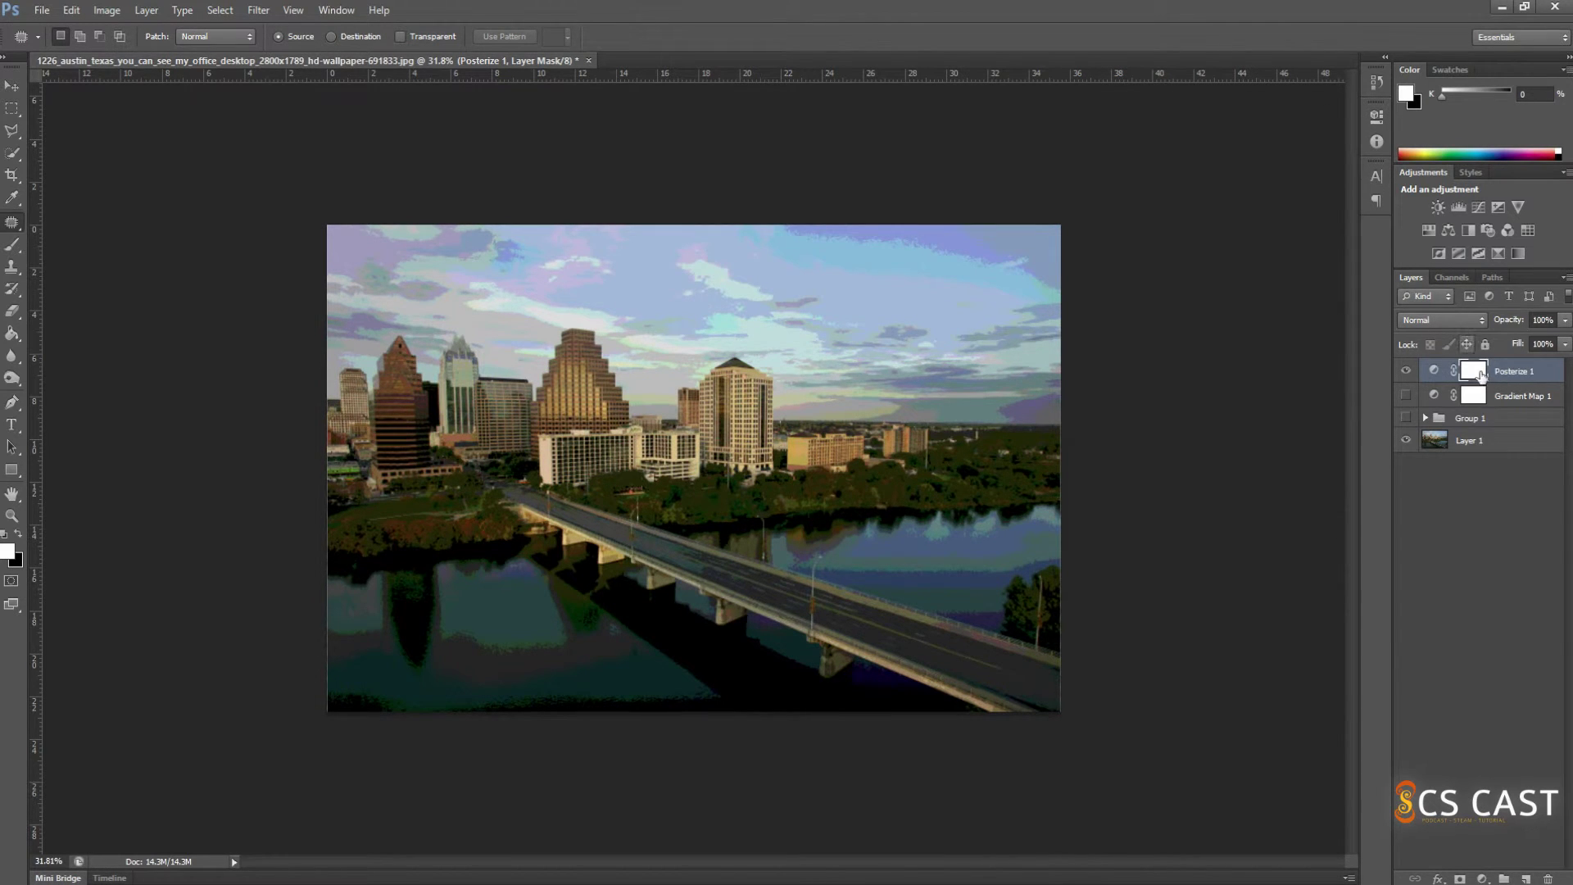
drag(1504, 371, 1549, 879)
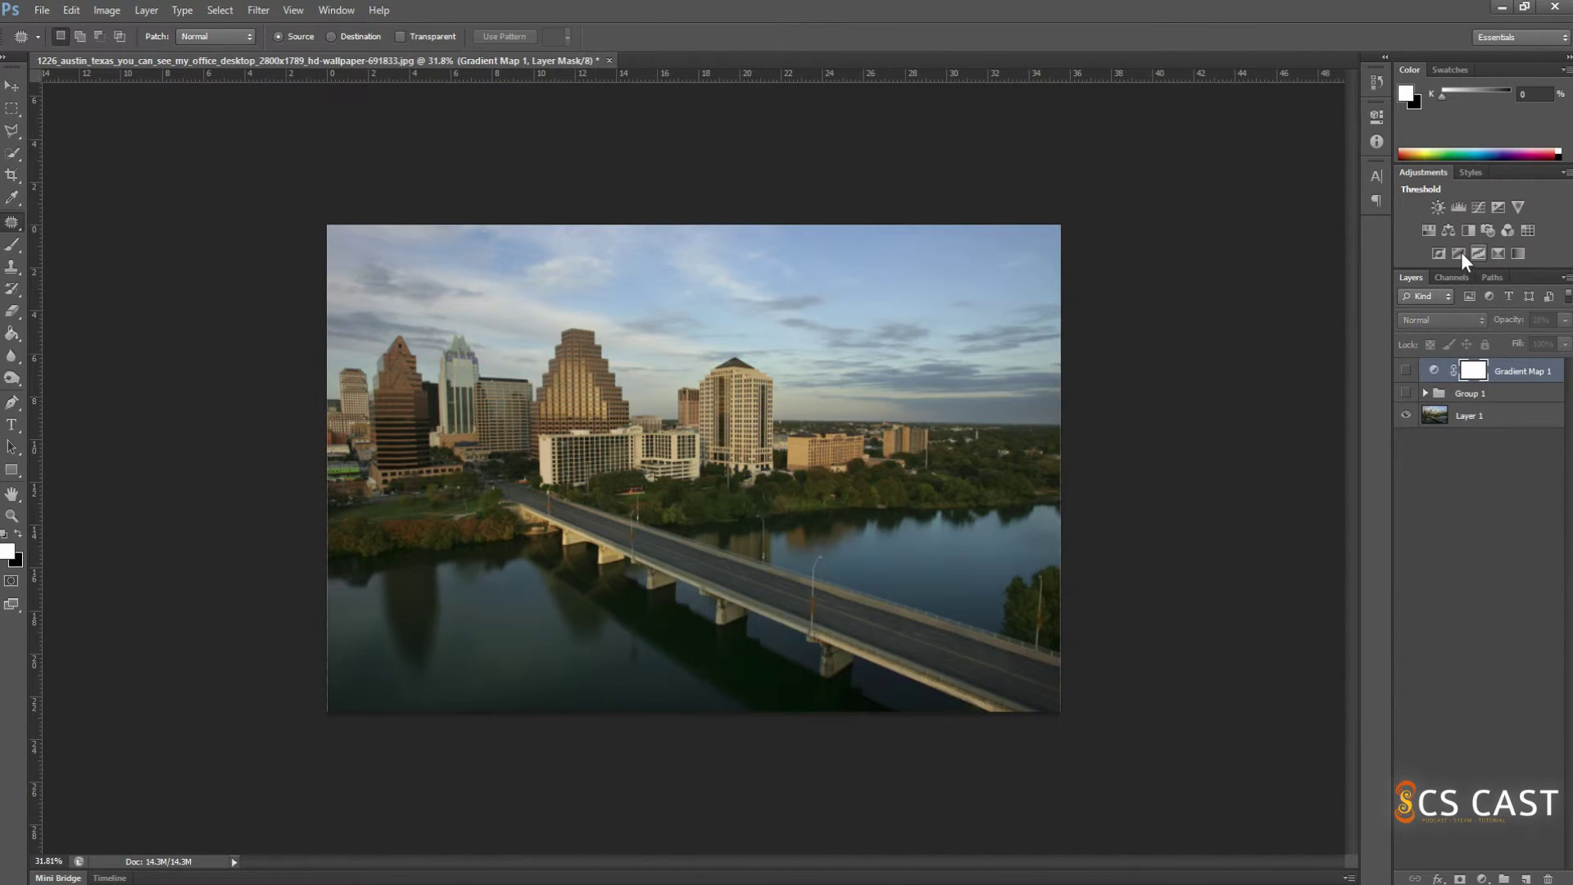
Try an Invert adjustment above the Gradient Map, collapse its settings, and delete the Invert layer.
click(1437, 253)
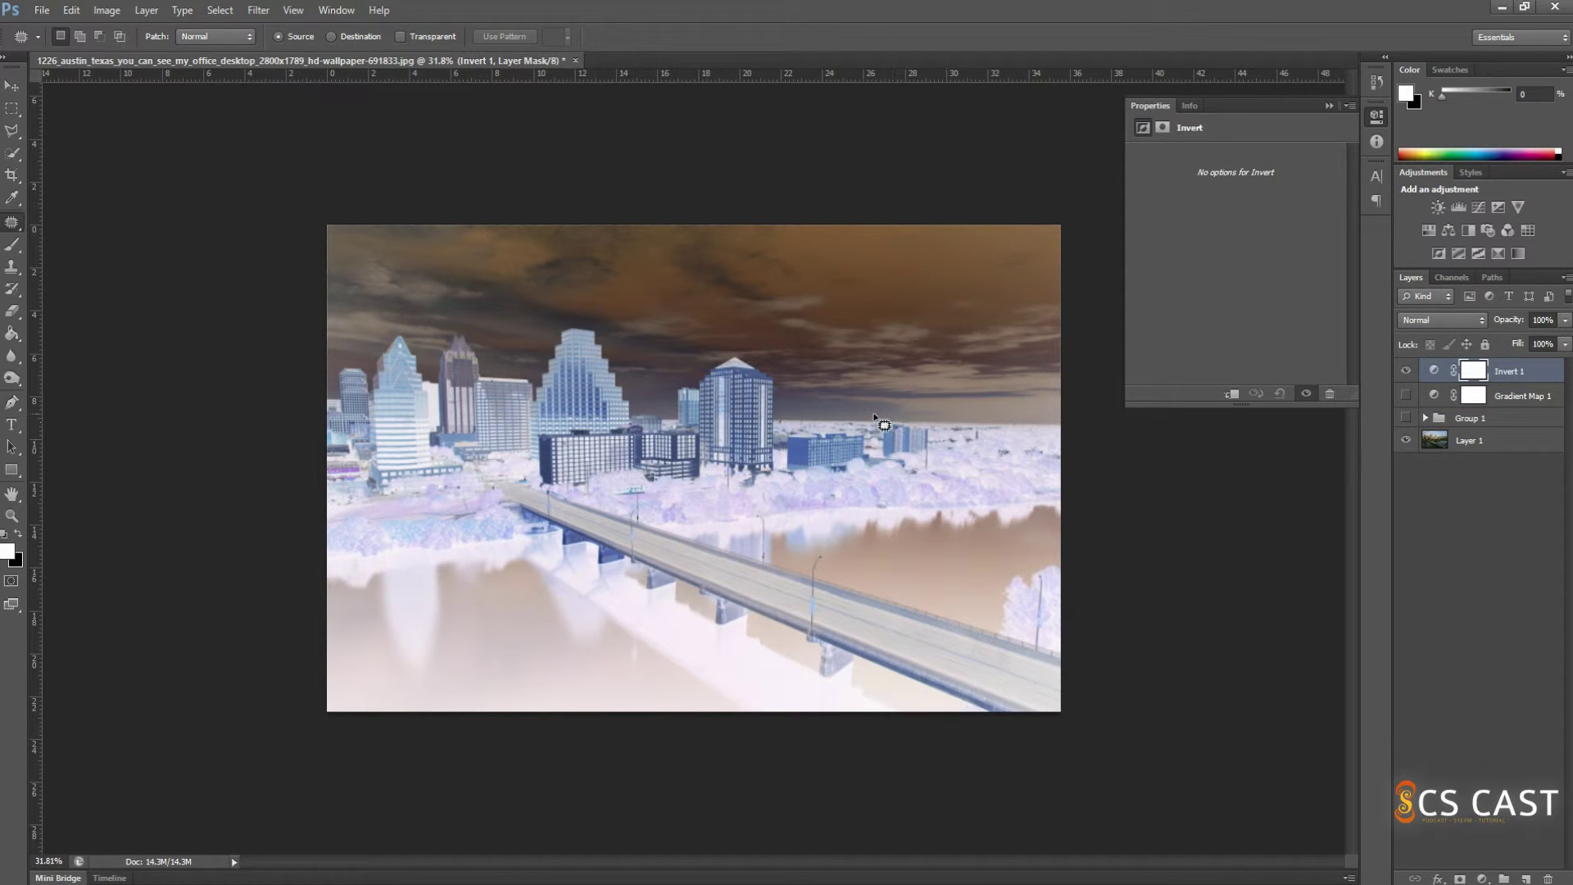
click(1329, 107)
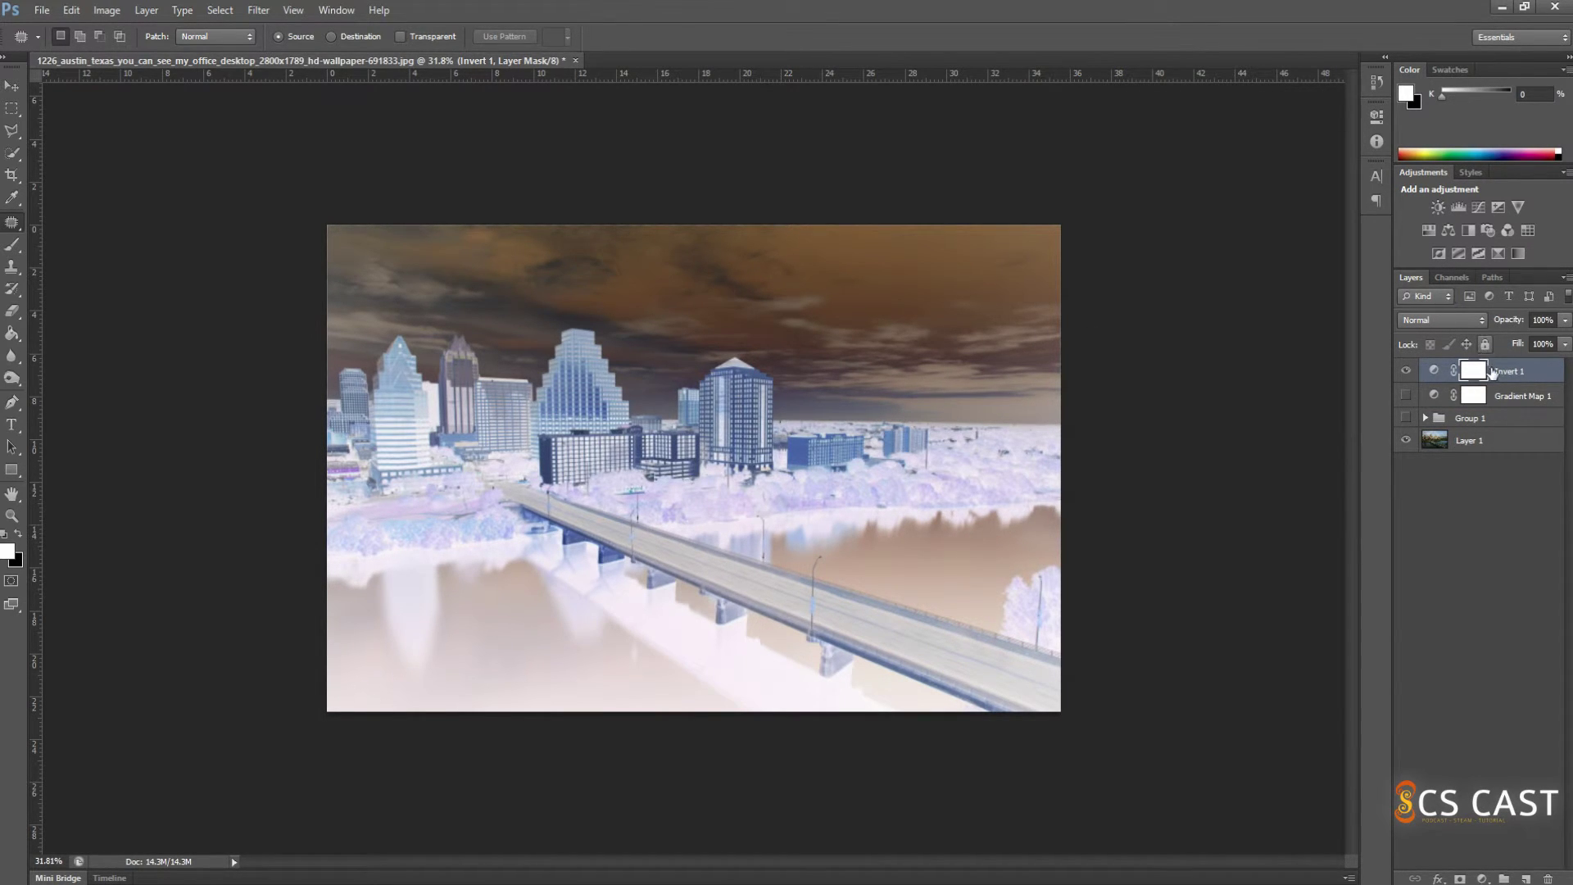
drag(1487, 371, 1548, 879)
Invert the colors of Layer 1 directly, and invert them back.
click(1487, 418)
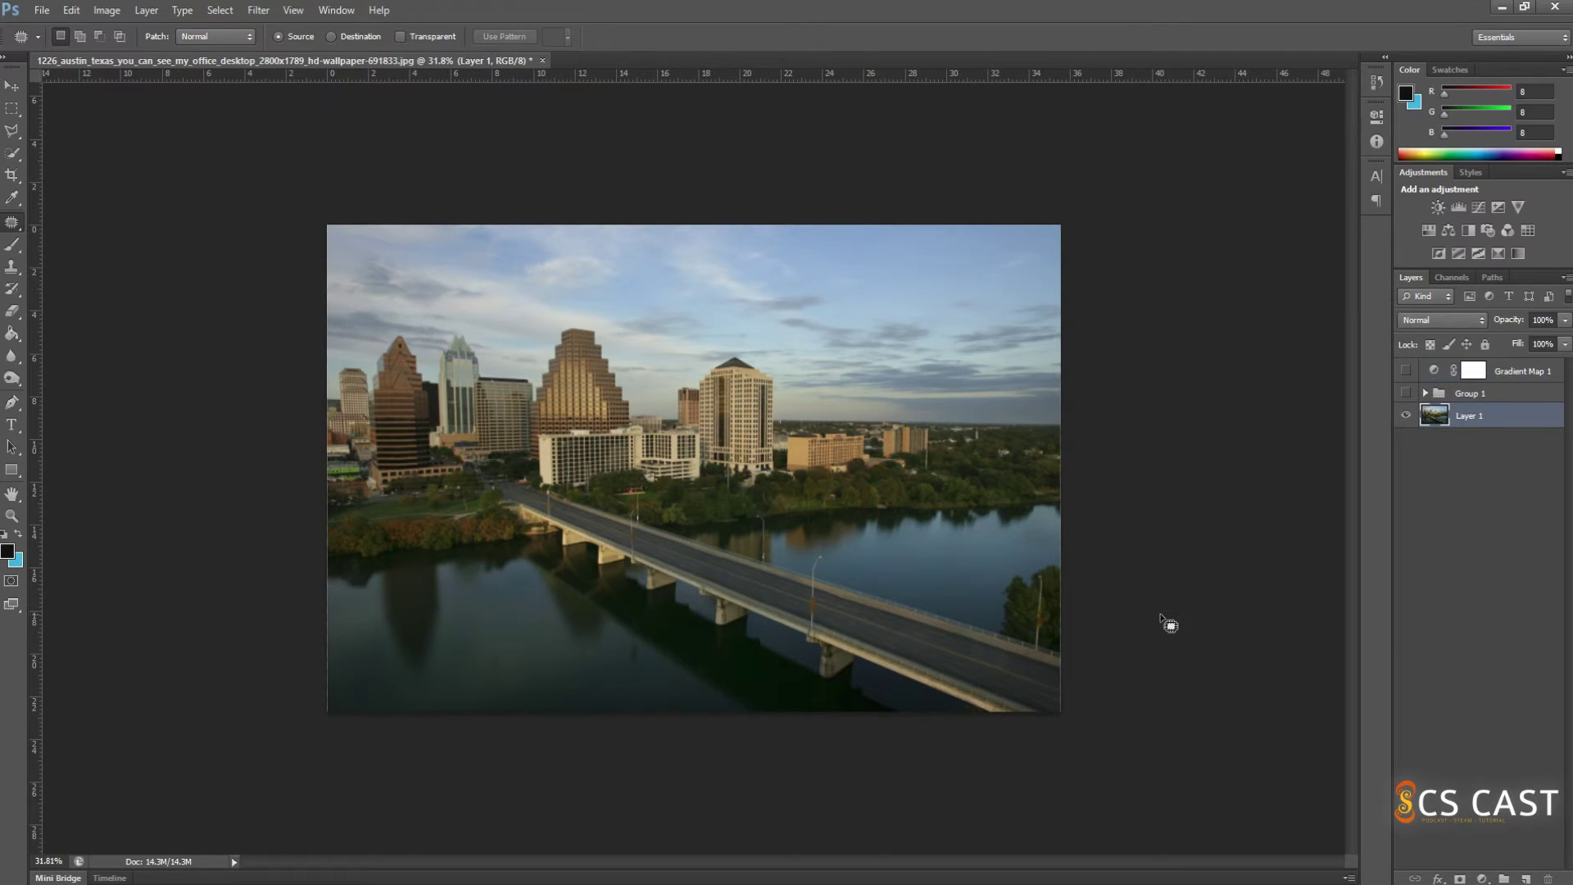
key(ctrl+i)
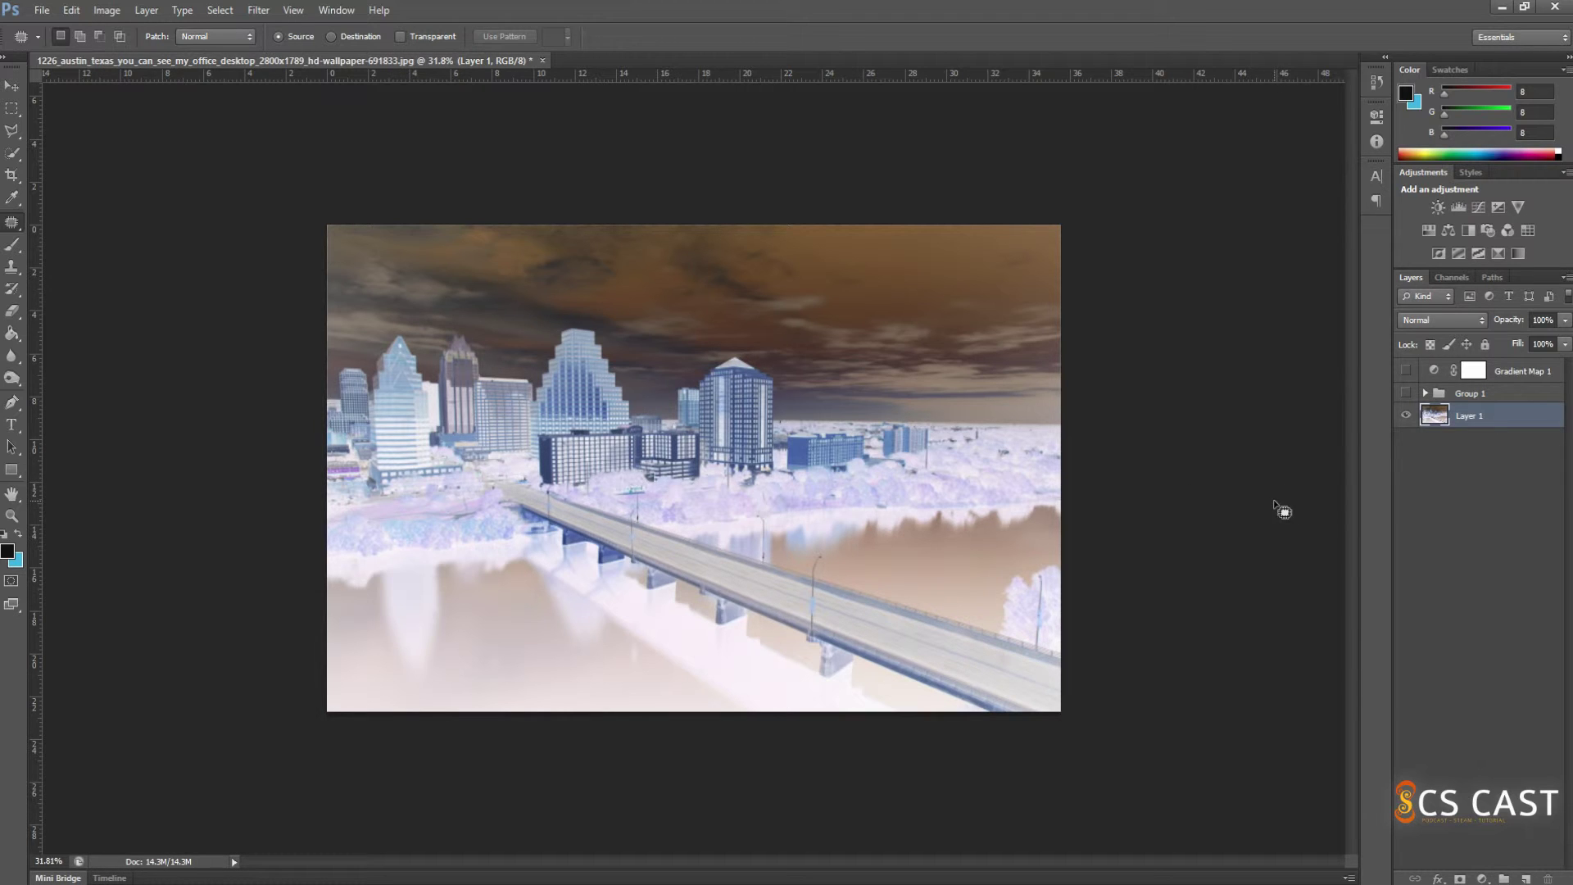
key(ctrl+i)
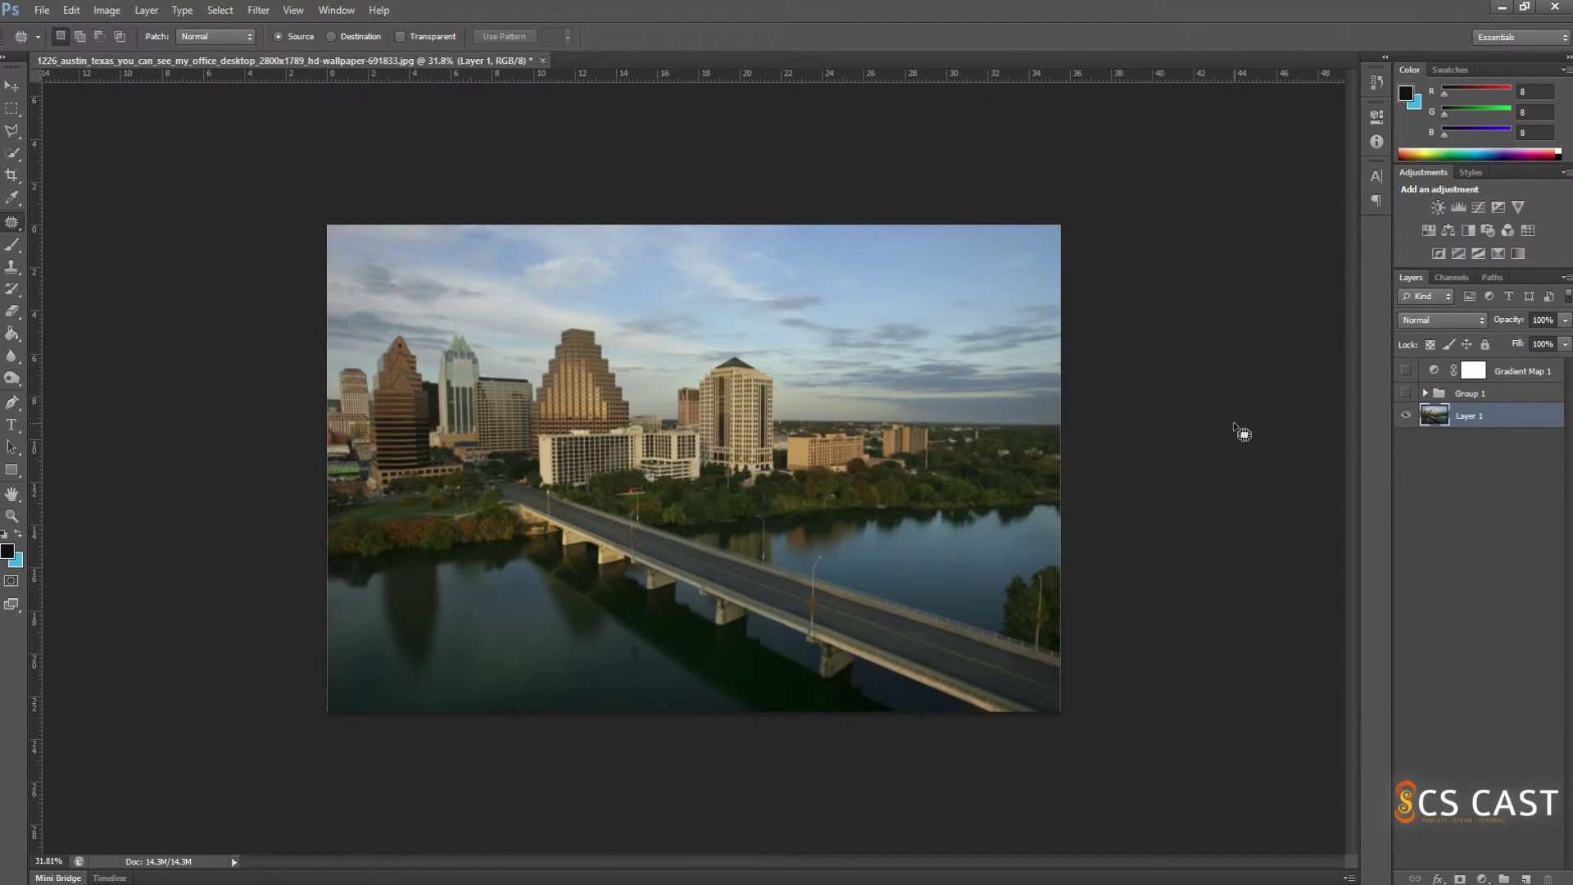
Try an Invert adjustment directly above Layer 1, delete it, and select the Gradient Map layer.
click(1440, 251)
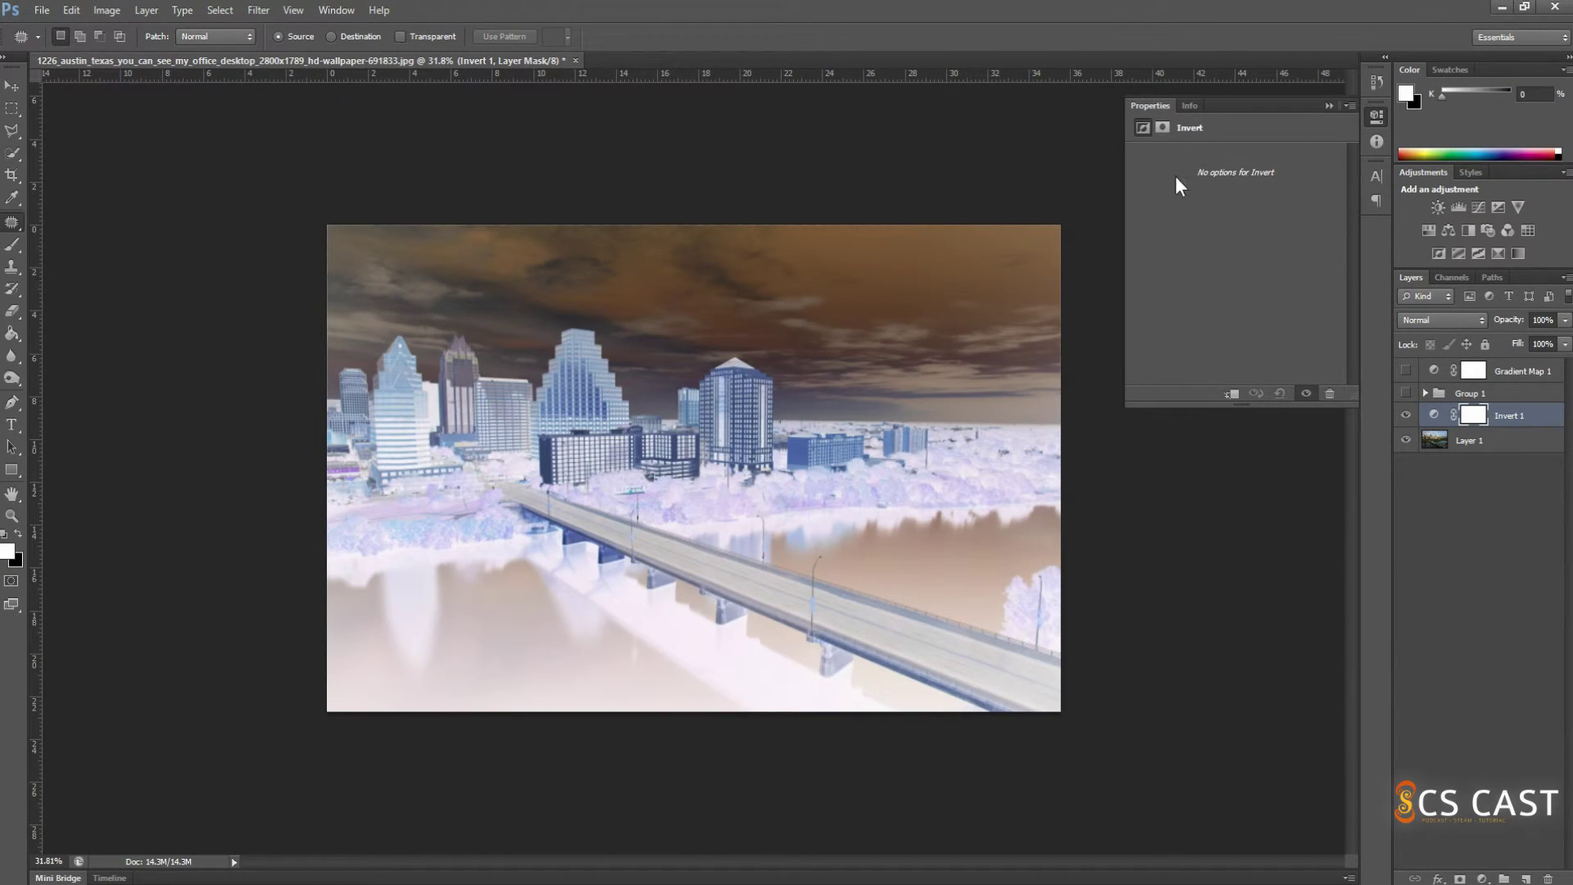
click(1329, 106)
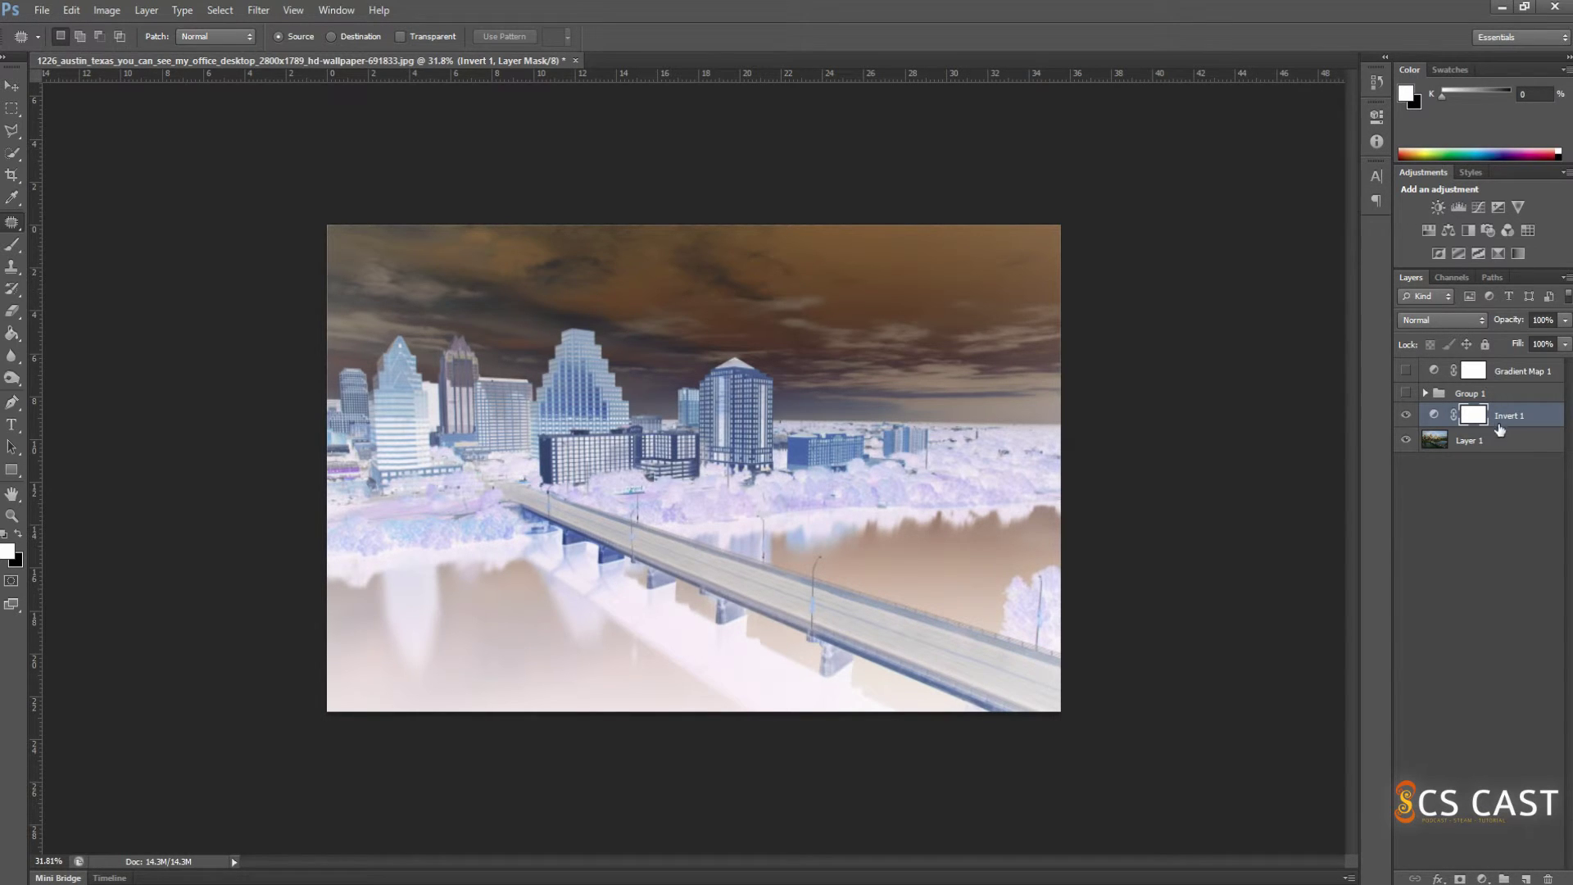
key(Delete)
click(1526, 377)
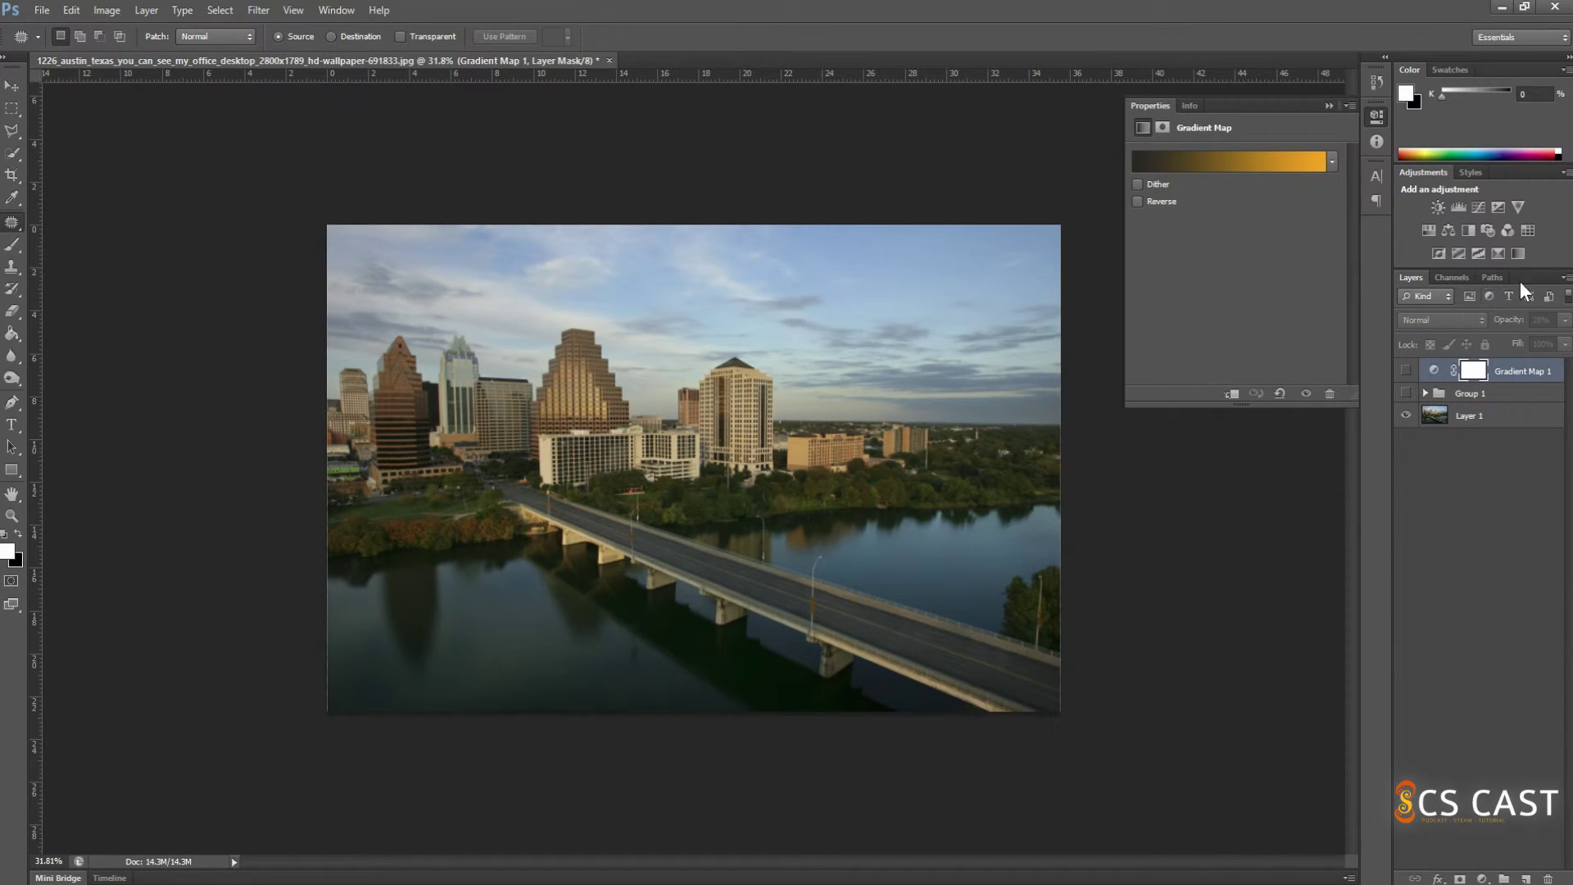
Add a Color Lookup adjustment and try the Gold-Blue, Blacklight Poster and Cobalt-Carmine abstract profiles.
click(1528, 230)
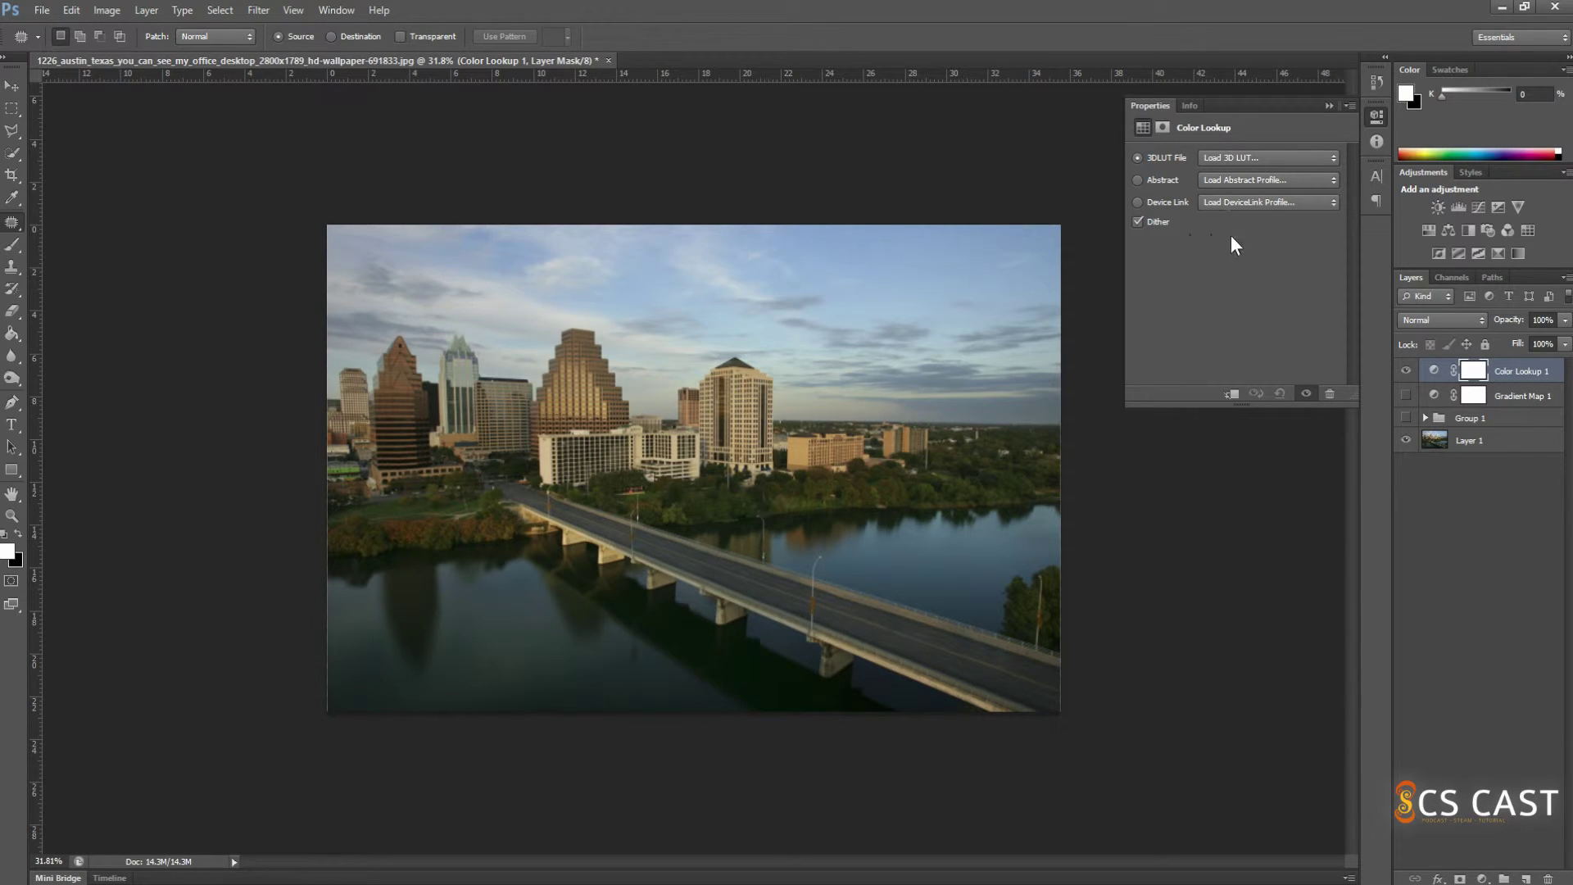
click(1241, 180)
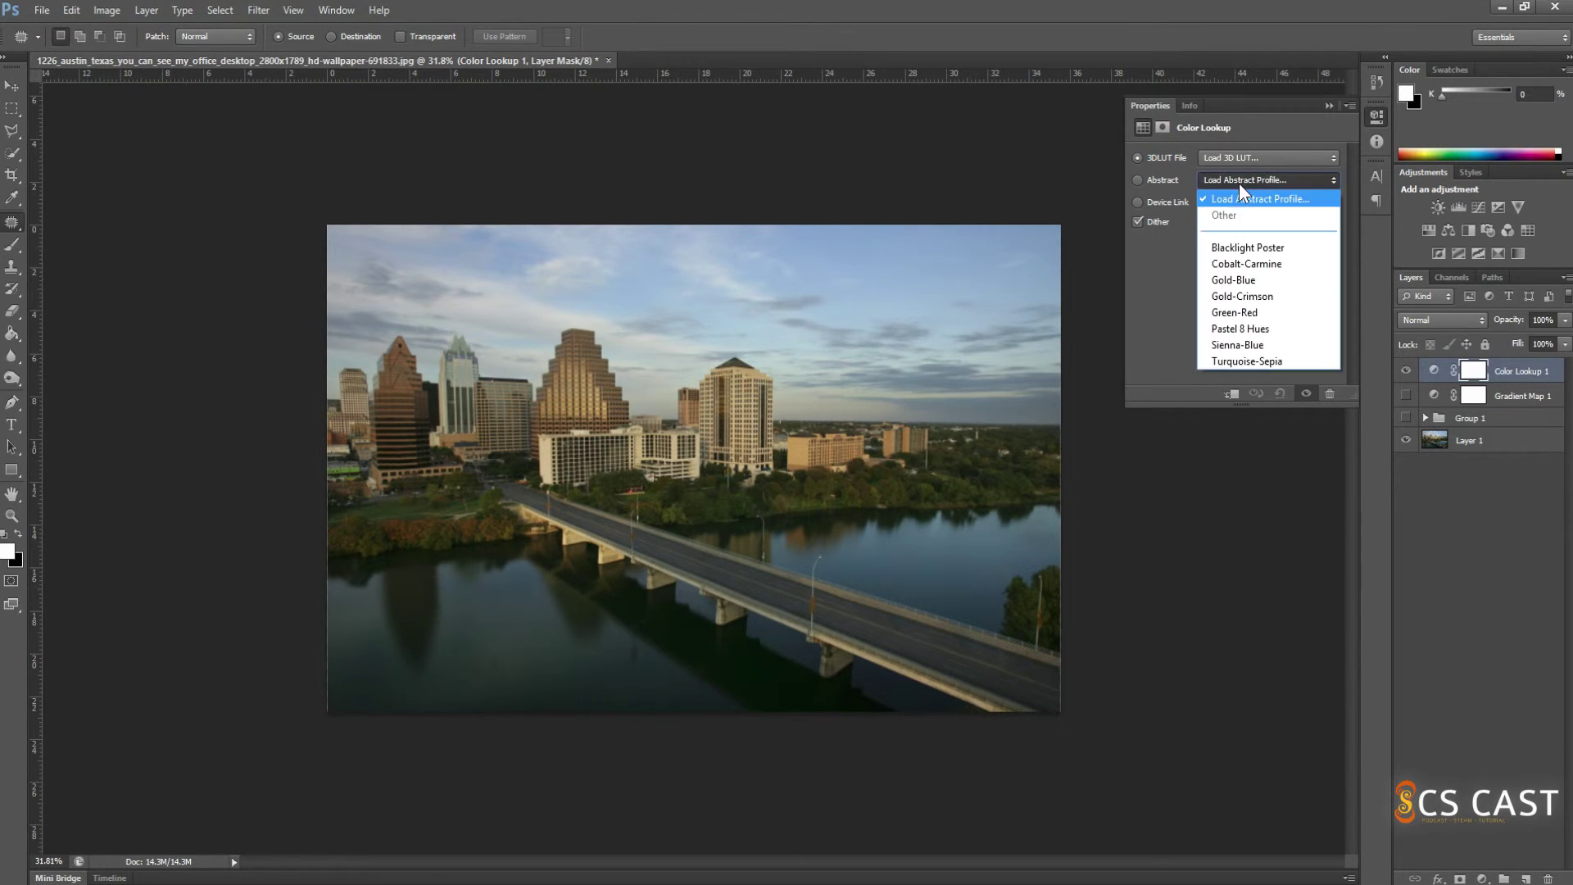
click(1260, 272)
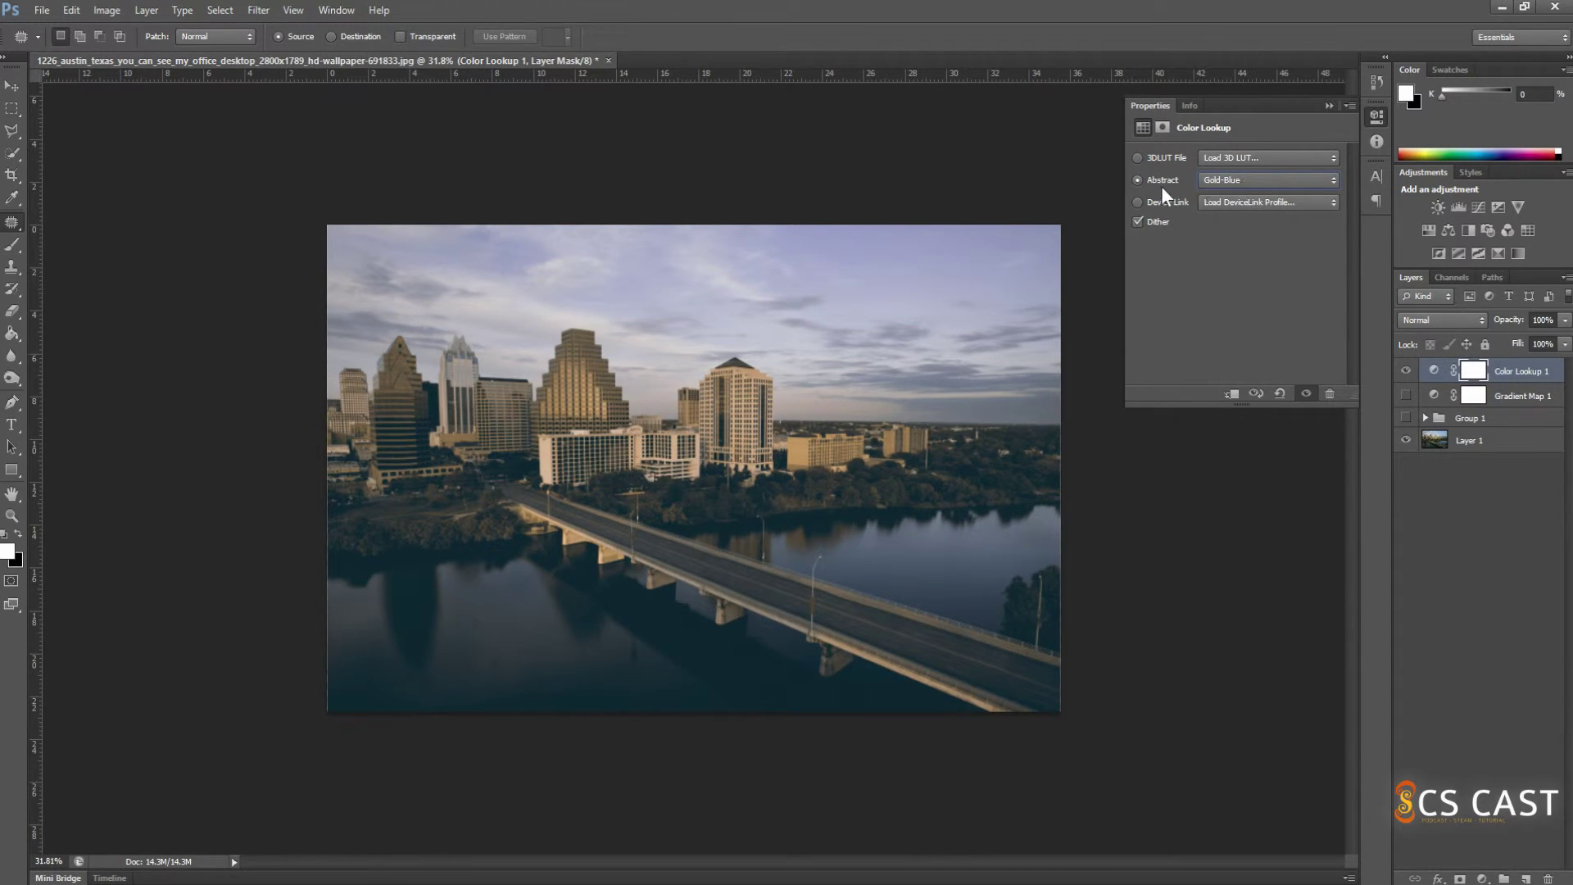
click(1222, 180)
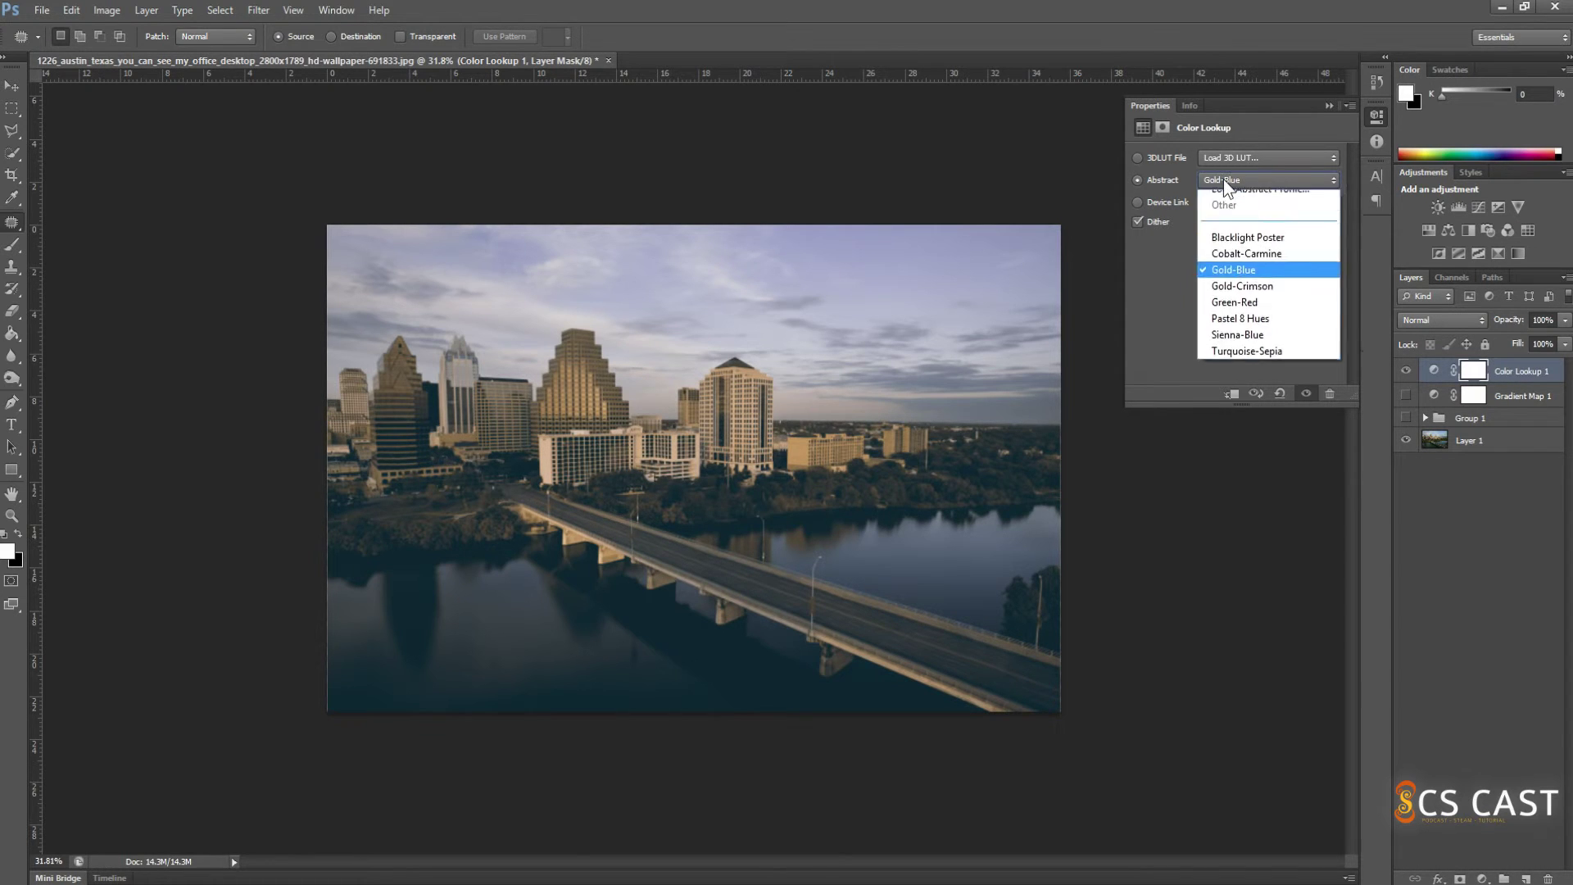
click(1232, 244)
click(1231, 181)
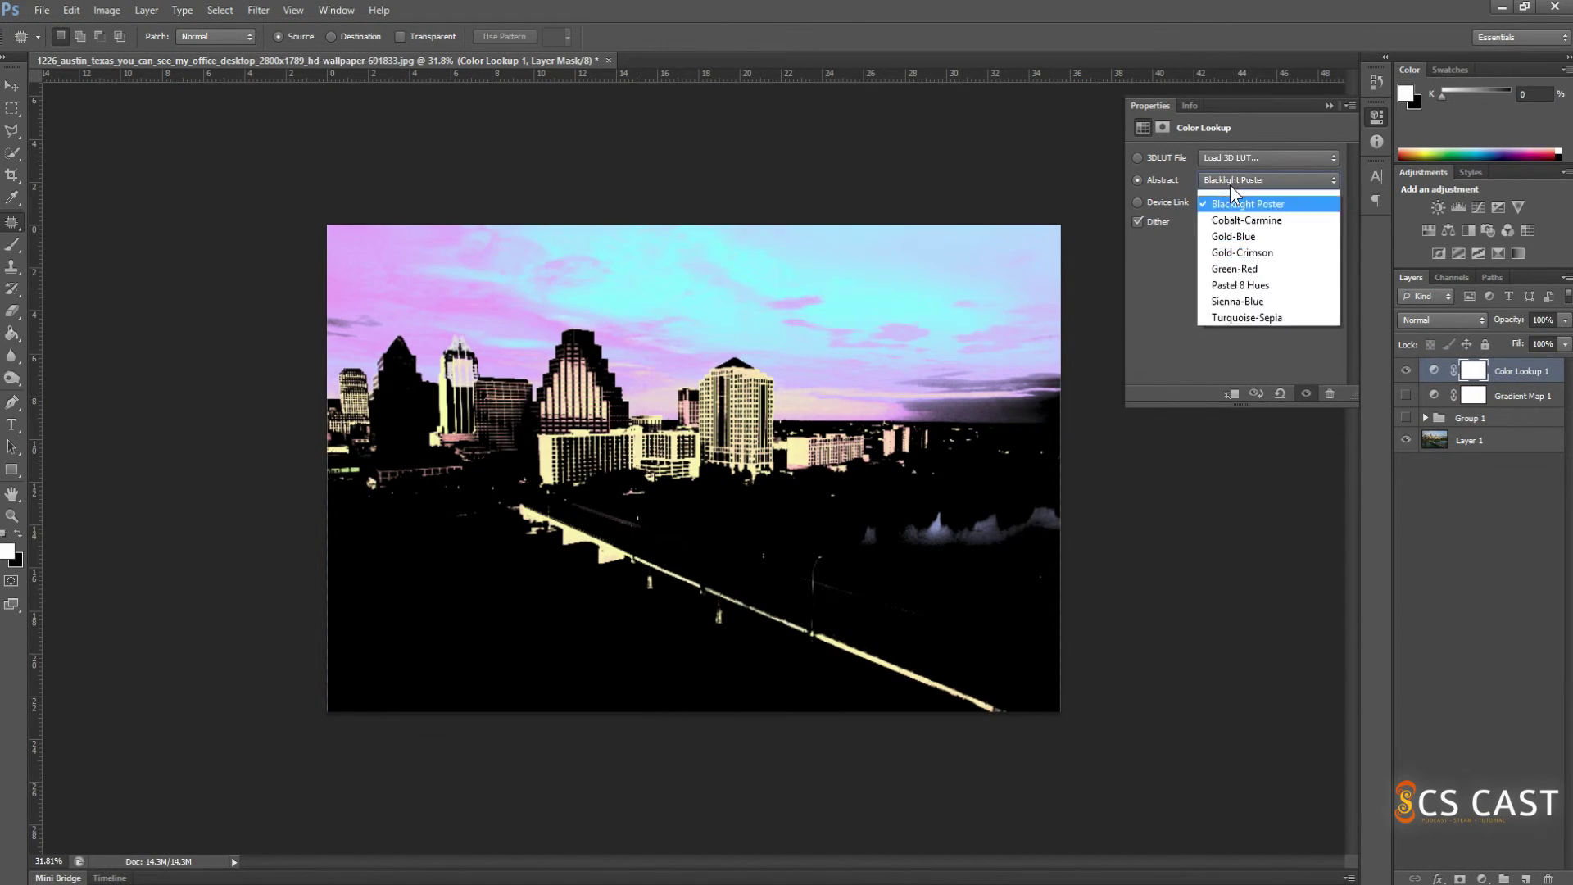
click(1235, 264)
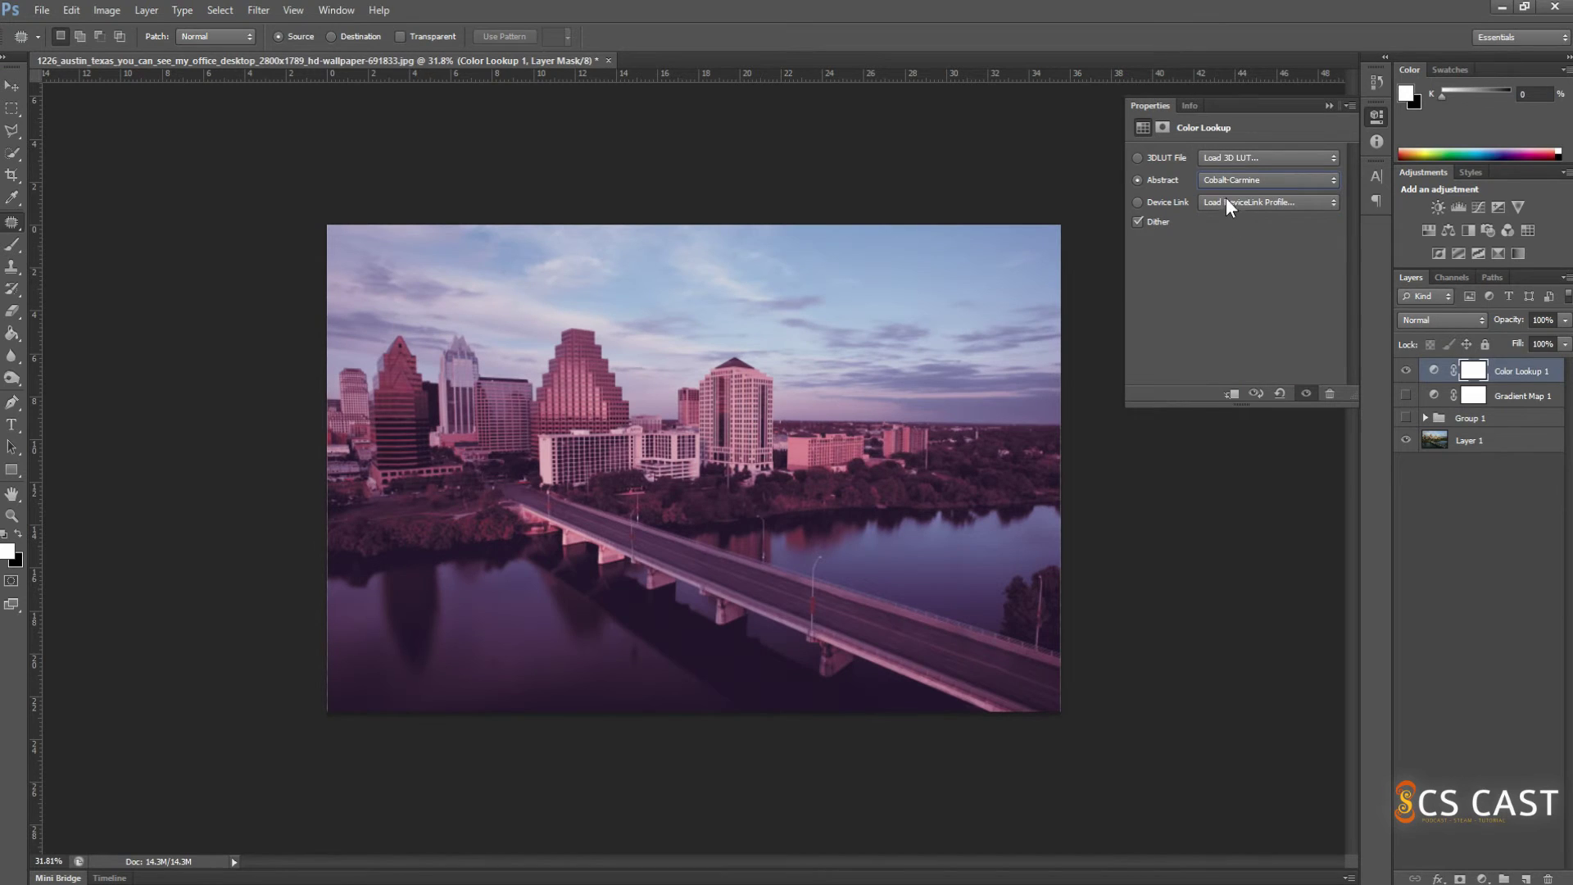
Open the file loading for the 3D LUT and device link options of the Color Lookup, and cancel it.
click(1141, 158)
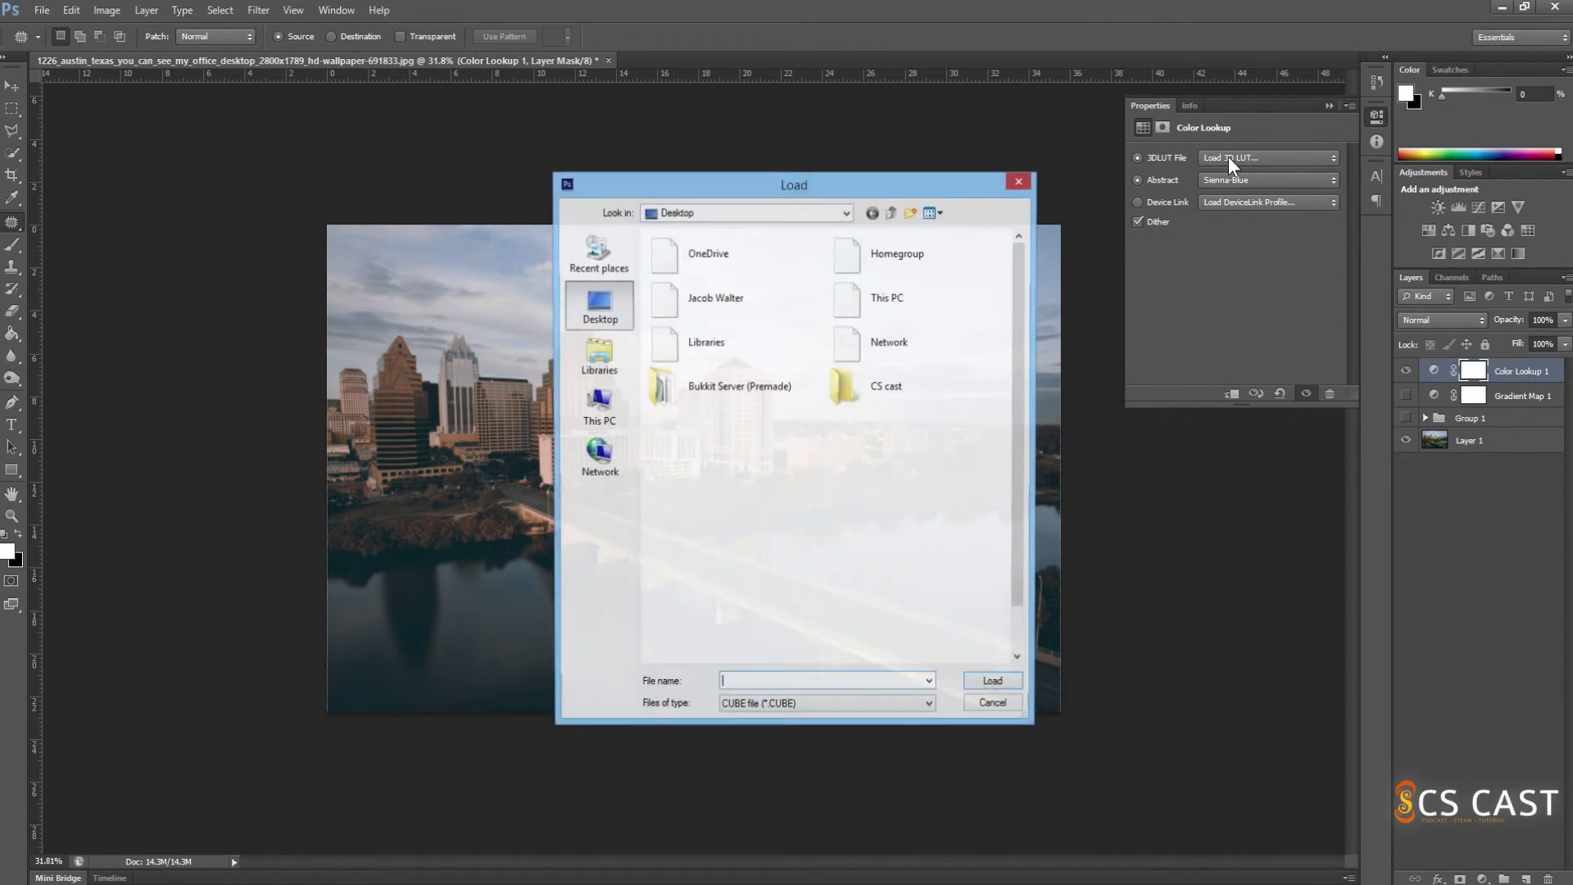
click(1022, 186)
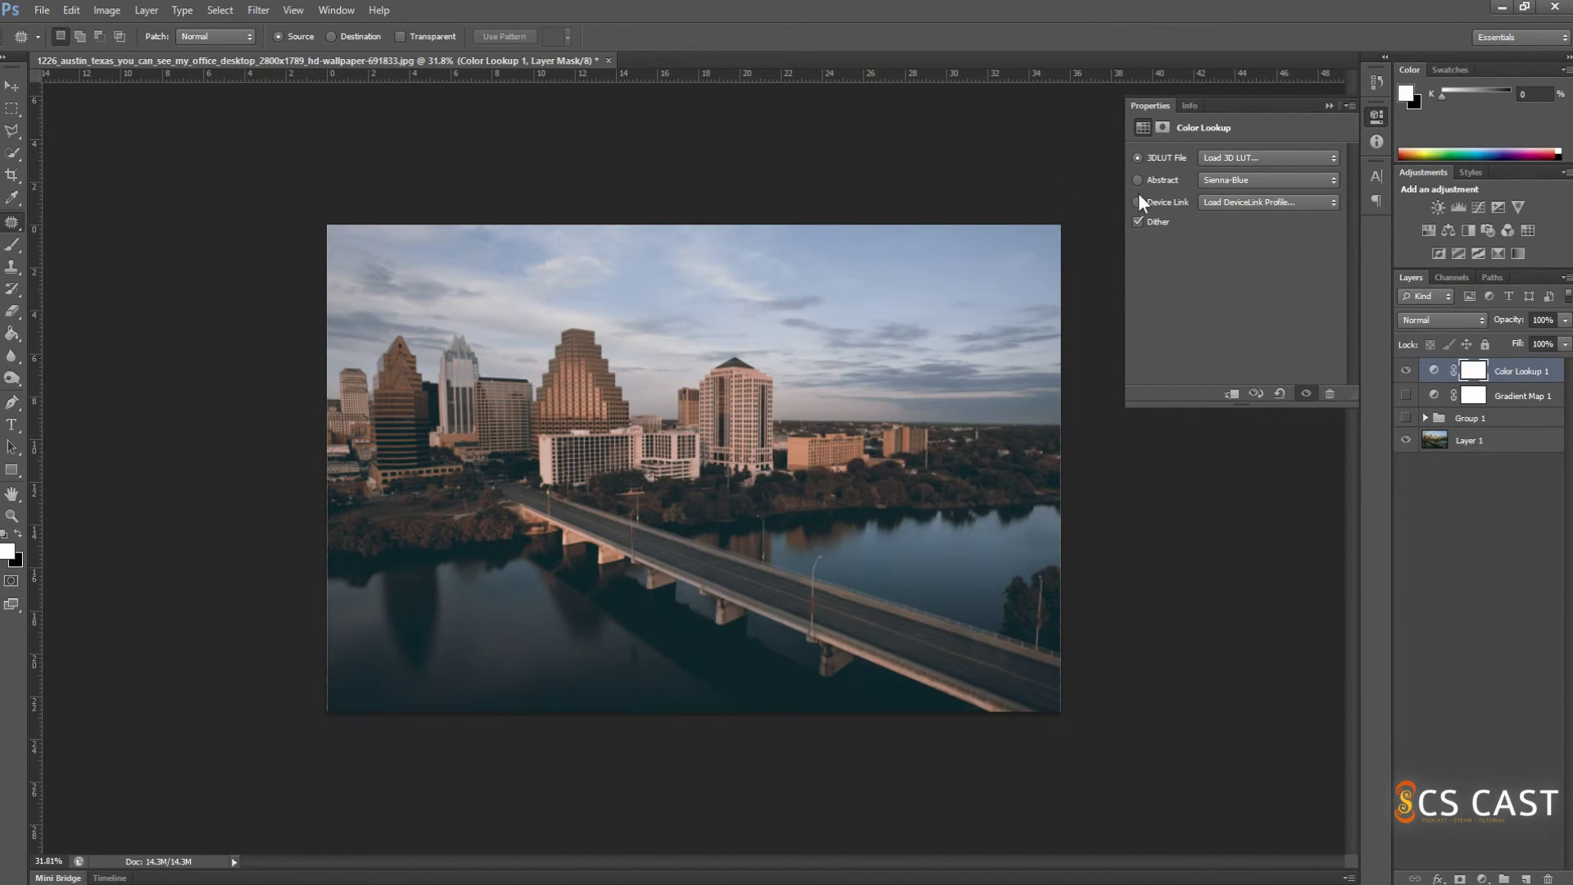
click(1138, 202)
click(1020, 183)
Try the built-in 3D LUT presets on the Color Lookup layer, including 3Strip.look.
click(1286, 159)
click(1287, 161)
click(1286, 161)
click(1278, 259)
click(1247, 161)
click(1247, 243)
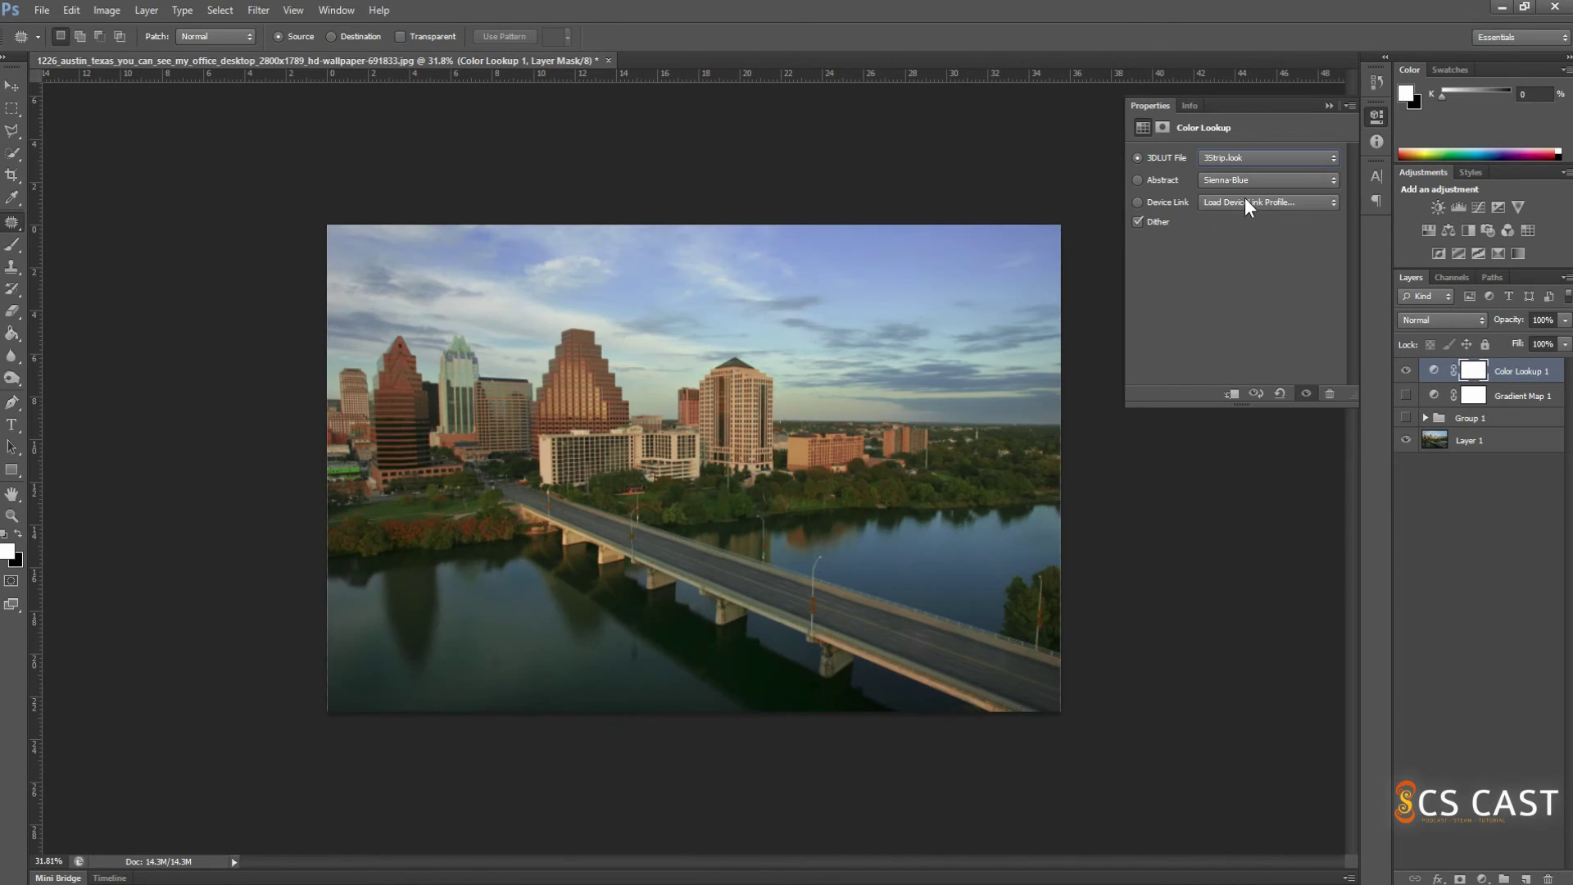
Try the FallColors.look, FuturisticBleak.3DL and Moonlight.3DL looks, and delete the Color Lookup layer.
click(1241, 164)
click(1251, 305)
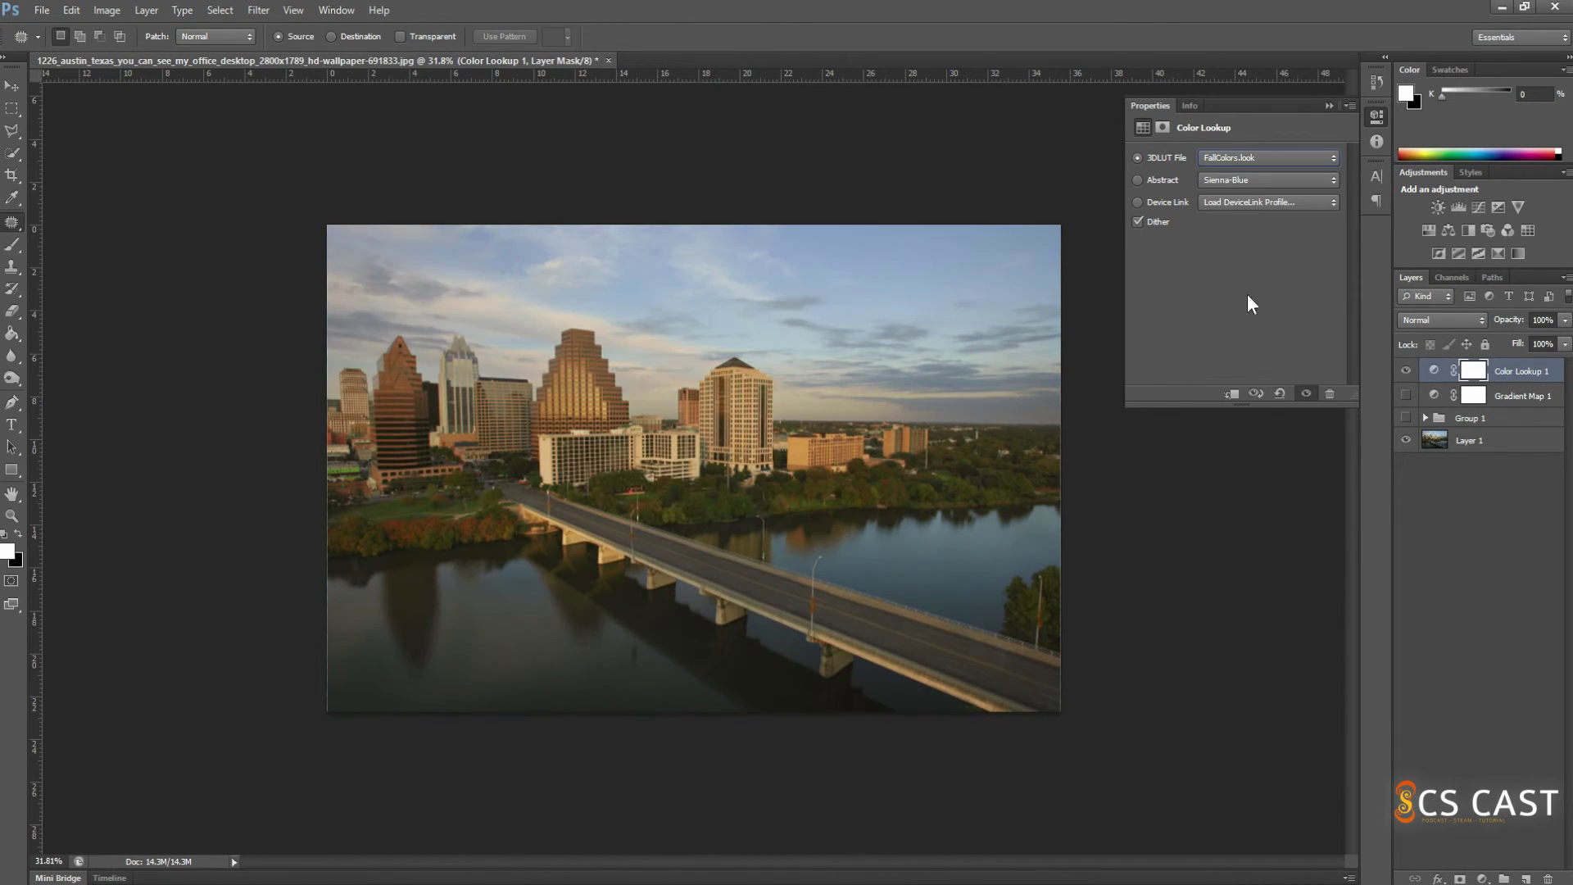
click(1245, 159)
click(1251, 405)
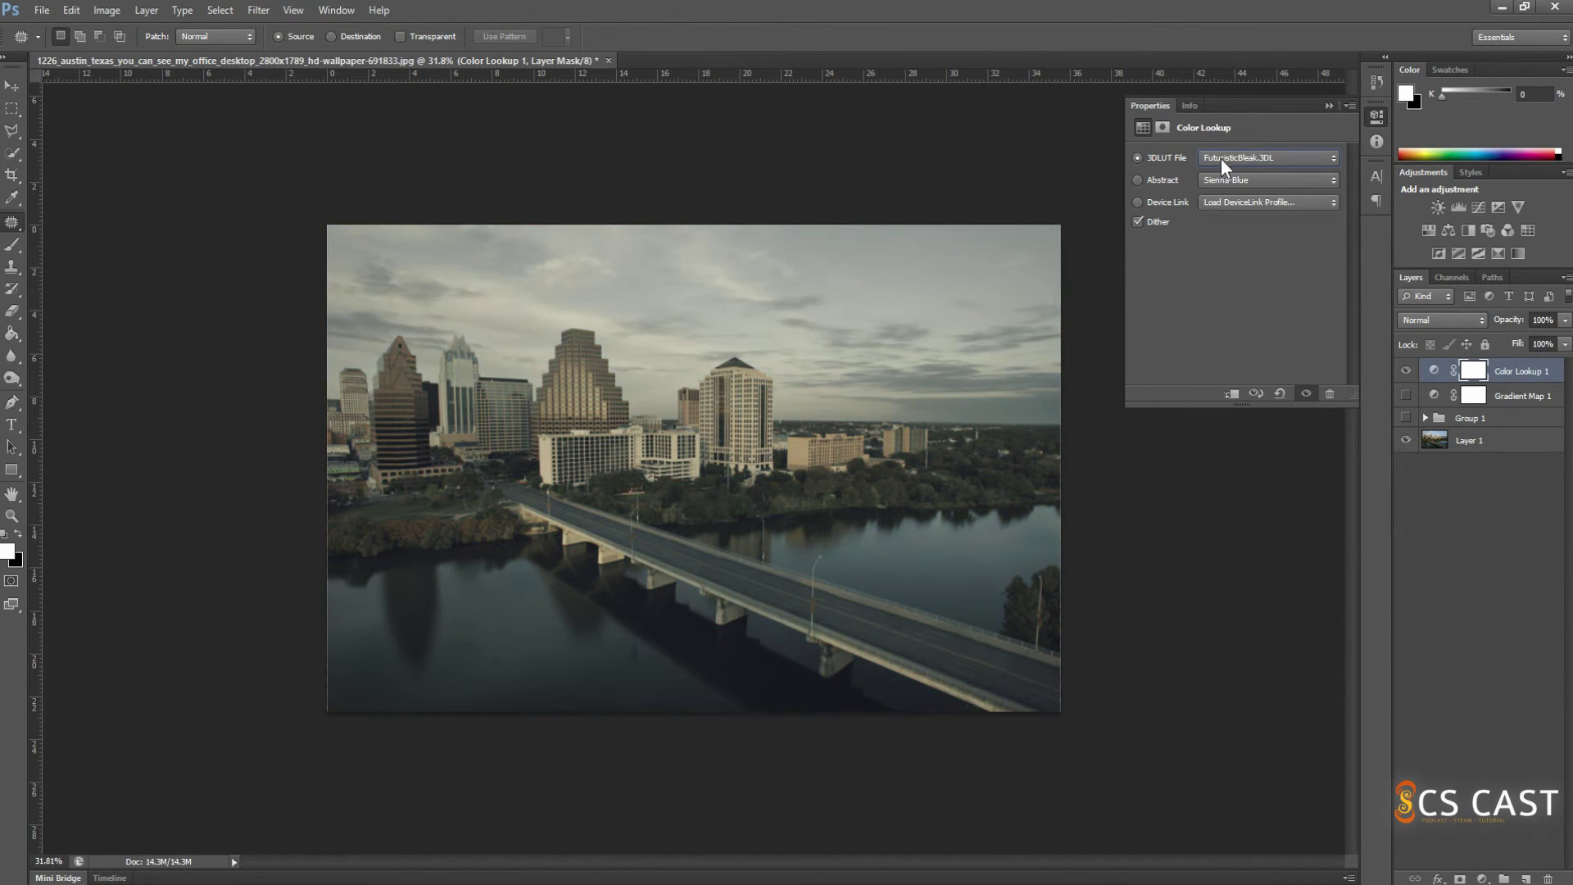
click(1241, 159)
click(1274, 450)
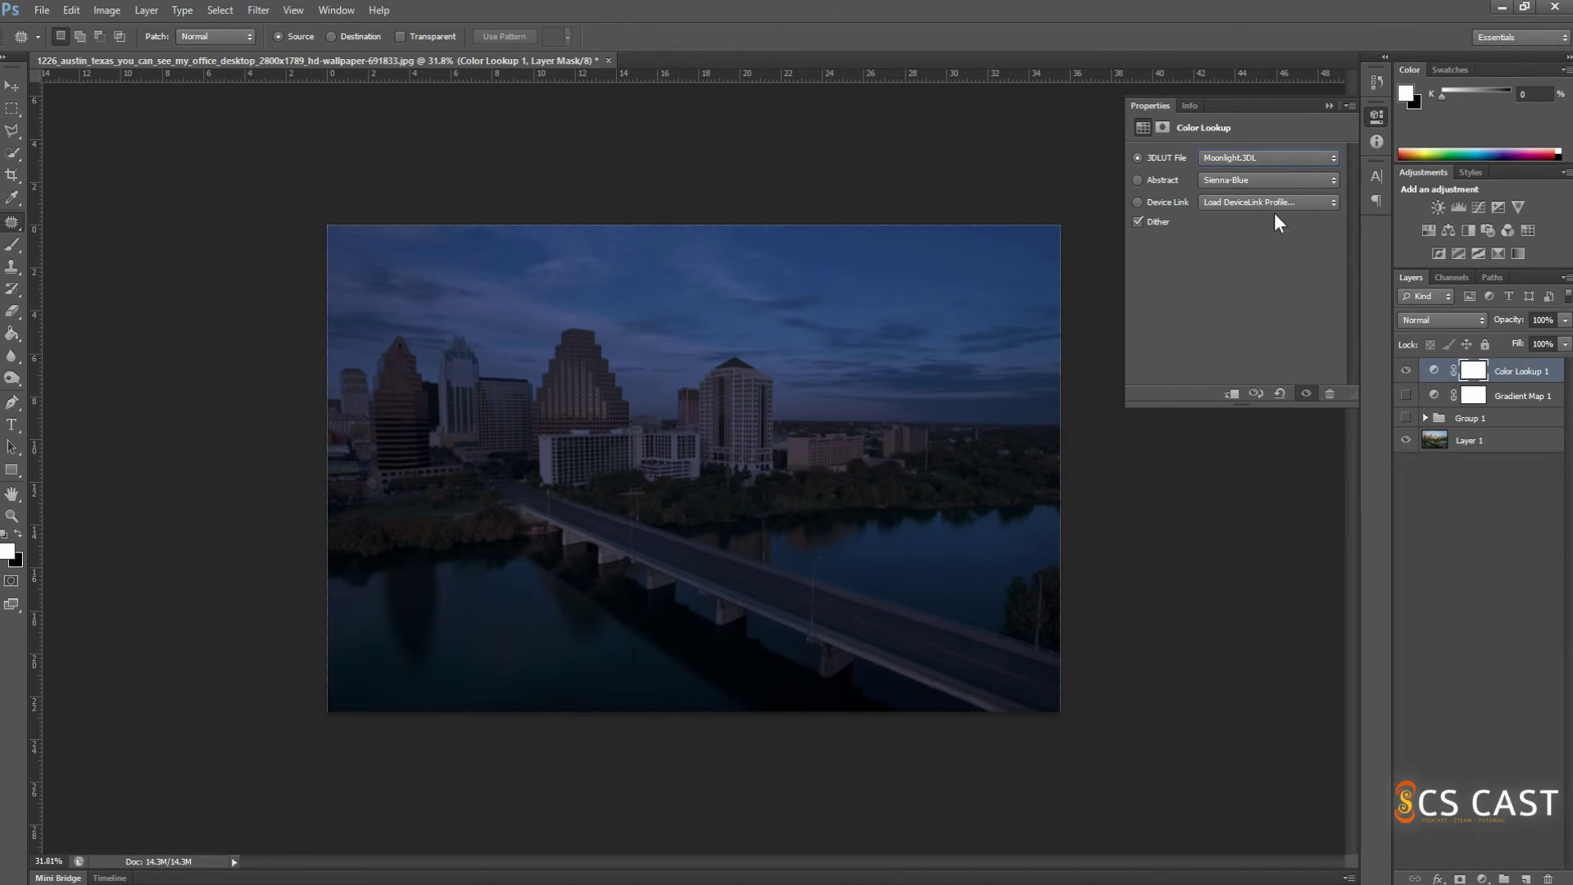
click(1314, 160)
click(1149, 158)
click(1219, 156)
click(1246, 176)
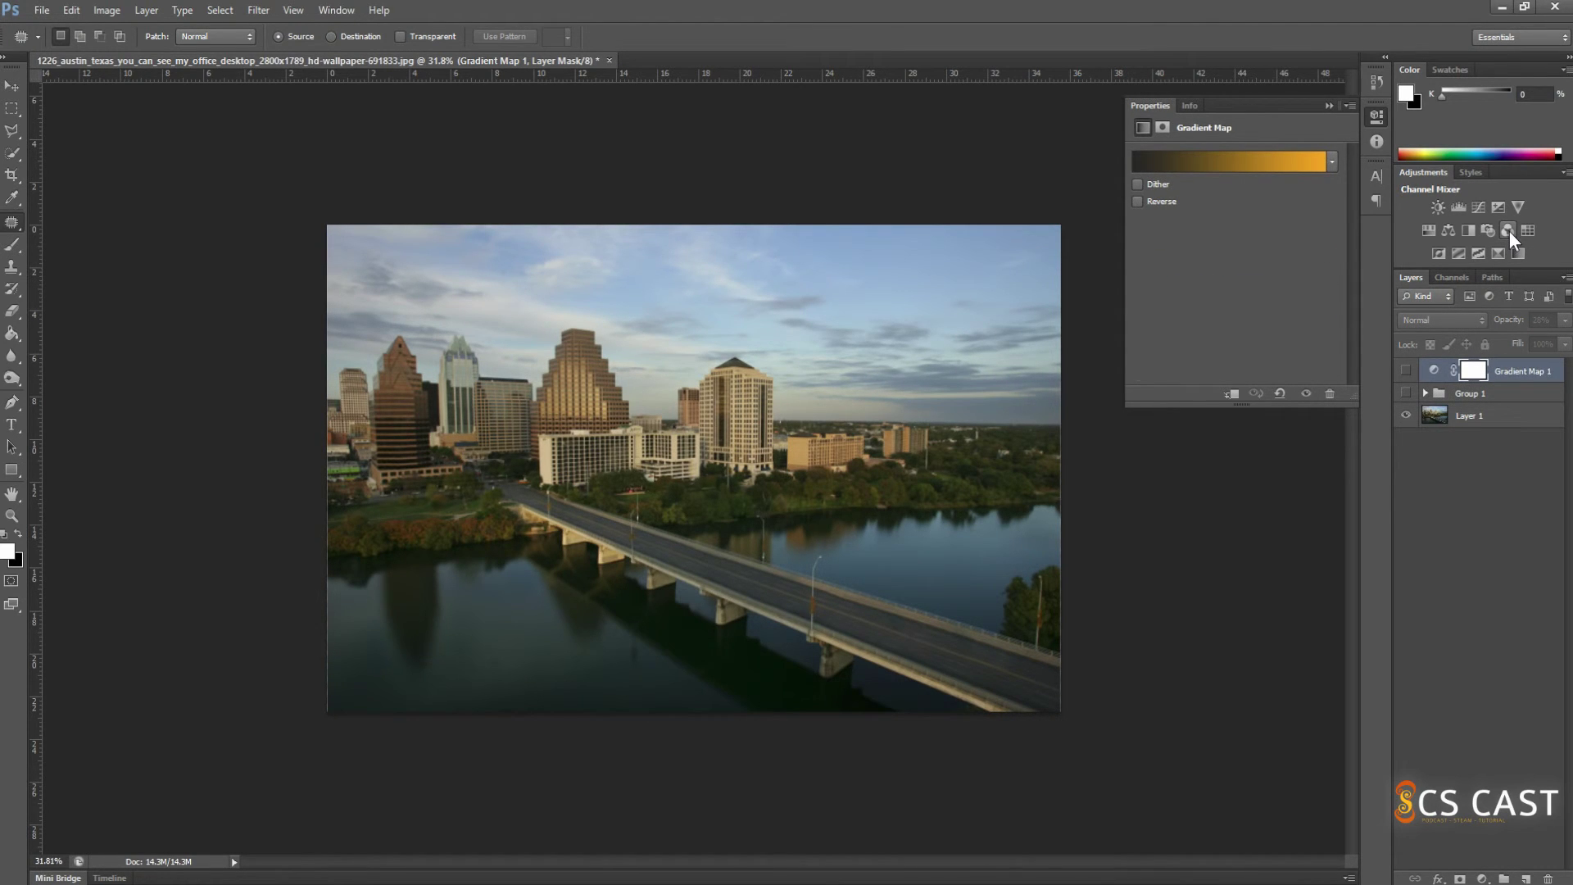
Add a Channel Mixer adjustment and try Blue at +200% and at -200% for the Green output channel.
click(1509, 230)
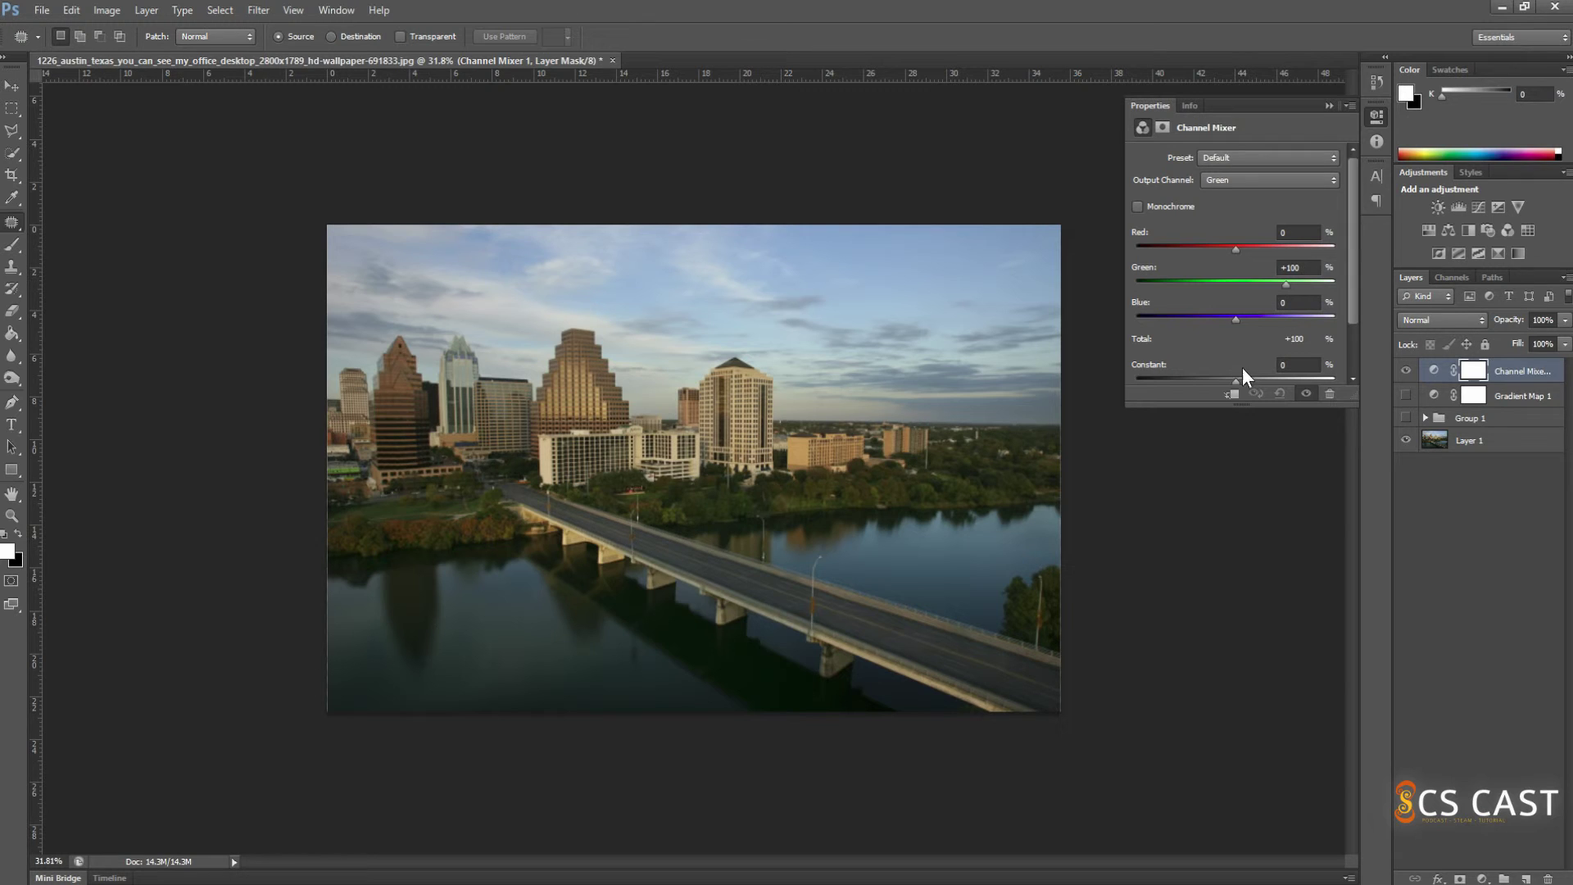
drag(1231, 316, 1368, 311)
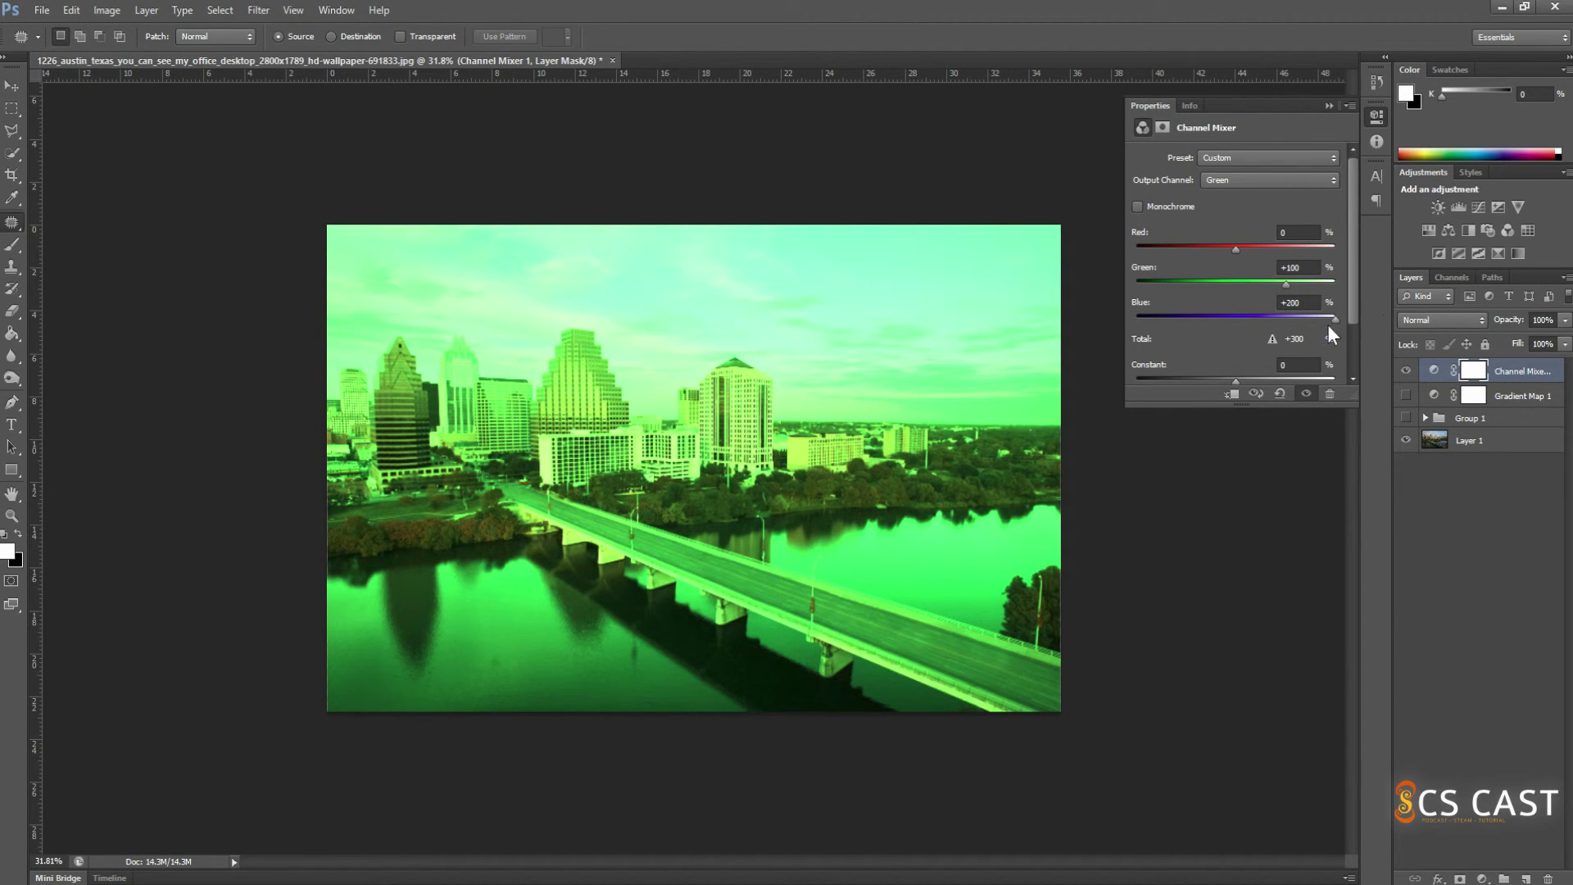
drag(1333, 318, 1121, 324)
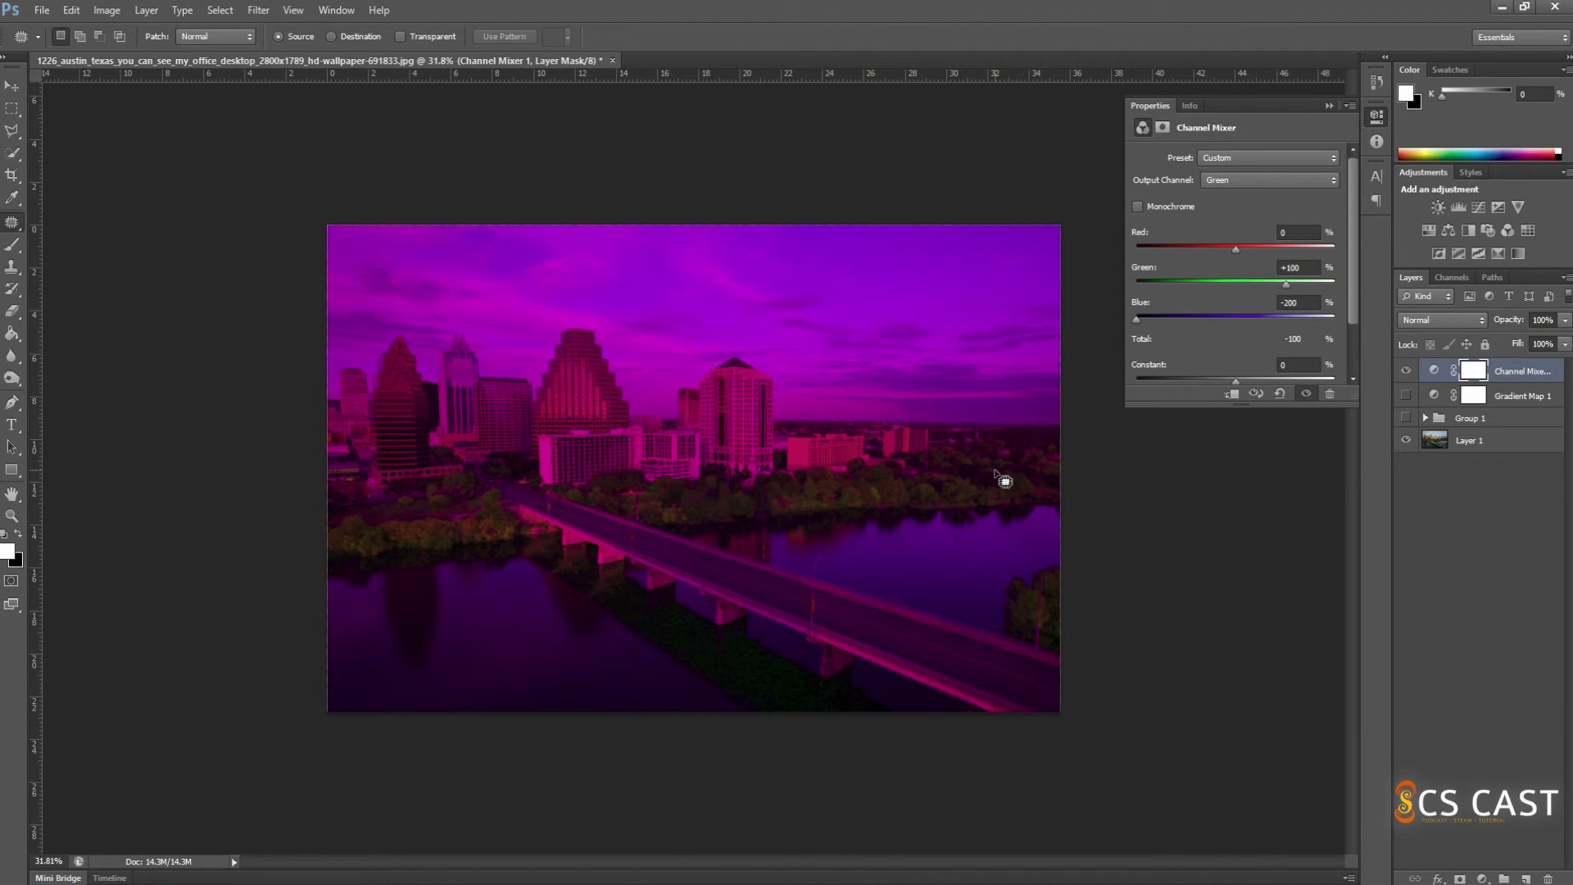
Try Green and Red at -200% in the Channel Mixer, raise them again, and delete its layer.
drag(1286, 283, 1134, 283)
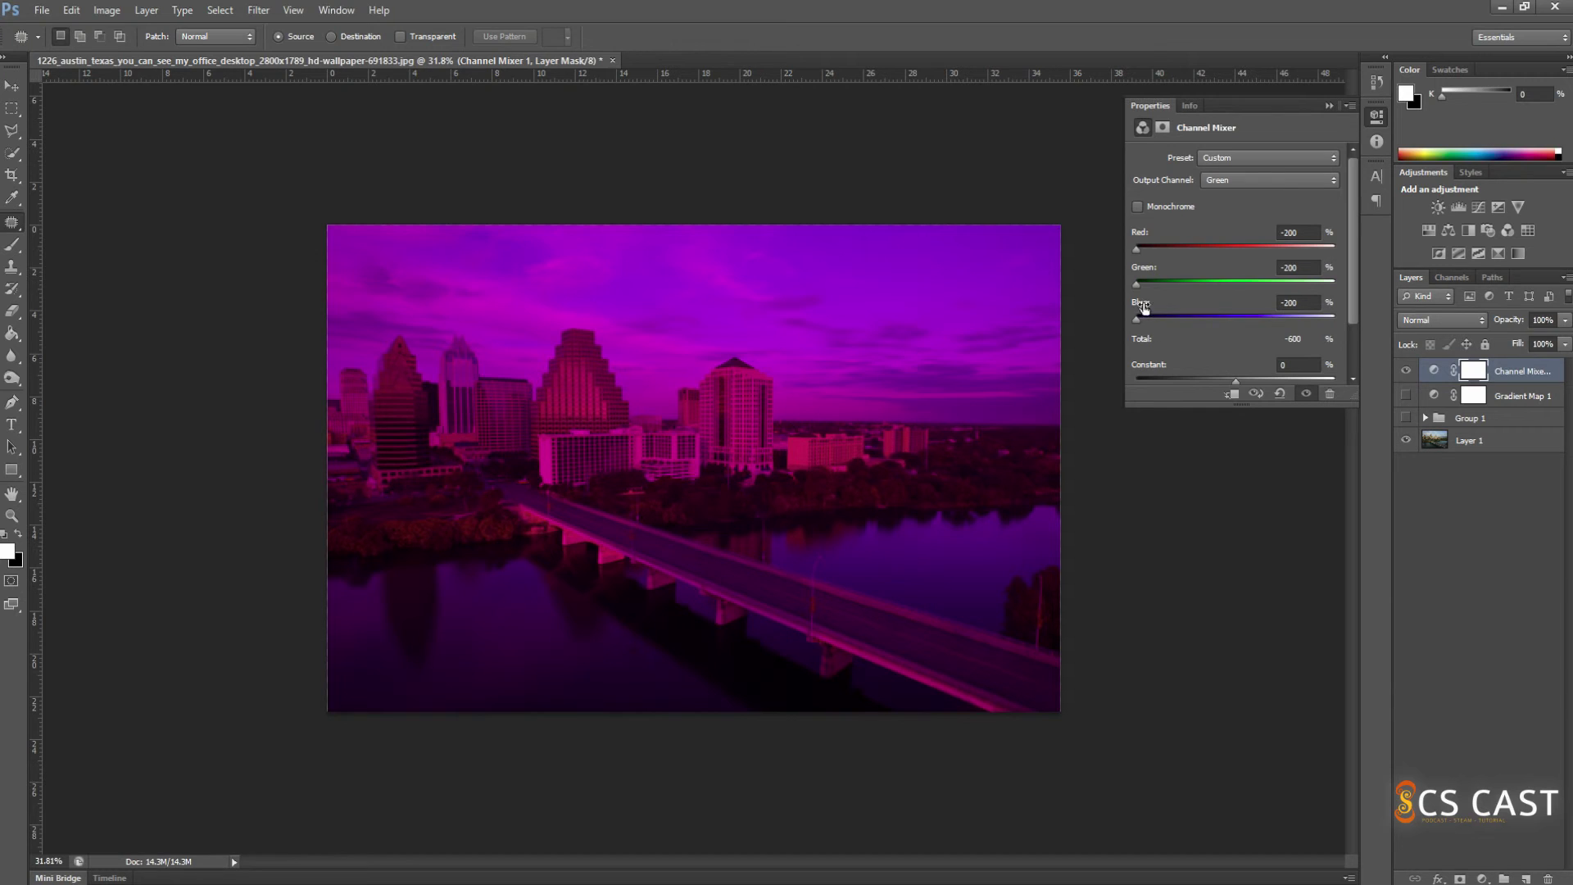
drag(1150, 288, 1236, 291)
click(1233, 245)
click(1434, 370)
click(1243, 161)
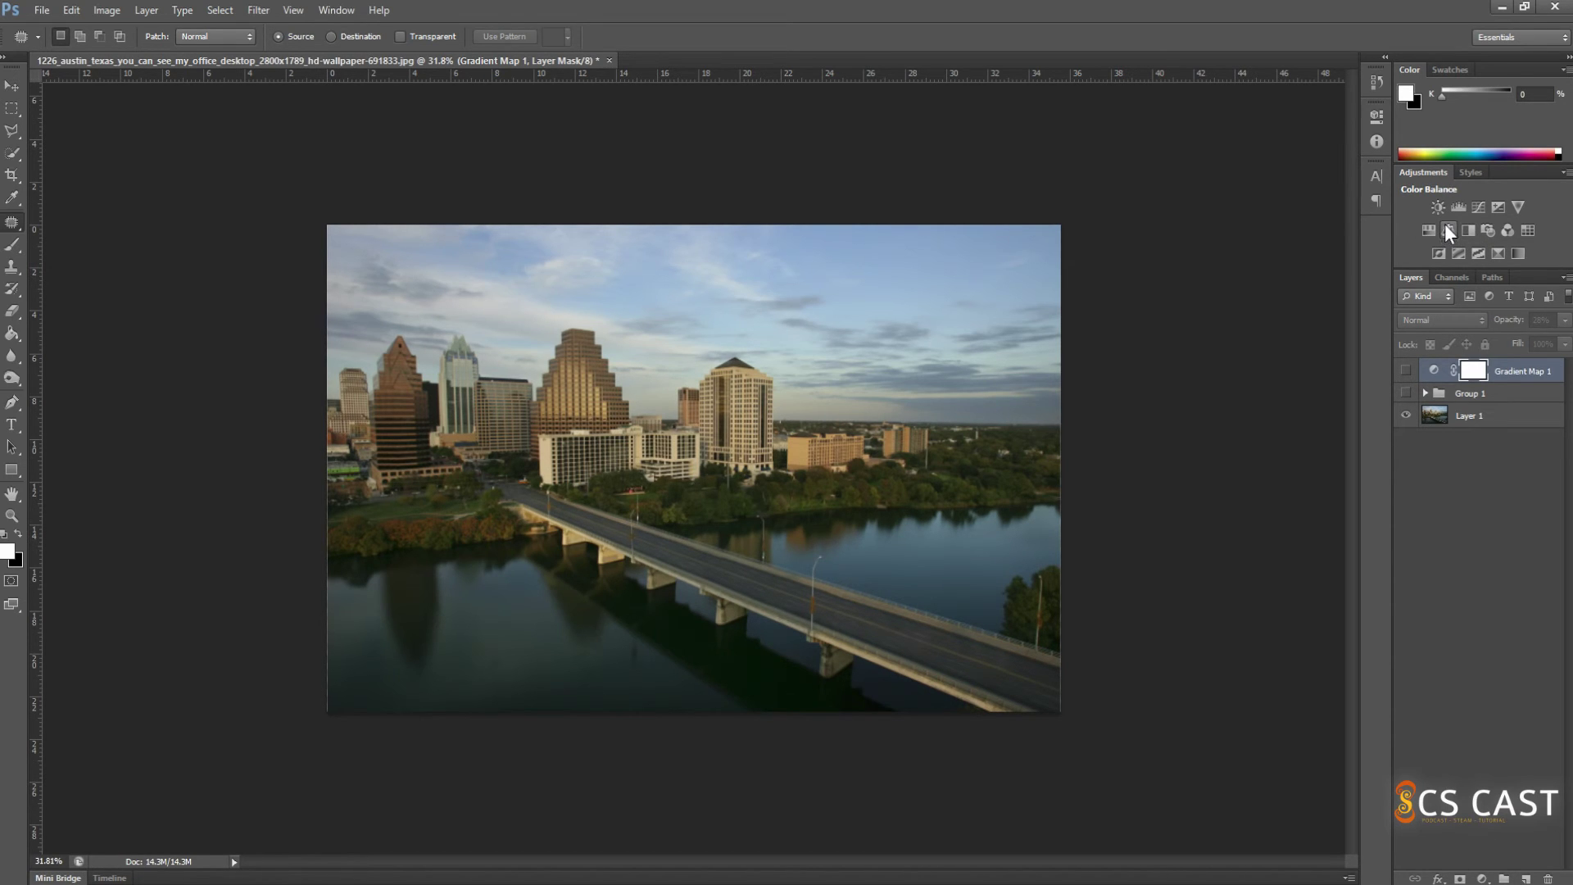
Add a Black & White adjustment over the photo and lower its Yellows.
click(1468, 231)
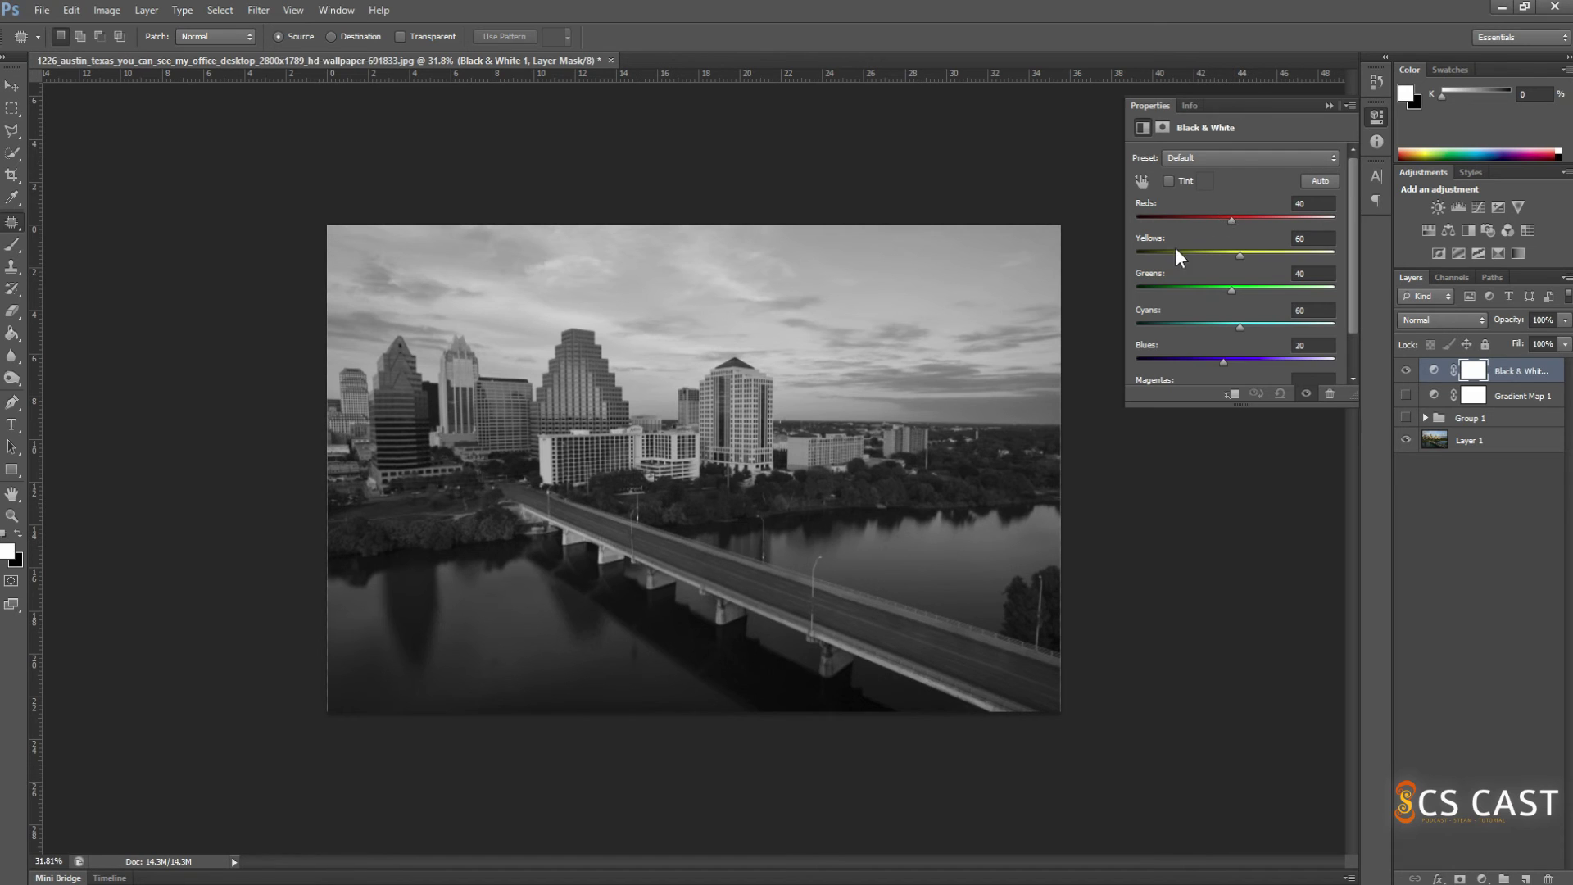
mouse_move(1244, 255)
mouse_down()
mouse_move(1162, 272)
mouse_move(1330, 258)
mouse_move(1144, 229)
mouse_move(1261, 232)
mouse_move(1232, 234)
mouse_up()
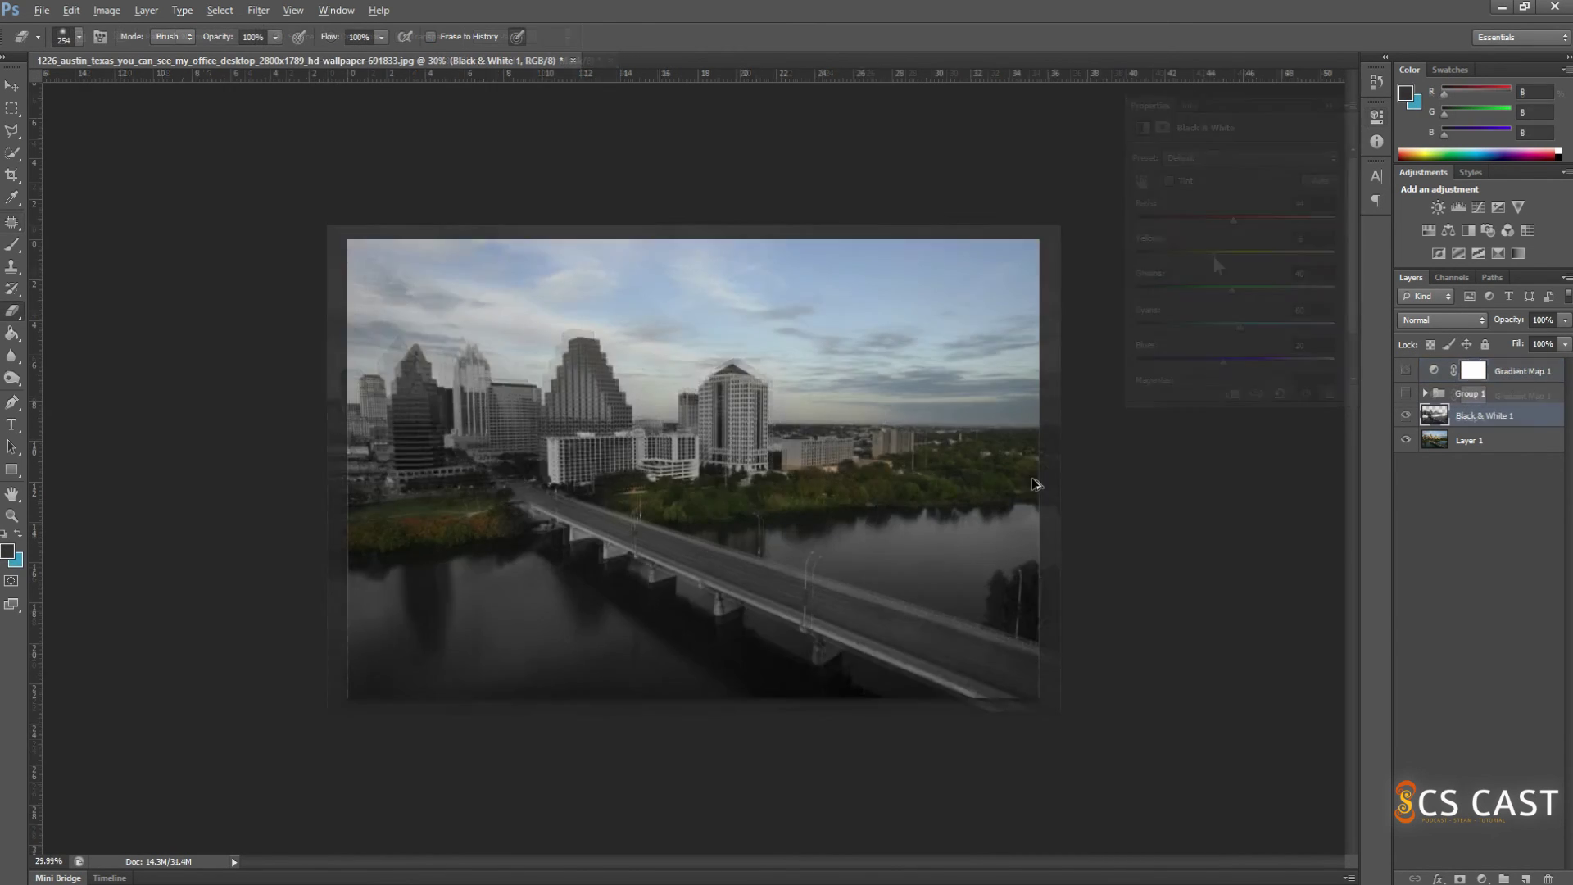